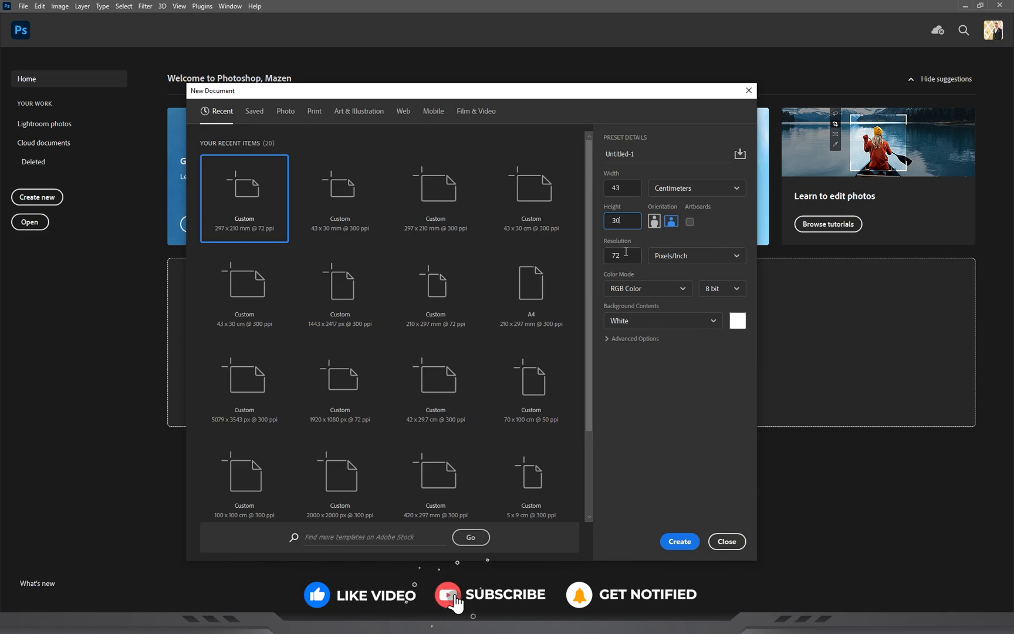
Set the new document's resolution to 300 pixels/inch and color mode to CMYK Color, and create it.
type("300")
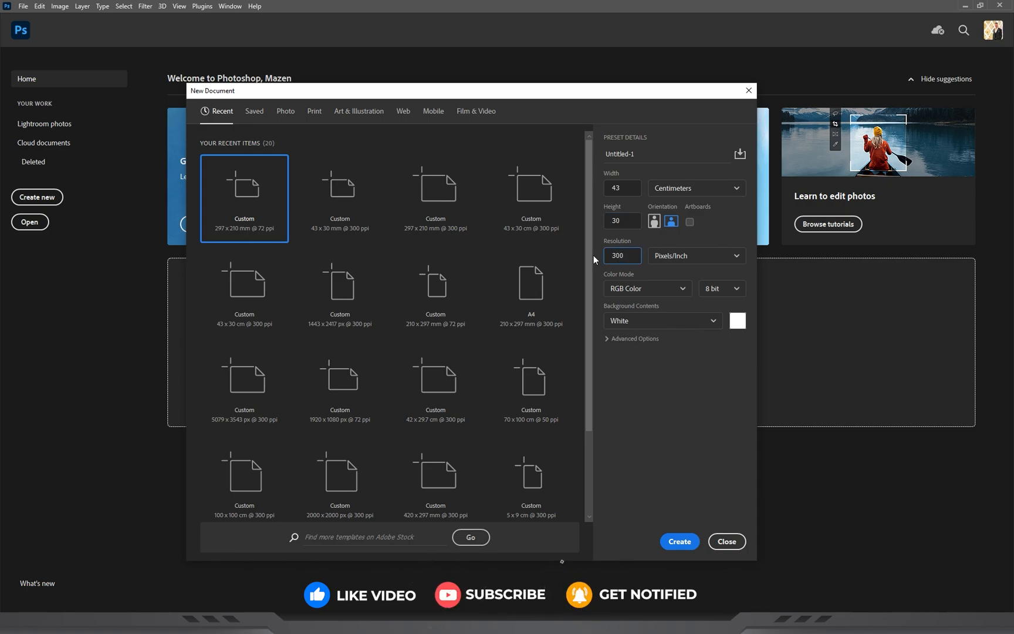
left_click(654, 291)
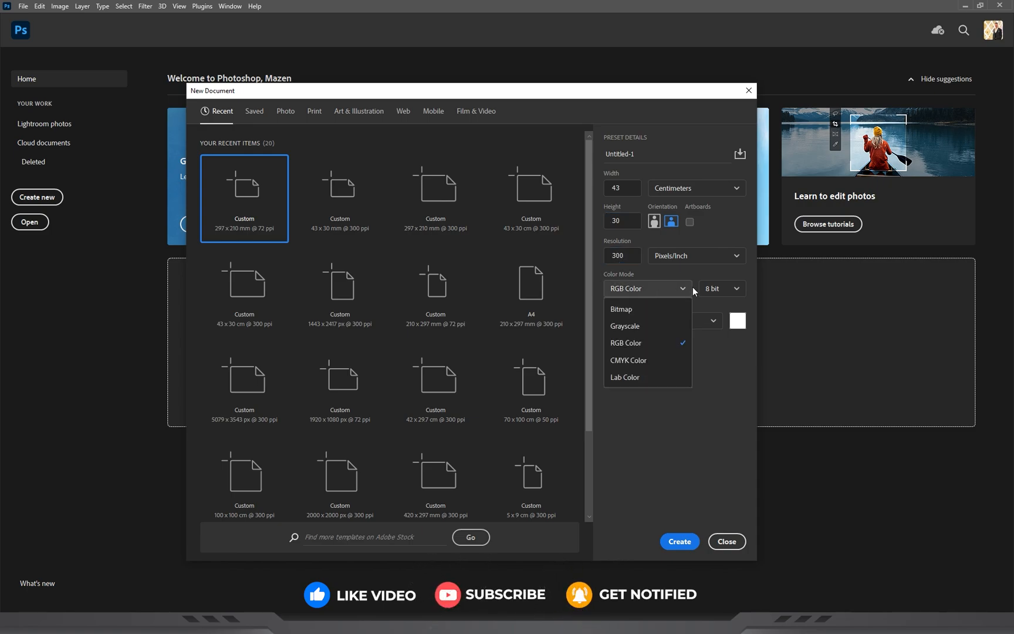
left_click(623, 362)
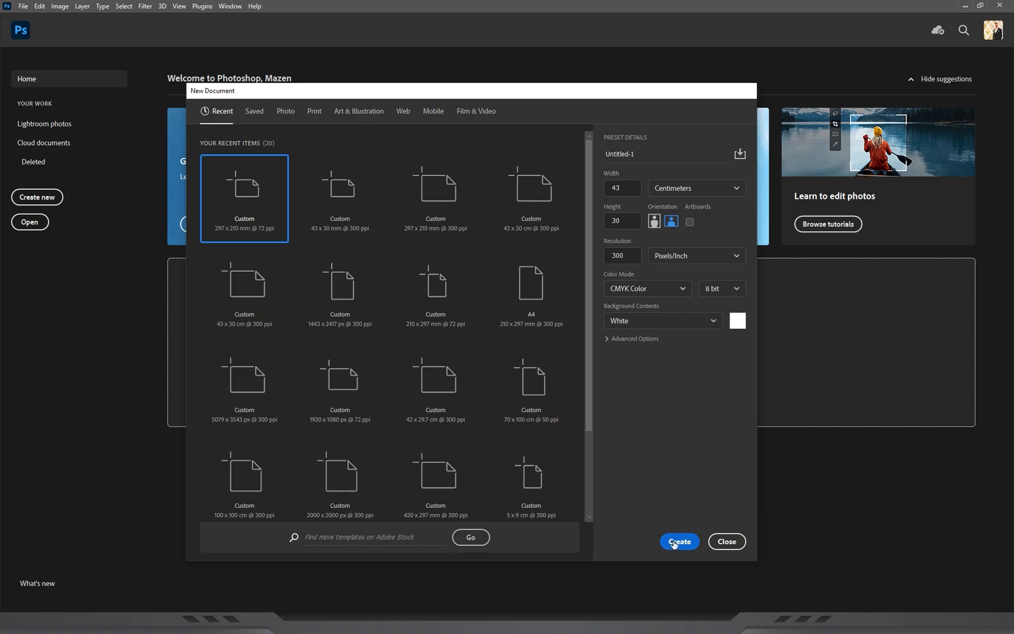
left_click(676, 542)
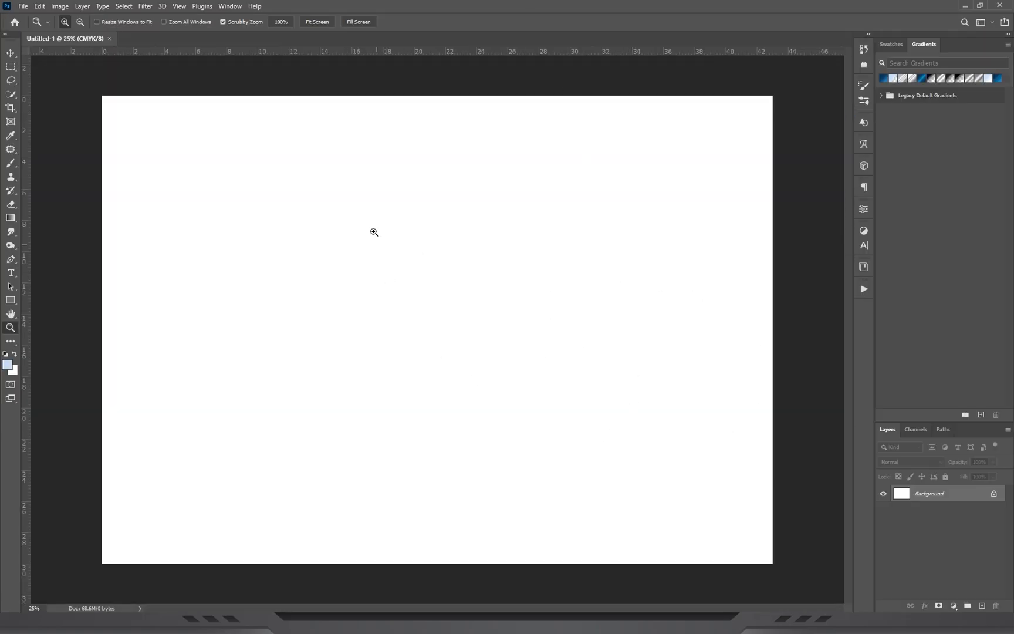
Start a new guide layout with two columns and a 1.5 cm gutter.
left_click(177, 6)
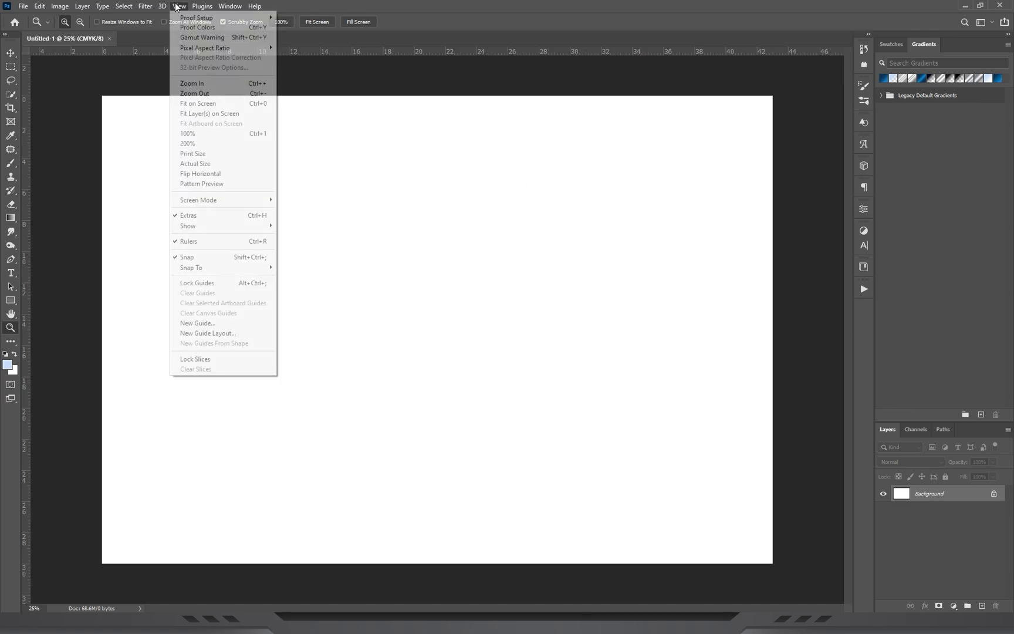
left_click(209, 333)
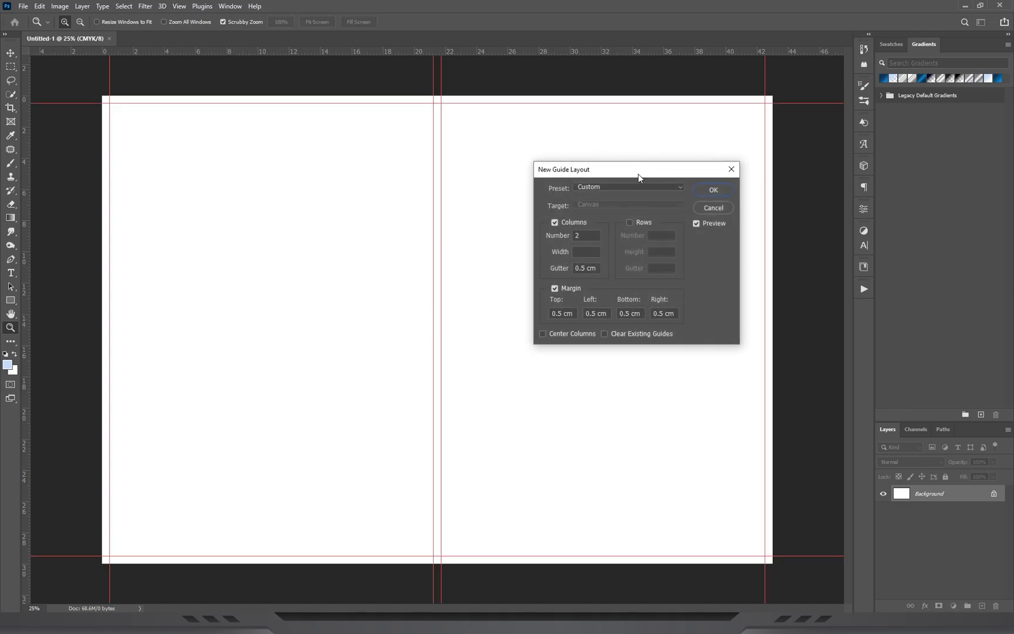
left_click_drag(639, 177, 591, 172)
left_click(582, 208)
left_click(593, 206)
left_click(594, 206)
left_click(593, 207)
left_click_drag(548, 254, 513, 249)
type("1.5")
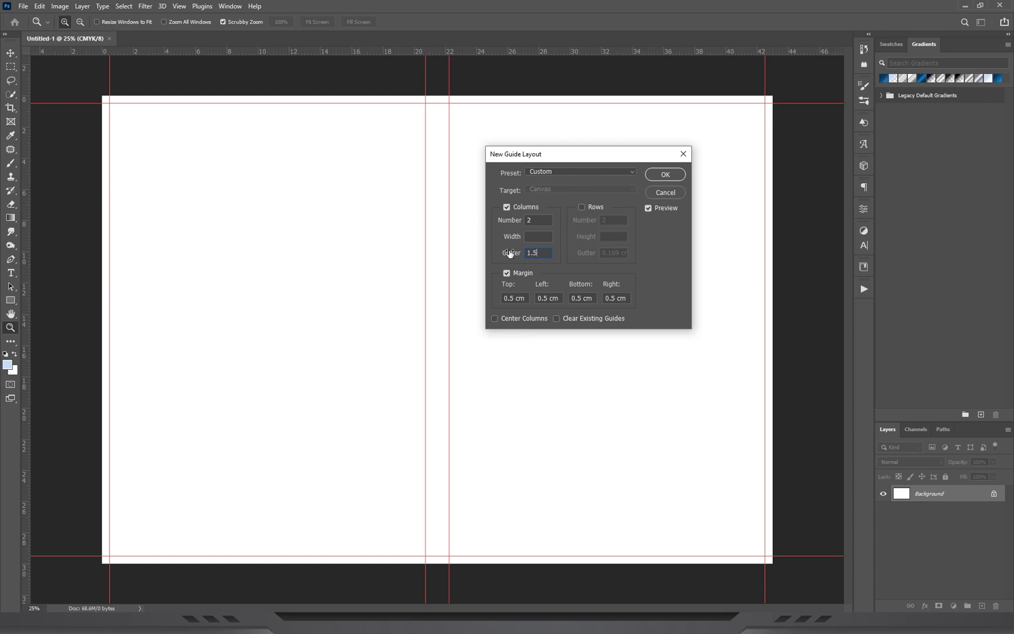
type("cm")
left_click(510, 253)
Set all four margins of the guide layout to 1.5 cm and apply it.
left_click(525, 299)
type("1.5cm")
left_click(558, 299)
type("1.5cm")
left_click(592, 299)
type("1.5cm")
left_click(616, 298)
type("1.5cm")
left_click(665, 176)
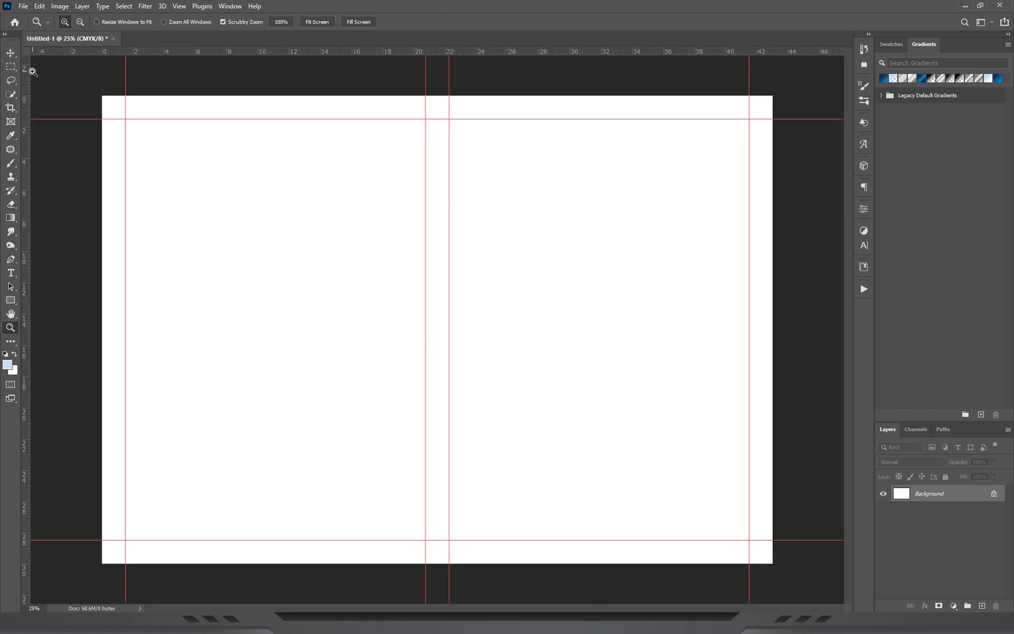
Add one vertical and one horizontal ruler guide through the exact center of the canvas.
left_click(11, 53)
left_click_drag(26, 235, 438, 236)
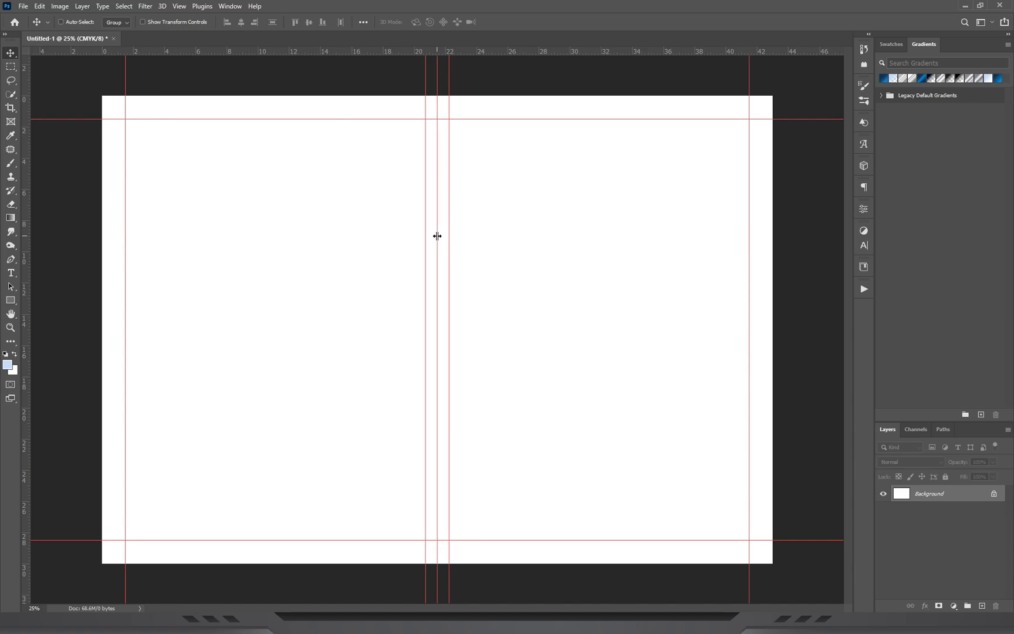
left_click_drag(480, 50, 496, 329)
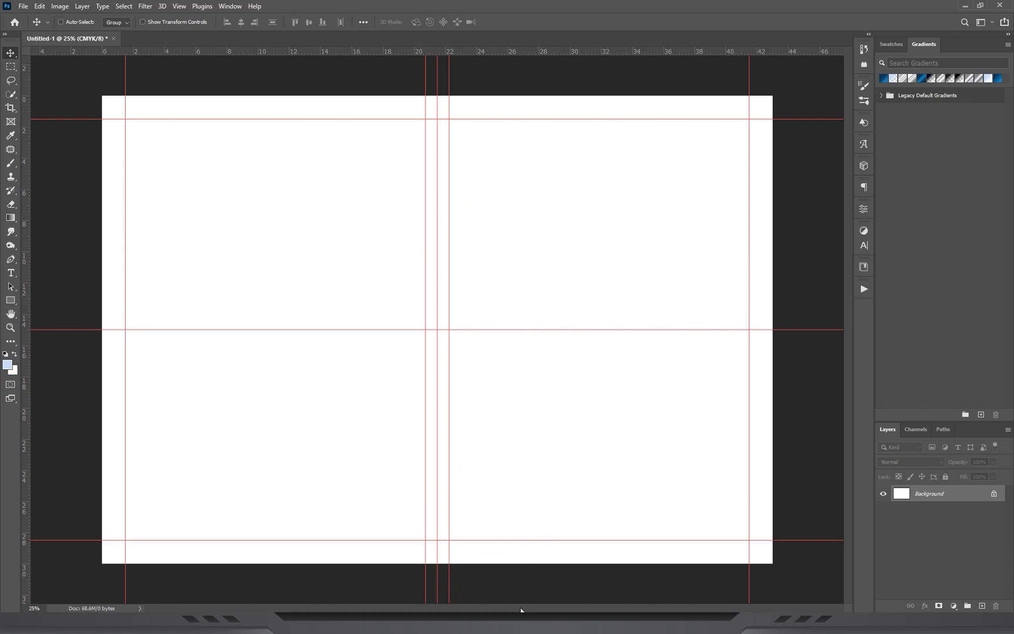
Load the blue background.grd gradients from the project folder and apply the first one to the canvas as a fill layer.
key("alt+Tab")
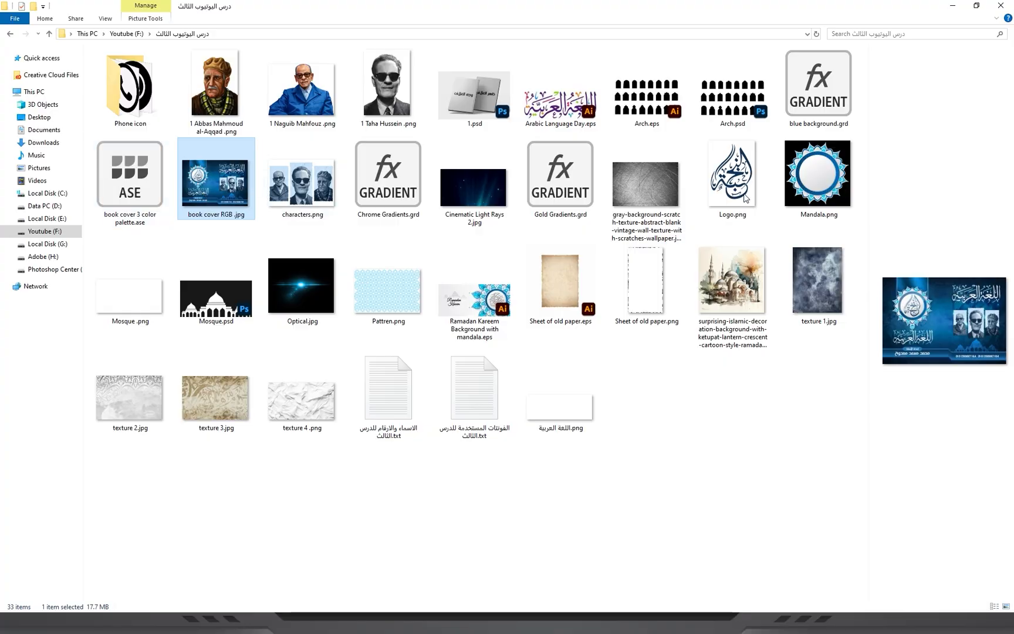
double_click(810, 88)
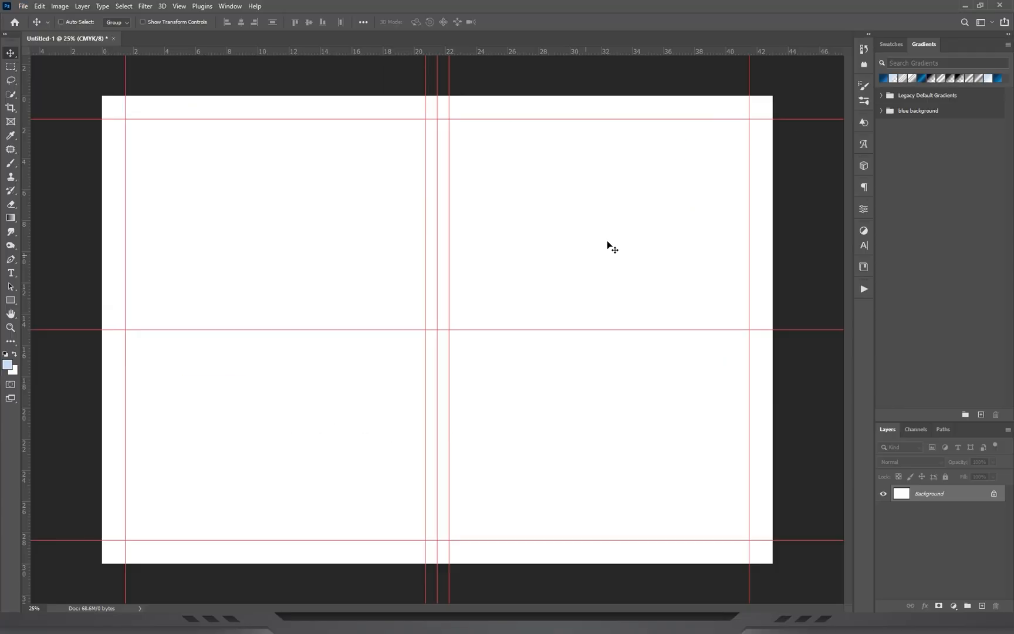
left_click(882, 110)
left_click_drag(888, 130, 423, 267)
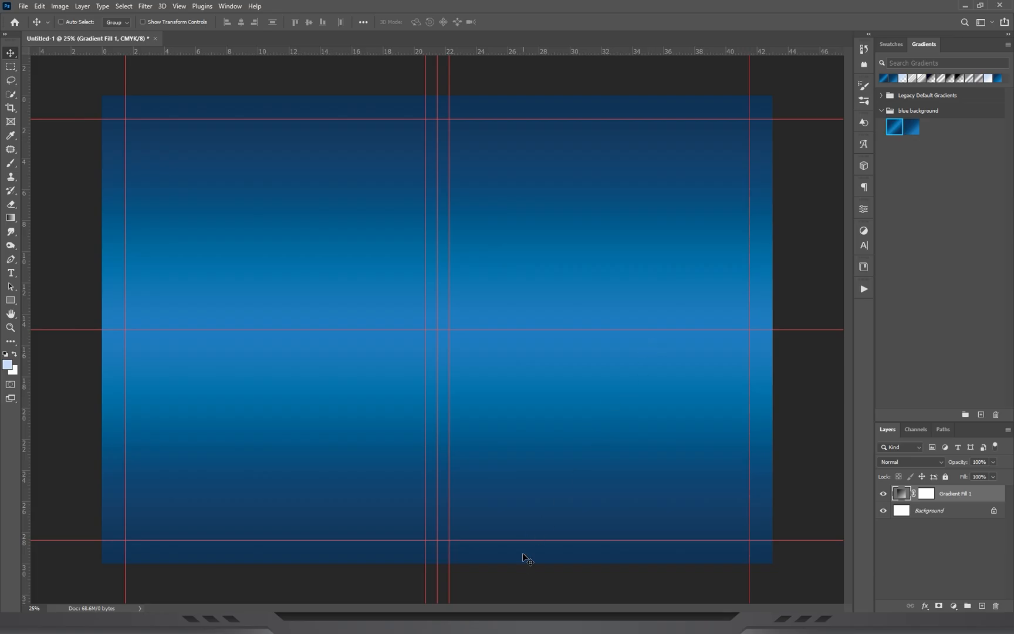
Place texture 1.jpg from the project folder and fit it over the left half of the canvas.
key("alt+Tab")
left_click(761, 420)
left_click_drag(819, 287, 296, 344)
left_click_drag(263, 298, 265, 302)
left_click_drag(514, 257, 381, 253)
key("Return")
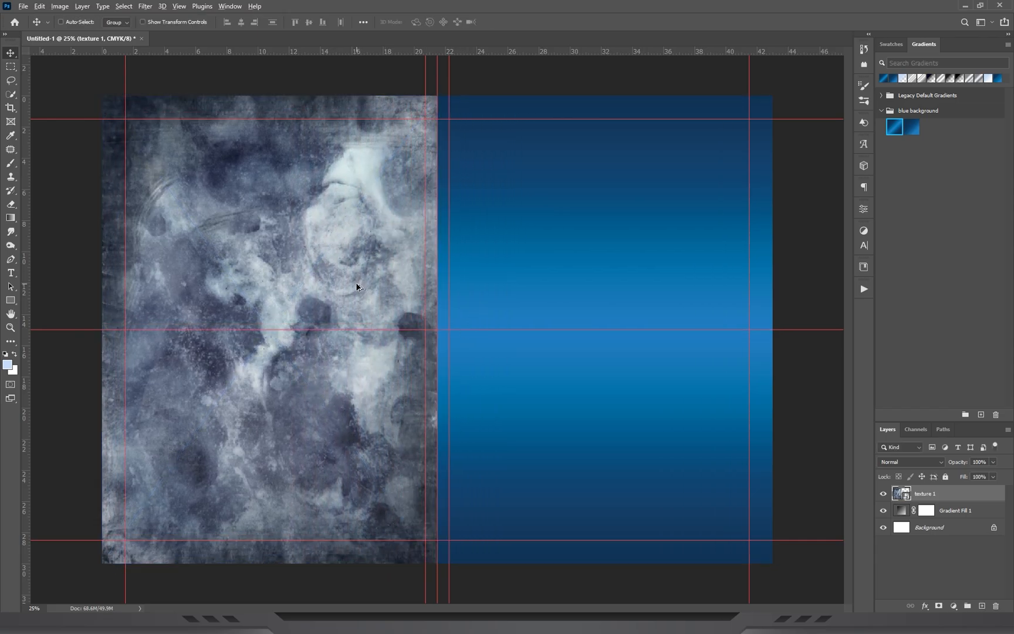
Duplicate the texture 1 layer onto the right half of the canvas and flip the copy horizontally.
left_click_drag(188, 253, 522, 249)
key("ctrl+t")
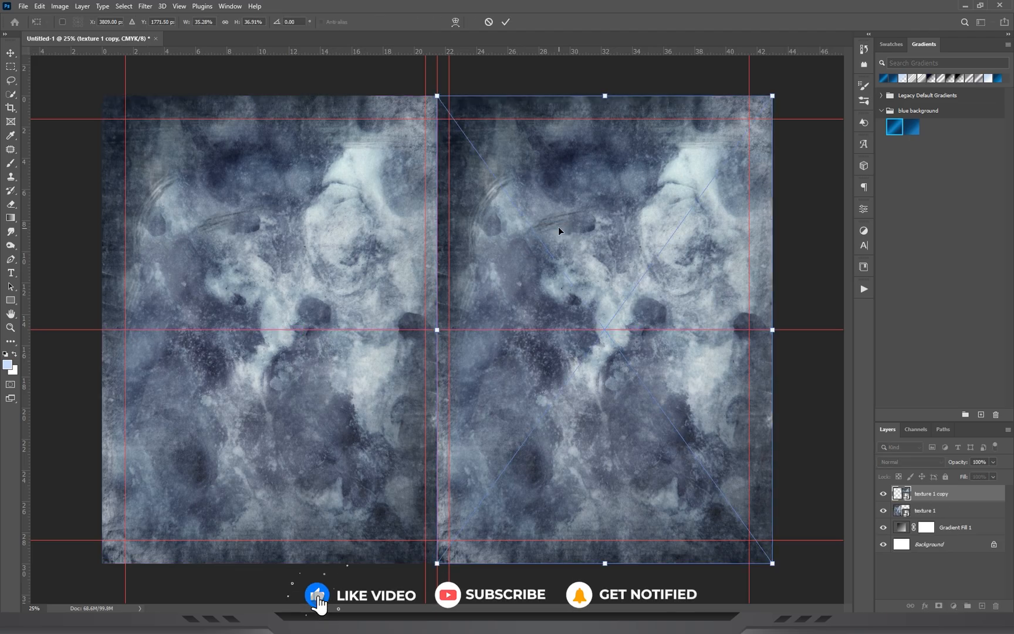
right_click(558, 228)
left_click(596, 392)
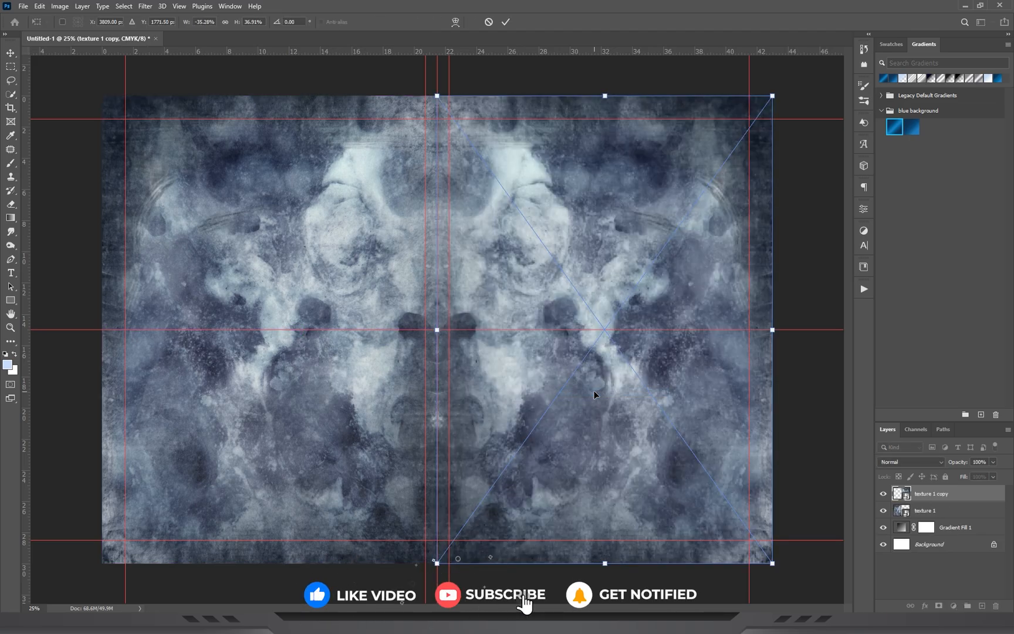
key("Return")
Merge the two texture 1 layers and set the merged layer to Soft Light with 45% fill.
left_click(933, 510, "ctrl")
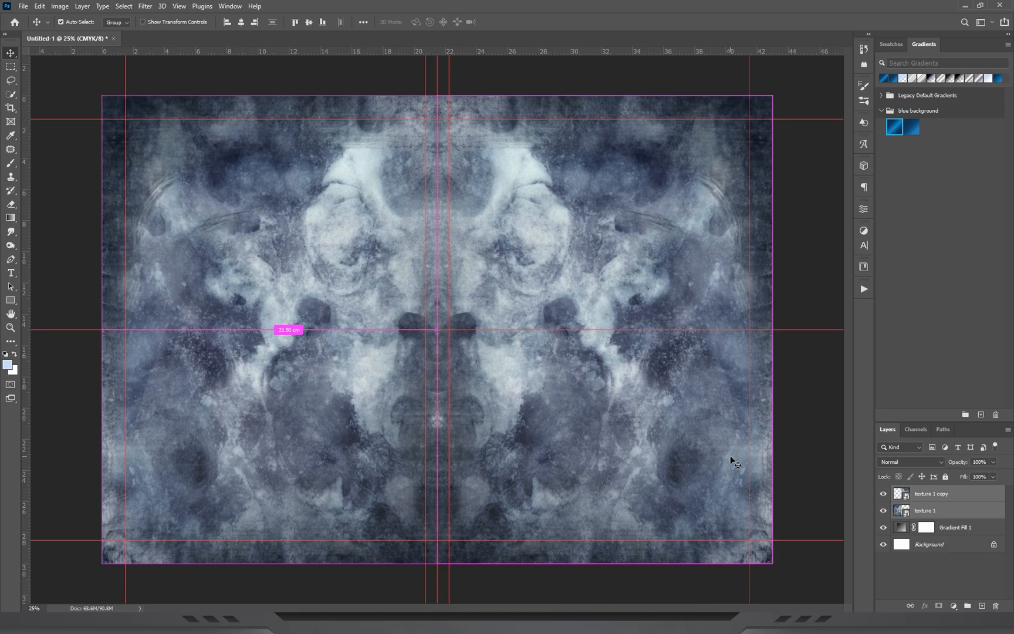
key("ctrl+e")
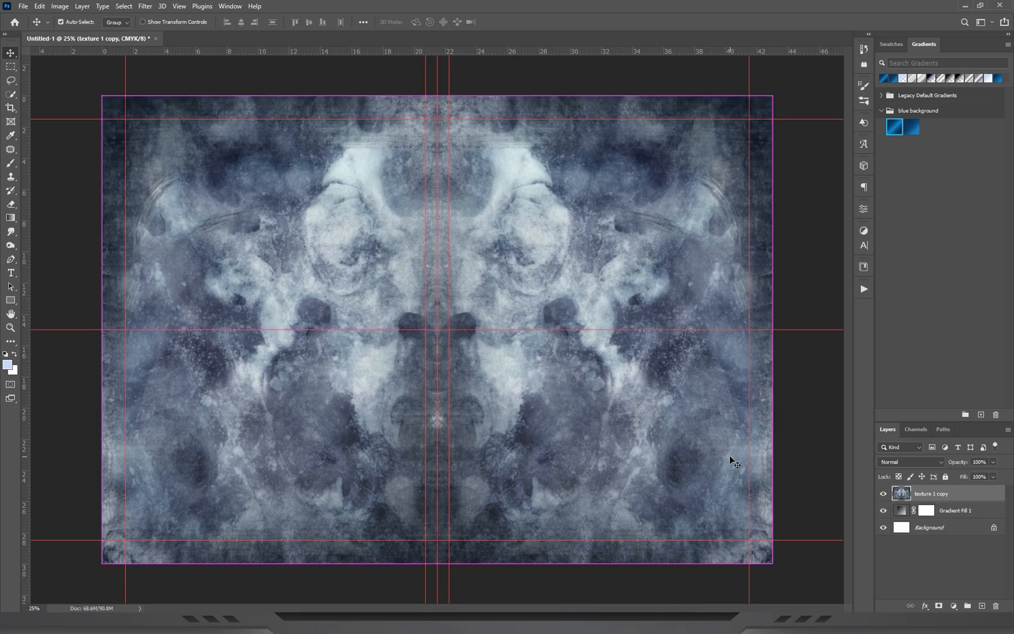
left_click(907, 464)
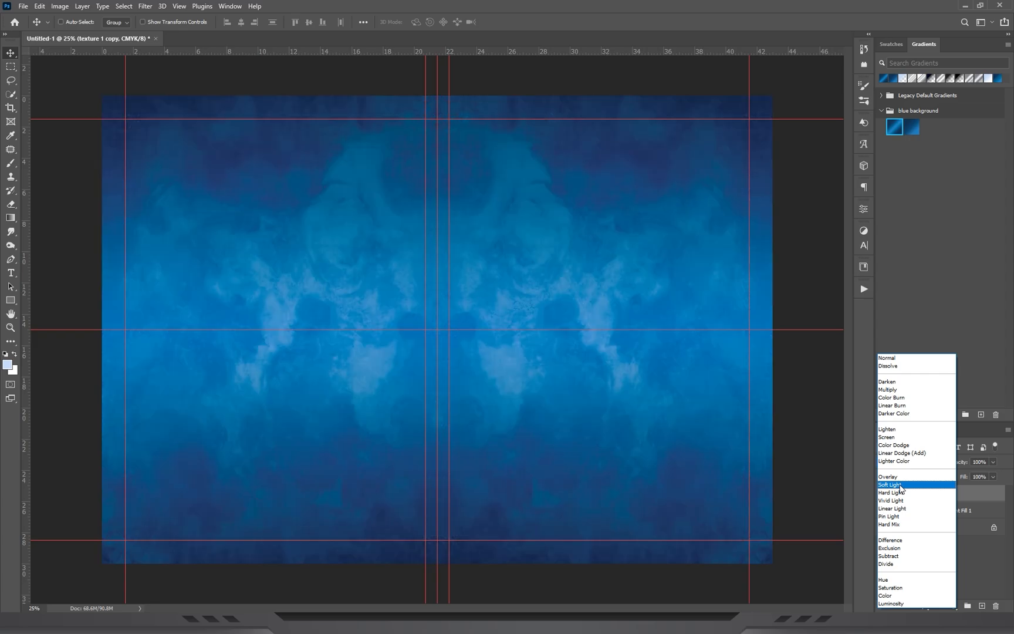
left_click(902, 486)
left_click(994, 476)
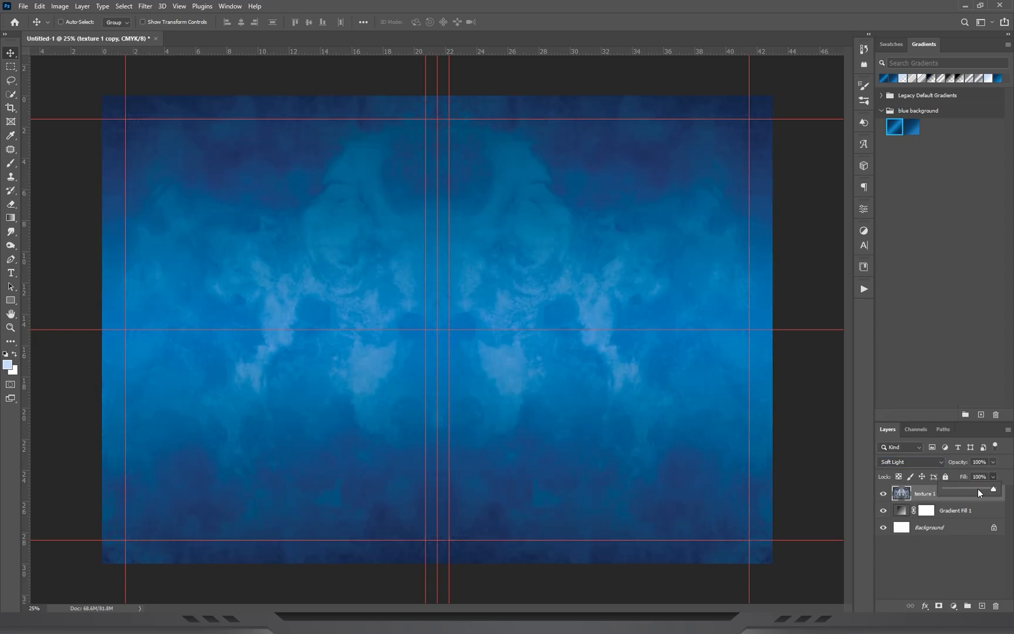
left_click_drag(966, 486, 963, 486)
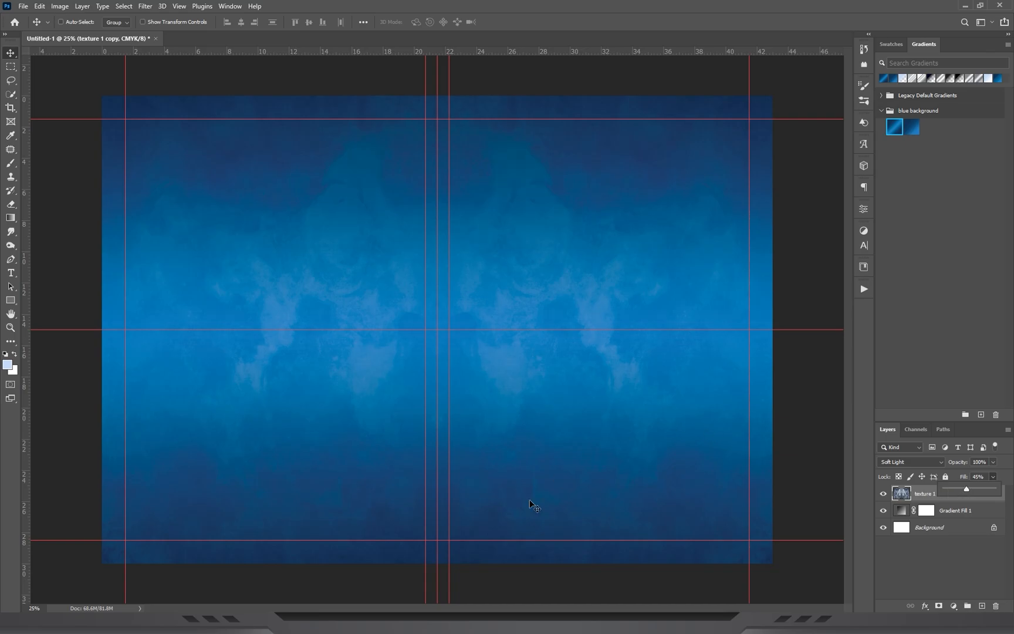
Place texture 2.jpg, scaled to about 28.7%, against the top edge of the canvas's left half.
key("alt+Tab")
left_click(647, 518)
left_click_drag(141, 405, 382, 259)
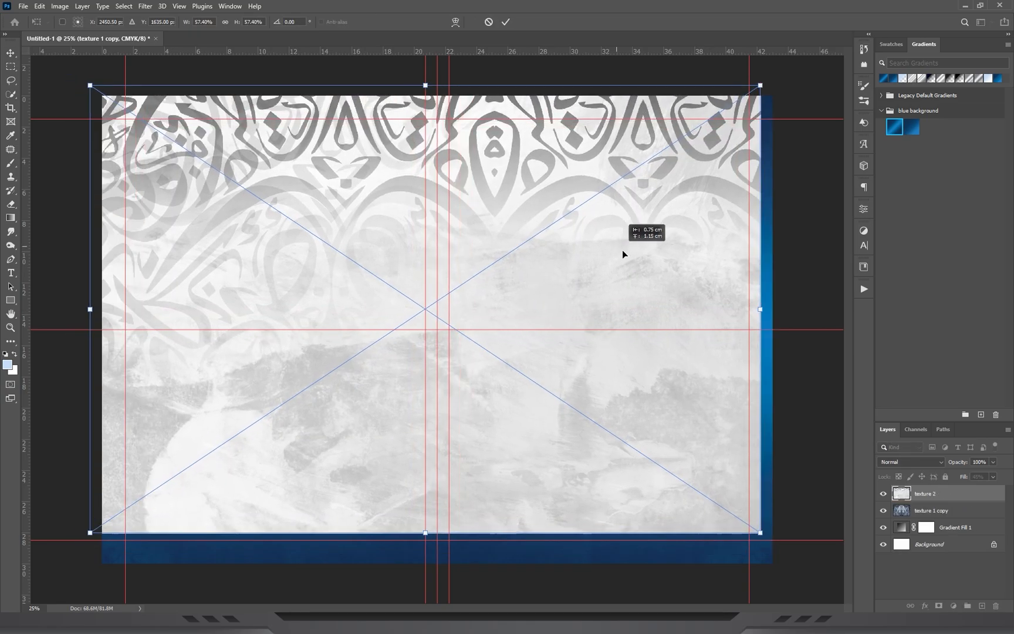
left_click_drag(622, 250, 625, 251)
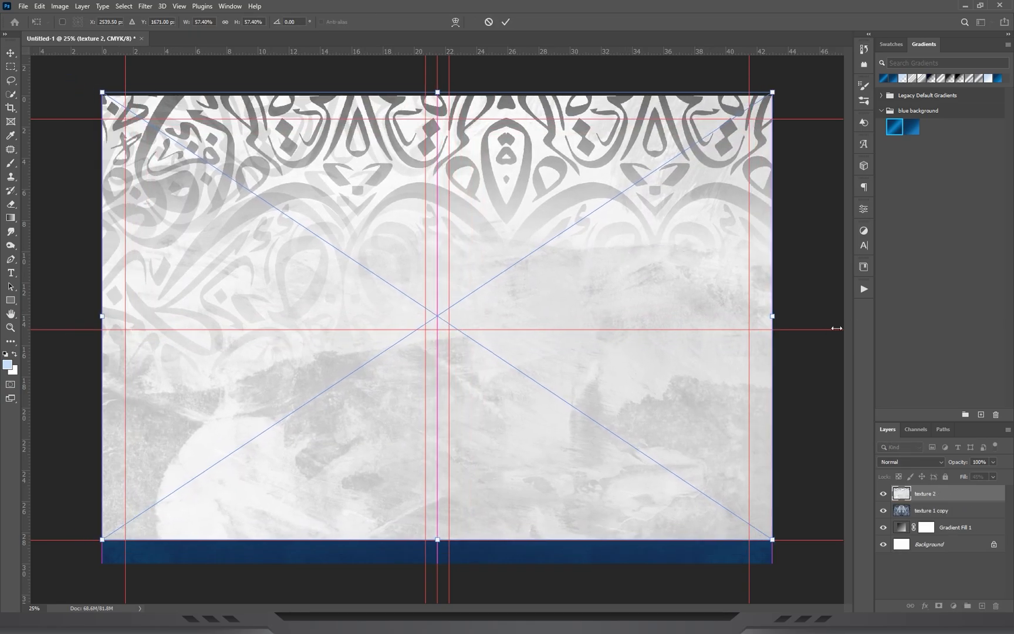
left_click_drag(773, 319, 423, 286)
left_click_drag(241, 281, 242, 188)
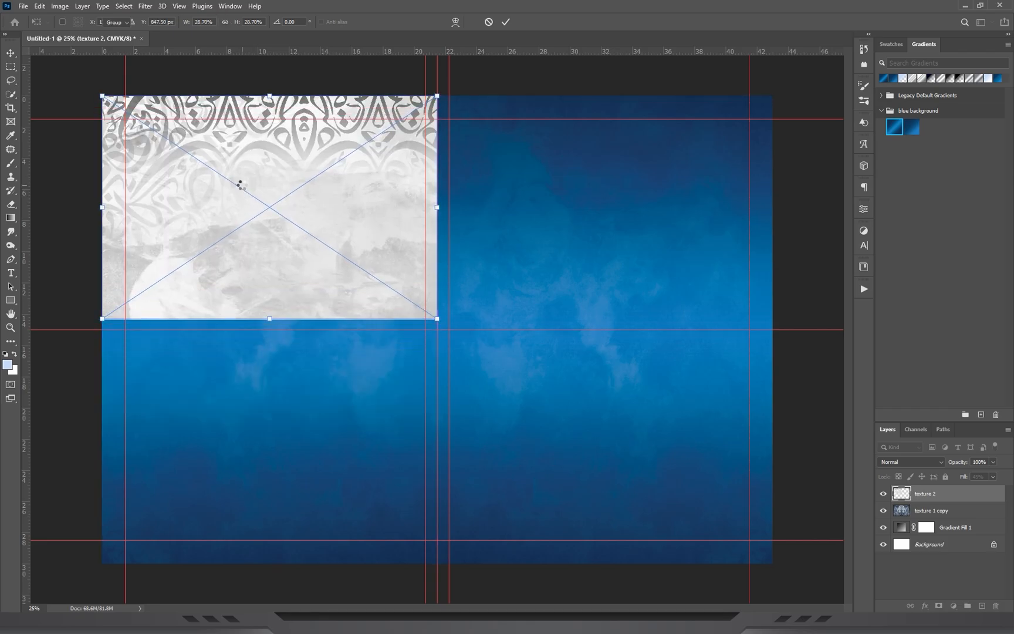
key("Return")
Duplicate the texture 2 layer onto the right half of the canvas and flip the copy horizontally.
left_click_drag(201, 190, 536, 187)
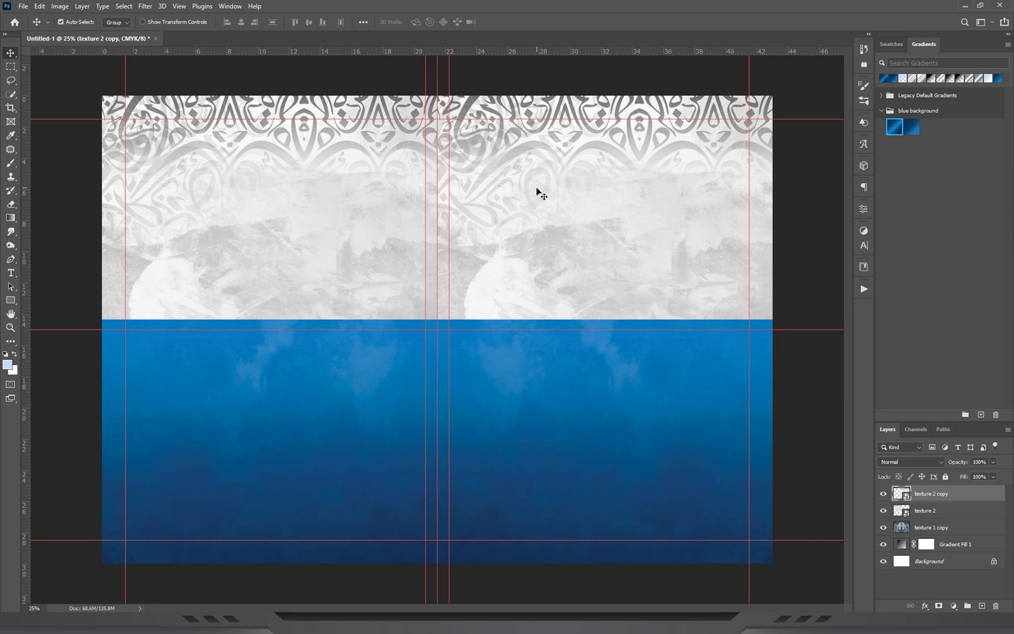
key("ctrl+t")
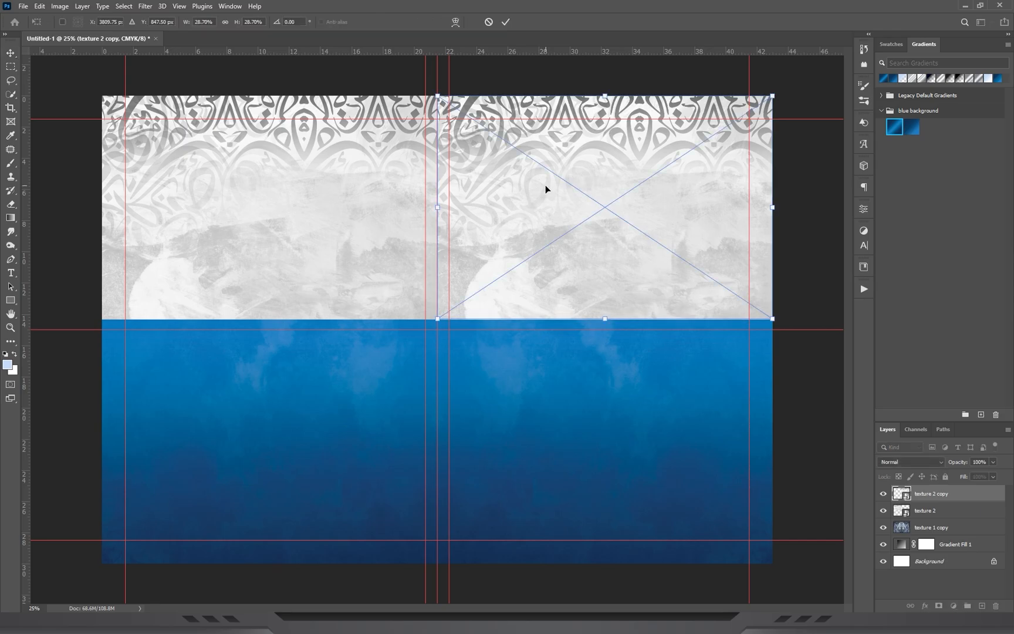
right_click(538, 186)
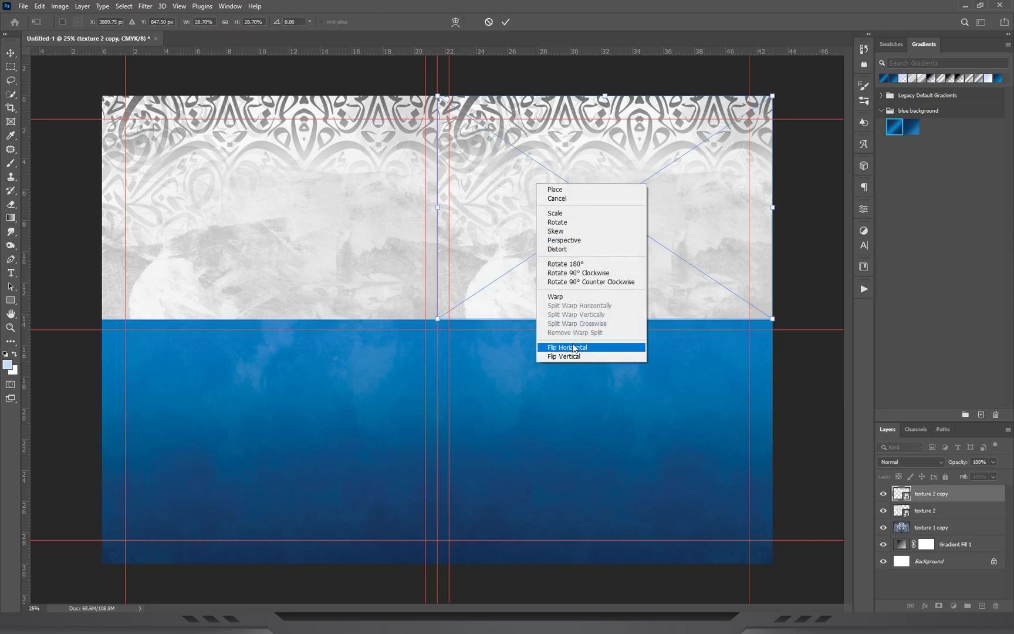
left_click(574, 347)
mouse_move(503, 215)
left_mouse_down()
mouse_move(527, 214)
mouse_move(503, 214)
left_mouse_up()
key("Return")
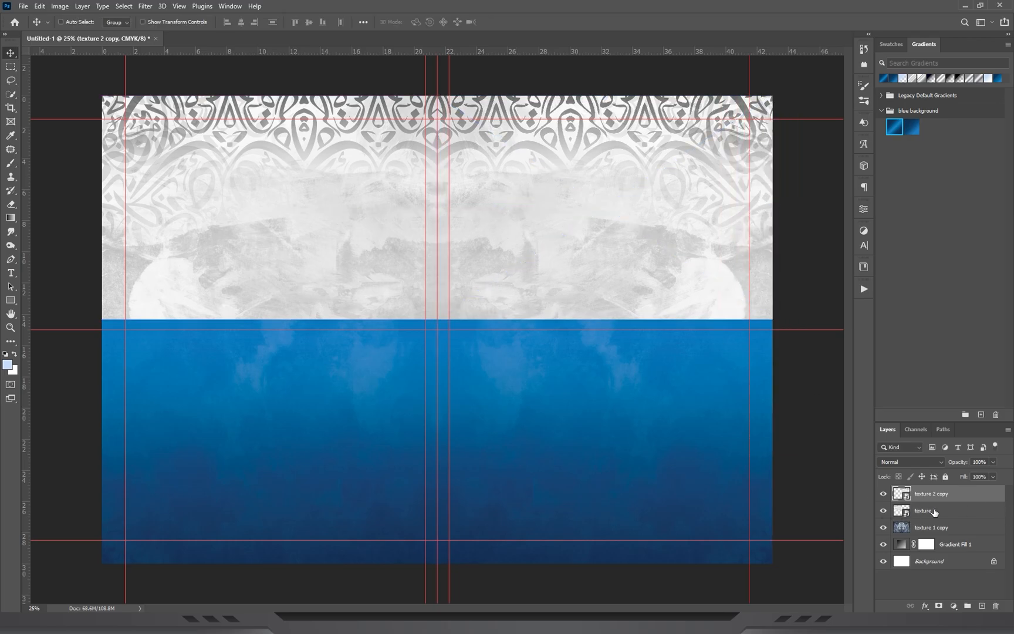
Merge the two texture 2 layers and set the merged layer's blend mode to Multiply.
left_click(926, 511, "shift")
key("ctrl+e")
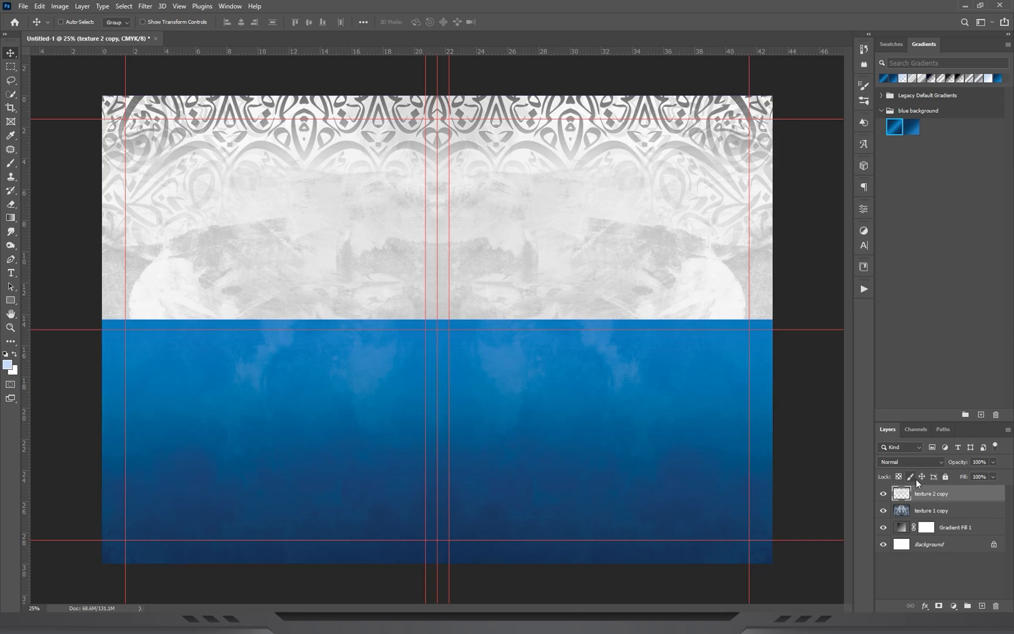
left_click(903, 463)
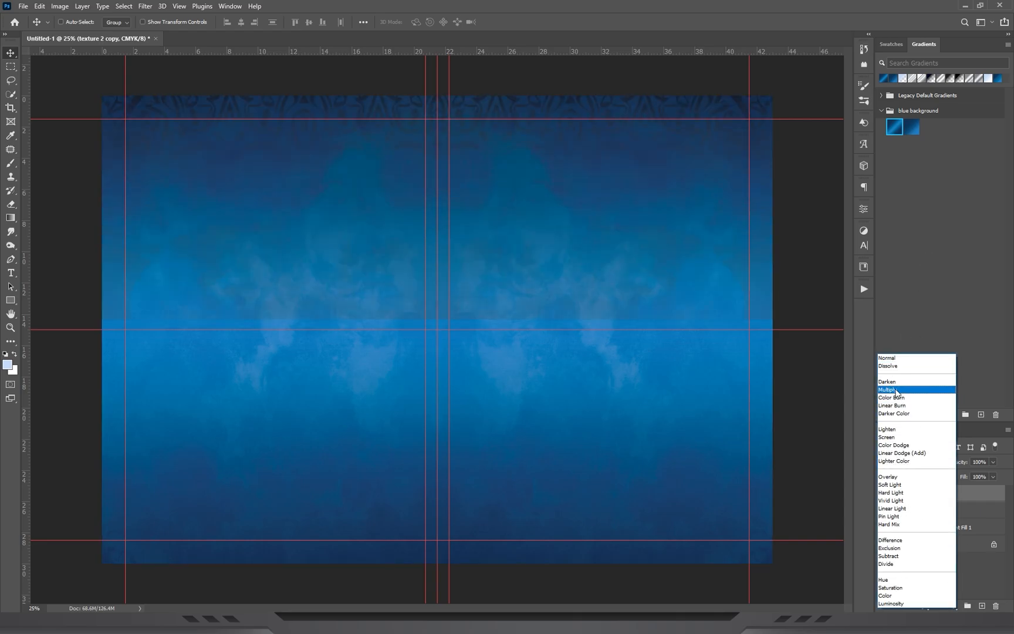
left_click(895, 390)
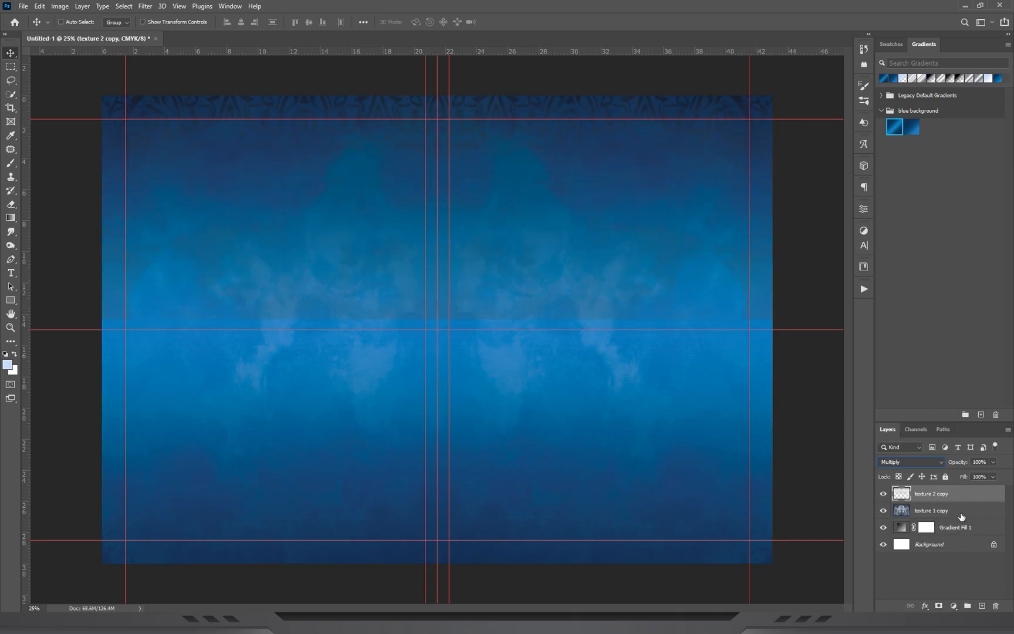
Mask the merged texture 2 layer and fade out its lower edge with a black-to-transparent gradient.
left_click(939, 606)
left_click(10, 217)
left_click(100, 23)
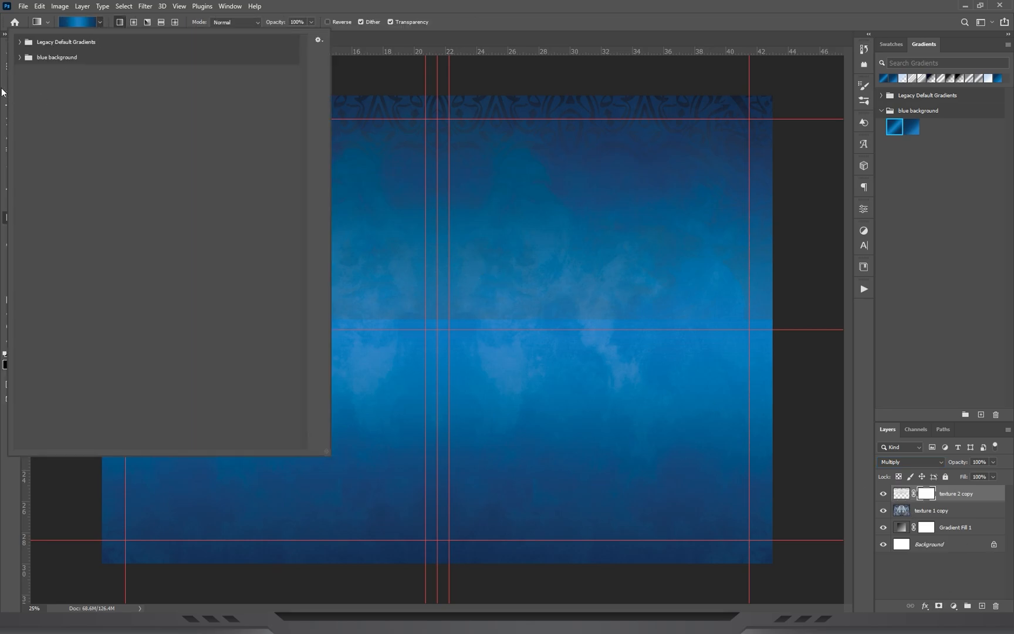
left_click(20, 41)
left_click(47, 65)
left_click(214, 74)
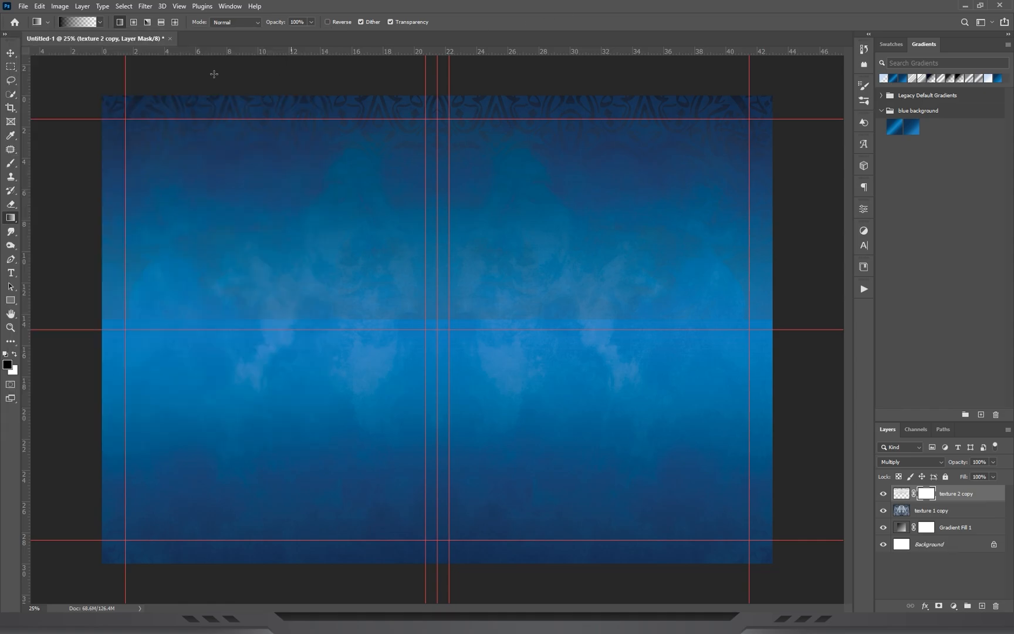
left_click_drag(444, 316, 438, 392)
left_click(11, 52)
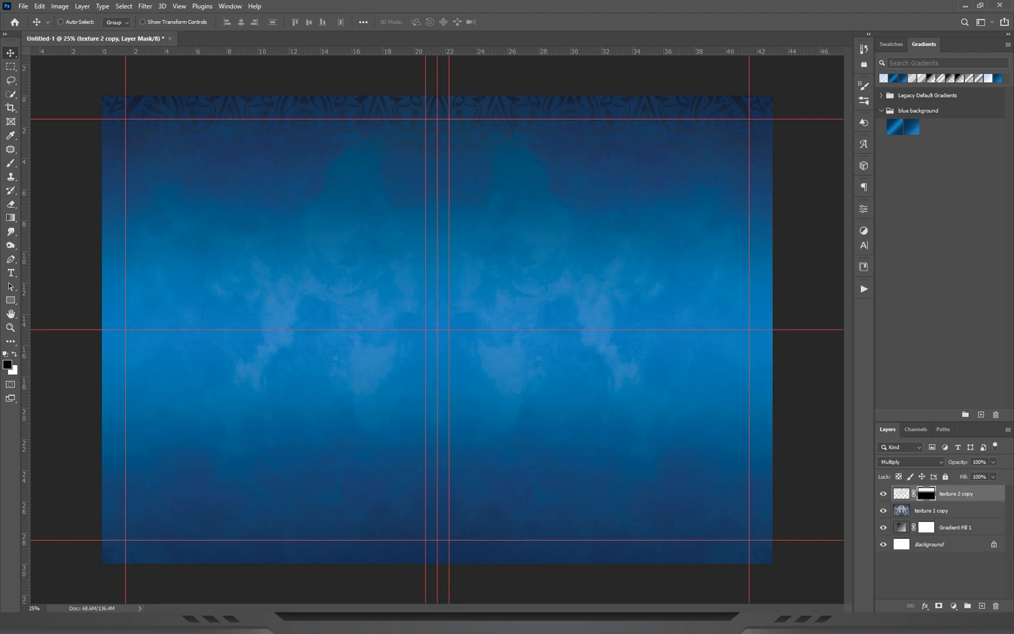
Place texture 3, rotated 90° counter-clockwise and scaled to about 17.7 cm wide, against the canvas's lower-left corner.
left_click(547, 623)
left_click(317, 560)
left_click_drag(207, 382, 441, 302)
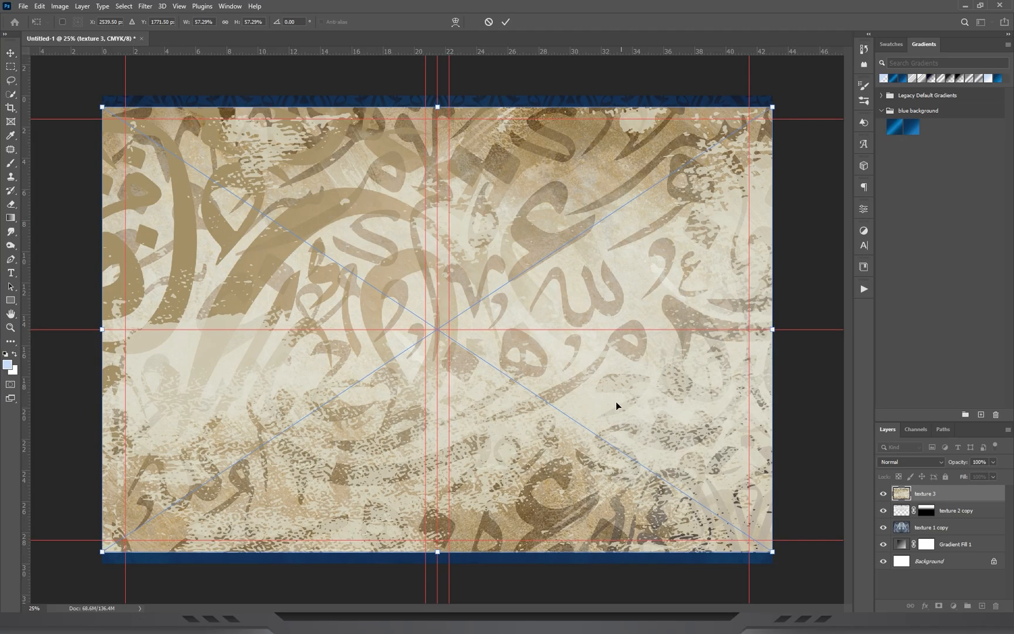
right_click(510, 220)
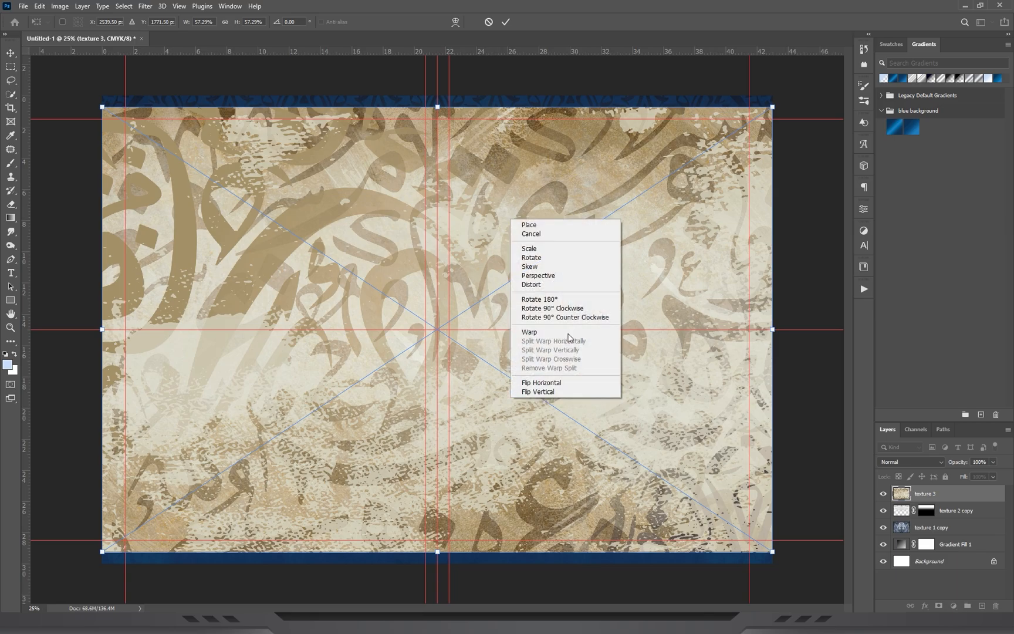
left_click(551, 317)
left_click_drag(661, 329, 475, 330)
left_click_drag(266, 306, 174, 334)
left_click_drag(237, 176, 232, 147)
key("Return")
left_click_drag(209, 217, 217, 217)
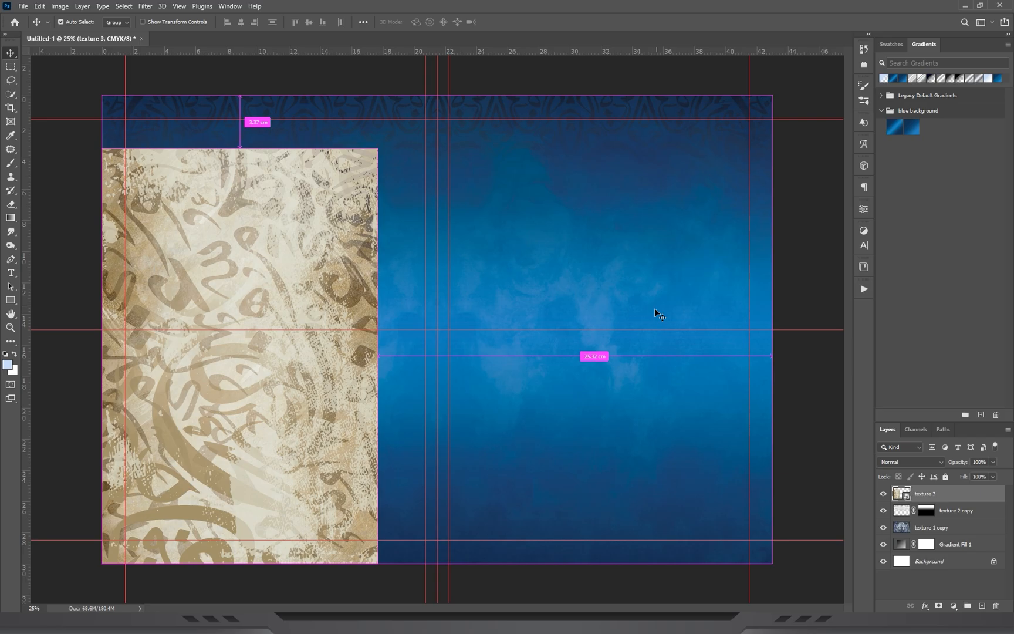
Desaturate the texture 3 layer with a Hue/Saturation adjustment, setting saturation to -100.
key("ctrl+u")
left_click_drag(494, 131, 584, 155)
left_click_drag(554, 258, 500, 256)
left_click_drag(570, 281, 571, 283)
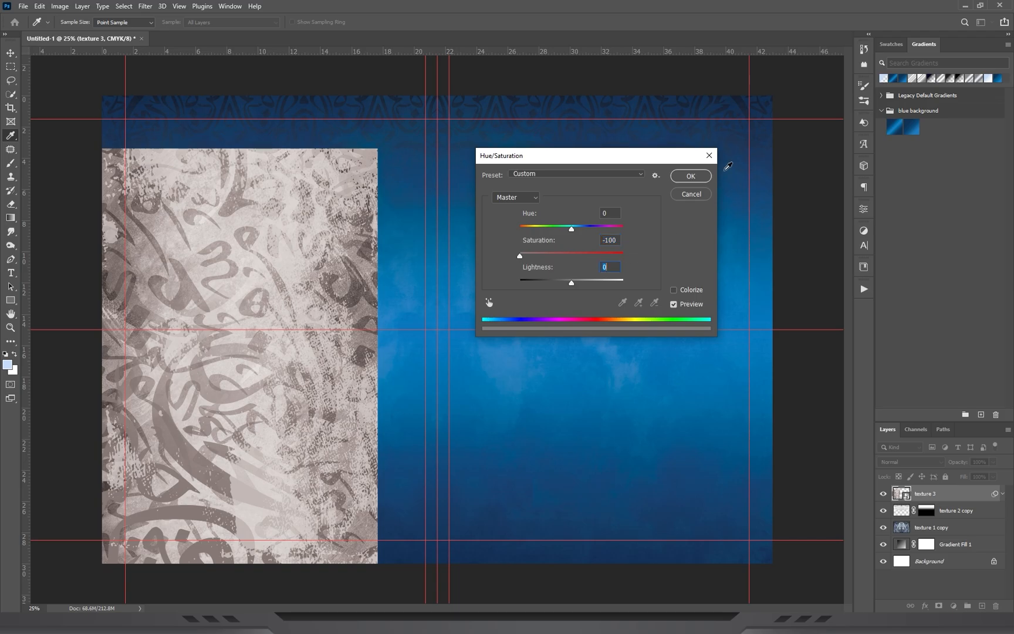
left_click(688, 178)
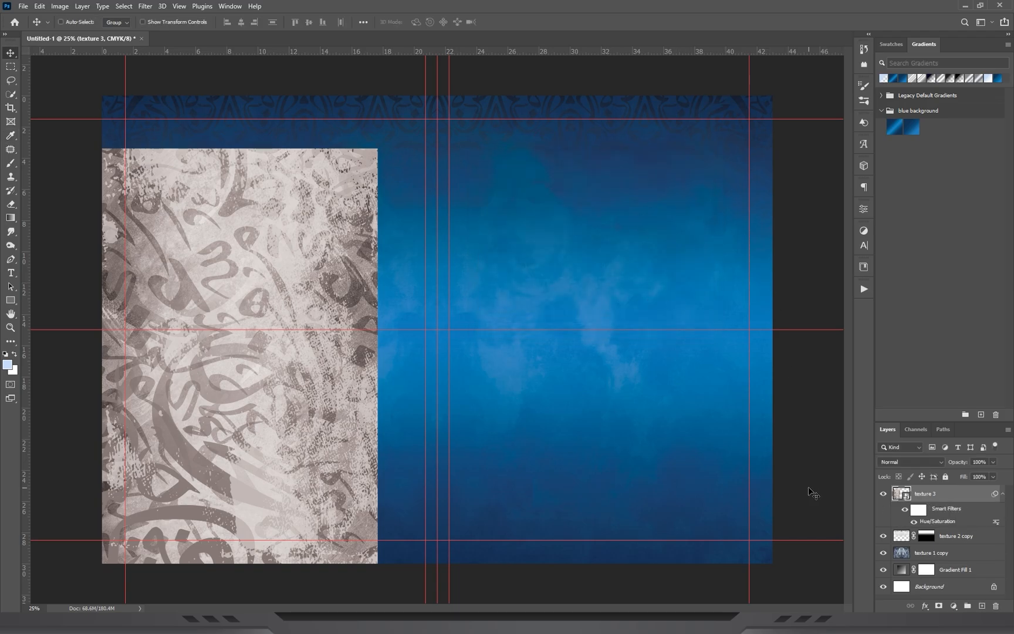
Mask the texture 3 layer and fade out its right and upper edges with black-to-transparent gradients.
left_click(938, 606)
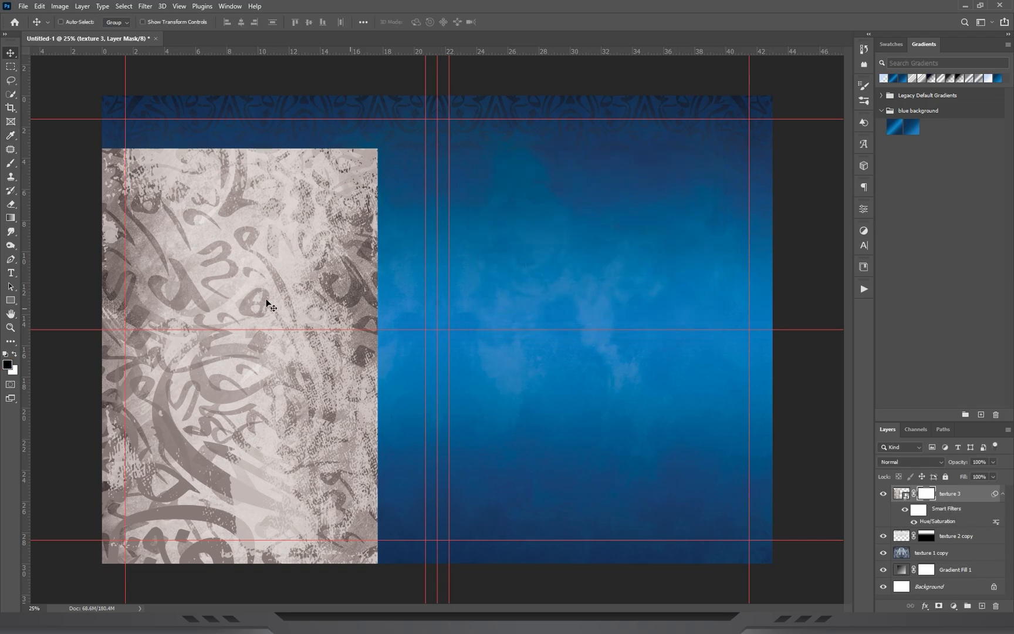
left_click(16, 218)
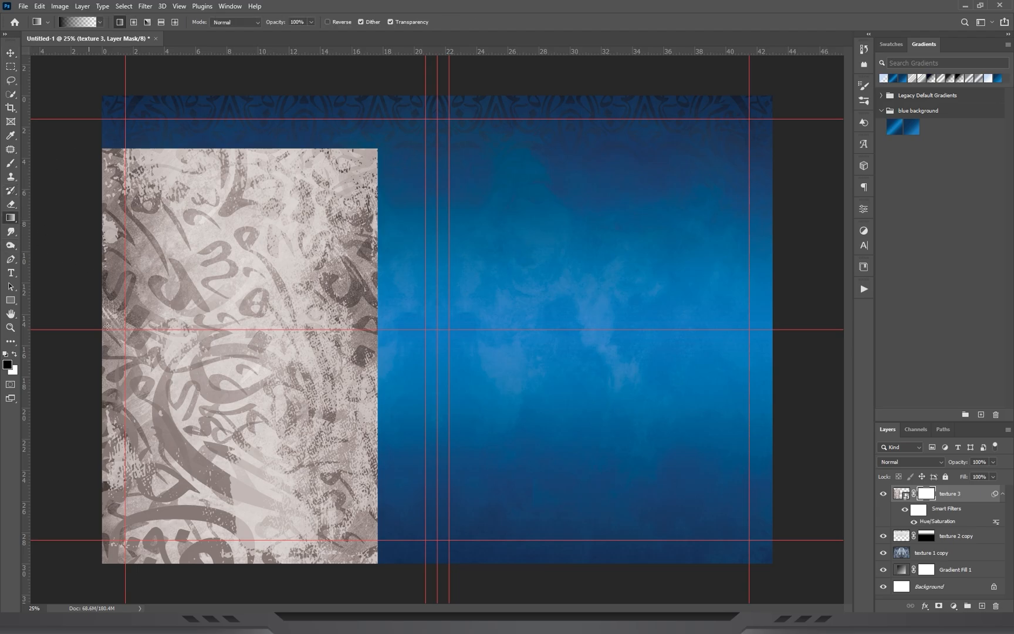
left_click_drag(299, 392, 299, 393)
left_click_drag(394, 392, 306, 382)
left_click_drag(271, 104, 269, 229)
left_click_drag(258, 119, 247, 219)
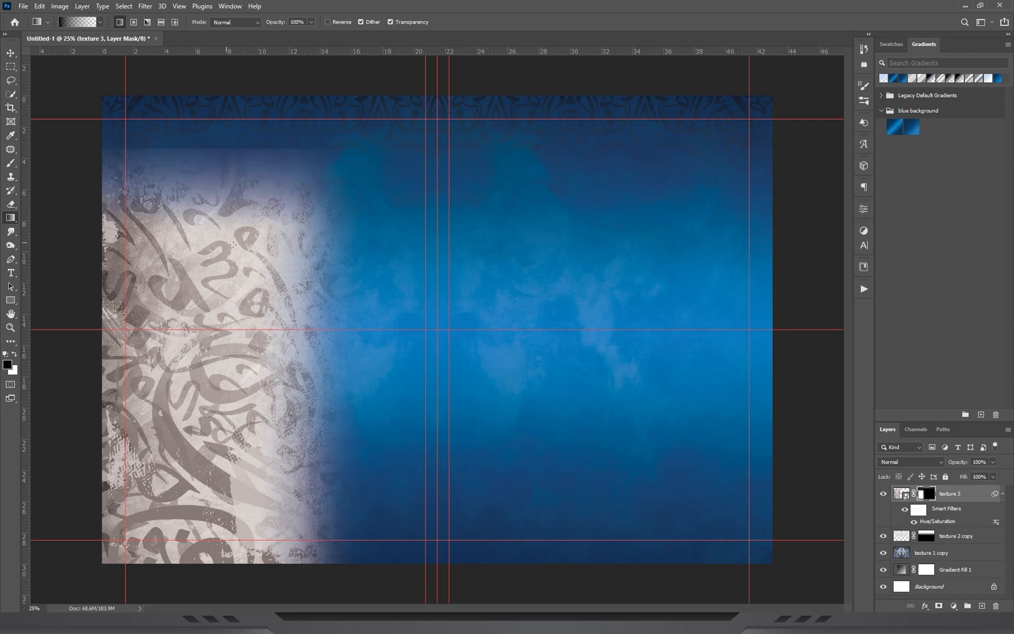
Set the texture 3 layer's blend mode to Multiply.
left_click(898, 494)
left_click(896, 462)
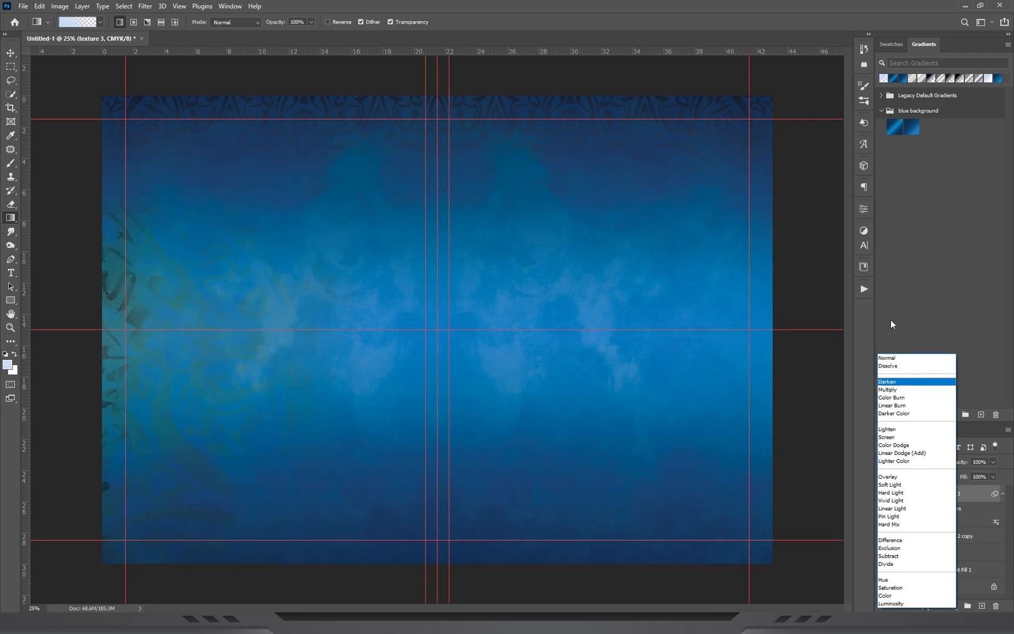
left_click(887, 390)
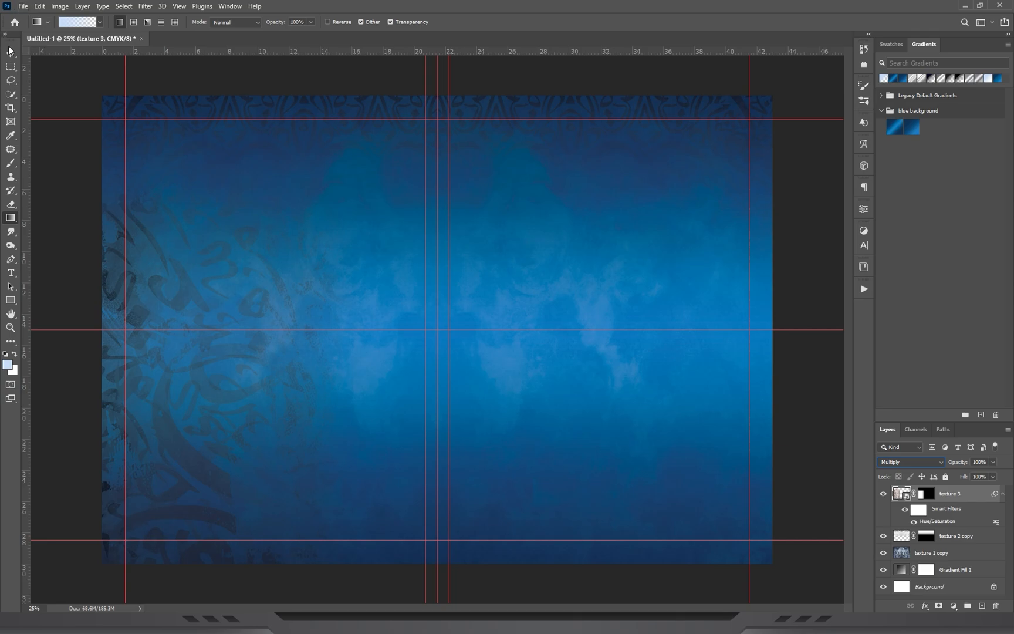
Enlarge texture 3 so its upper edge reaches the upper horizontal guide, keeping it on the canvas's left side.
left_click(10, 51)
key("ctrl+t")
key("Return")
left_click_drag(240, 148, 240, 119)
left_click_drag(237, 200, 247, 203)
key("Return")
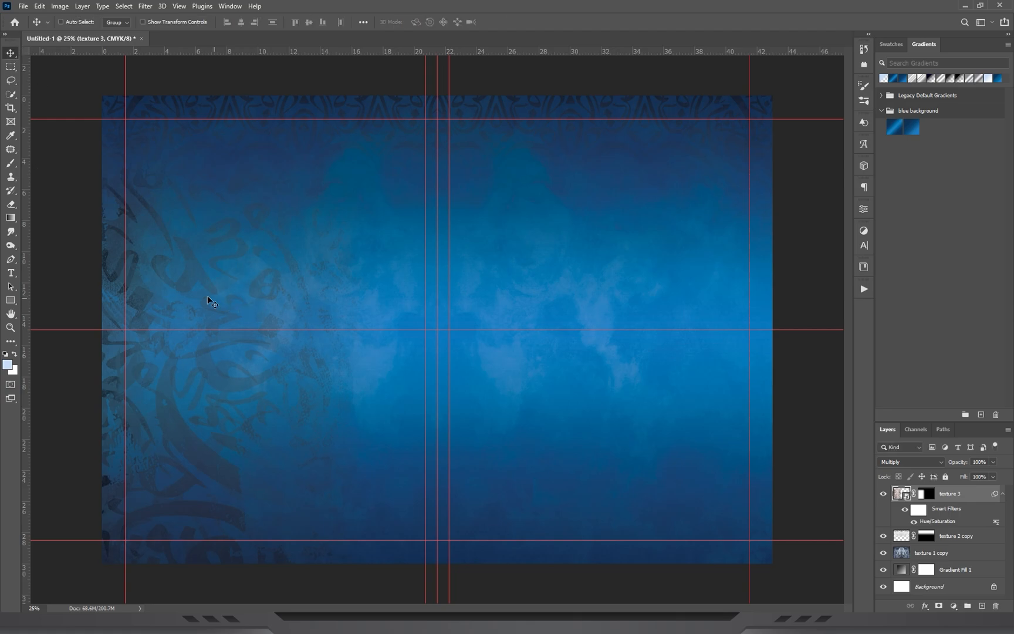
Duplicate the texture 3 layer onto the right side of the canvas and flip the copy horizontally.
left_click_drag(200, 294, 584, 293)
key("ctrl+t")
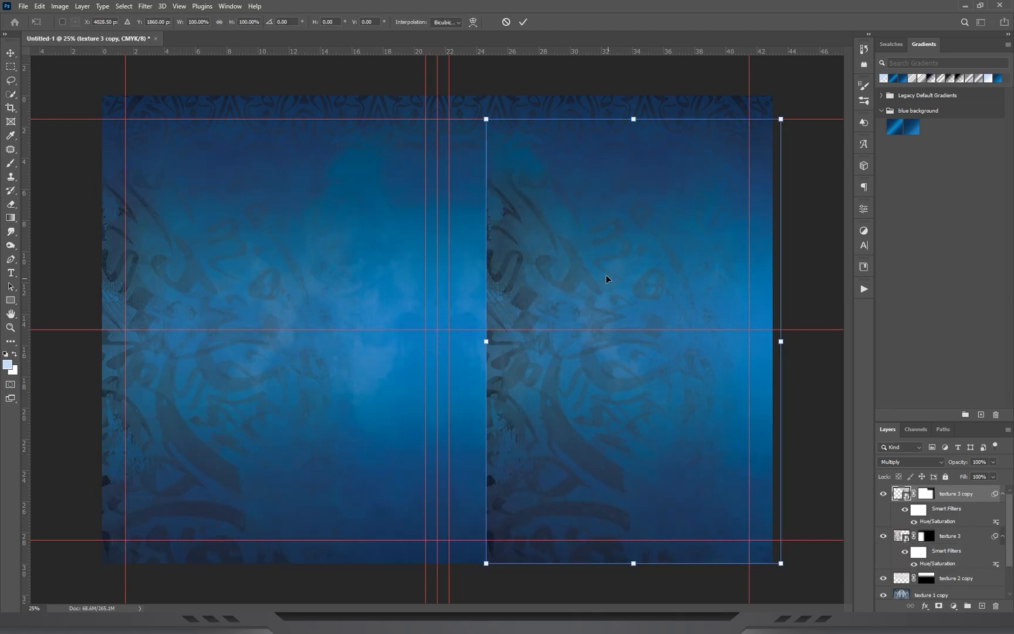
right_click(607, 279)
left_click(650, 453)
key("Return")
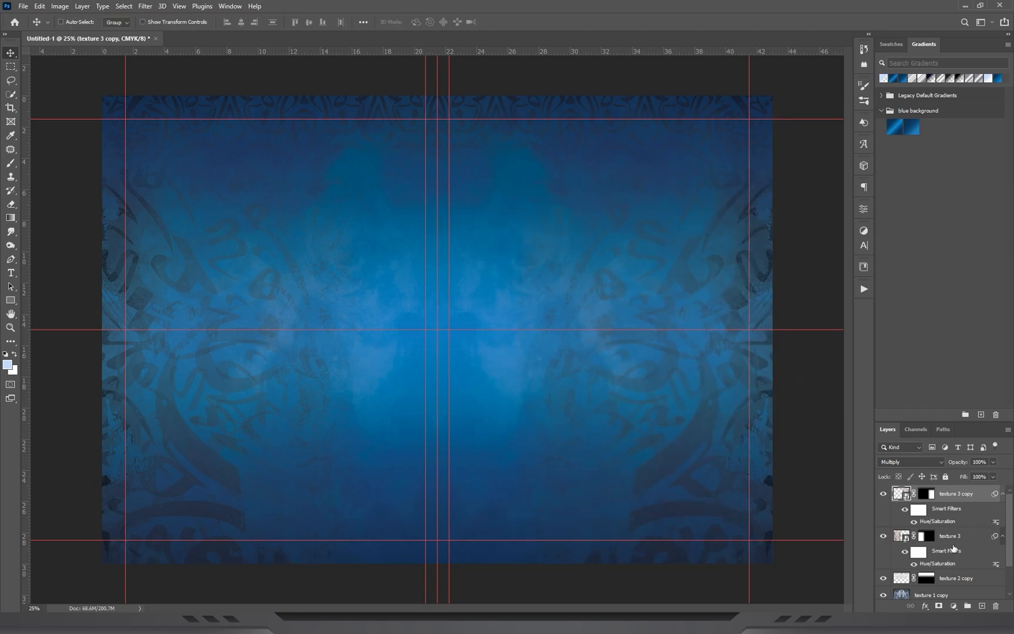
Merge the two texture 3 layers and set the merged layer's blend mode to Multiply.
key("ctrl+e")
left_click(900, 462)
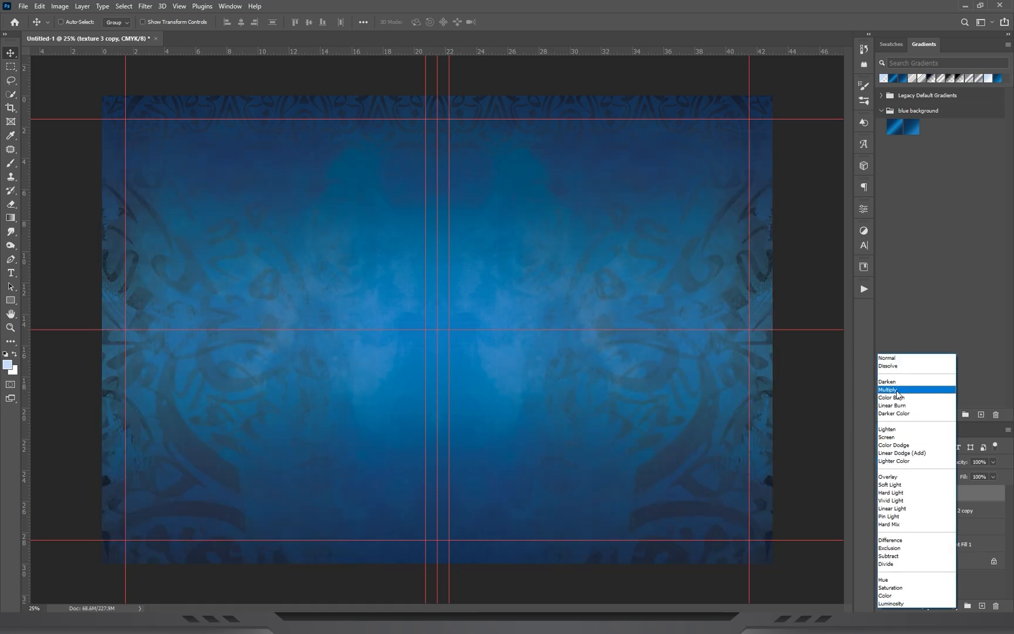
left_click(898, 389)
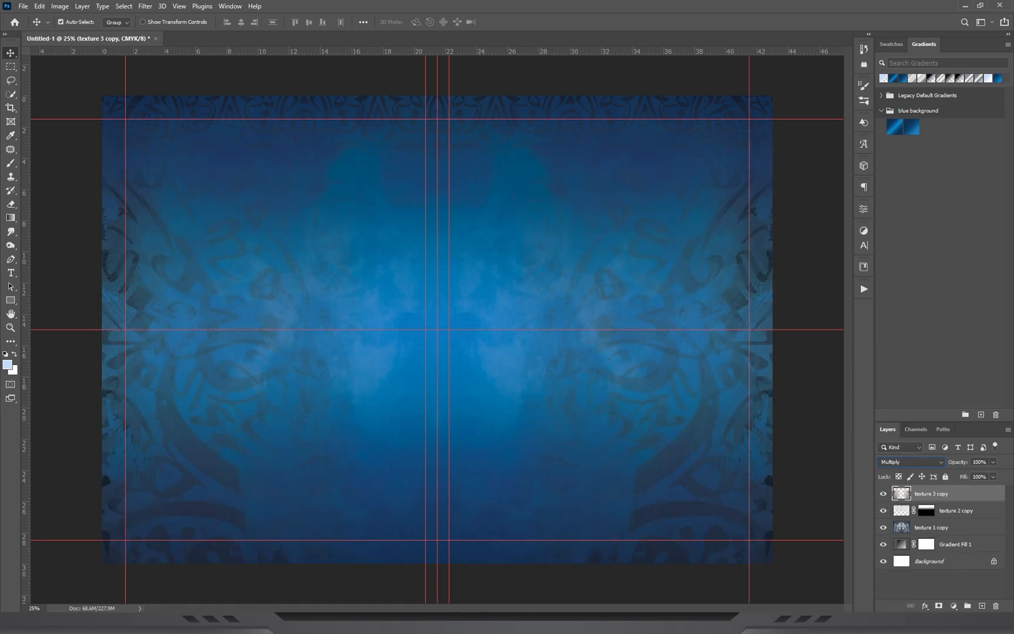
Place texture 4, rotated 90° and resized to fill the canvas's left half, and set its blend mode to Color Burn.
key("alt+Tab")
left_click_drag(302, 404, 339, 283)
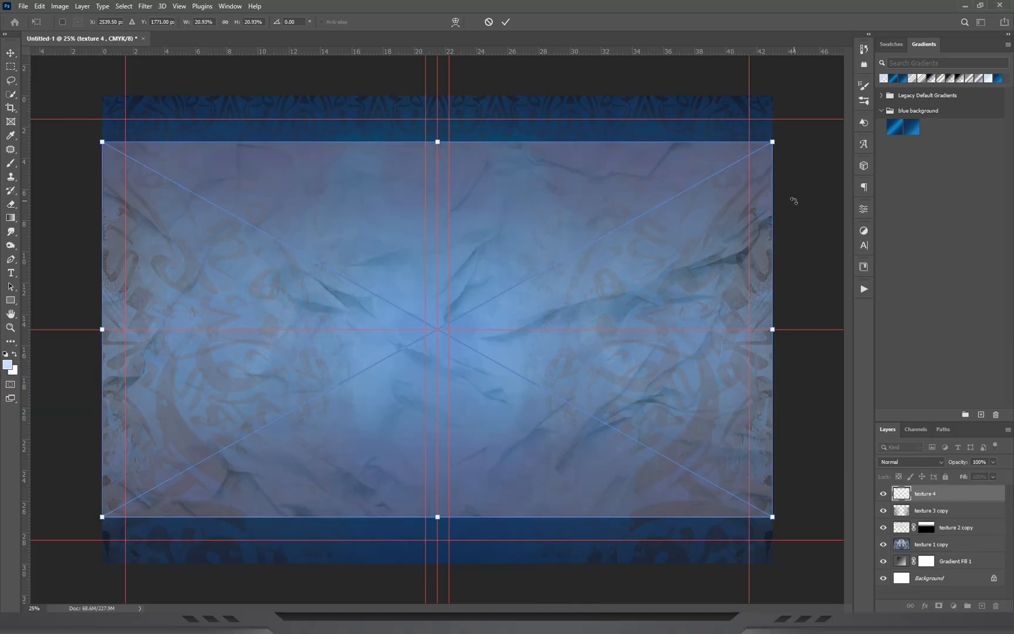
left_click_drag(794, 200, 546, 581)
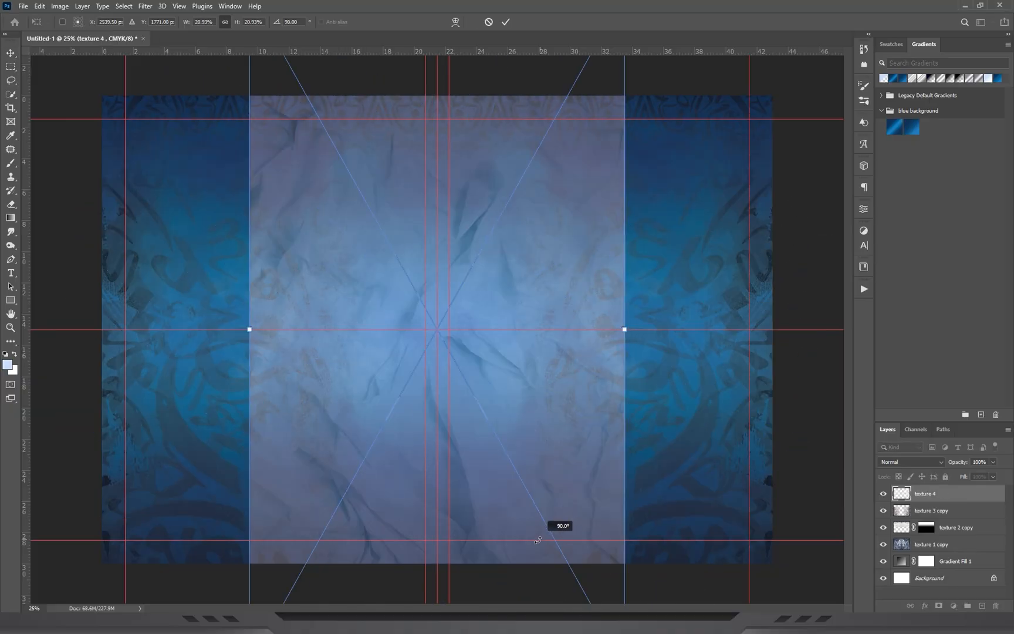
left_click_drag(528, 252, 381, 265)
left_click_drag(473, 326, 436, 325)
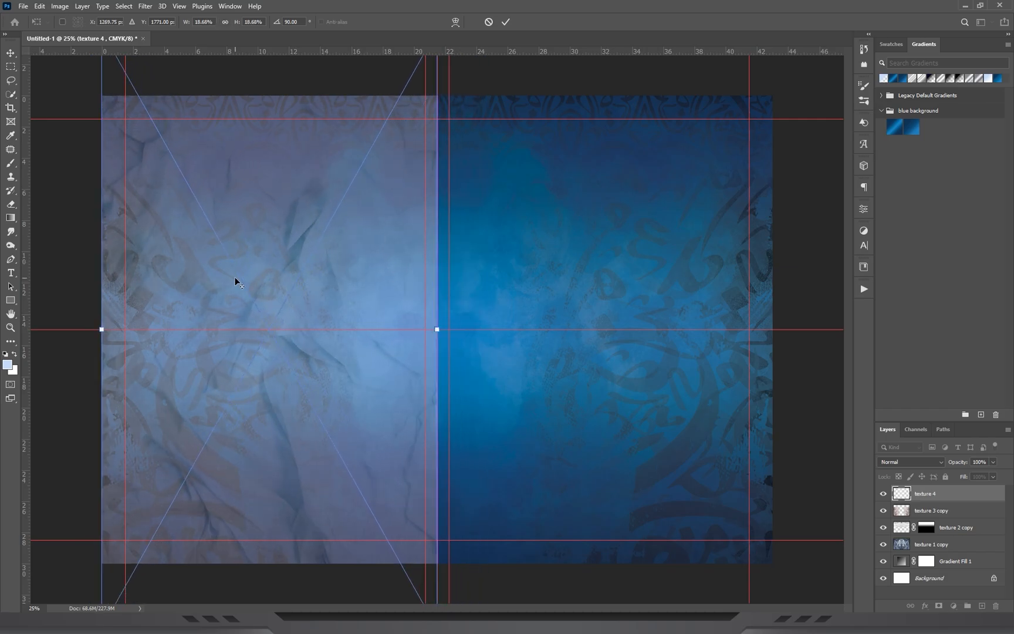
key("ctrl+minus")
left_click_drag(316, 536, 323, 489)
key("ctrl+plus")
key("Return")
left_click(918, 462)
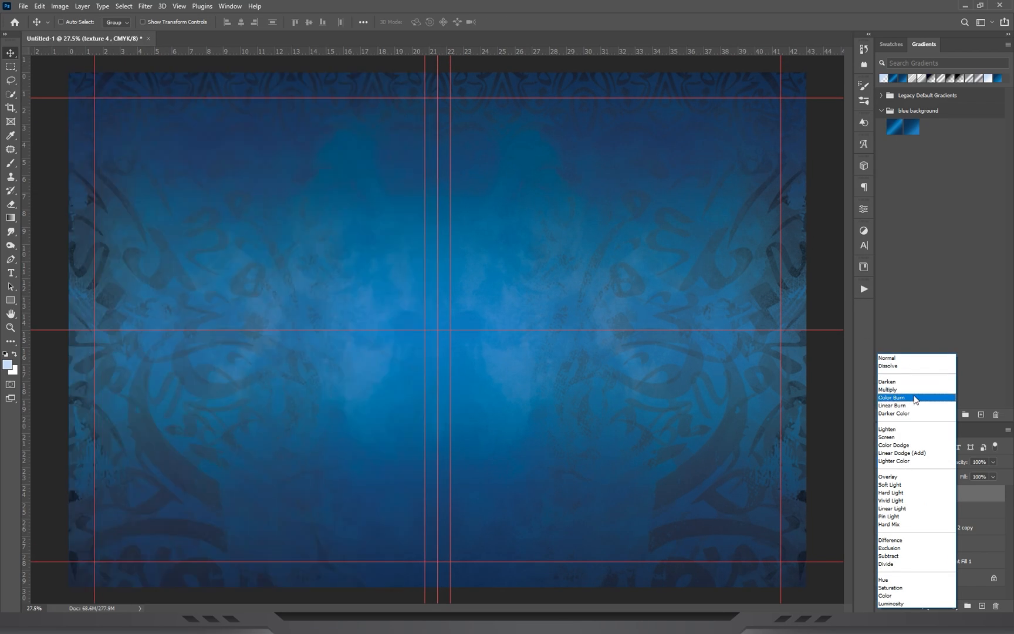
left_click(901, 398)
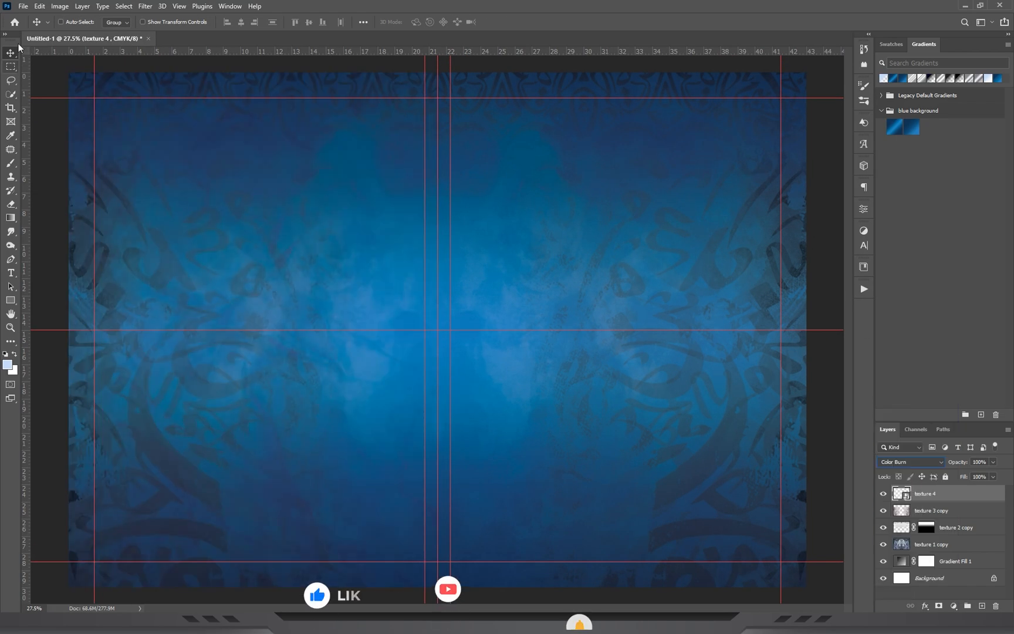
Duplicate the texture 4 layer onto the right half of the canvas and flip the copy horizontally.
left_click_drag(249, 267, 565, 230)
key("ctrl+j")
key("ctrl+t")
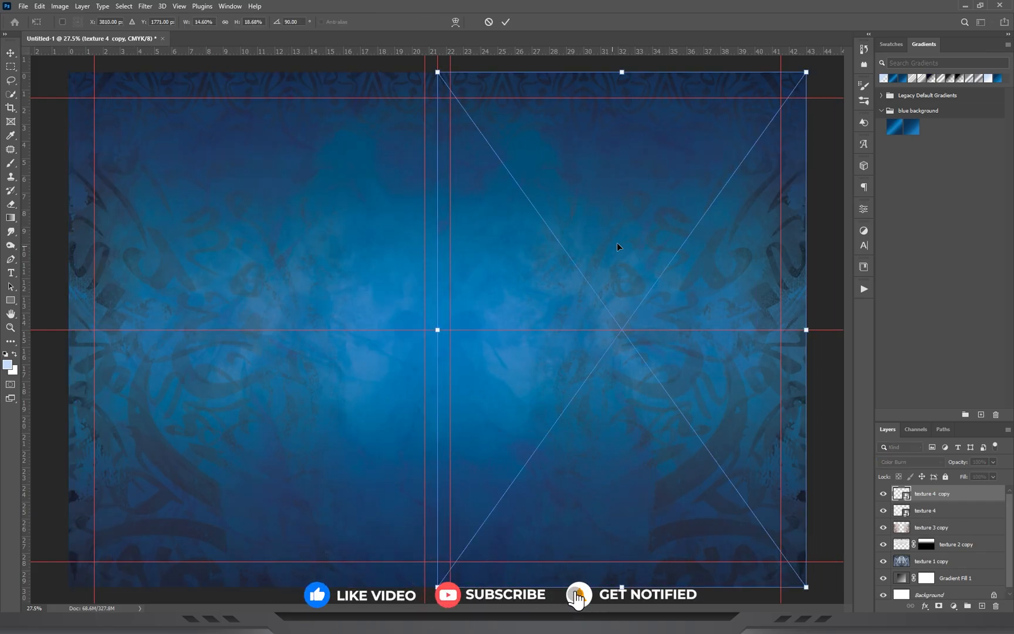
right_click(605, 208)
left_click(637, 373)
key("Return")
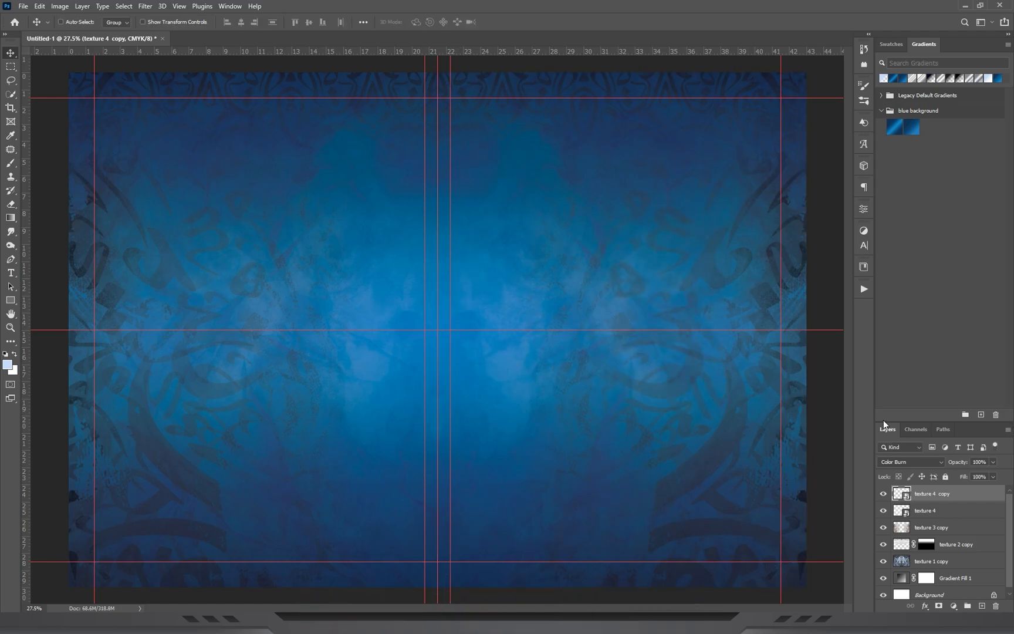
Add a black-to-transparent gradient fill layer above all textures with Radial style, Reverse on and a 250% scale.
left_click_drag(883, 420, 883, 333)
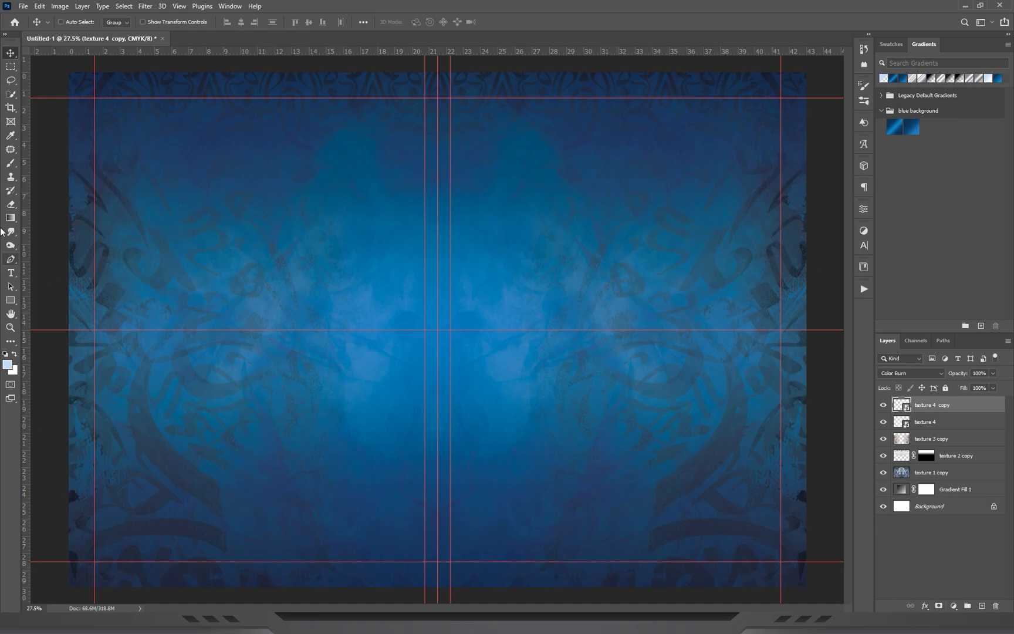
left_click(6, 354)
left_click(953, 606)
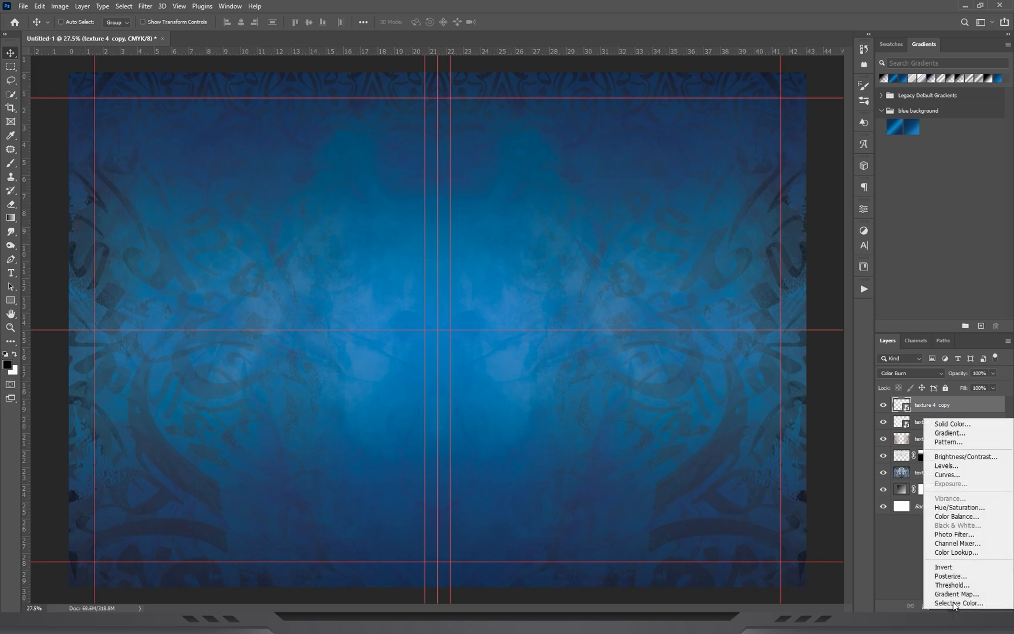
left_click(951, 433)
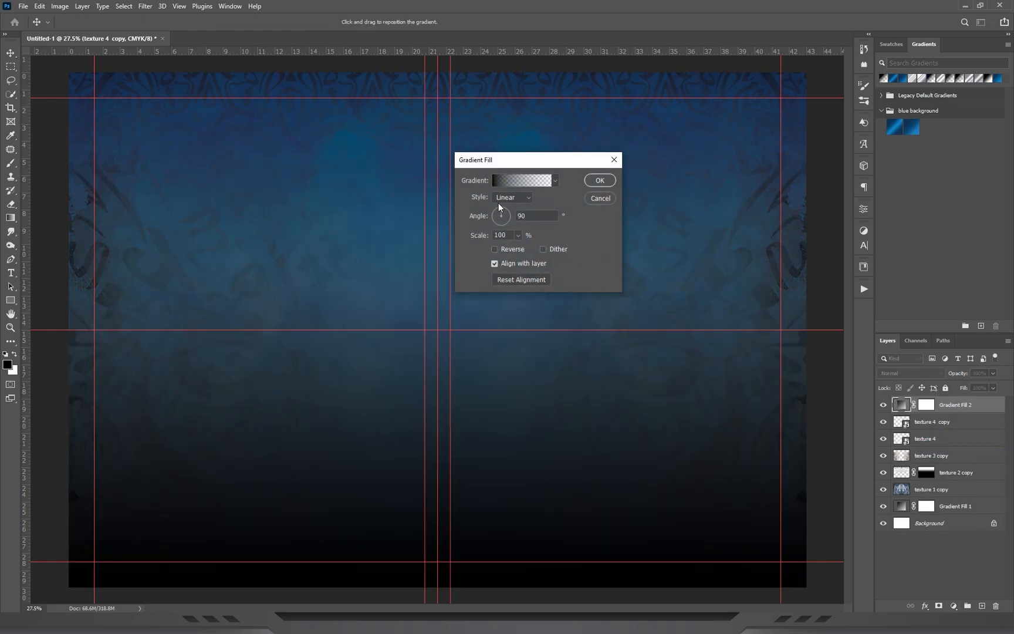
left_click(508, 198)
left_click(502, 217)
left_click(502, 250)
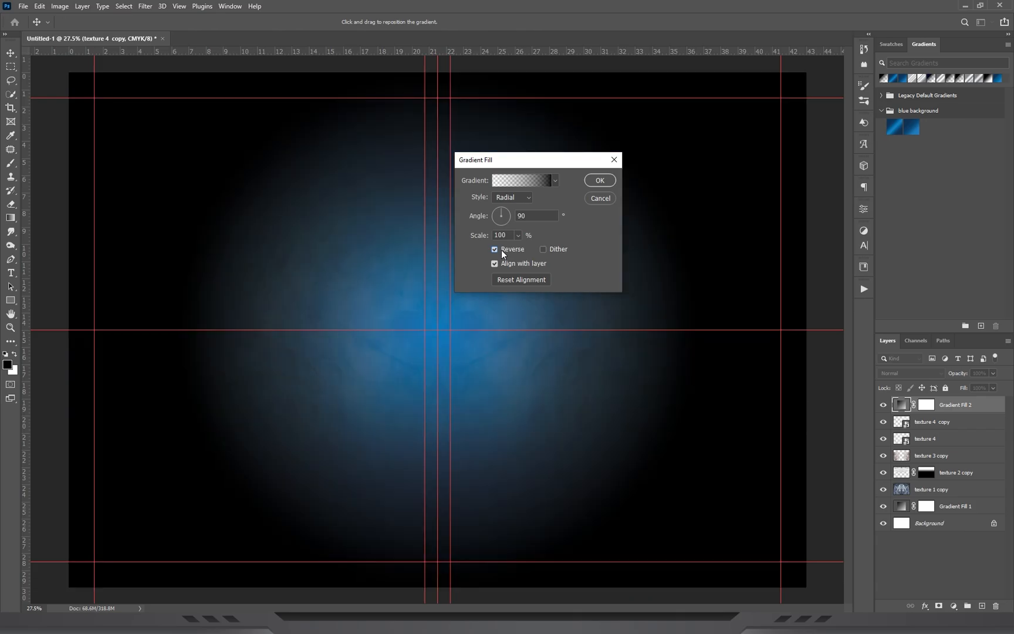
left_click_drag(536, 168, 649, 173)
left_click_drag(625, 242, 564, 243)
type("2")
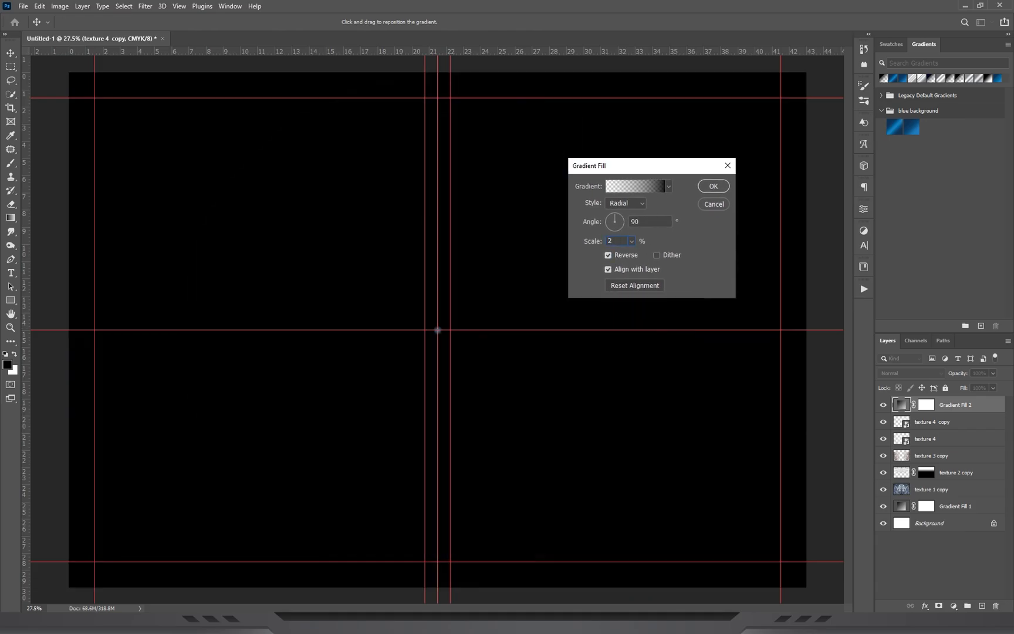
type("50")
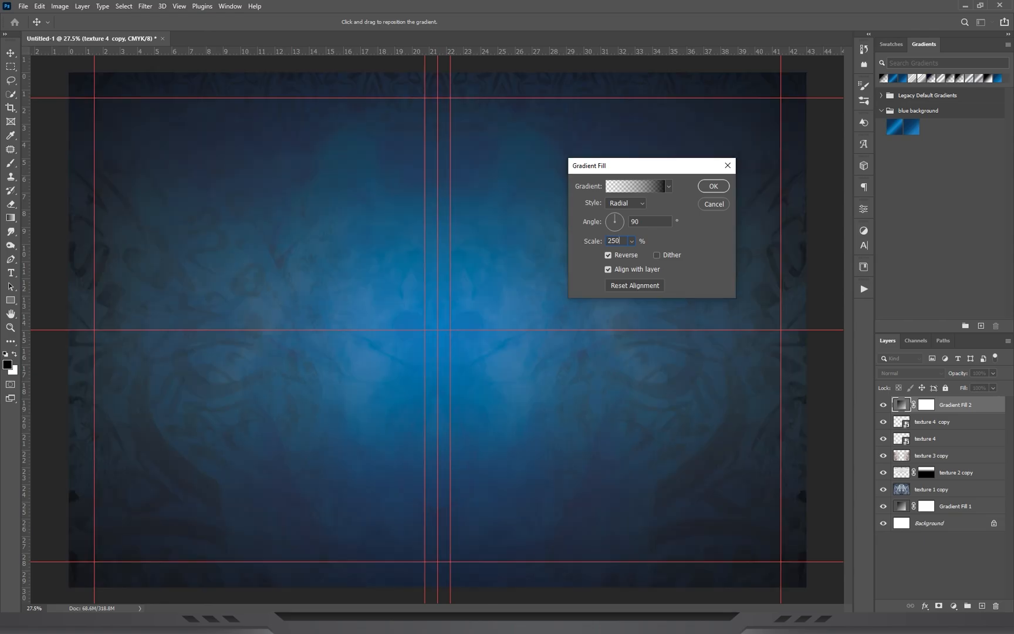
left_click(701, 188)
Set the radial gradient fill layer's blend mode to Multiply and its fill to 77%.
left_click(911, 375)
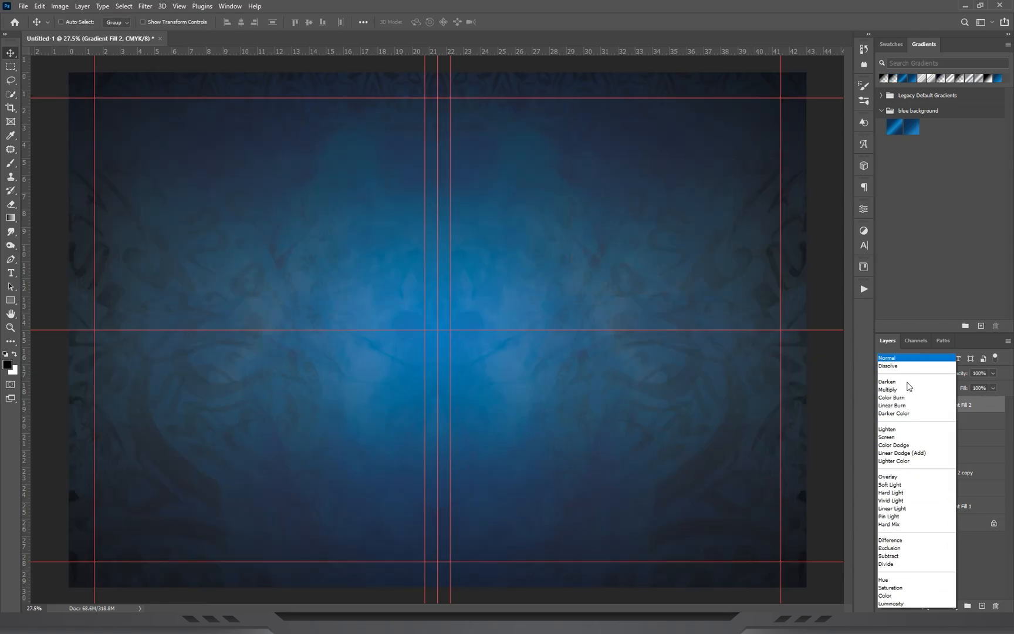
left_click(921, 396)
left_click(993, 388)
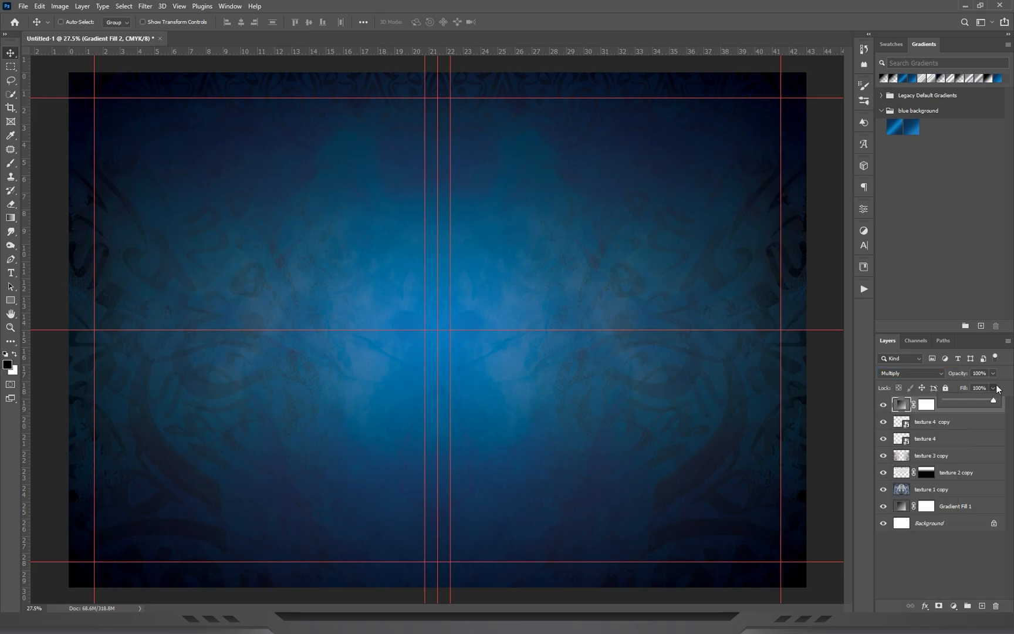
left_click_drag(986, 407, 979, 404)
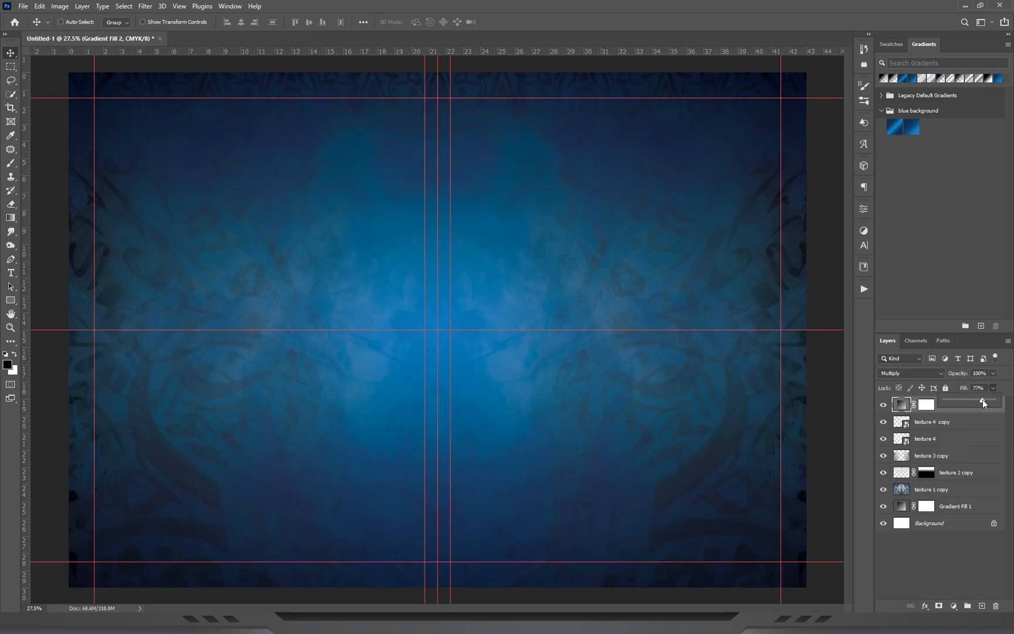
left_click(926, 522)
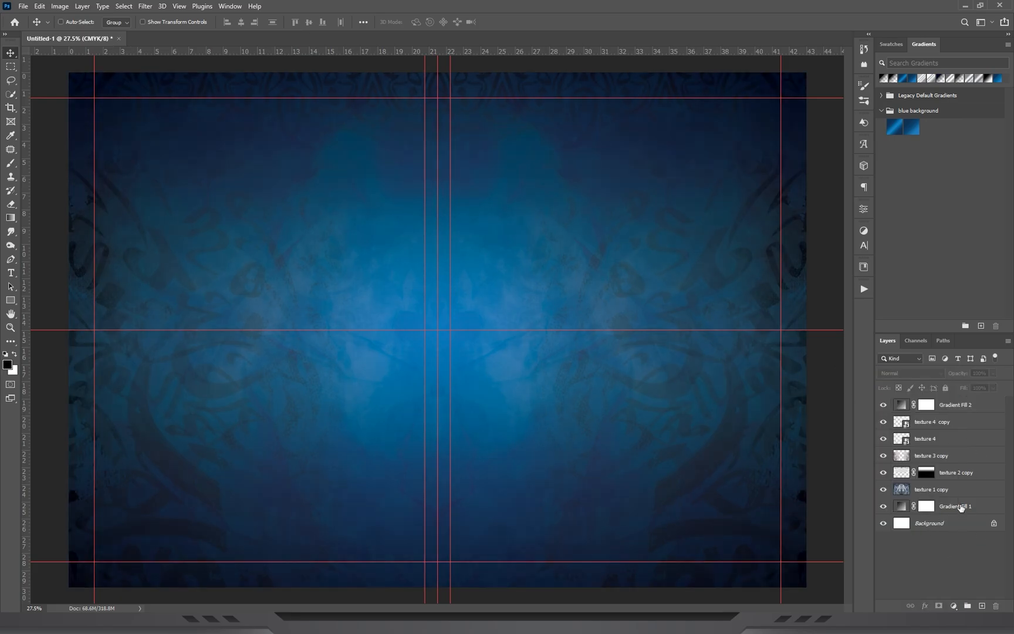
Group all layers above the Background layer, from Gradient Fill 1 to Gradient Fill 2, and name the group BG.
left_click(961, 509)
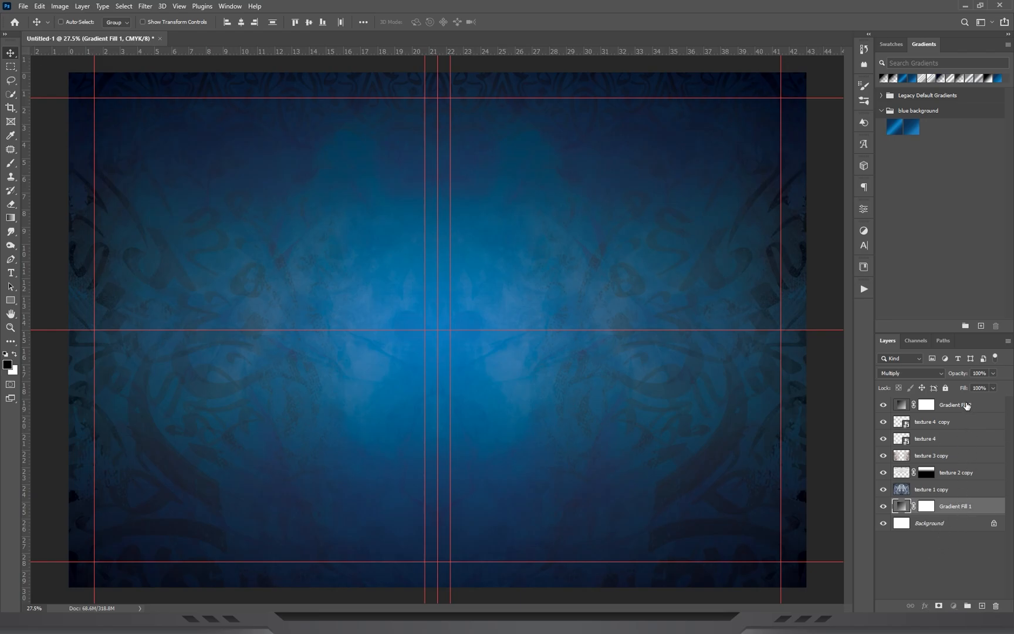
left_click(966, 405, "shift")
key("ctrl")
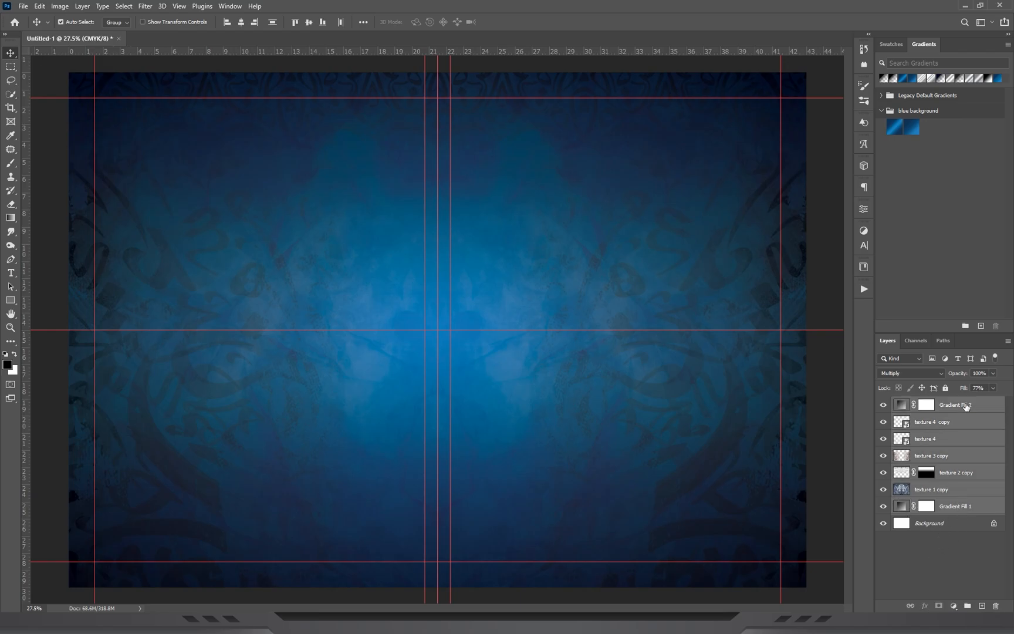
key("ctrl+g")
double_click(930, 404)
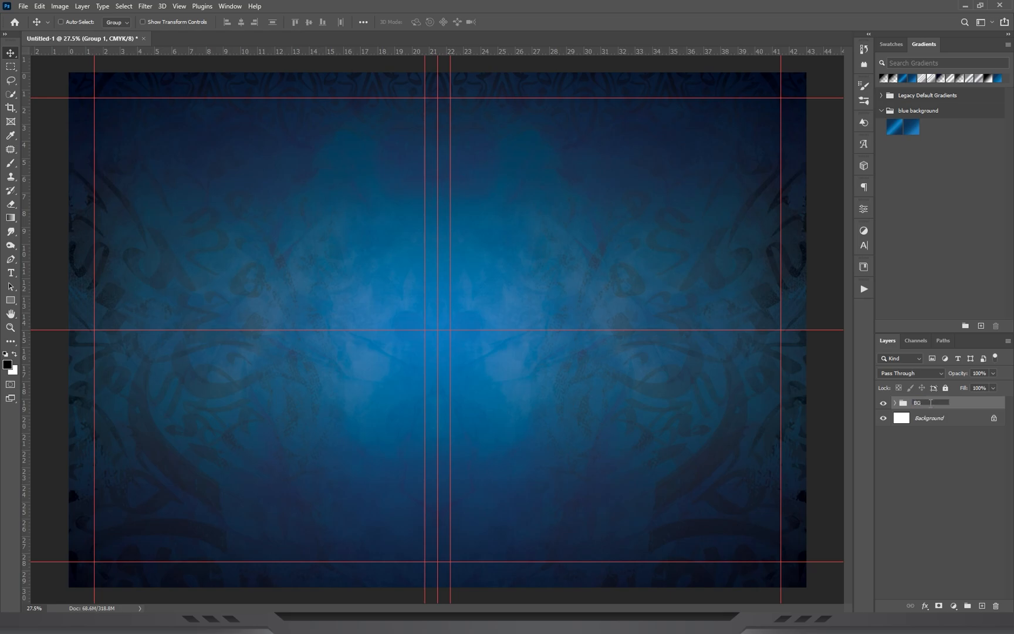
key("Return")
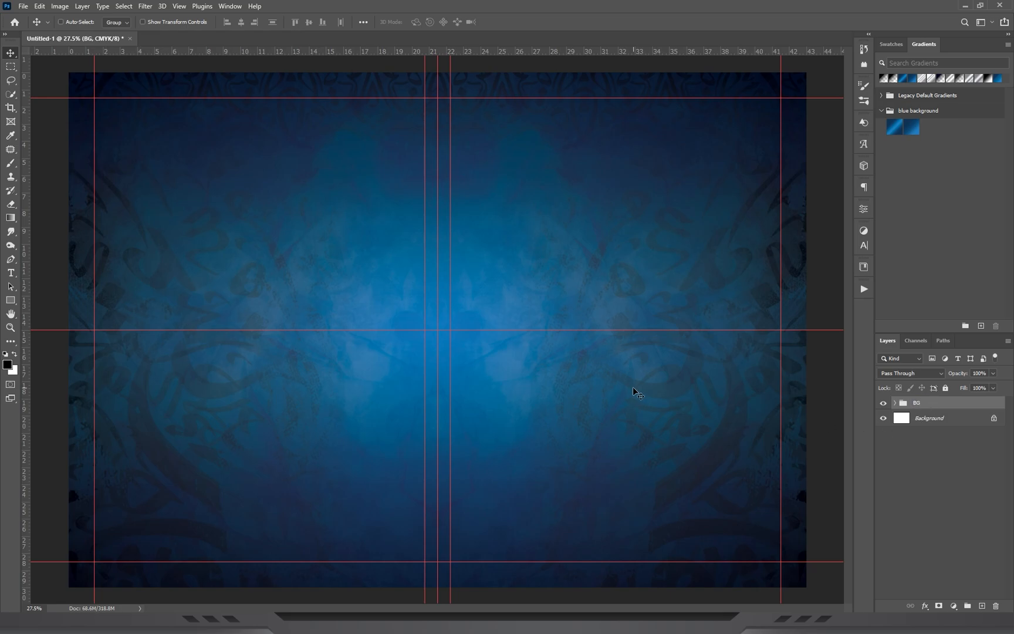
Check the finished cover reference image, then place Mandala.png on the left half of the canvas, slightly above the vertical centre.
left_click(699, 623)
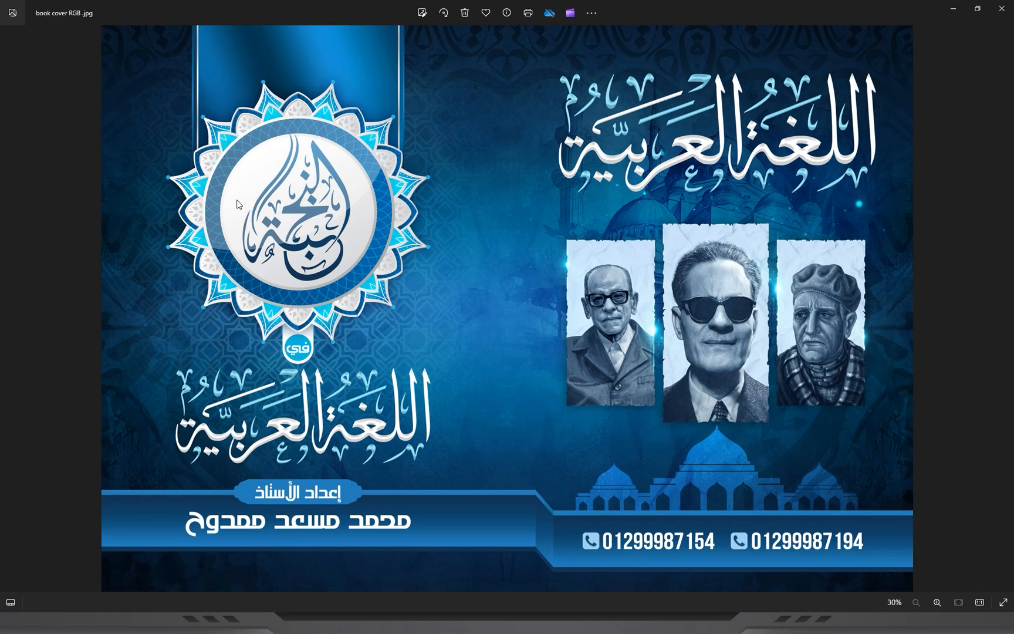
left_click(953, 8)
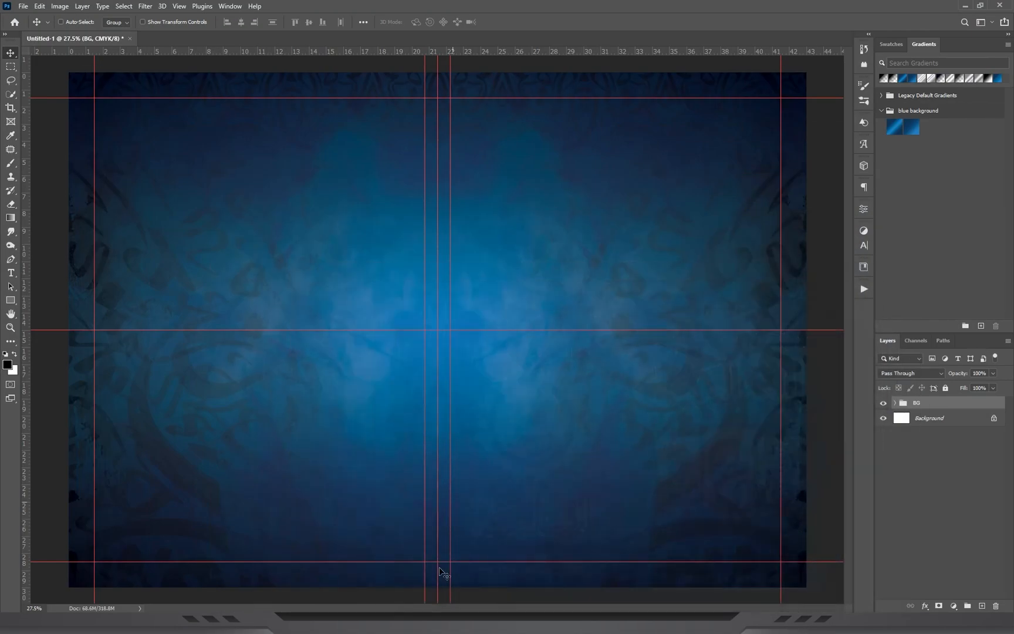
left_click(616, 624)
left_click_drag(817, 182, 249, 261)
left_click_drag(543, 291, 280, 233)
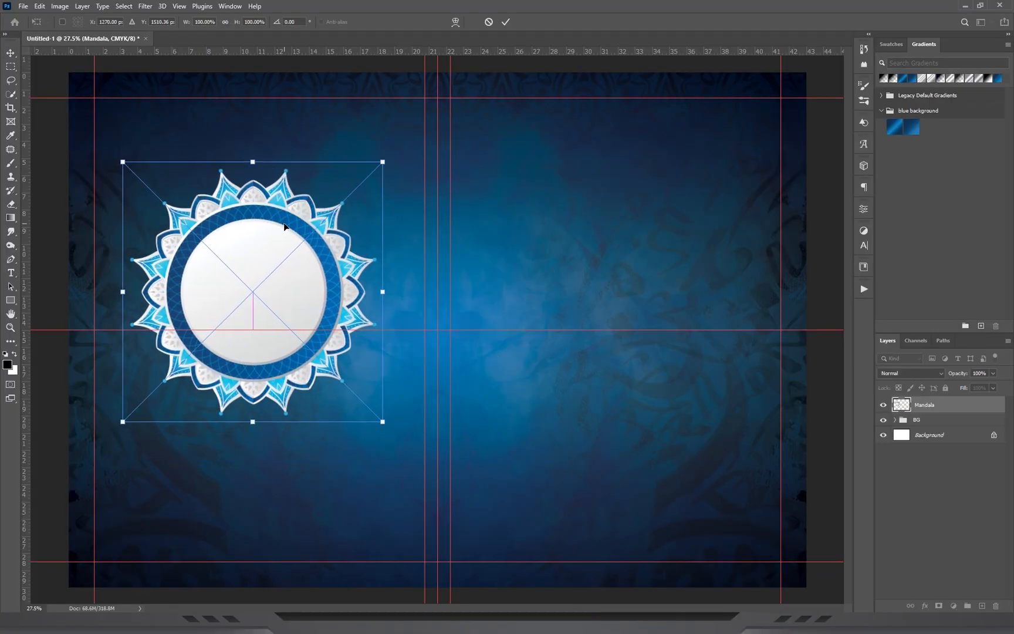
key("Return")
left_click_drag(258, 276, 281, 238)
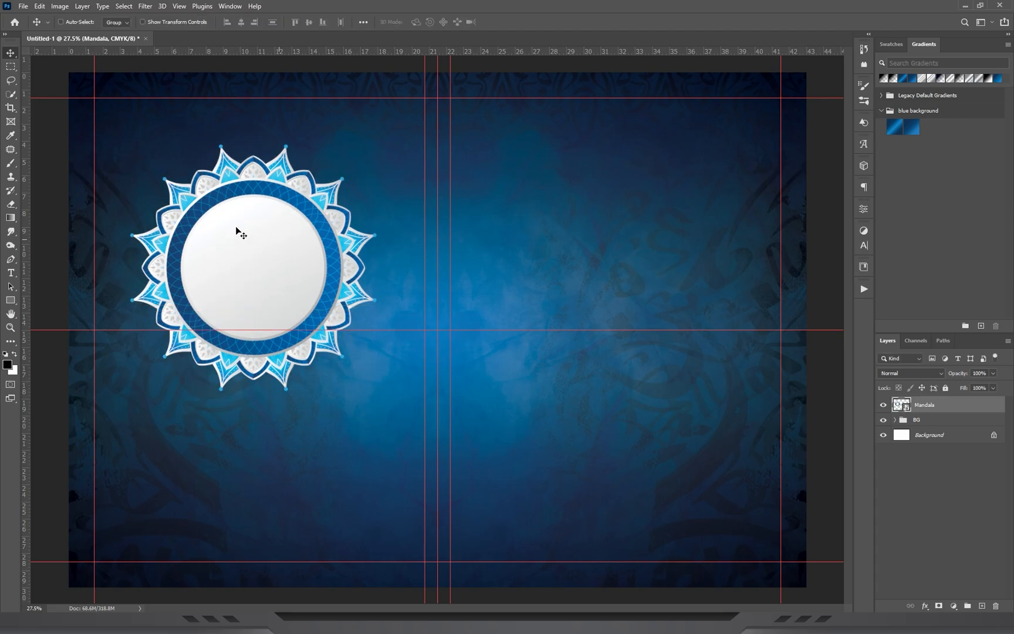
Draw a black rectangle about 9 × 21.6 cm and move it over the upper part of the mandala.
key("z")
left_click_drag(11, 302, 39, 305)
left_click_drag(501, 111, 656, 482)
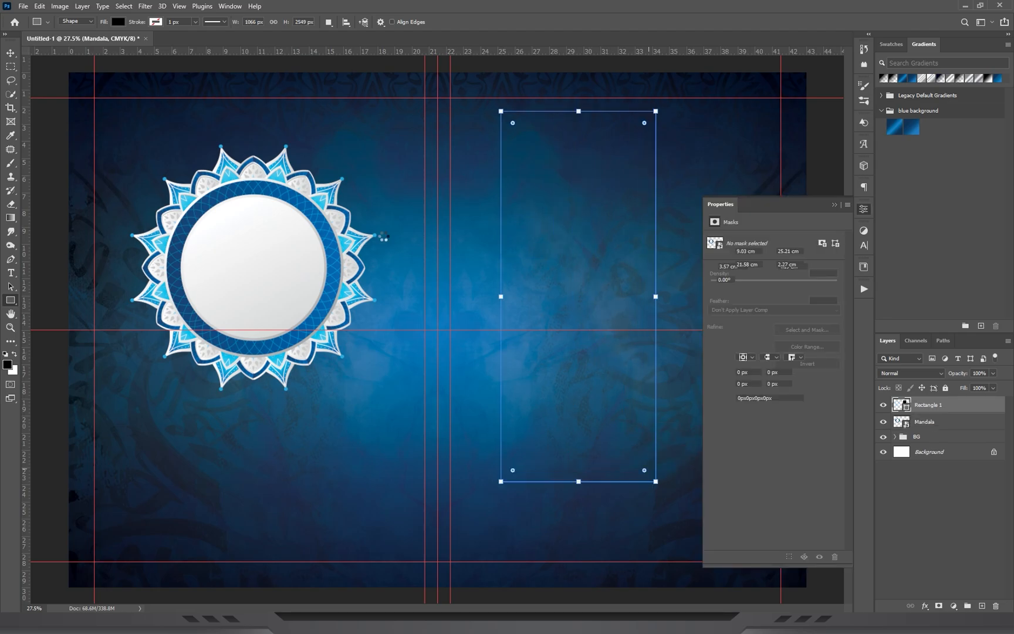
key("v")
left_click_drag(504, 315, 263, 211)
Widen the rectangle to 10.46 cm to span the mandala's blue ring and move its layer below the Mandala layer.
key("z")
left_click_drag(142, 211, 324, 309)
left_click_drag(292, 245, 355, 317)
key("v")
mouse_move(297, 251)
left_mouse_down()
mouse_move(311, 258)
mouse_move(297, 258)
left_mouse_up()
key("ctrl+t")
left_click_drag(595, 370, 663, 370)
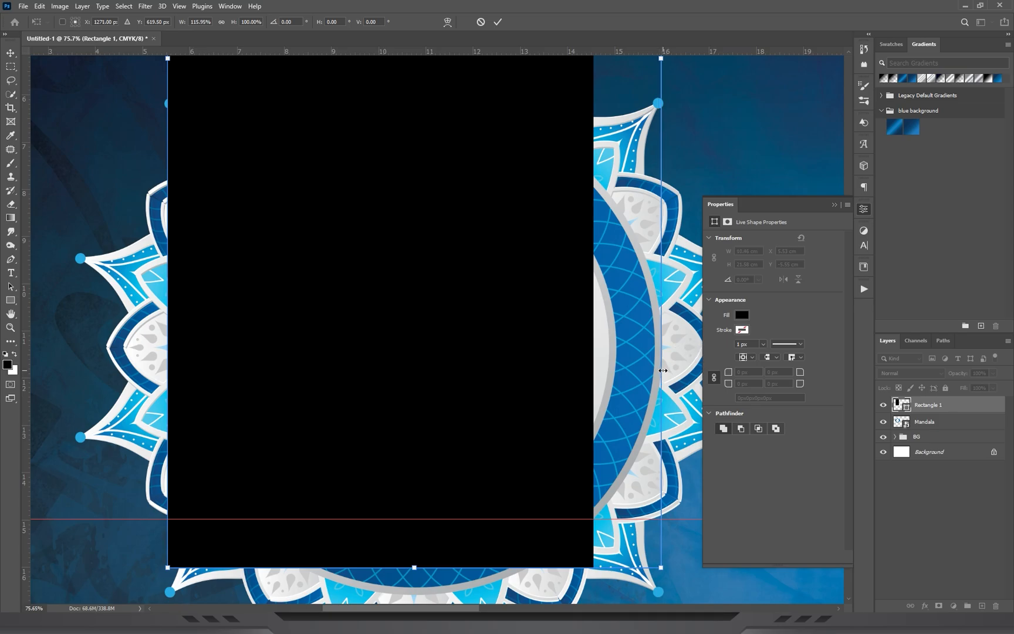
key("Return")
left_click_drag(938, 405, 929, 428)
Round all four corners of the rectangle fully, to a 618 px radius.
key("z")
left_click_drag(427, 313, 381, 378)
key("v")
left_click_drag(727, 385, 872, 384)
left_click_drag(726, 386, 744, 386)
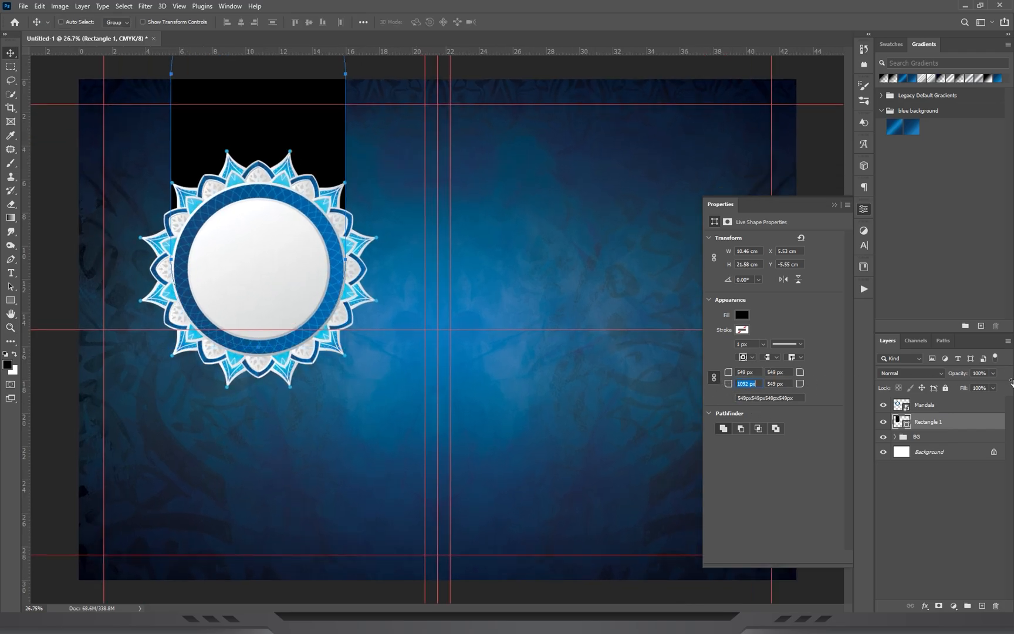
Stretch the rounded rectangle upward to a height of 23.3 cm and align it horizontally centred with the mandala.
key("ctrl+minus")
key("ctrl+t")
left_click_drag(328, 113, 326, 94)
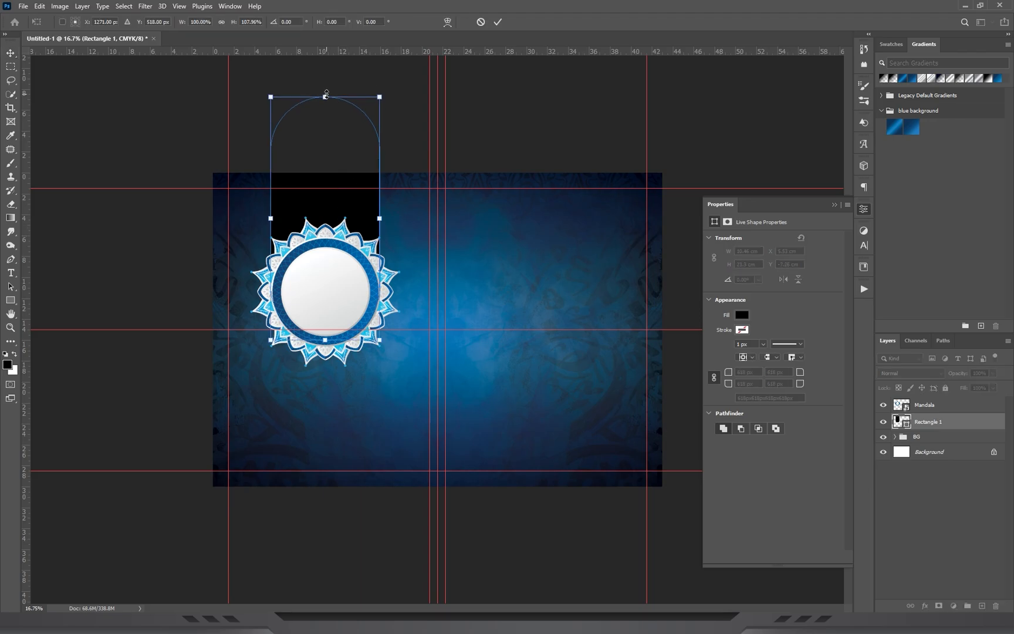
key("Return")
key("z")
key("ctrl+plus")
key("v")
left_click_drag(359, 205, 417, 173)
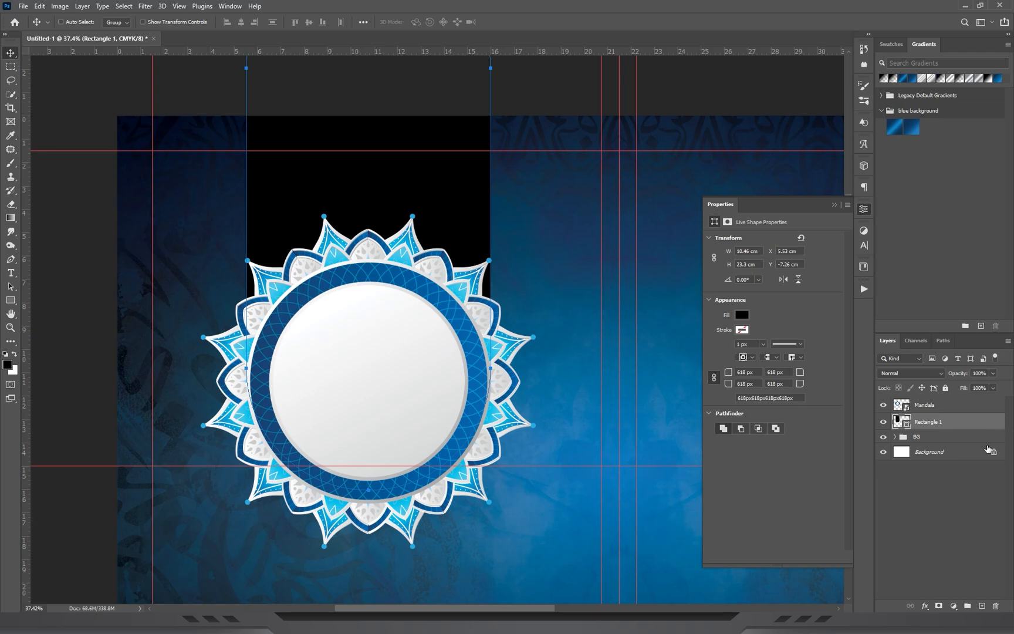
left_click(920, 404, "ctrl")
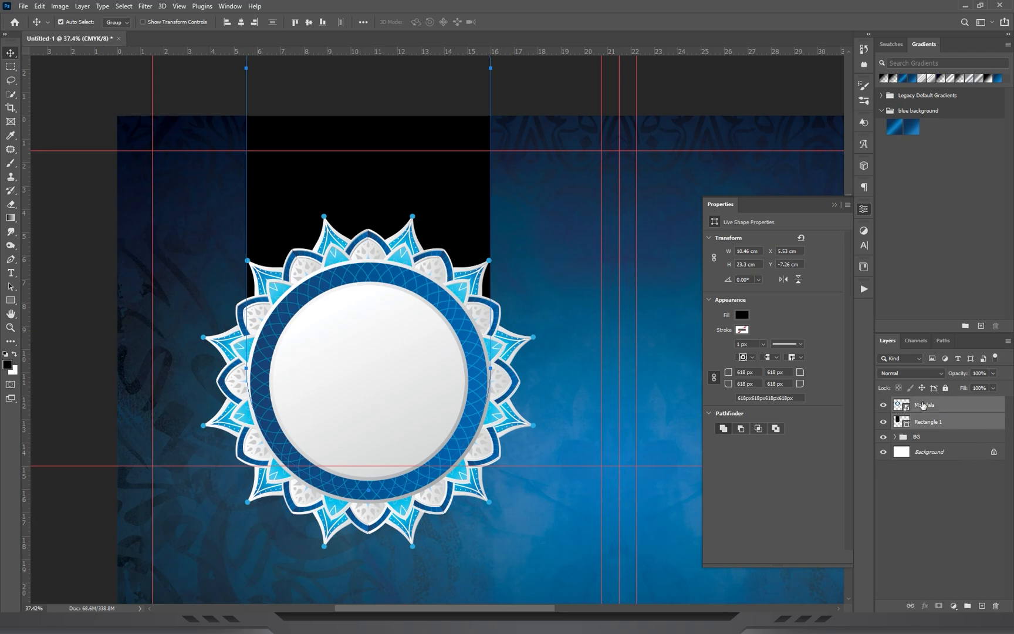
left_click(240, 23)
Duplicate the rectangle layer, hide the copy, and fill the original with the first gradient of the blue background set.
left_click_drag(927, 422, 983, 606)
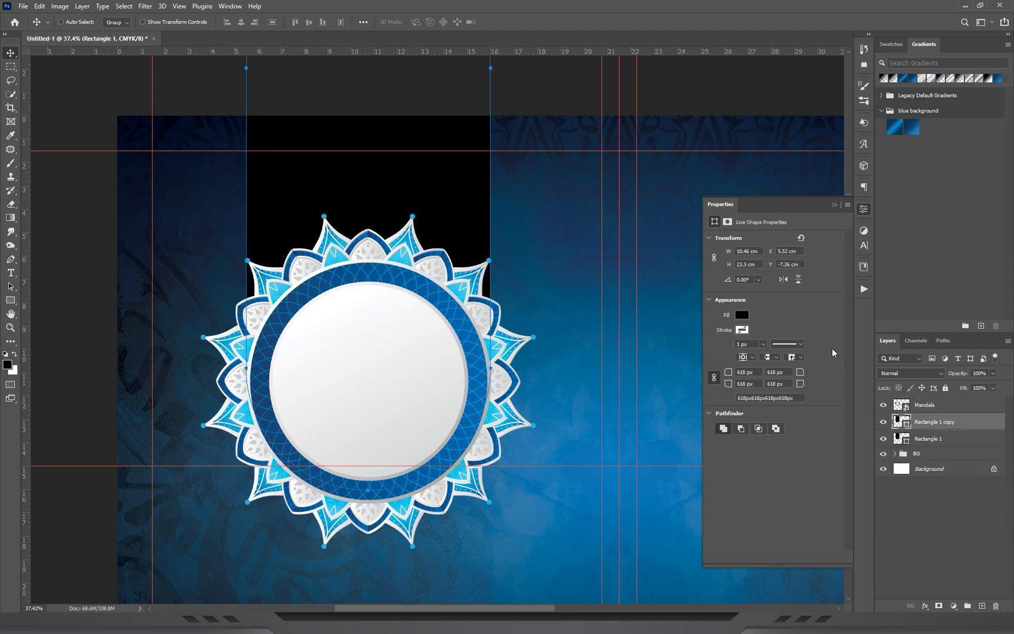
left_click(883, 422)
left_click_drag(317, 120, 370, 144)
left_click_drag(417, 267, 394, 182)
left_click_drag(512, 182, 516, 183)
left_click_drag(505, 191, 460, 221)
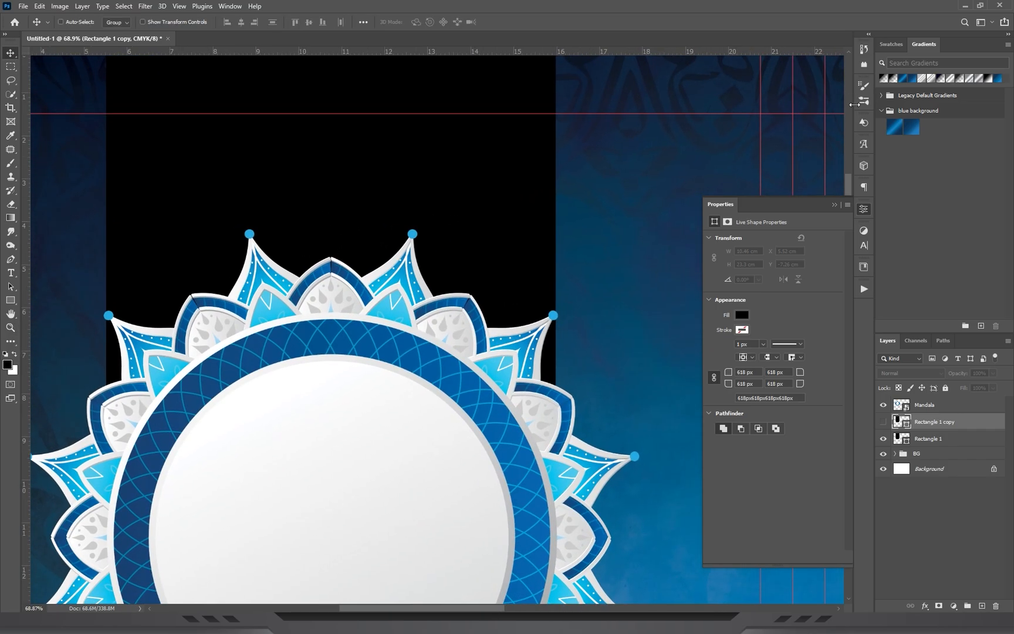
left_click_drag(894, 124, 369, 198)
left_click_drag(889, 122, 459, 223)
left_click_drag(363, 191, 384, 233)
Set the original rectangle's gradient fill to the Reflected style with an angle of -128°.
left_click(10, 301)
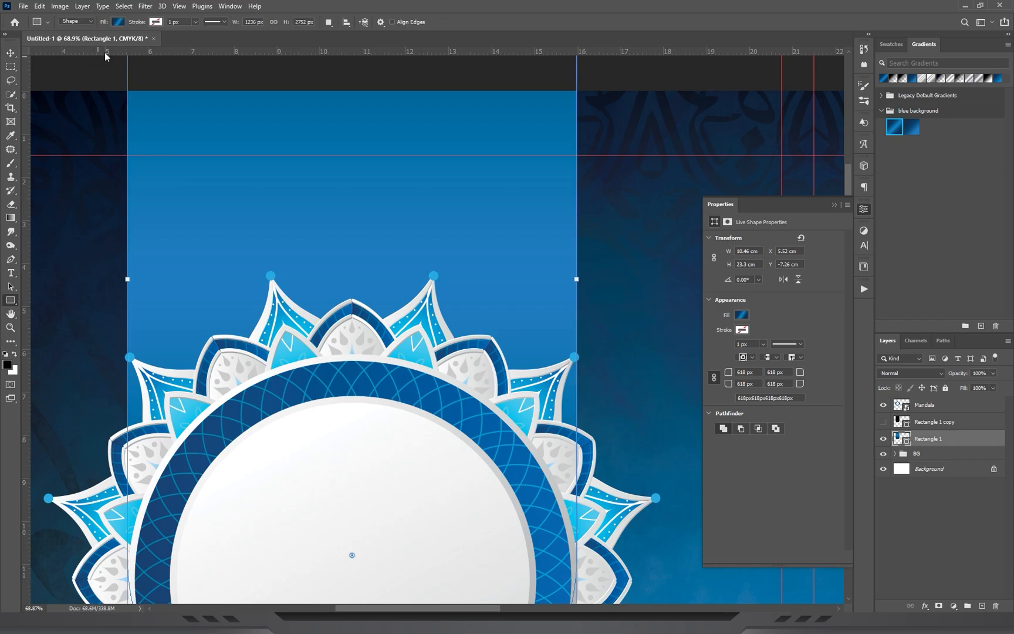
left_click(119, 23)
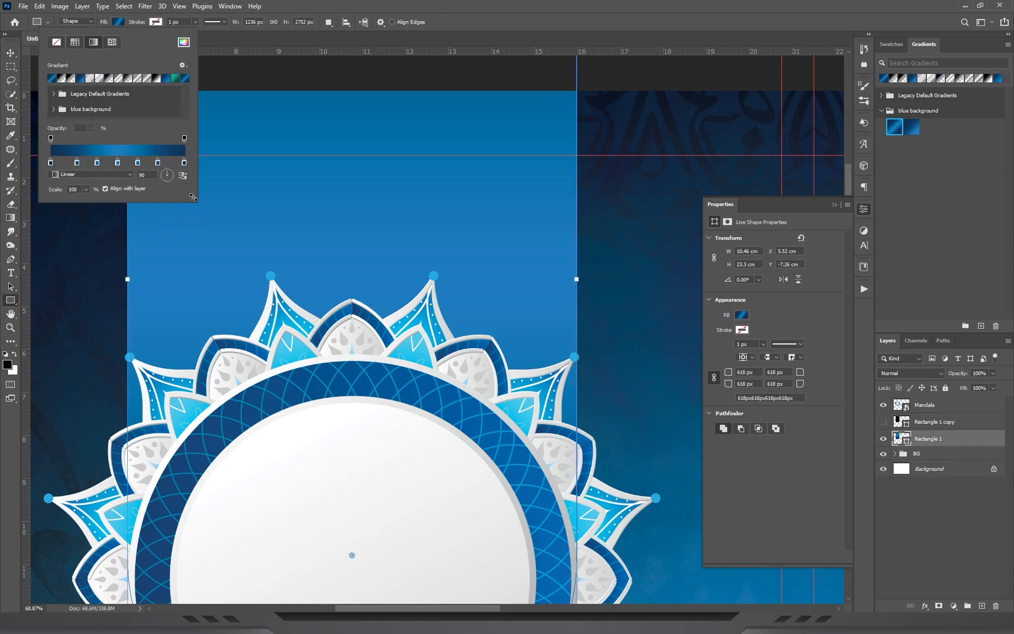
left_click_drag(193, 197, 226, 255)
left_click(91, 229)
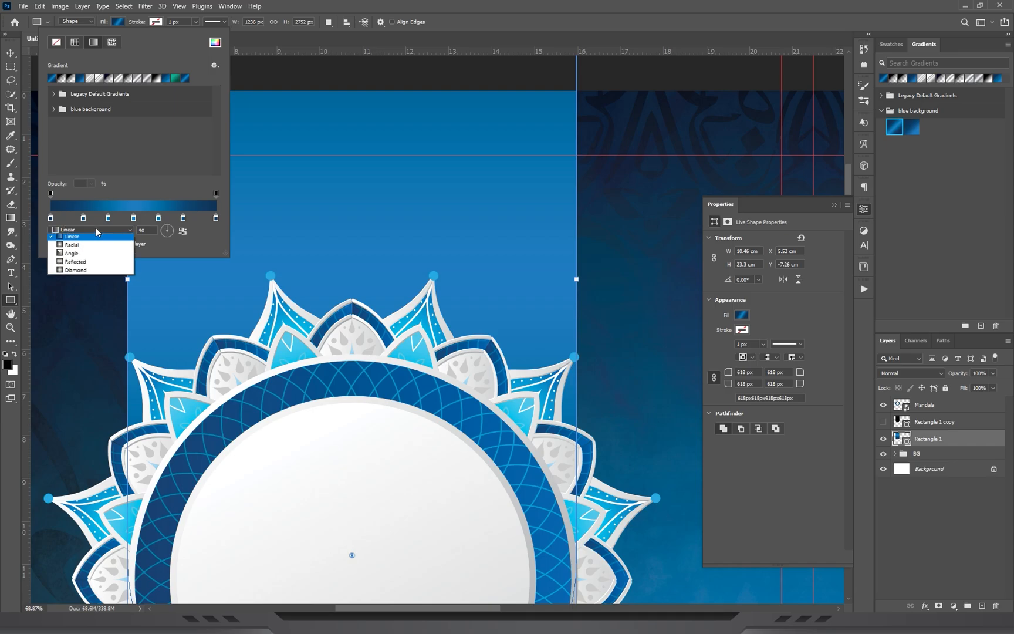
left_click(76, 264)
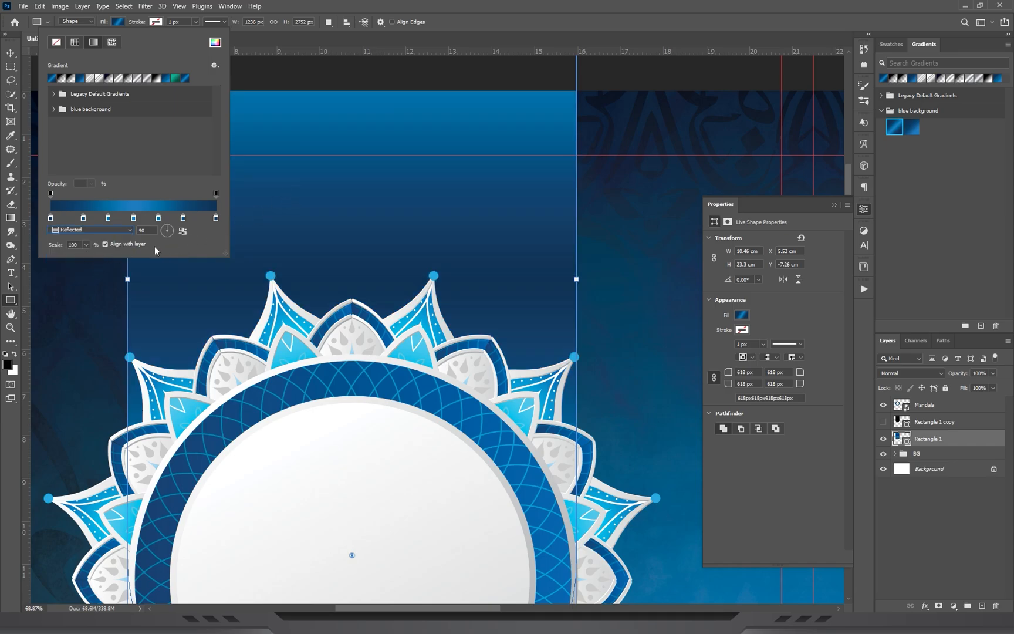
left_click_drag(163, 233, 167, 237)
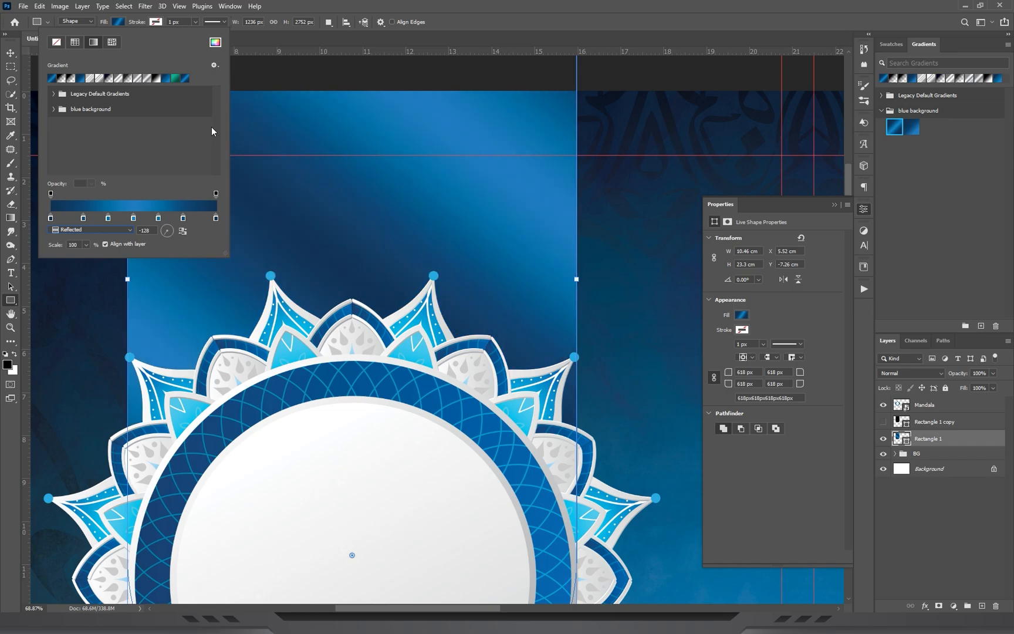
Give the original rectangle a 10 px stroke using the same blue gradient.
left_click(156, 23)
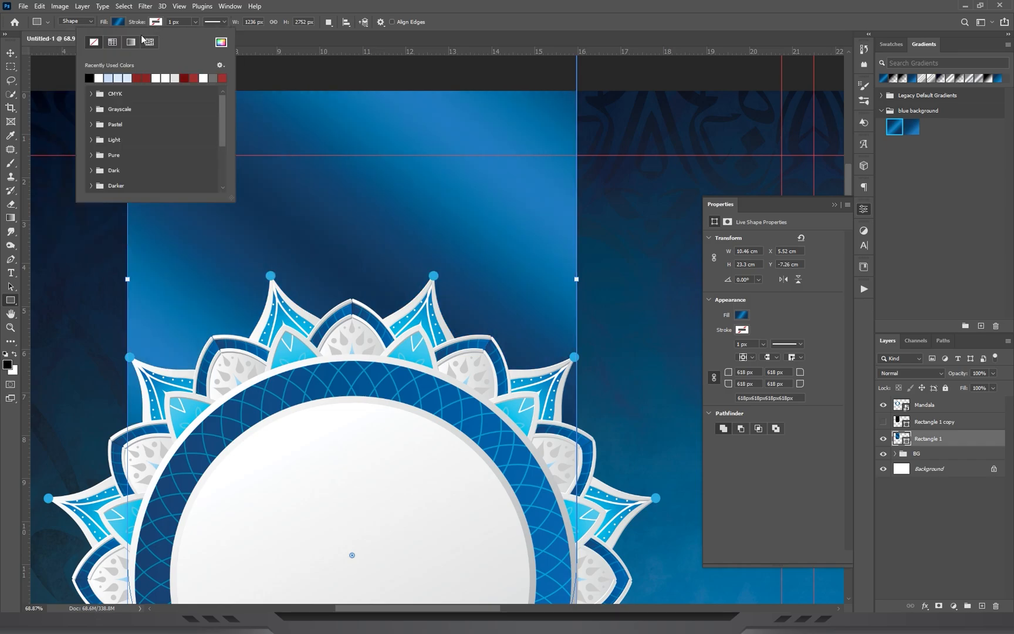
left_click(132, 42)
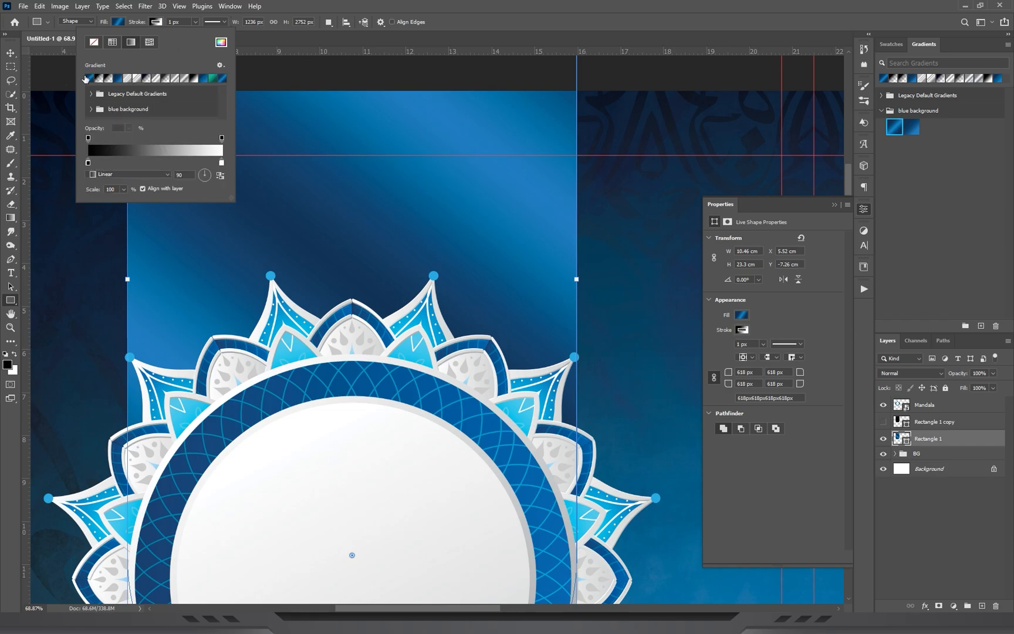
left_click(88, 78)
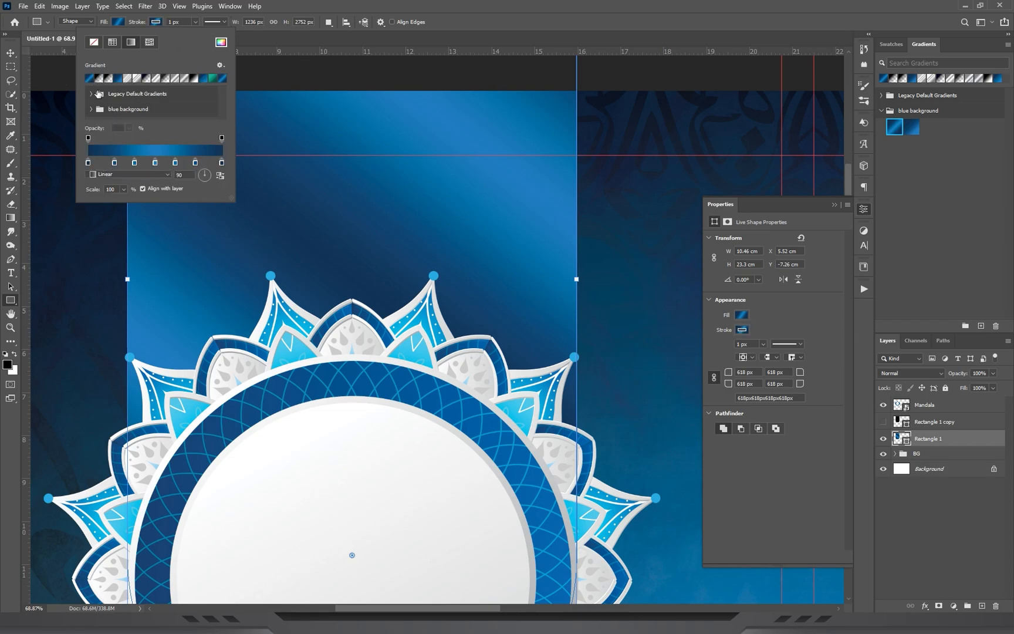
left_click(184, 22)
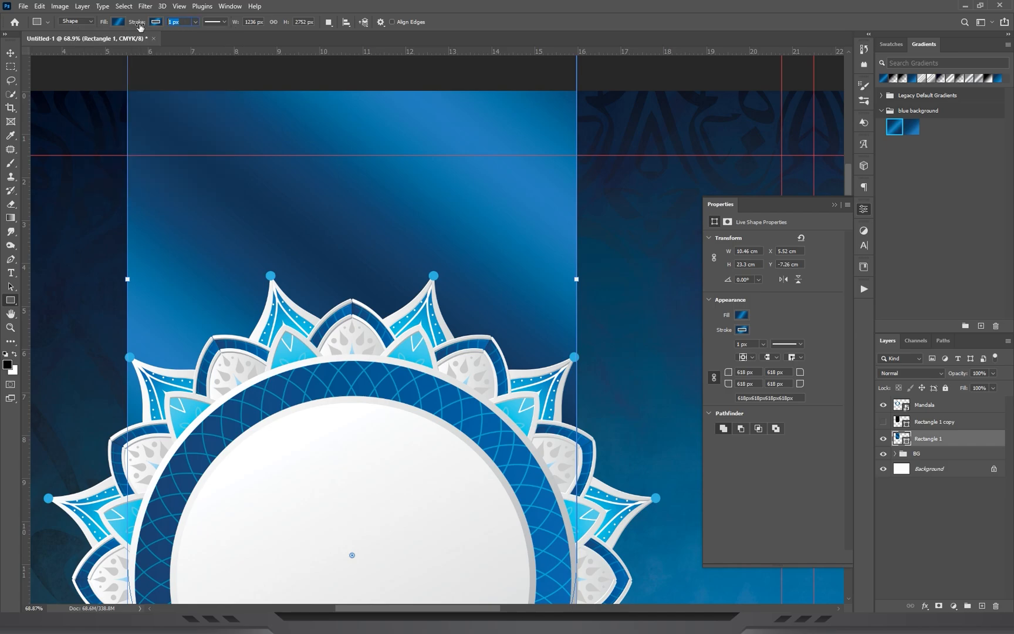
key("Return")
Set the rectangle's stroke gradient to the Reflected style with an angle of -151°.
left_click(155, 22)
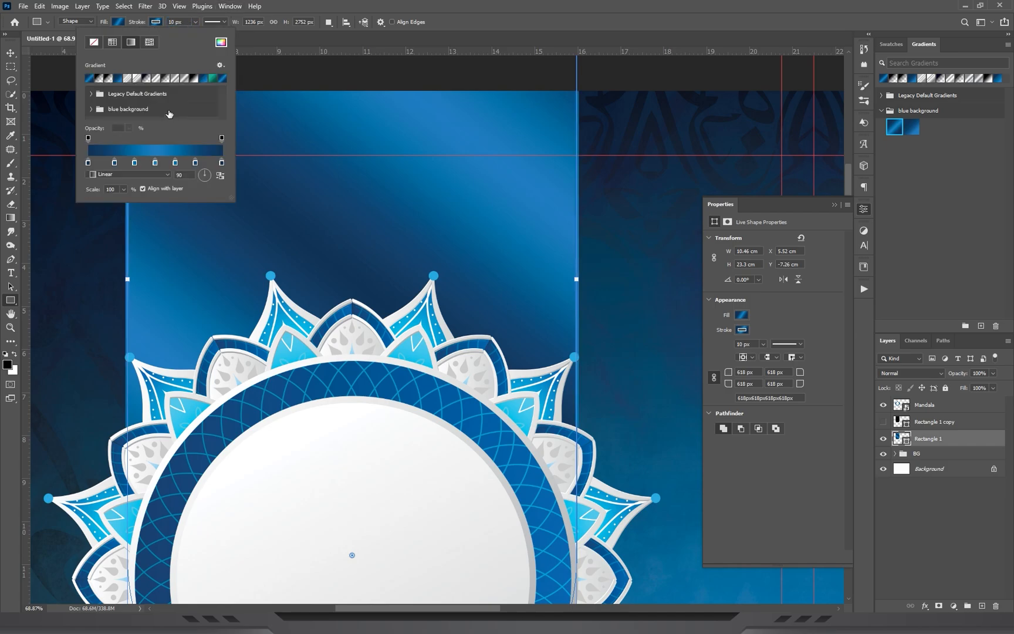
left_click(130, 176)
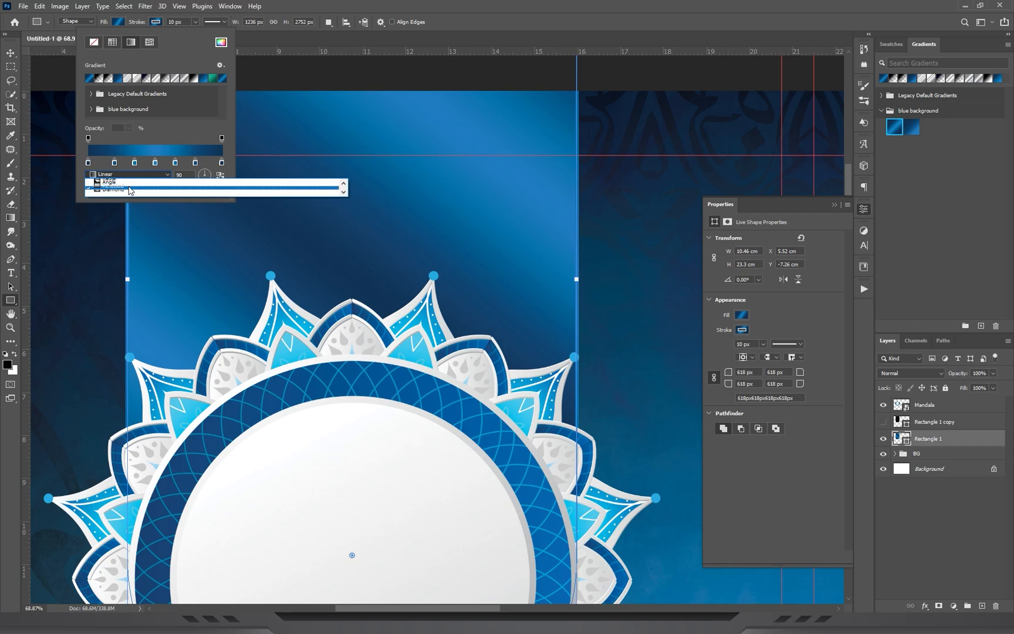
left_click(129, 187)
left_click(125, 175)
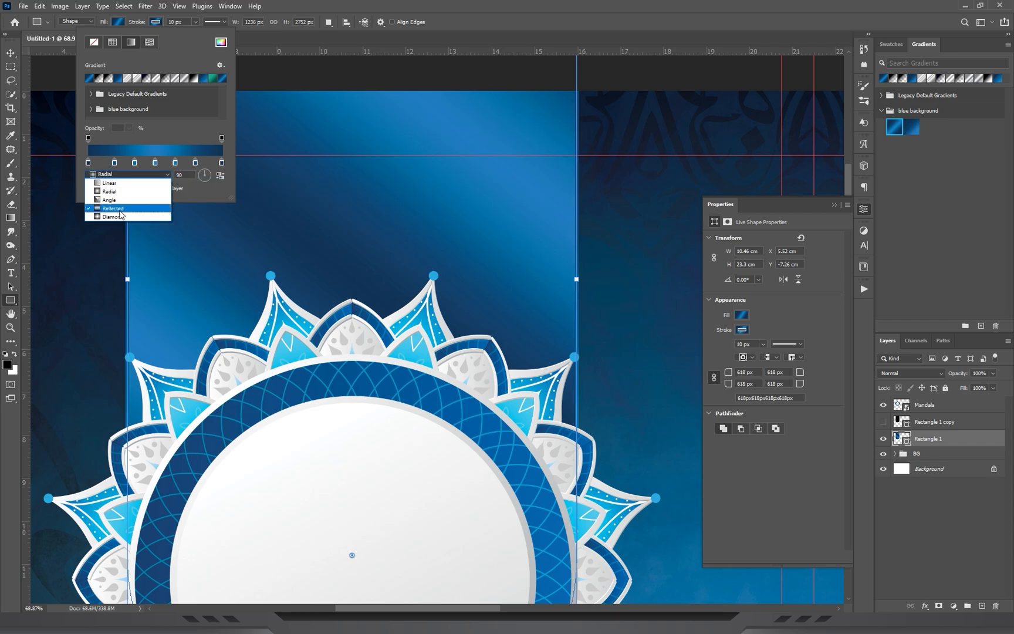
left_click(137, 208)
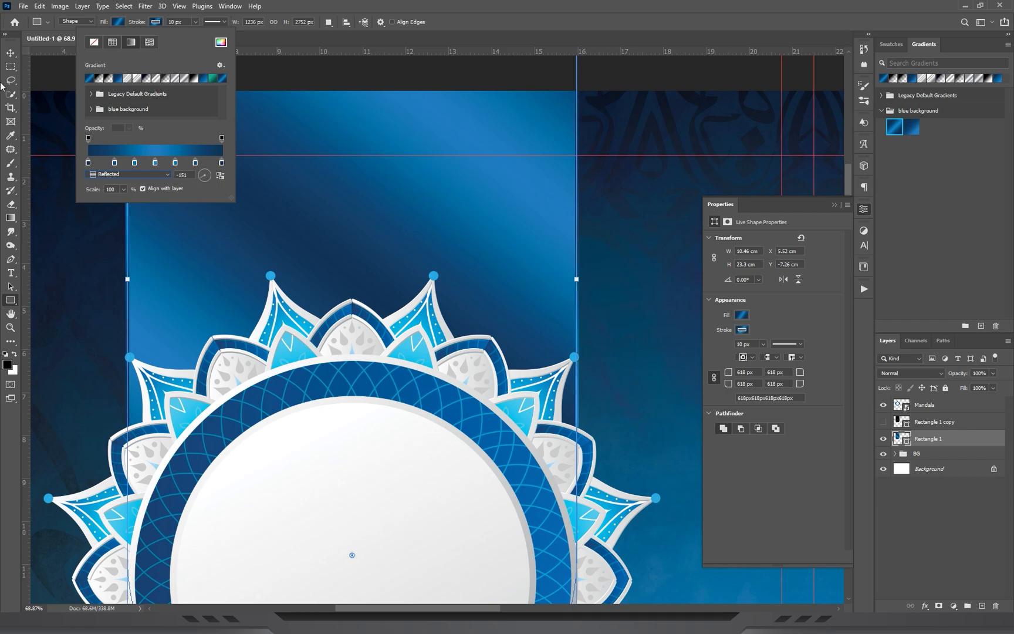
left_click(10, 53)
left_click_drag(510, 210, 452, 228)
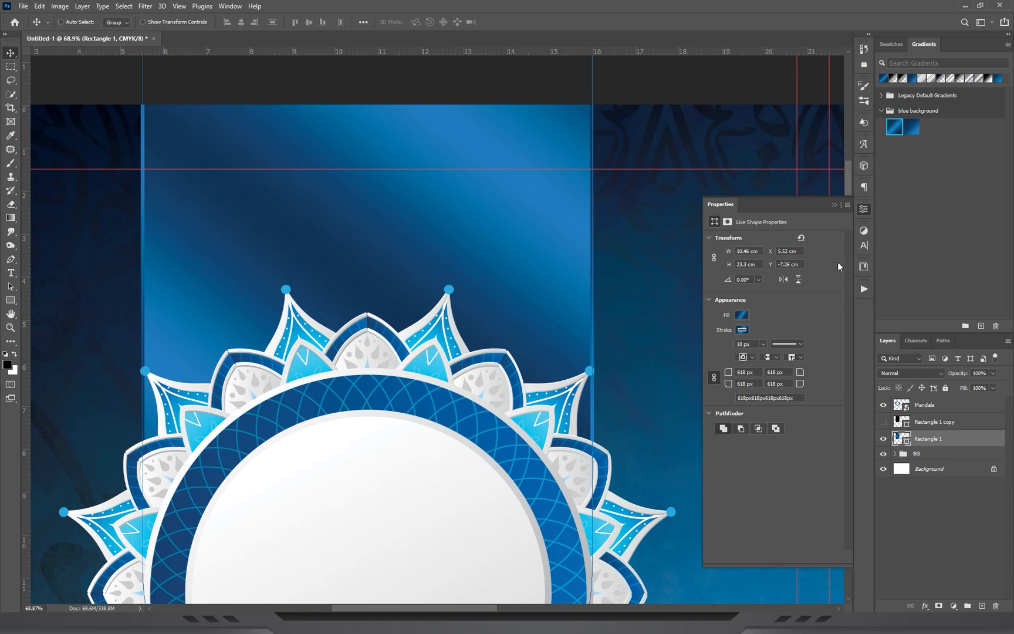
Show the Rectangle 1 copy layer and remove its fill.
left_click(998, 420)
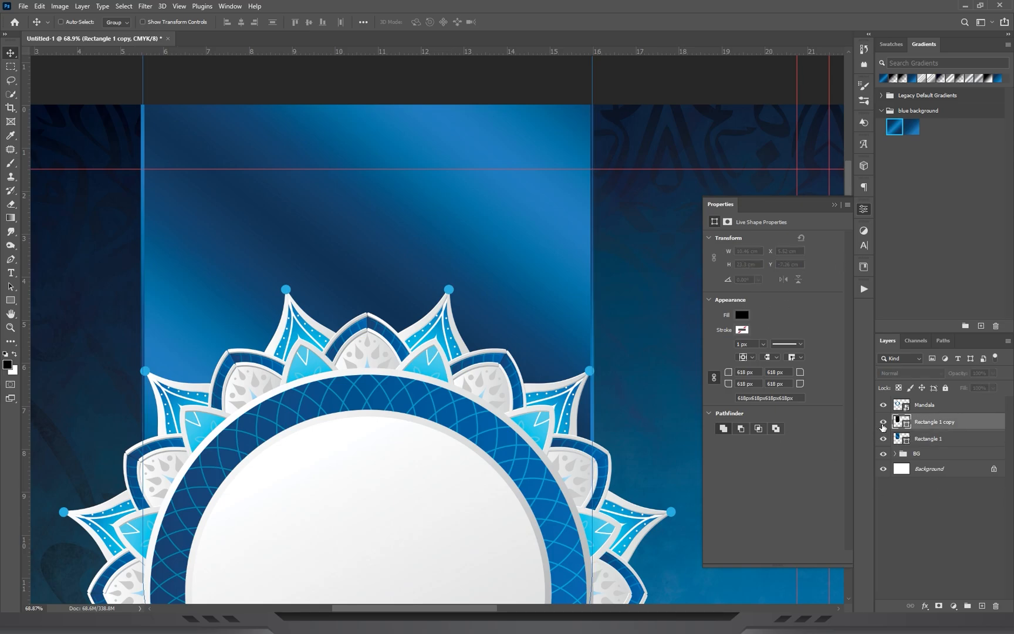
left_click(10, 300)
left_click(118, 21)
left_click(40, 43)
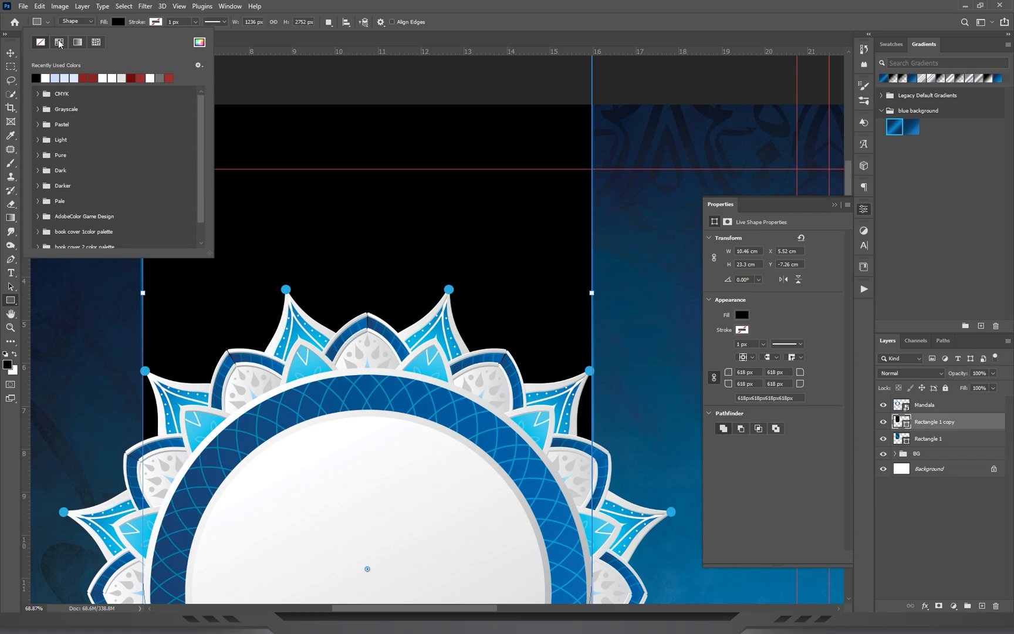
Load the Chrome Gradients.grd presets from the project folder.
left_click(156, 23)
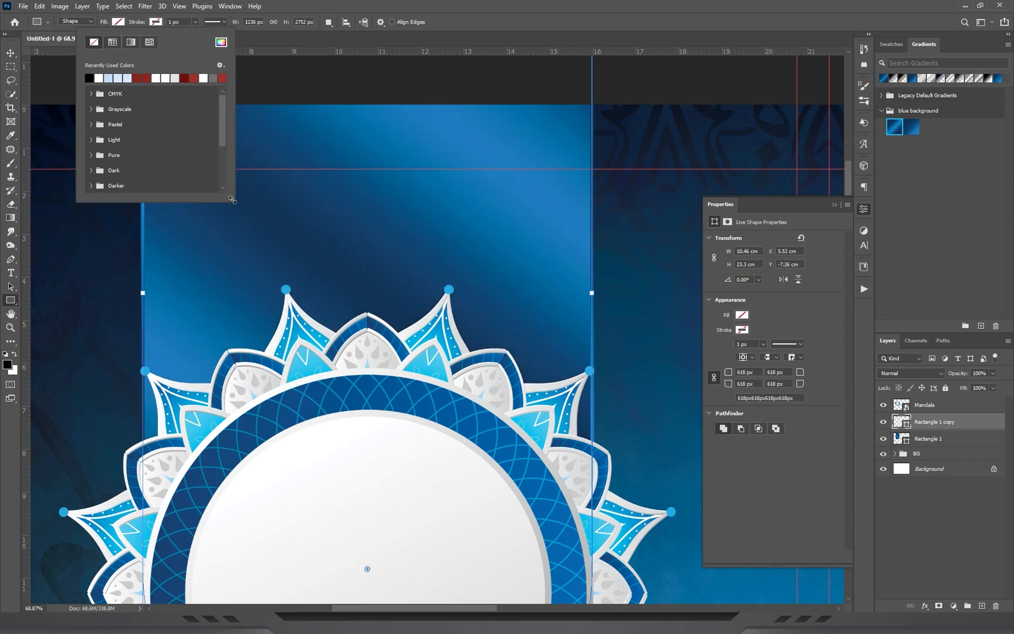
left_click_drag(231, 198, 280, 335)
left_click(582, 23)
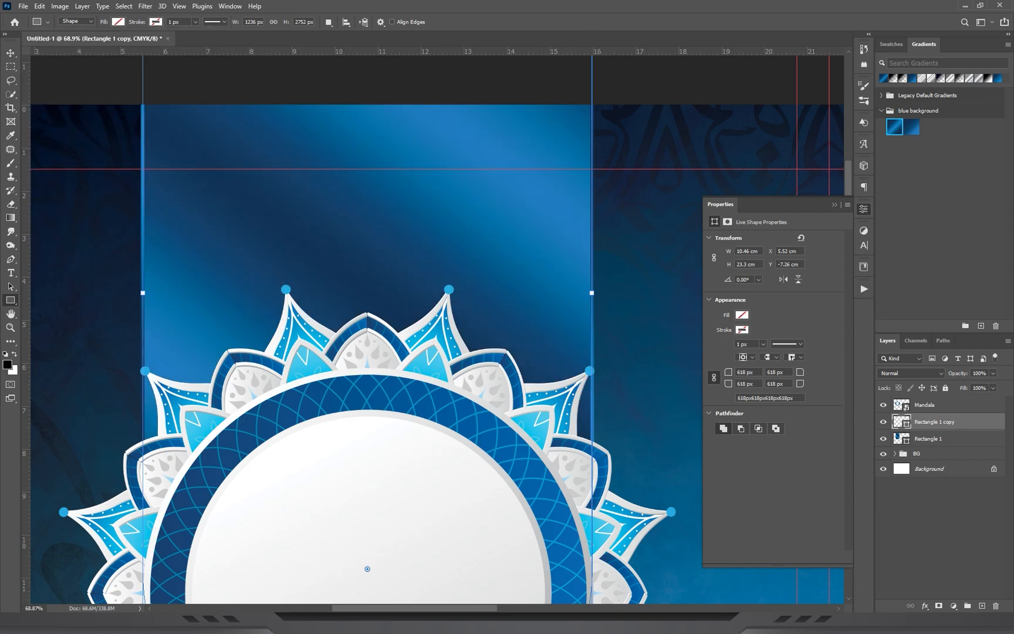
key("alt+Tab")
left_click(381, 157)
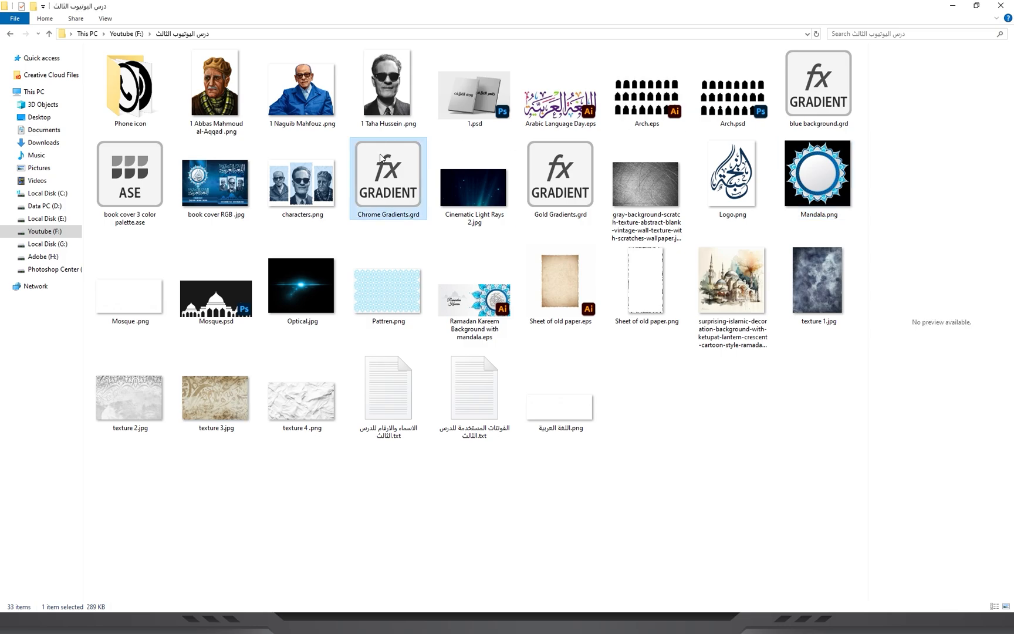
double_click(382, 157)
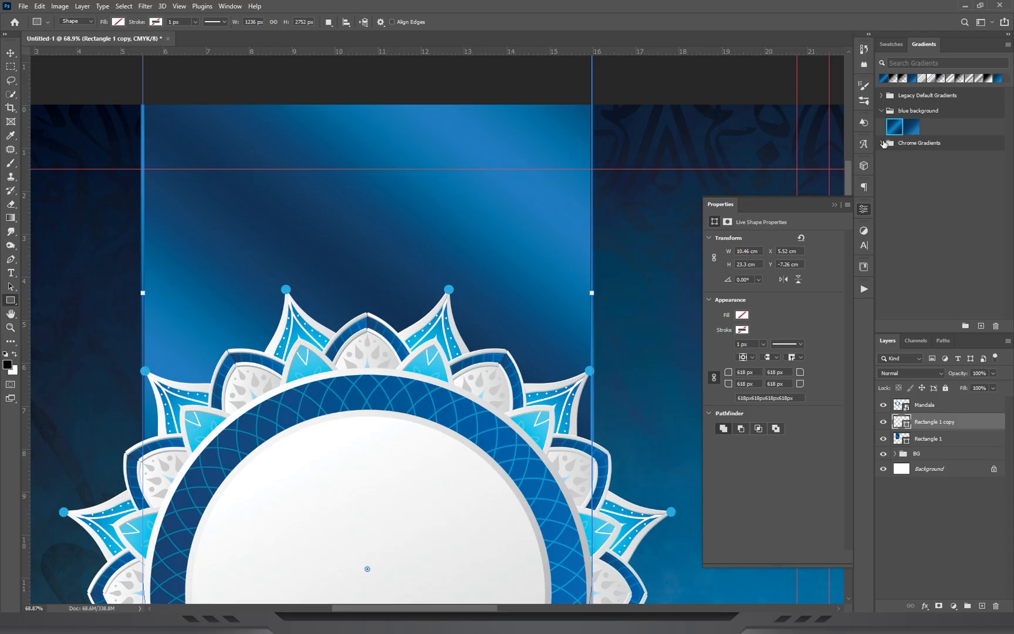
left_click(877, 143)
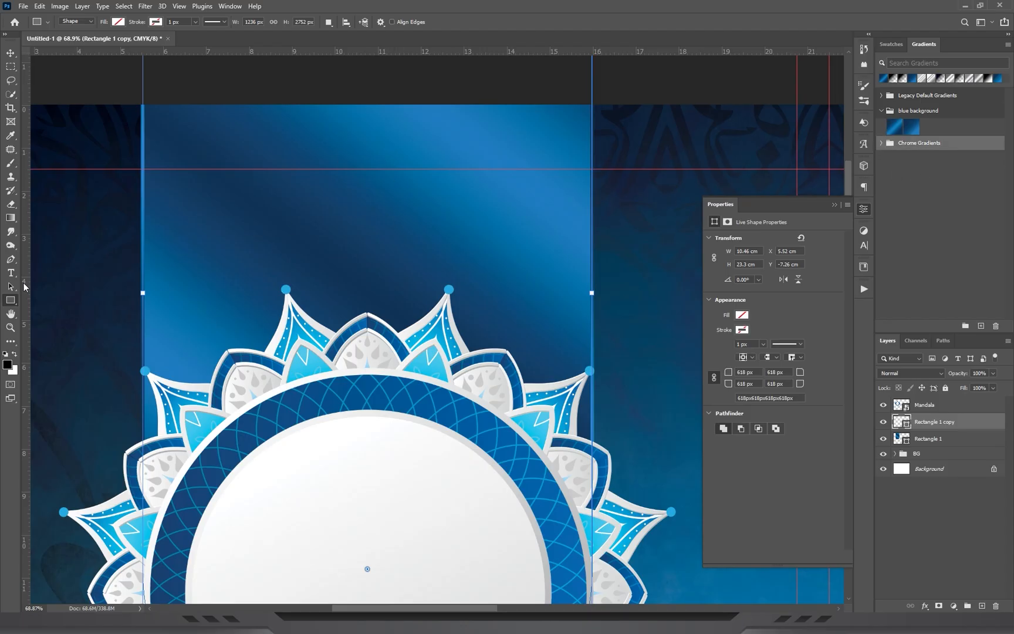
Give the Rectangle 1 copy shape a 6 px stroke with a silver gradient from the Chrome Gradients set.
left_click(157, 22)
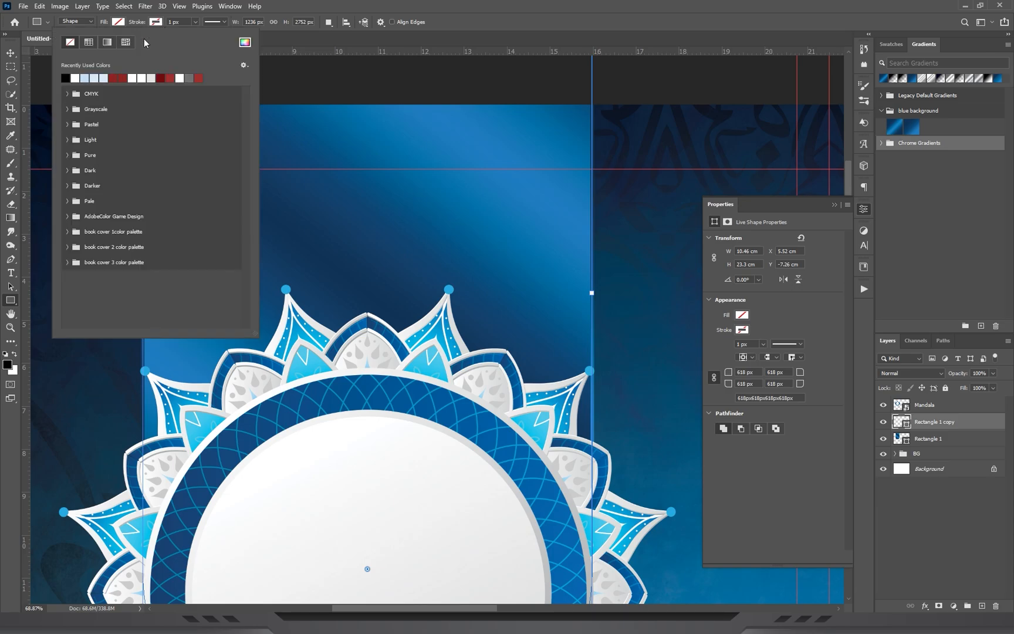
left_click(106, 43)
left_click(68, 125)
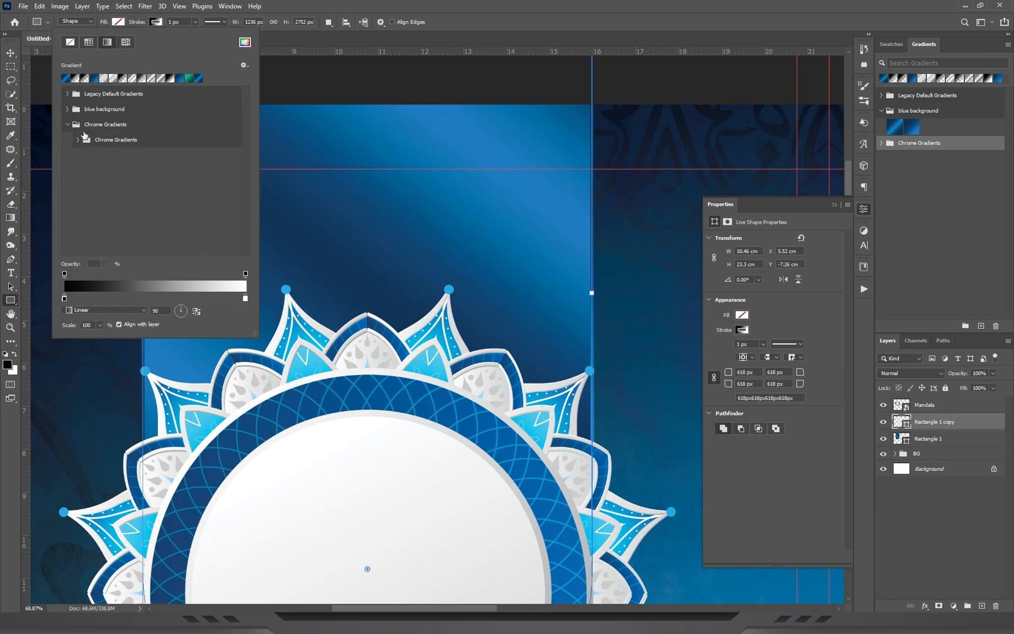
left_click(81, 139)
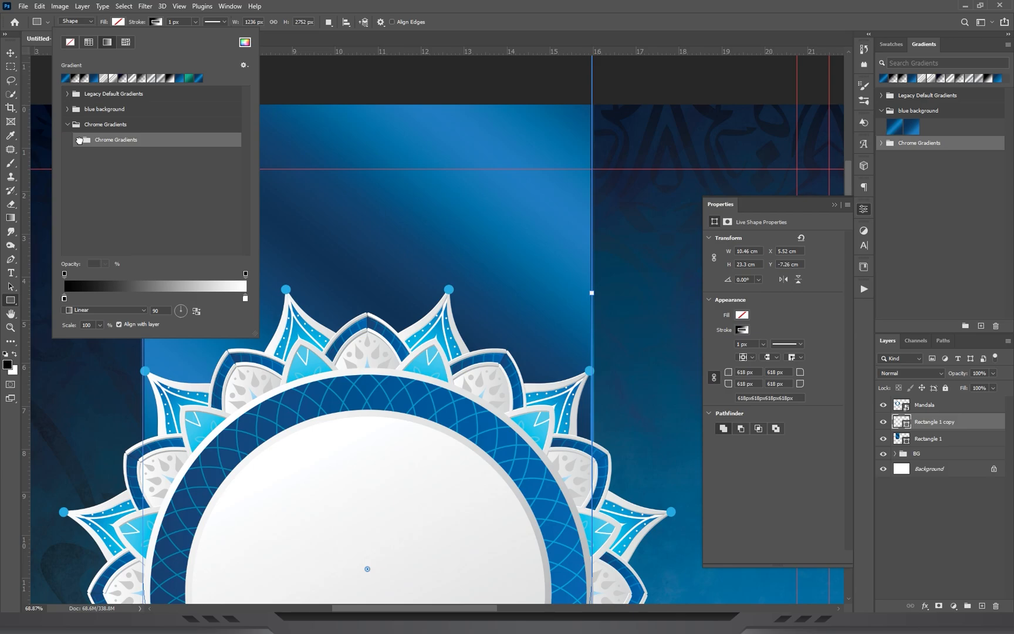
left_click(79, 140)
scroll(277, 230, "down", 4)
left_click(128, 193)
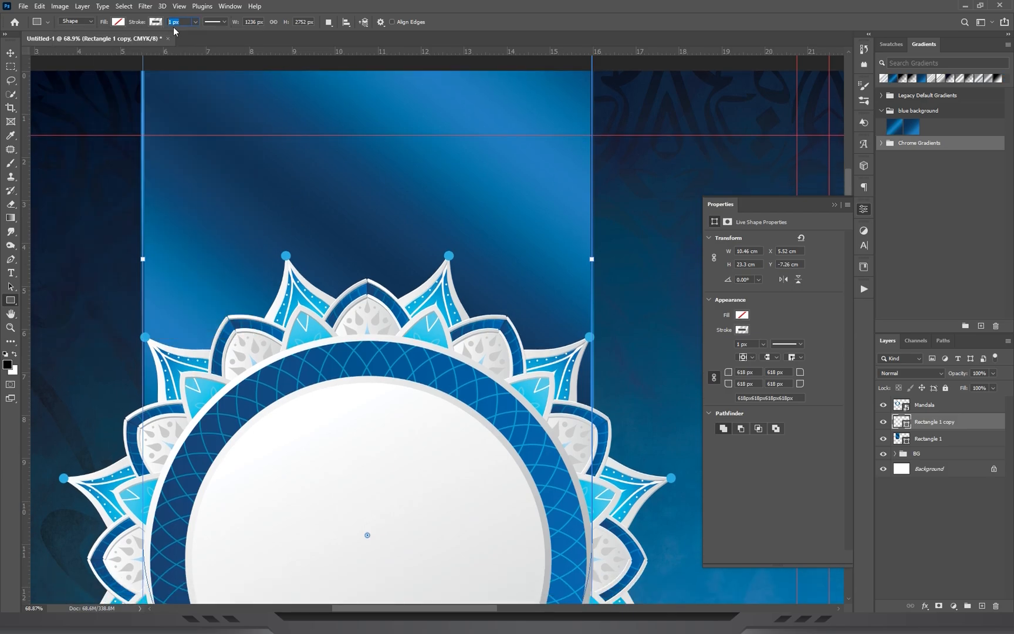
type("6")
key("Return")
Scale the Rectangle 1 copy down around its centre to about 95.77% so its silver outline sits inside the ribbon.
key("v")
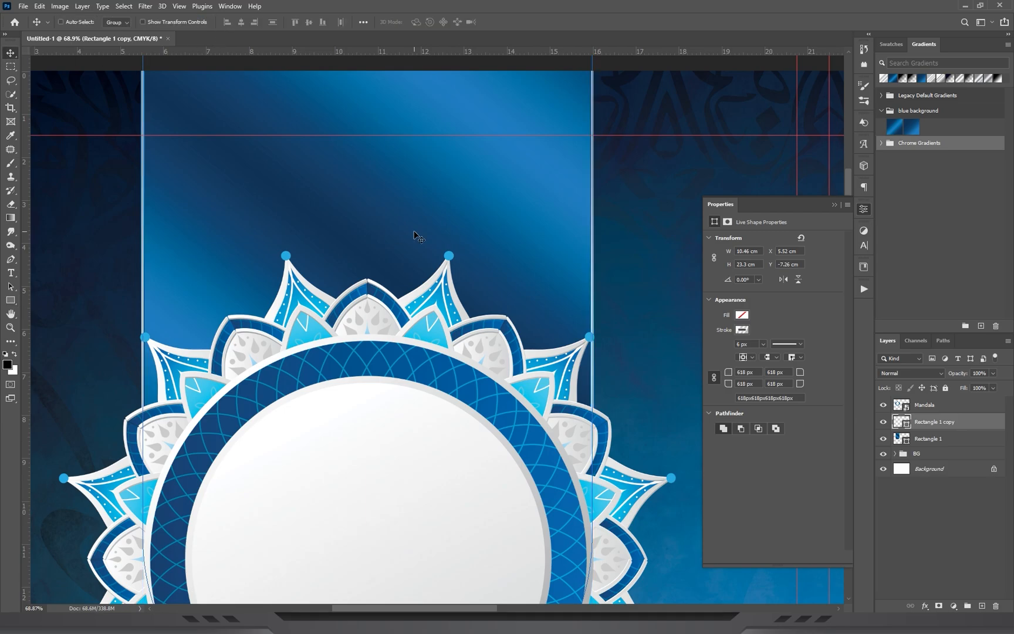
key("ctrl+t")
left_click_drag(593, 260, 584, 261)
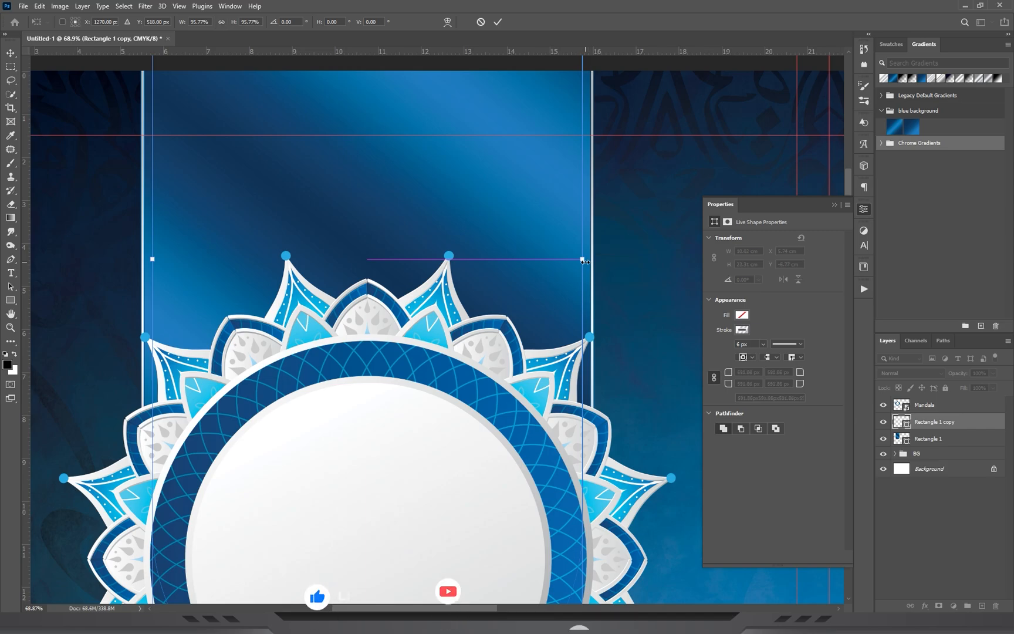
key("Return")
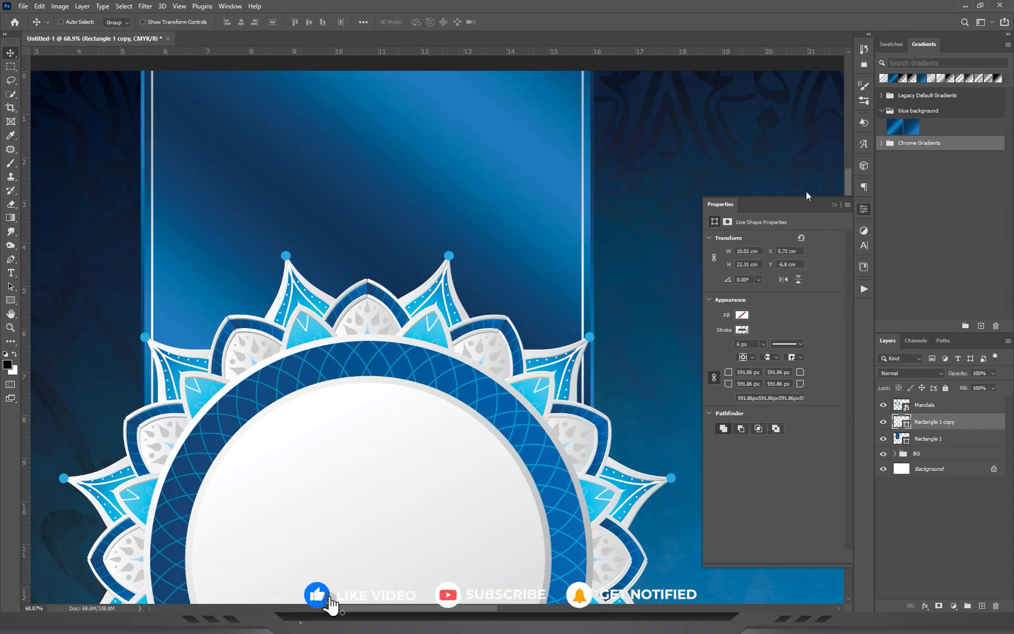
left_click(836, 203)
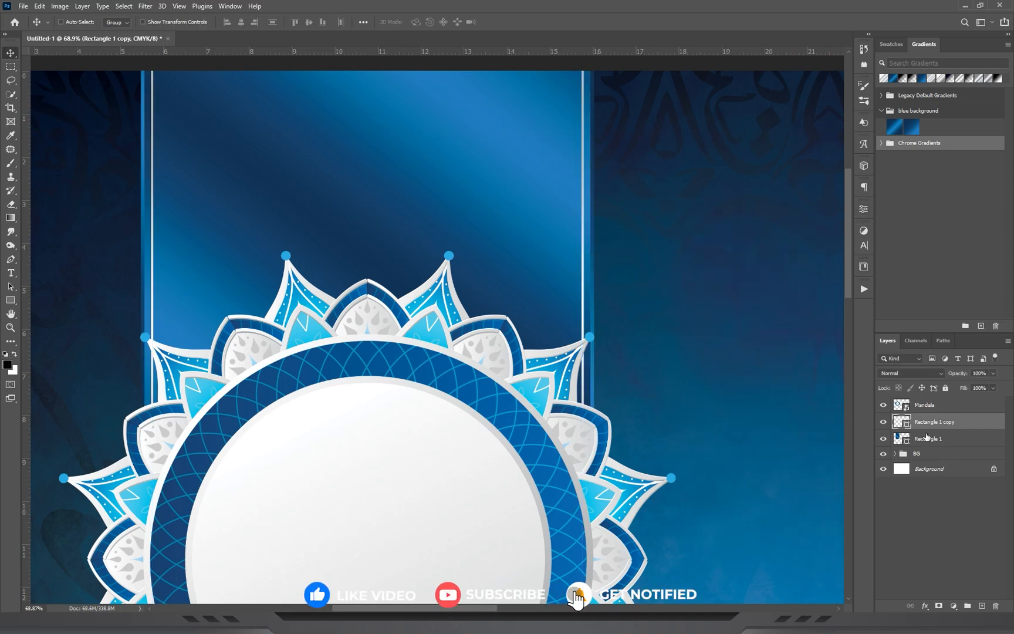
Add a new layer above Rectangle 1 copy and make a rectangular selection between the silver lines above the mandala.
left_click(982, 606)
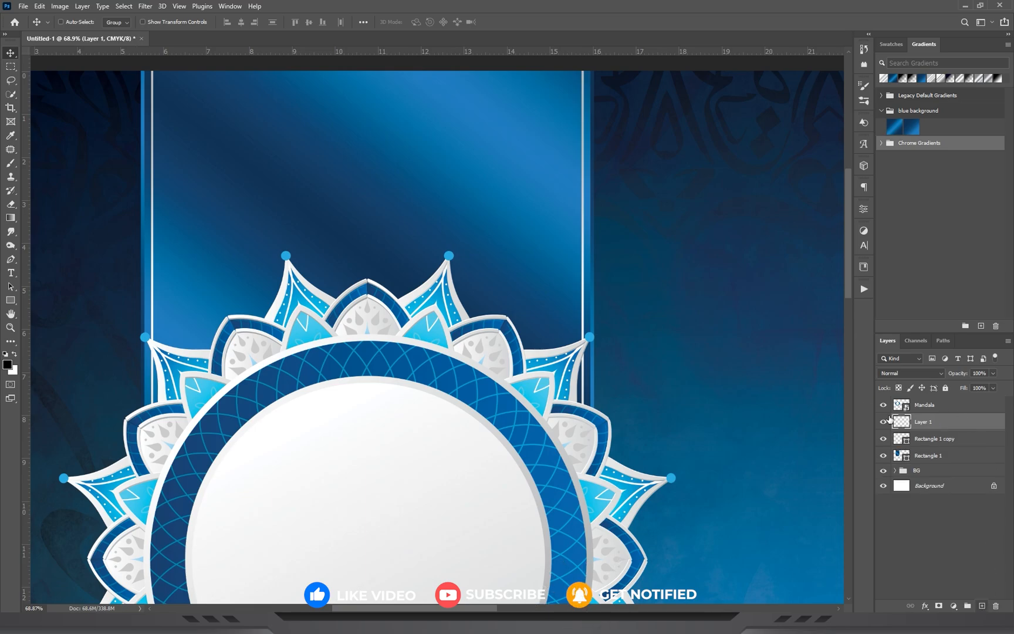
left_click(10, 67)
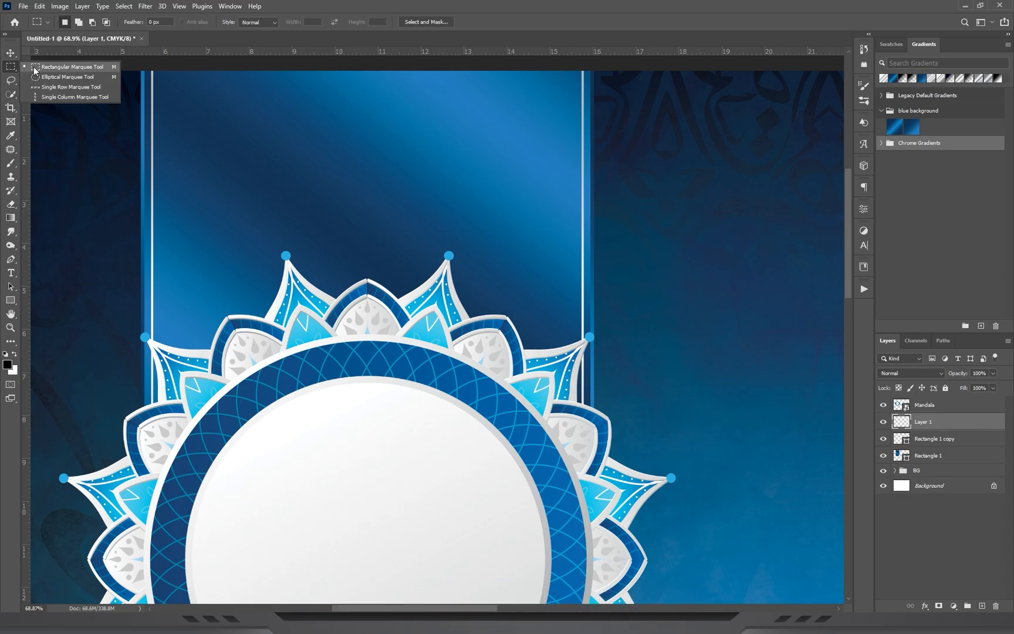
left_click(35, 66)
left_click(11, 72)
left_click(55, 67)
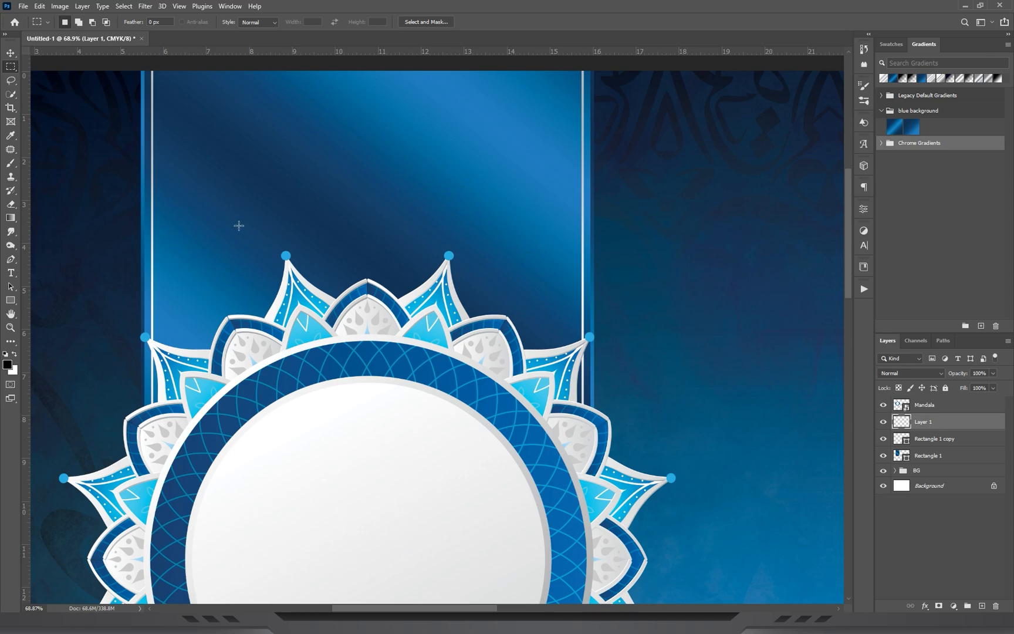
left_click_drag(152, 173, 582, 322)
Fill the selection with a dark navy foreground-to-transparent linear gradient that fades upward from the mandala.
left_click(10, 218)
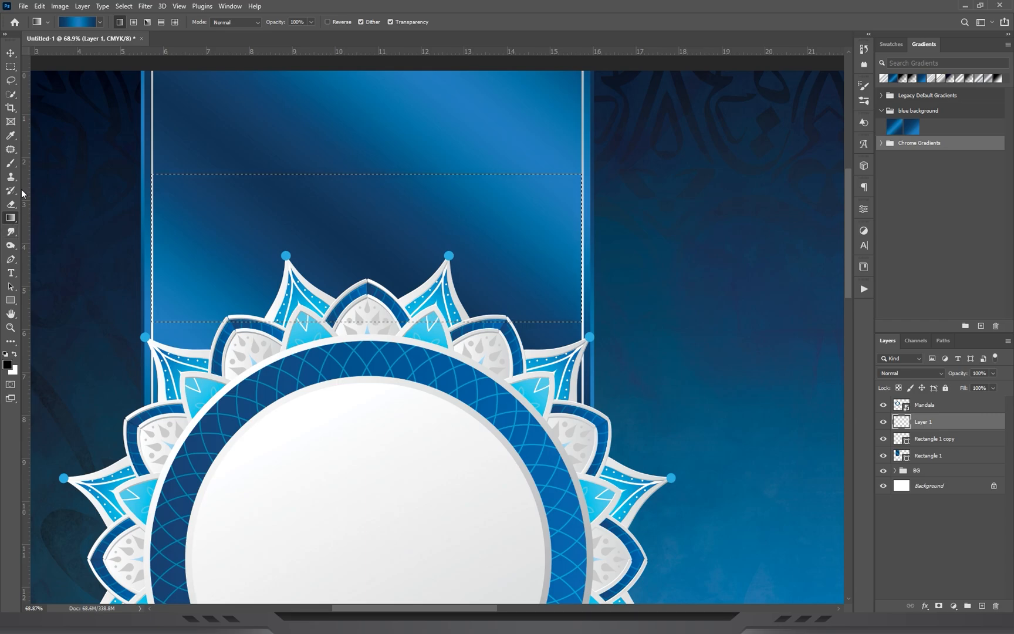
left_click(101, 23)
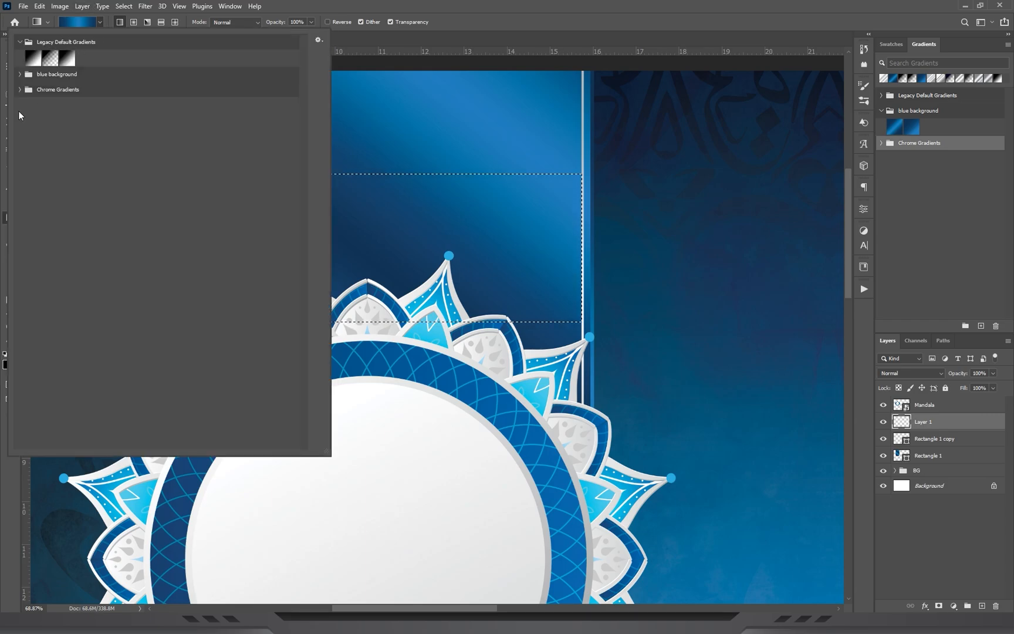
left_click(57, 61)
left_click(586, 5)
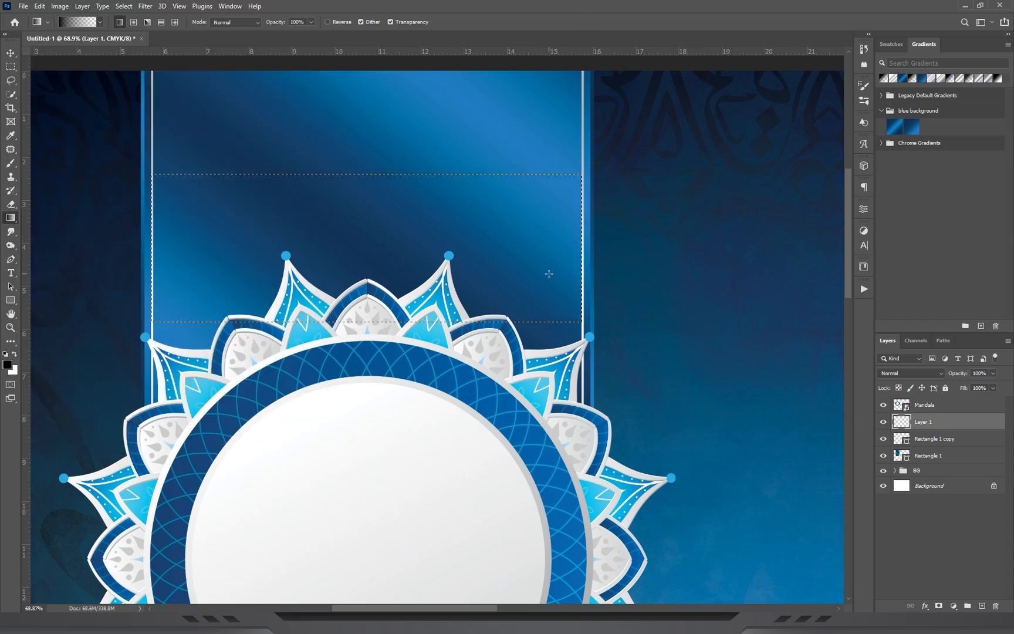
left_click_drag(673, 142, 595, 151)
left_click_drag(357, 370, 365, 237)
left_click_drag(357, 388, 360, 236)
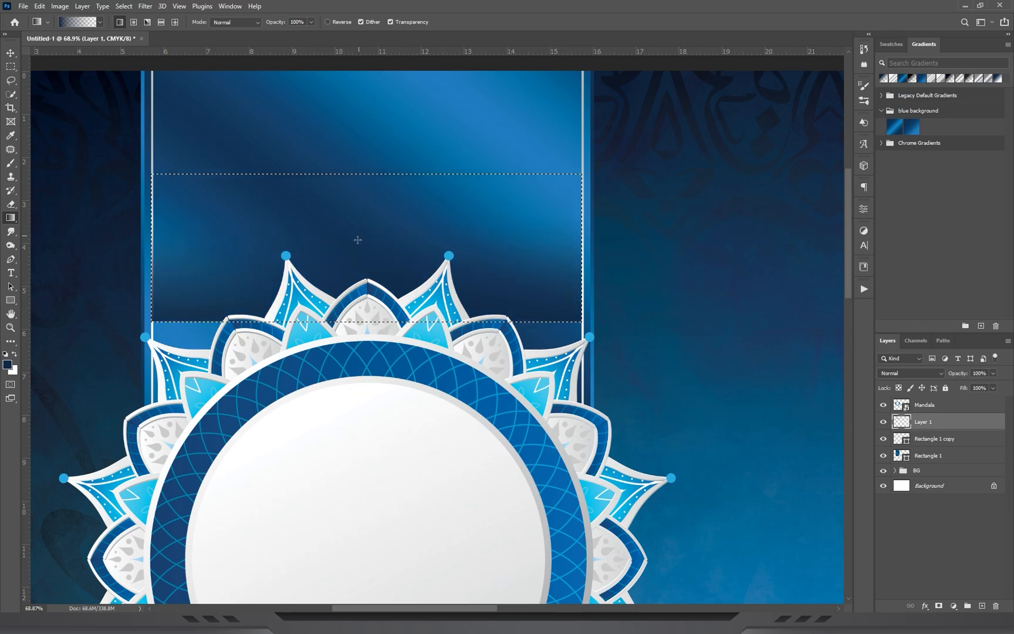
Deselect and move the dark gradient shading down behind the top of the mandala.
key("ctrl+d")
key("v")
left_click_drag(455, 197, 456, 294)
key("ctrl+t")
key("Return")
Place Logo.png over the mandala and put its layer at the top of the layer stack.
left_click_drag(476, 250, 432, 181)
left_click_drag(458, 87, 475, 118)
left_click_drag(474, 117, 471, 249)
left_click_drag(454, 357, 428, 349)
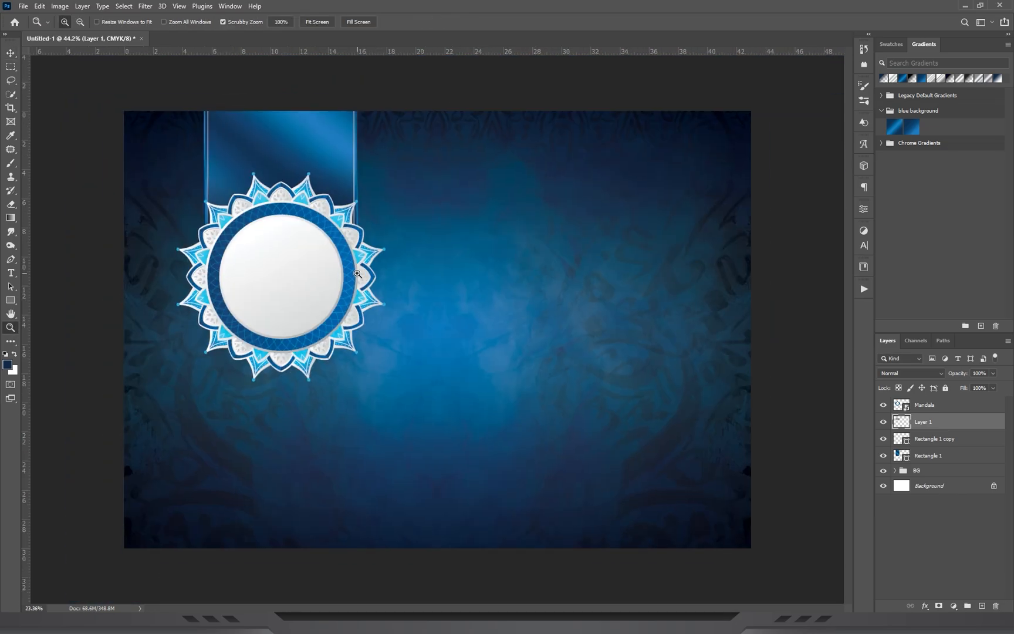
left_click_drag(277, 203, 292, 207)
left_click_drag(341, 141, 367, 131)
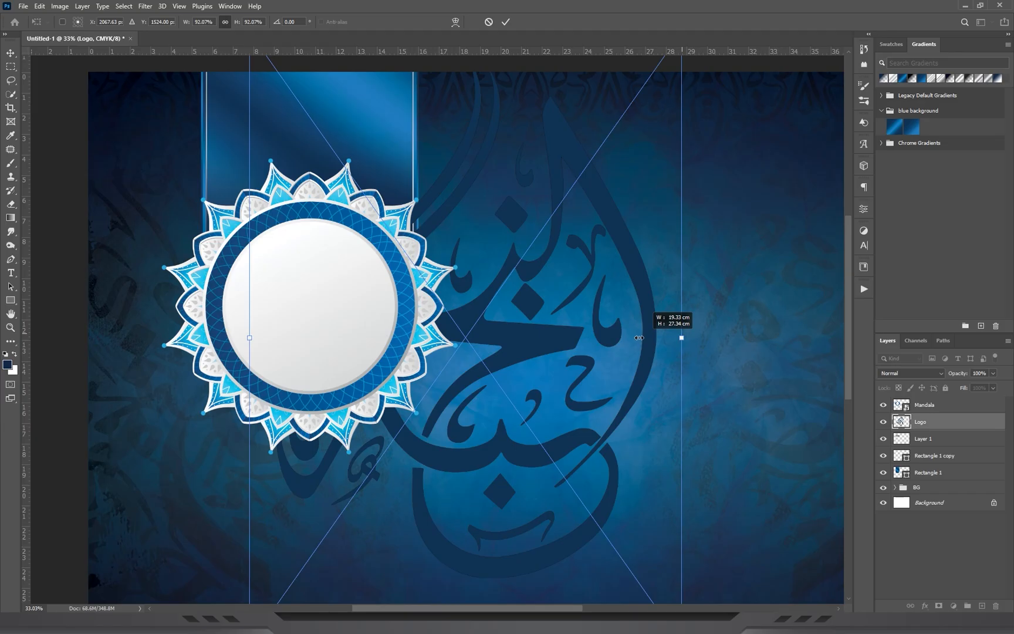
left_click_drag(637, 340, 387, 364)
key("Return")
left_click_drag(946, 423, 940, 398)
Centre the logo inside the mandala's white circle and scale it to about 32.13%.
key("z")
left_click_drag(214, 319, 1, 106)
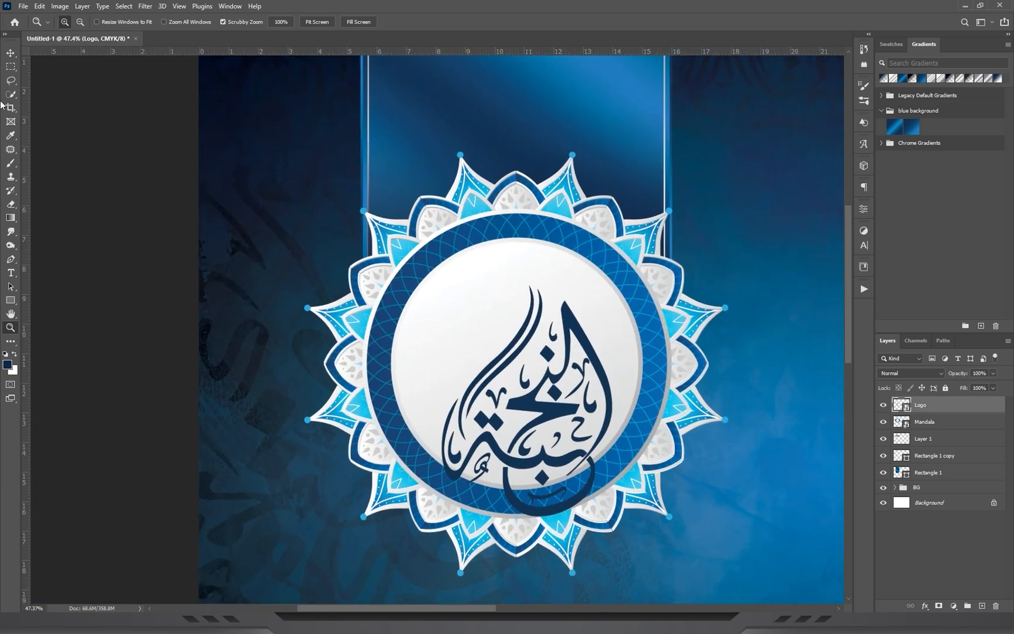
left_click(10, 52)
left_click_drag(551, 390, 539, 354)
key("ctrl+t")
left_click_drag(507, 240, 511, 233)
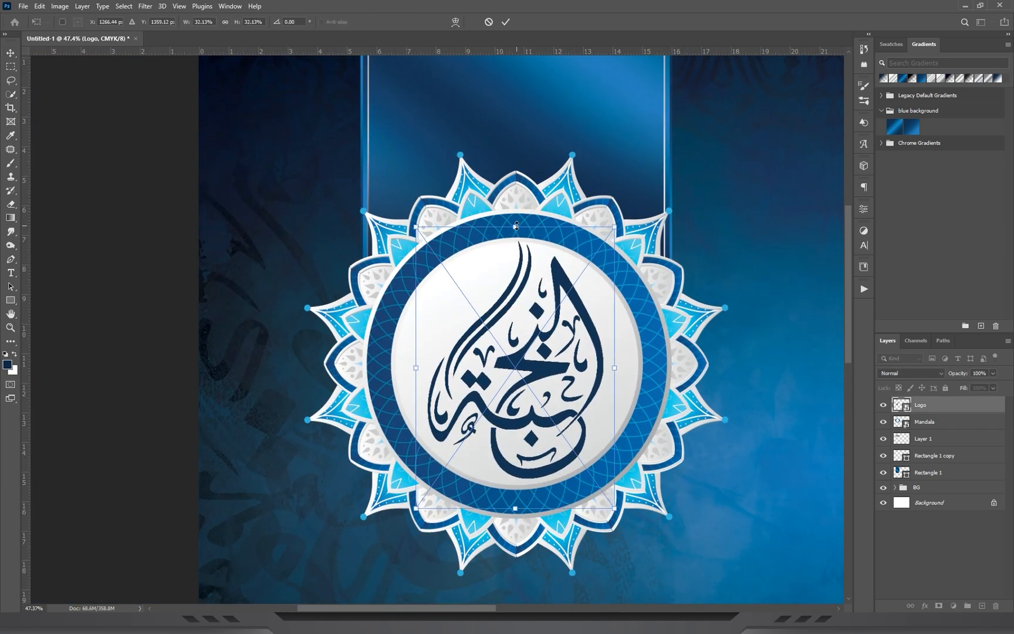
Try a clipped gradient fill layer from the blue background set on the logo, and delete it.
left_click_drag(600, 329, 537, 241)
left_click_drag(904, 123, 462, 314)
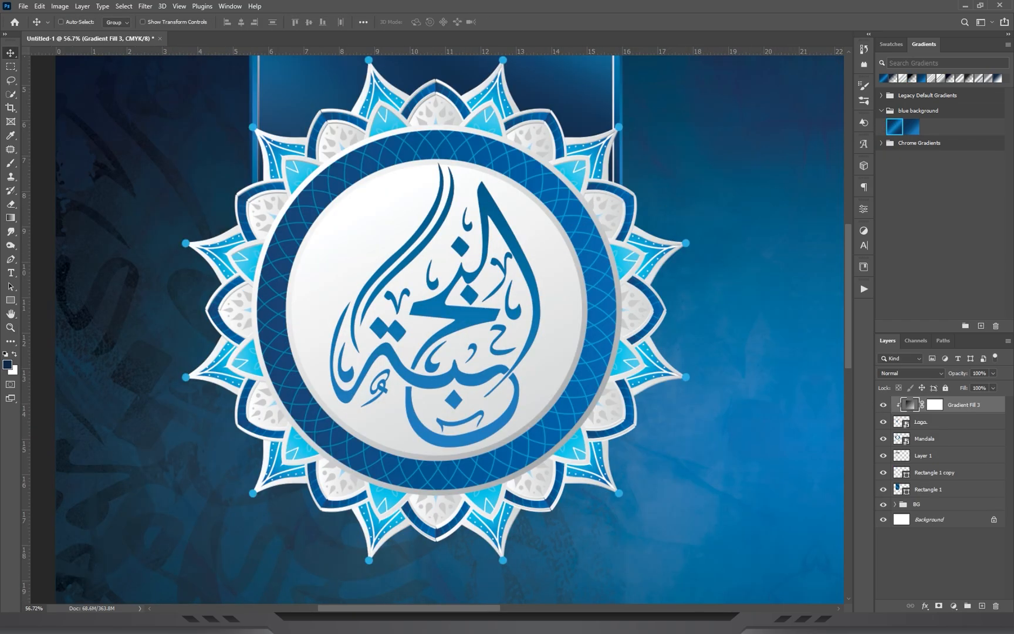
left_click(993, 605)
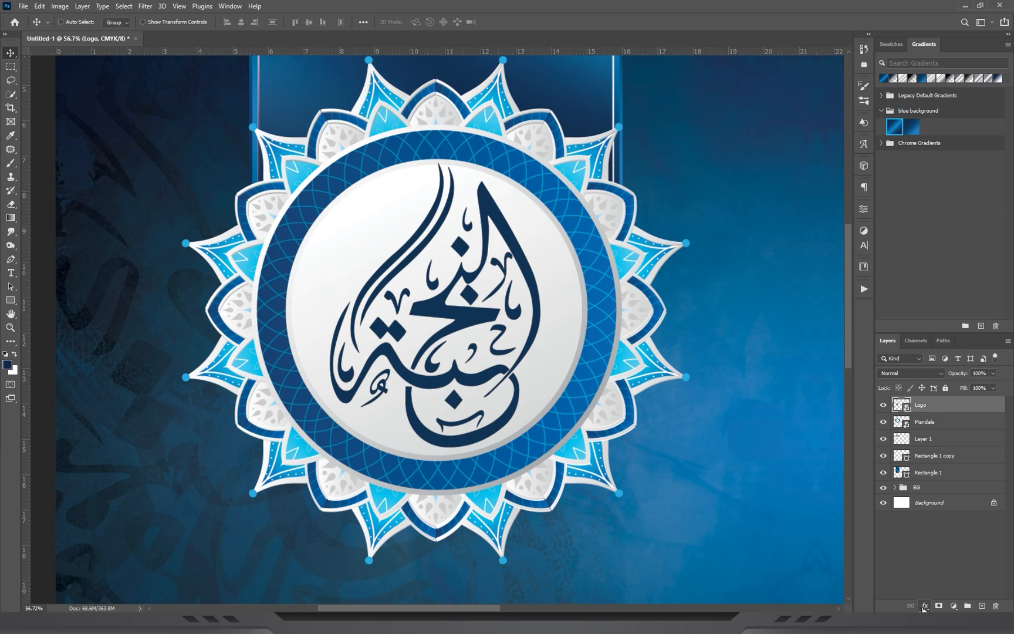
Add a Gradient Overlay to the logo using the first blue background gradient, with the scale at 91%.
left_click(924, 607)
left_click(941, 575)
left_click(756, 205)
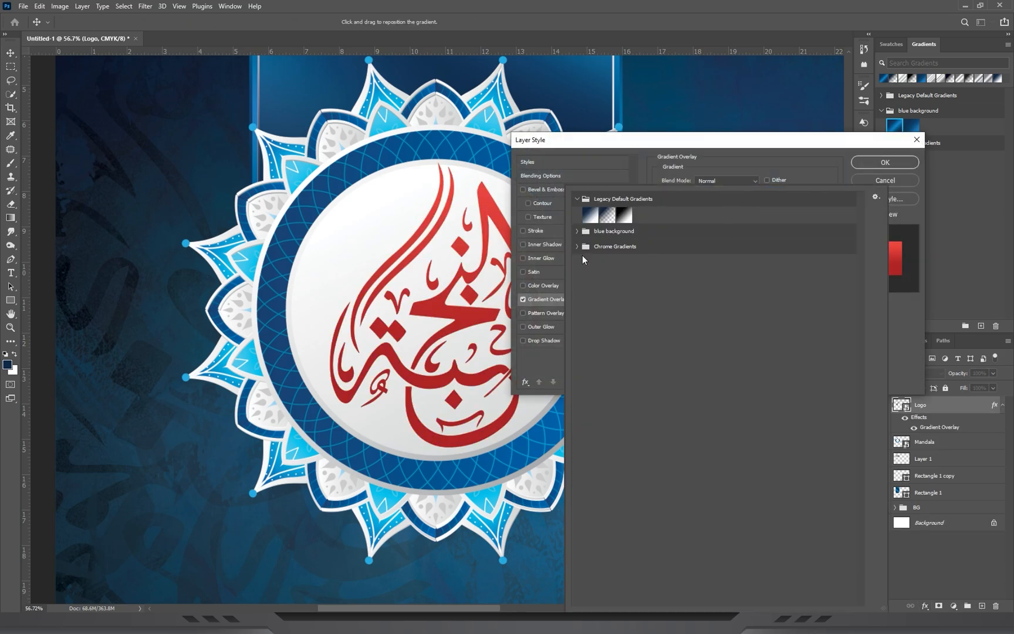
left_click(584, 232)
left_click(591, 247)
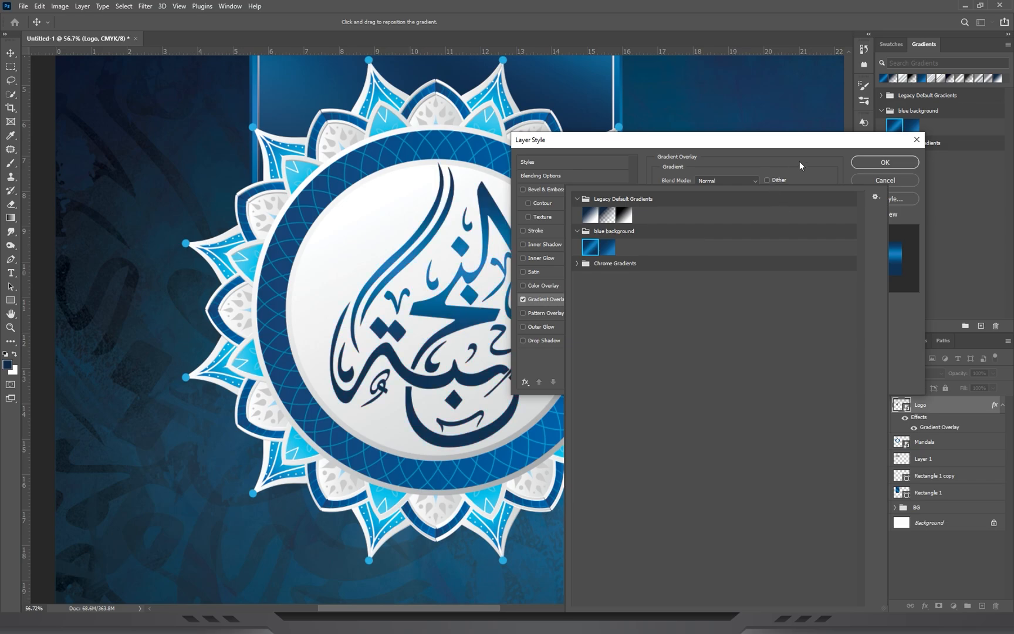
left_click(800, 162)
left_click_drag(716, 251, 728, 249)
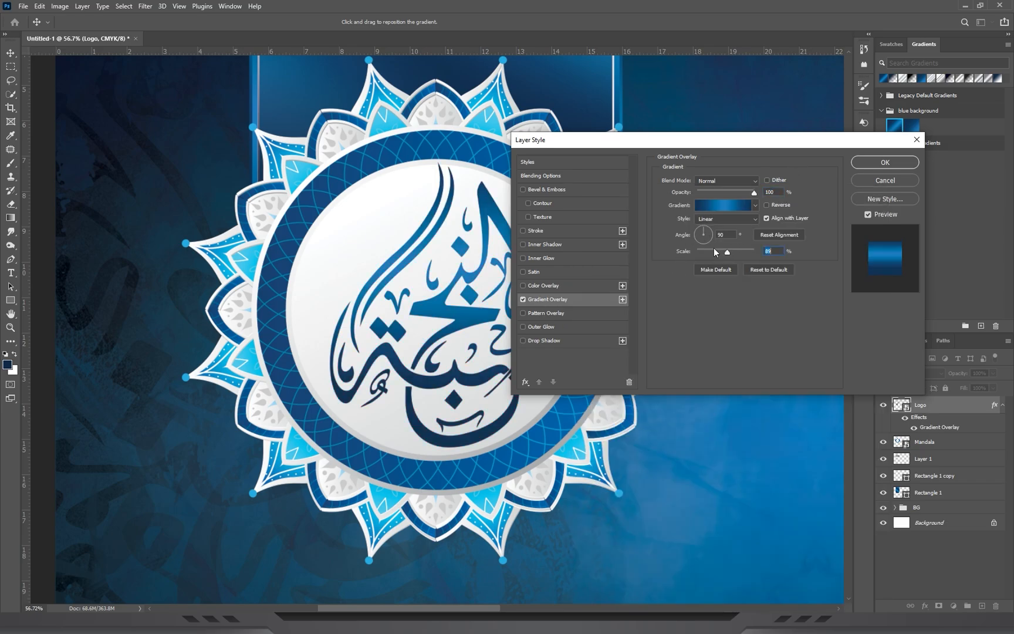
left_click(882, 160)
Rotate the logo to about -6.19° and adjust its placement within the white circle.
key("ctrl+t")
left_click_drag(621, 365, 615, 337)
key("Return")
key("ctrl+t")
left_click_drag(665, 372, 663, 378)
key("Return")
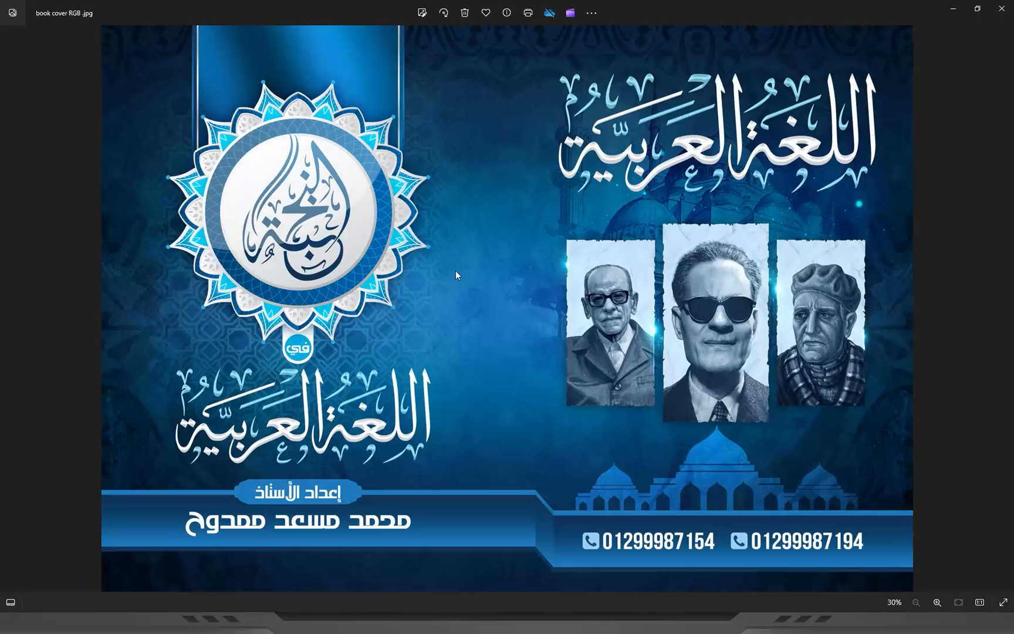
Check the emblem in the book cover RGB.jpg reference and draw a circle shape about 940 px wide over the logo.
scroll(256, 350, "up", 5)
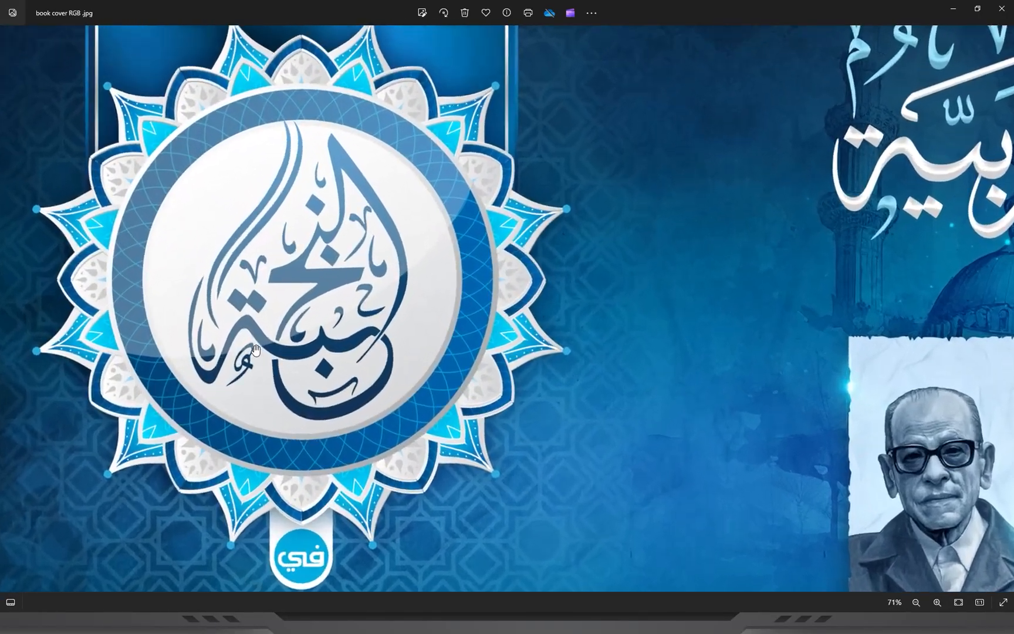
scroll(137, 352, "up", 1)
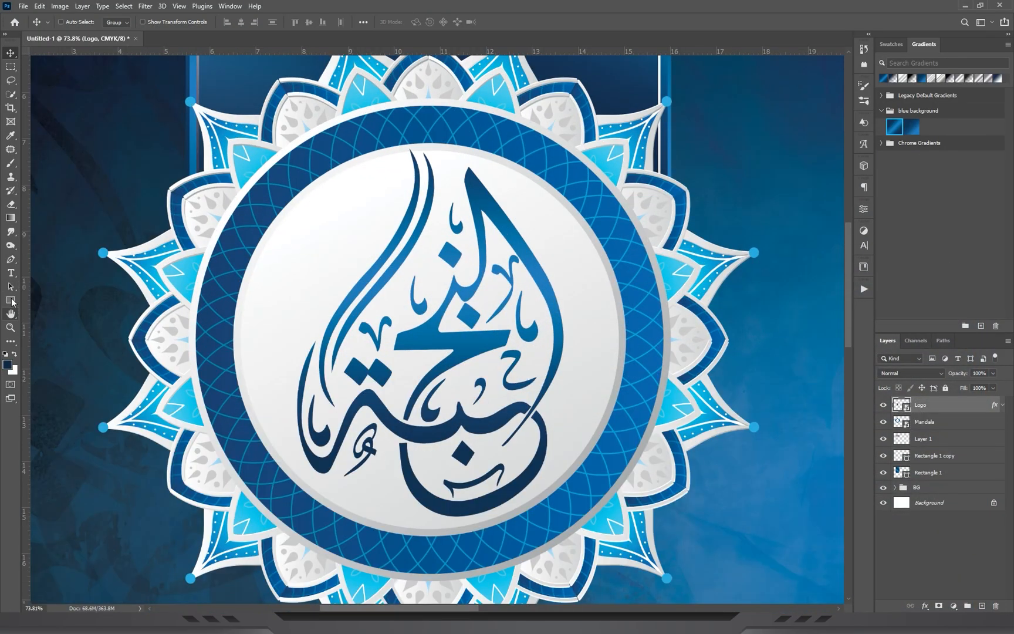
right_click(11, 300)
left_click(54, 322)
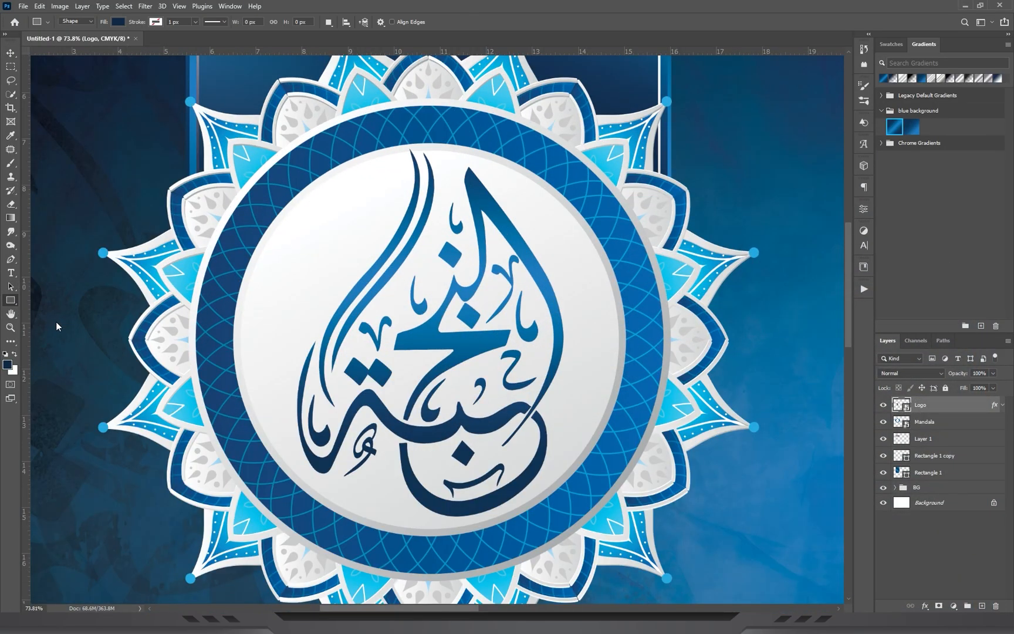
left_click_drag(220, 107, 642, 473)
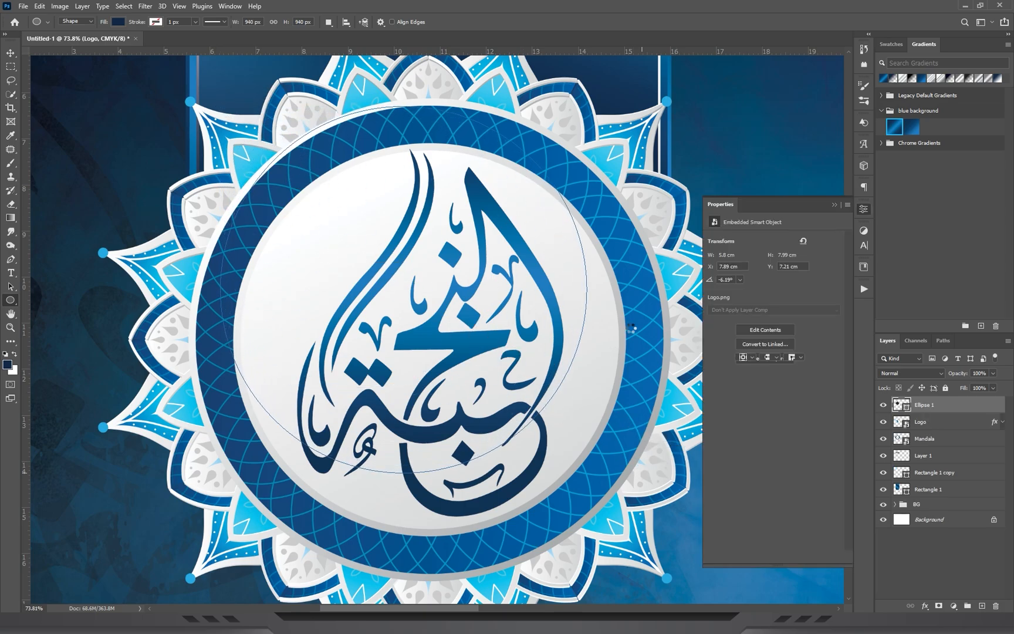
Lower the circle's opacity to 46% and move it over the mandala's white centre.
left_click(992, 373)
left_click(11, 52)
left_click_drag(508, 145, 536, 183)
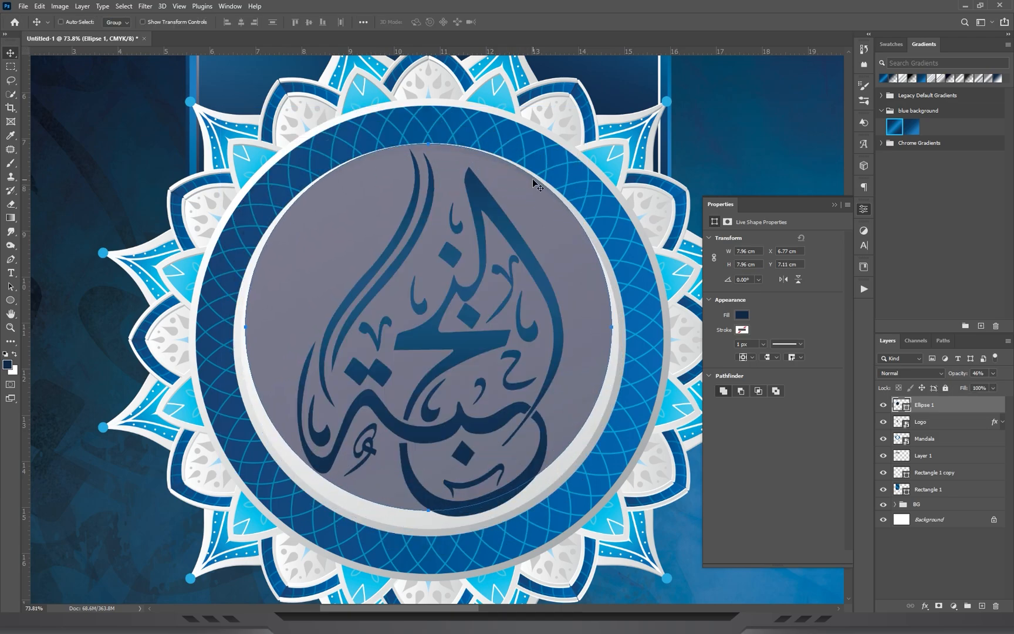
Scale the semi-transparent circle to about 8.52 cm wide and nudge it so it covers the mandala's white centre.
key("ctrl+t")
left_click_drag(430, 510, 428, 536)
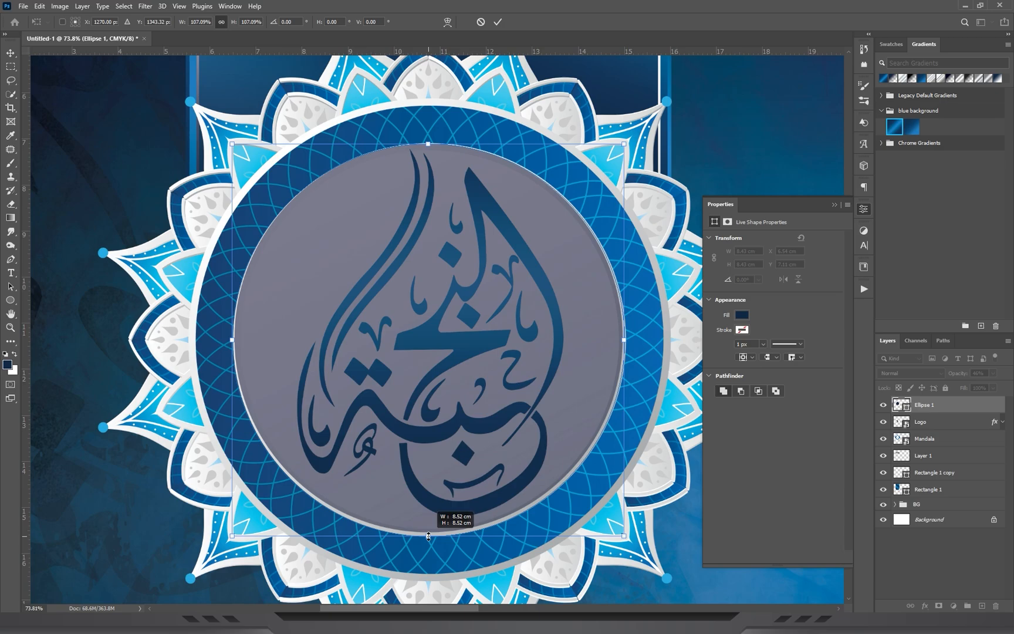
key("Return")
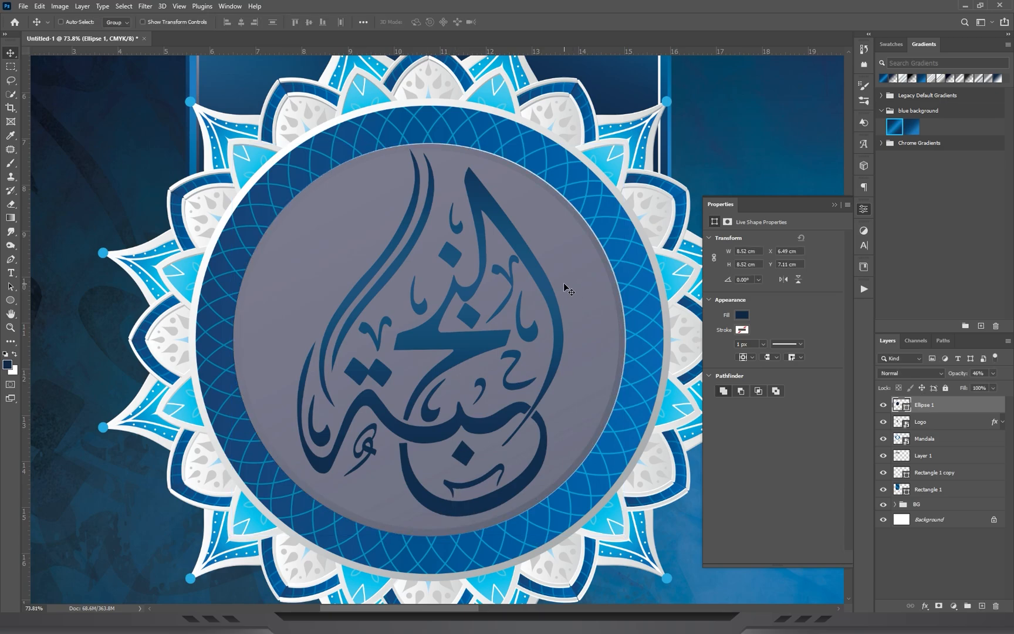
key("Right")
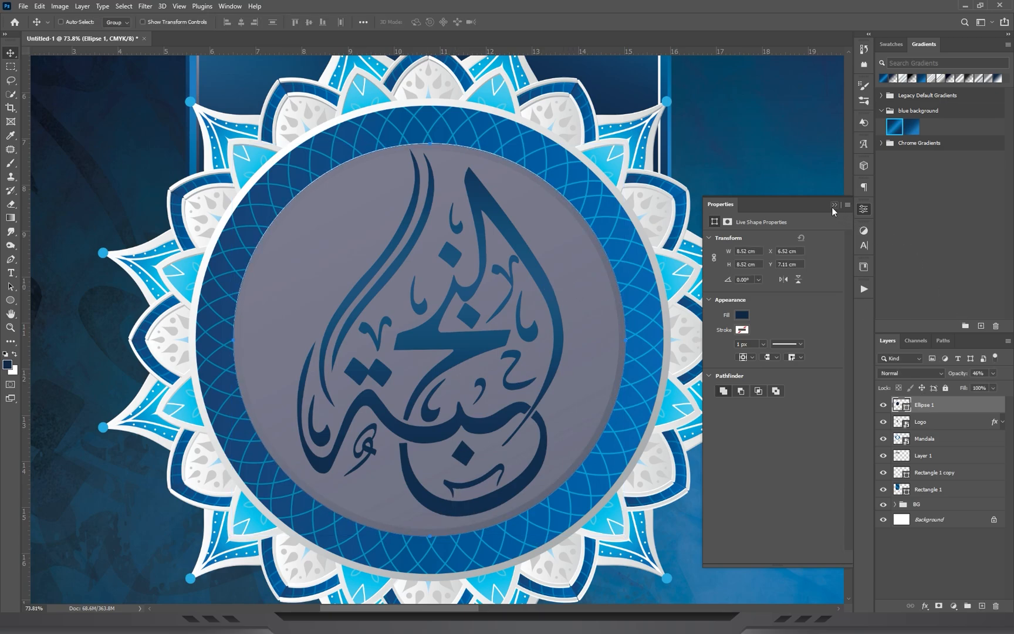
Duplicate the Ellipse 1 layer, hide the original, and fill the copy with white ffffff.
left_click(834, 205)
left_click_drag(928, 405, 982, 606)
left_click(883, 422)
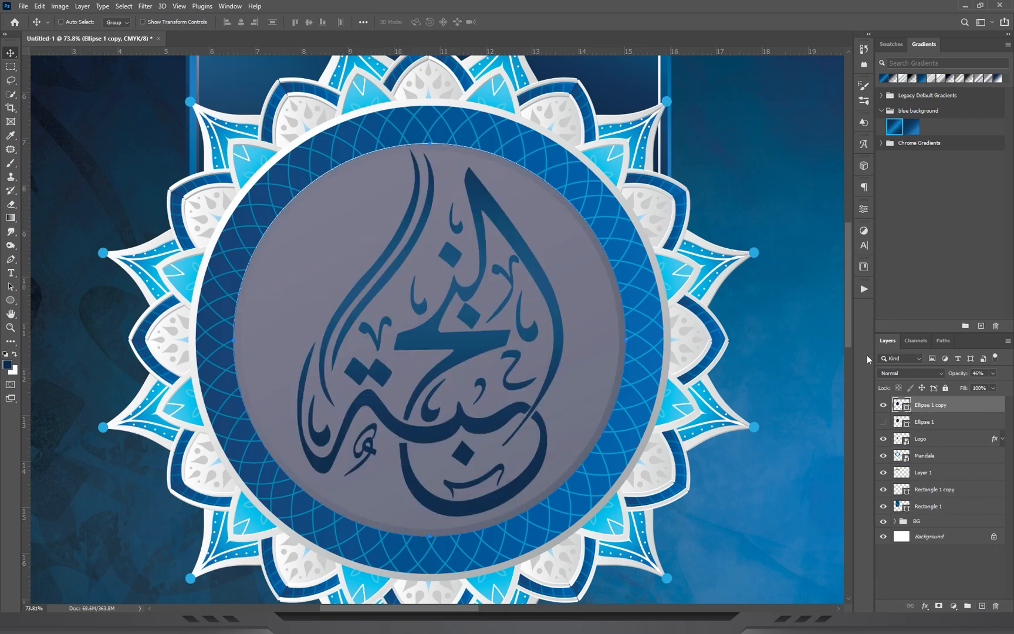
double_click(900, 405)
left_click_drag(770, 249, 704, 168)
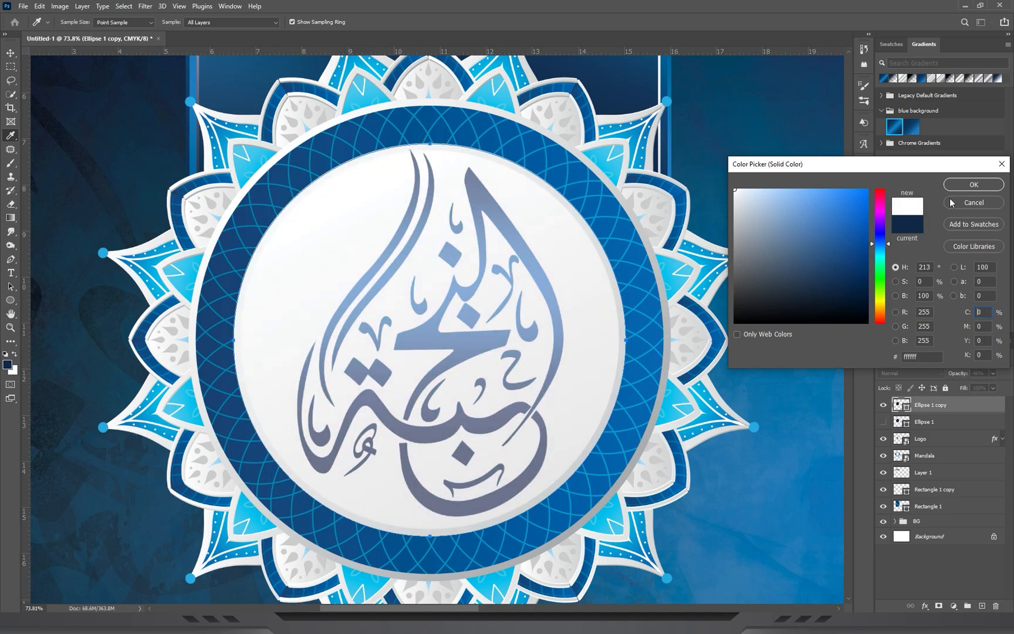
left_click(974, 184)
Transform the white copy into an ellipse of about 6.54 × 12.64 cm, rotated 60° and covering the emblem's upper-left half.
key("ctrl+t")
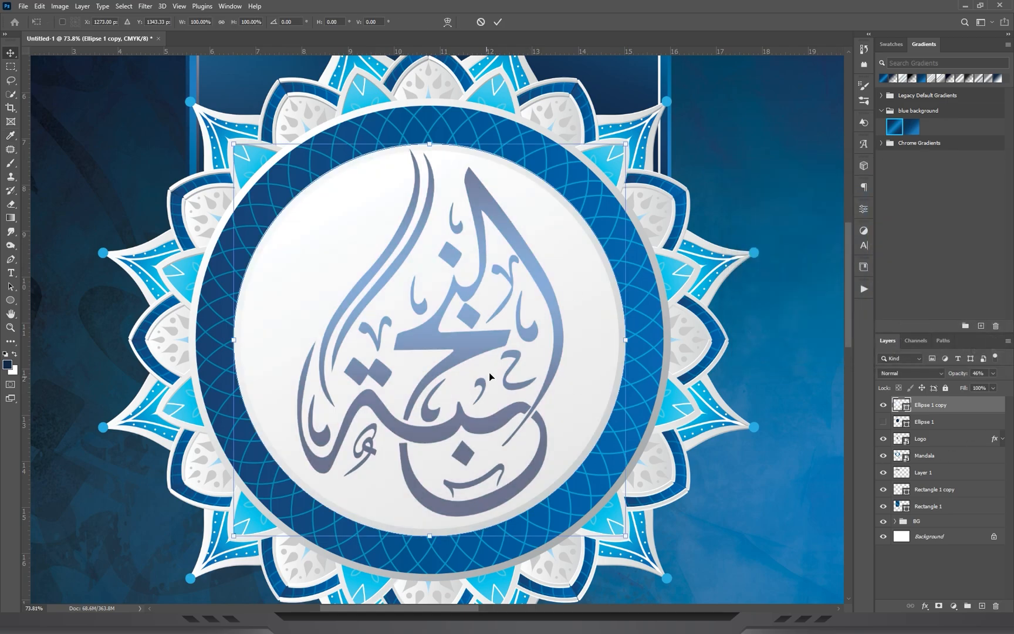
left_click_drag(633, 351, 582, 340)
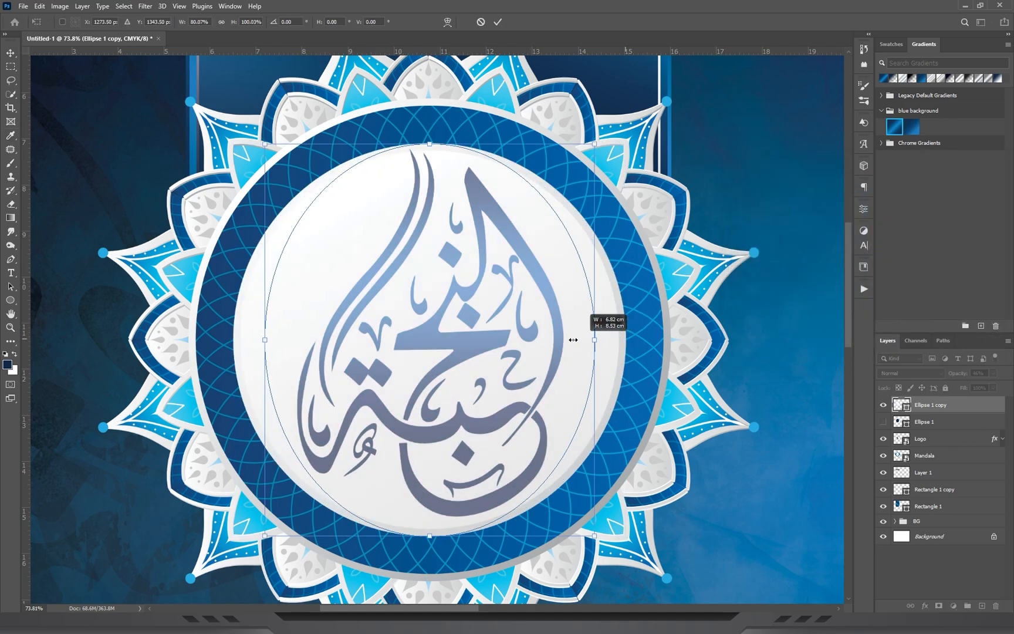
left_click_drag(598, 276, 585, 463)
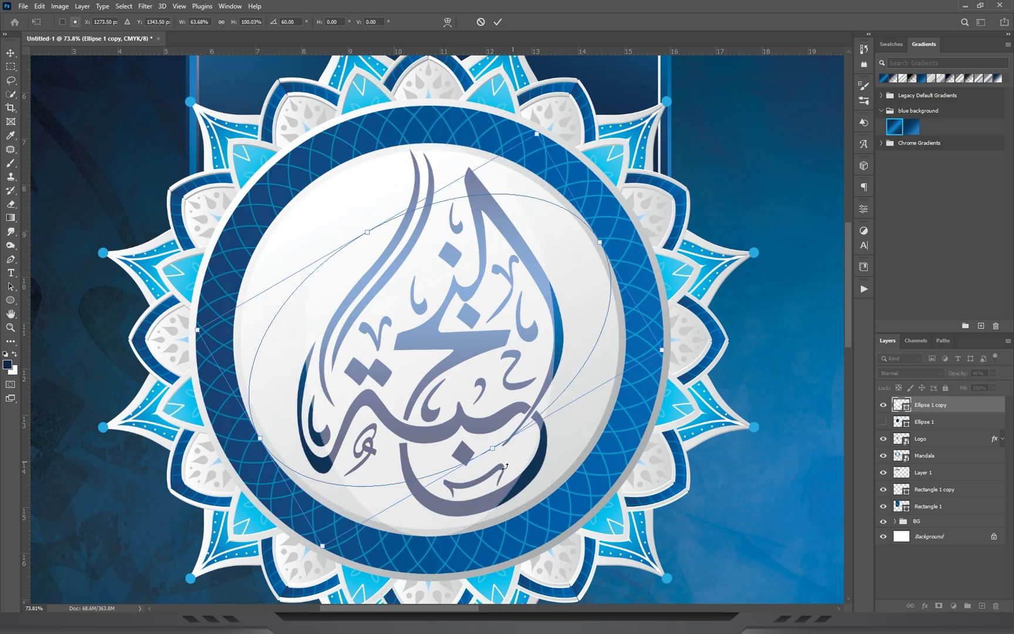
left_click_drag(492, 447, 455, 384)
left_click_drag(368, 231, 305, 123)
left_click_drag(551, 153, 632, 109)
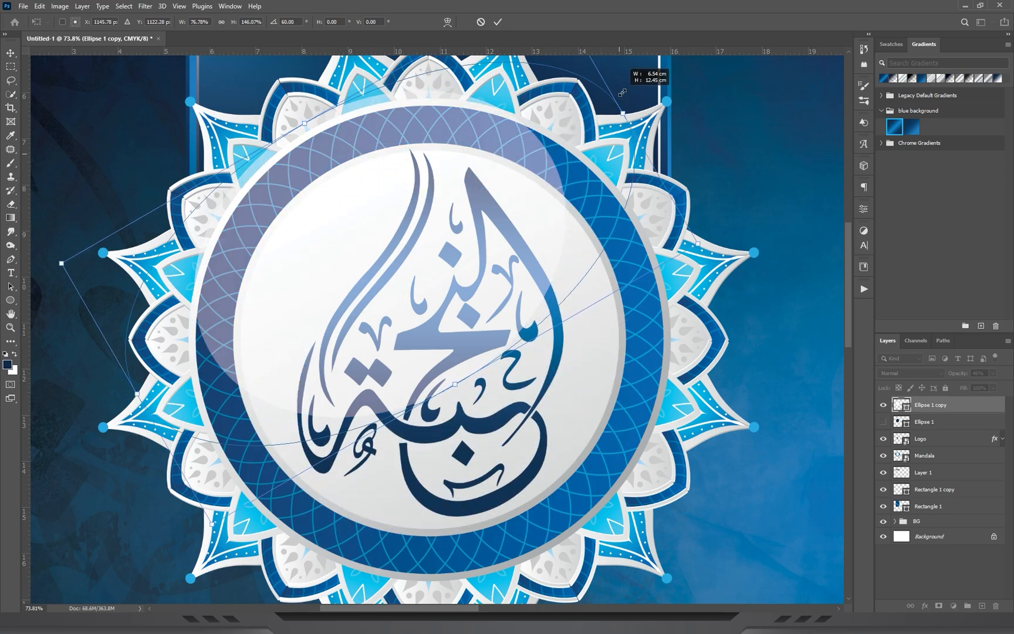
key("Return")
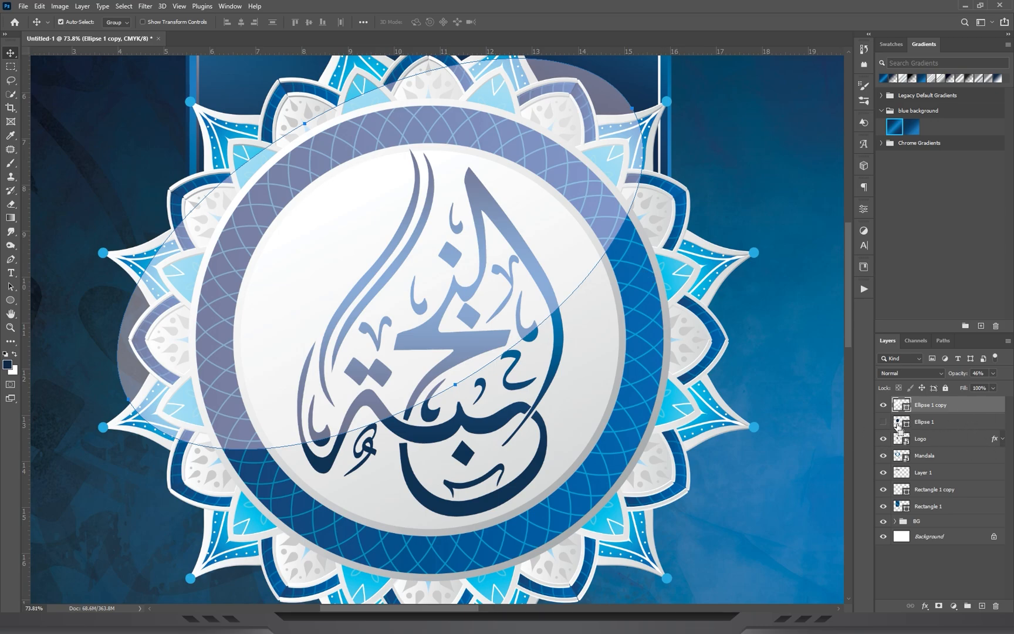
Mask the white ellipse to the outline of the hidden Ellipse 1 and lower its opacity to 34%.
left_click(903, 422, "ctrl")
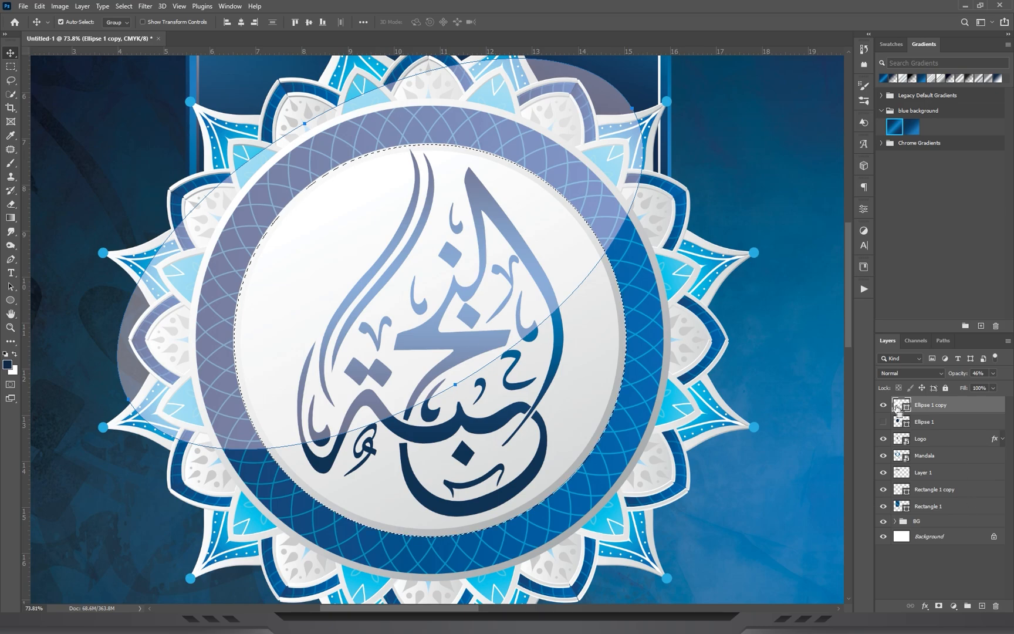
left_click(939, 605)
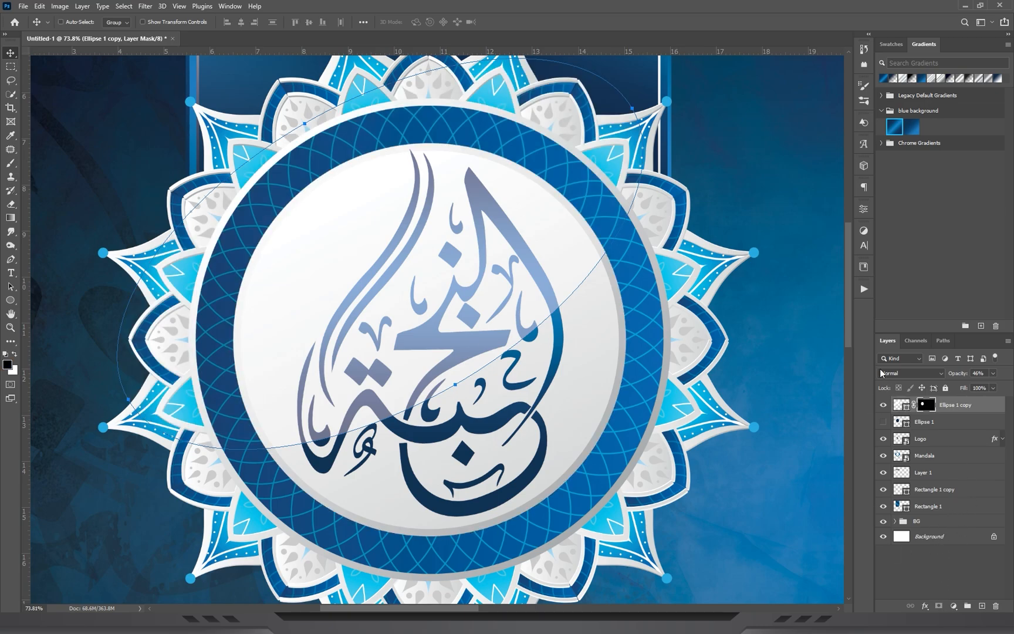
left_click_drag(486, 205, 471, 205)
left_click_drag(634, 277, 670, 277)
left_click(904, 405)
left_click_drag(994, 373, 974, 385)
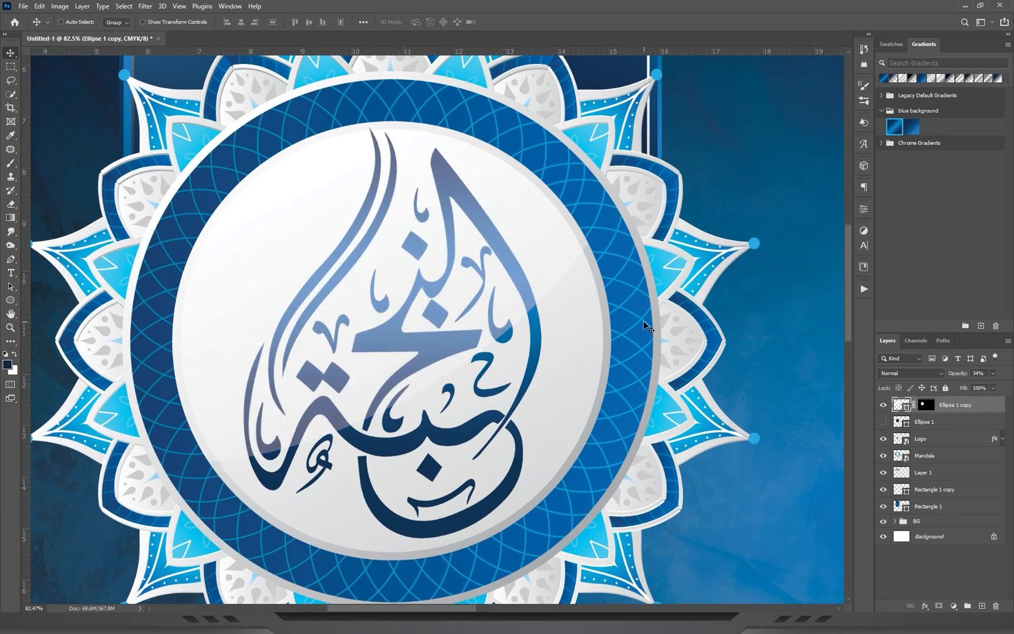
Examine the glossy emblem and compare the area beneath the mandala with the book cover RGB.jpg reference.
left_click_drag(637, 337, 546, 358)
left_click_drag(609, 405, 592, 267)
left_click_drag(486, 270, 517, 274)
left_click_drag(517, 276, 540, 206)
left_click_drag(353, 182, 373, 184)
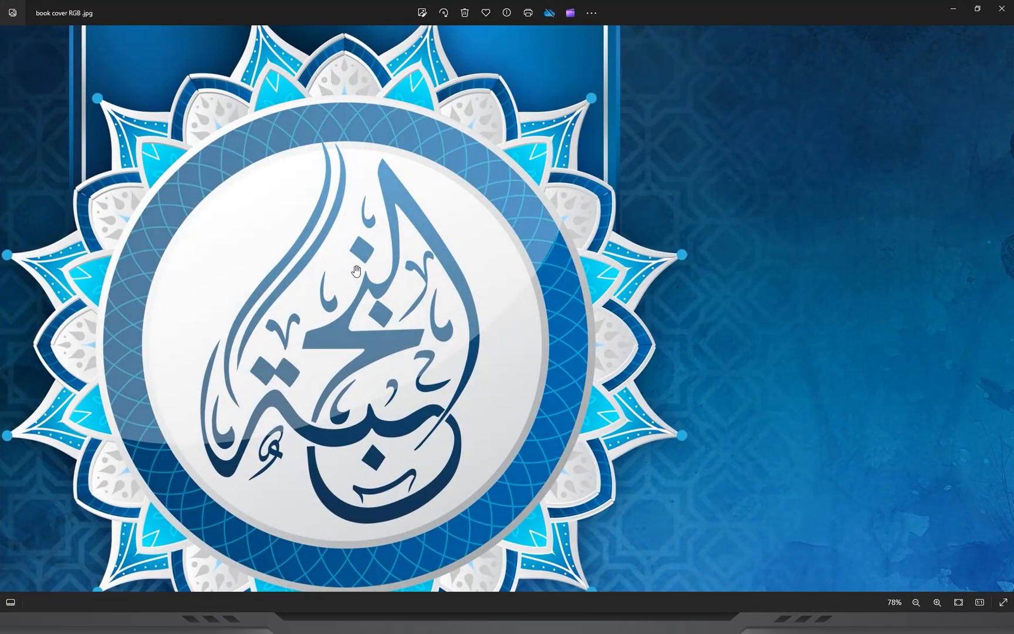
left_click_drag(399, 587, 408, 177)
scroll(408, 177, "down", 2)
scroll(937, 63, "up", 2)
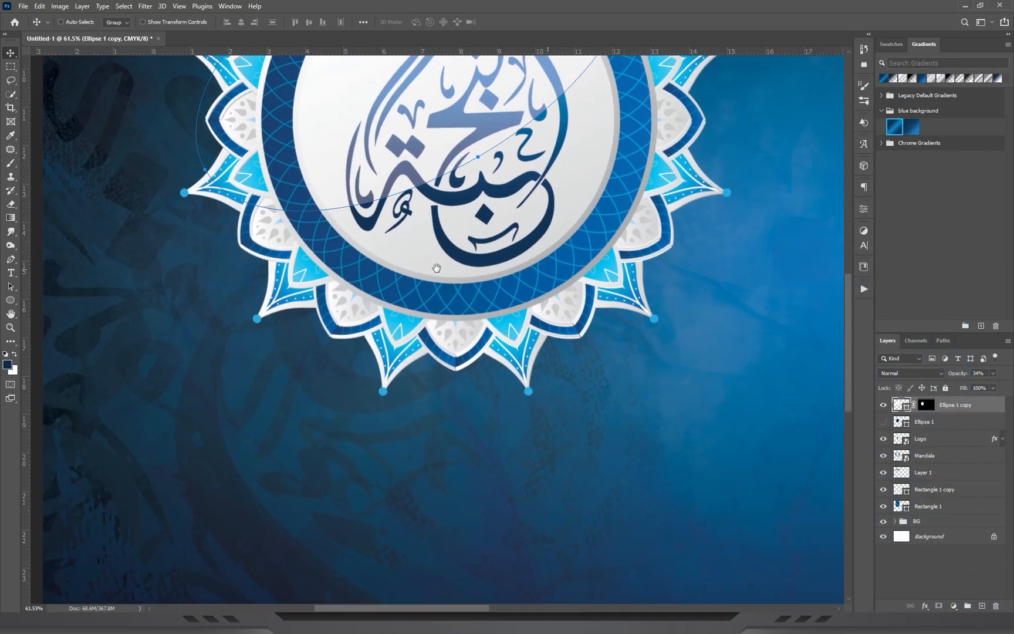
left_click_drag(437, 268, 412, 269)
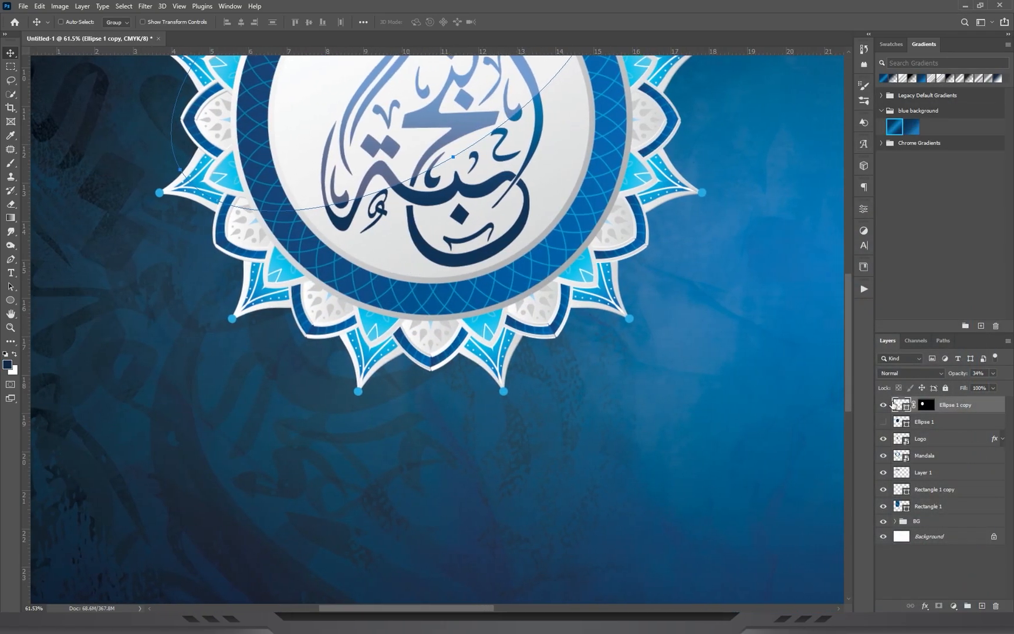
Draw a white rectangle about 1.85 × 5.41 cm near the mandala's lower edge and round its corners to 0.92 cm.
left_click(11, 300)
left_click(65, 301)
scroll(411, 265, "down", 3)
scroll(411, 264, "right", 2)
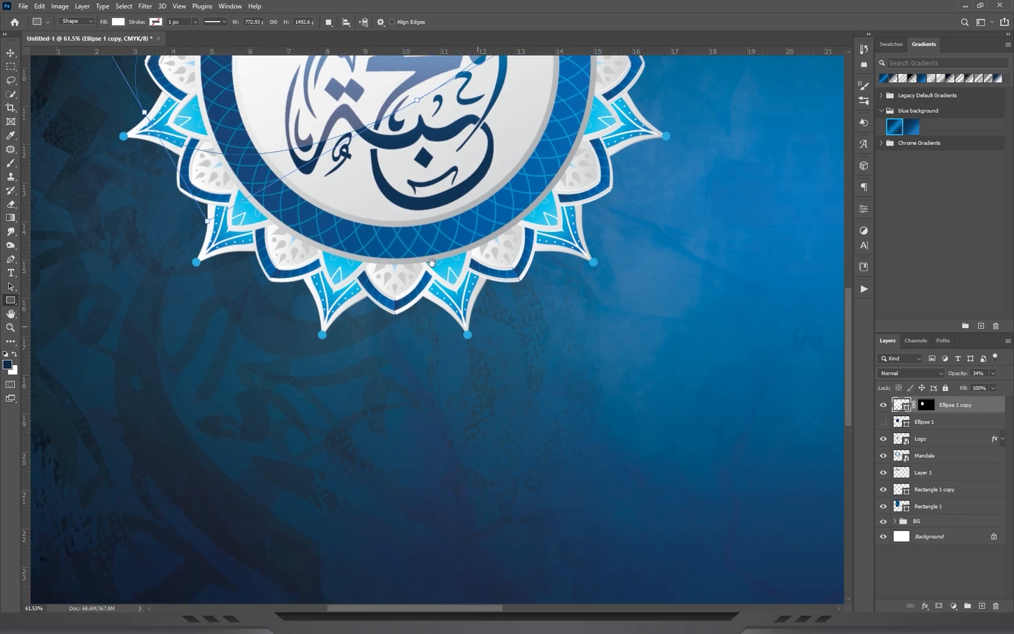
left_click_drag(549, 268, 623, 473)
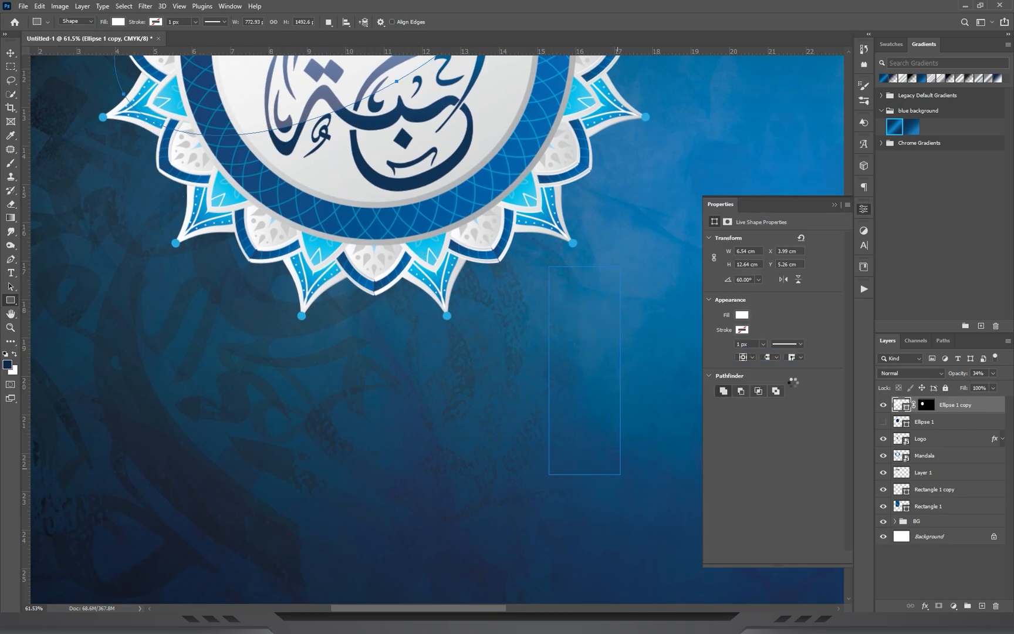
left_click_drag(609, 464, 305, 258)
Place the rounded rectangle's layer beneath Mandala and shift the shape slightly upward so it hangs as a tab.
left_click(10, 53)
left_click_drag(967, 411, 960, 477)
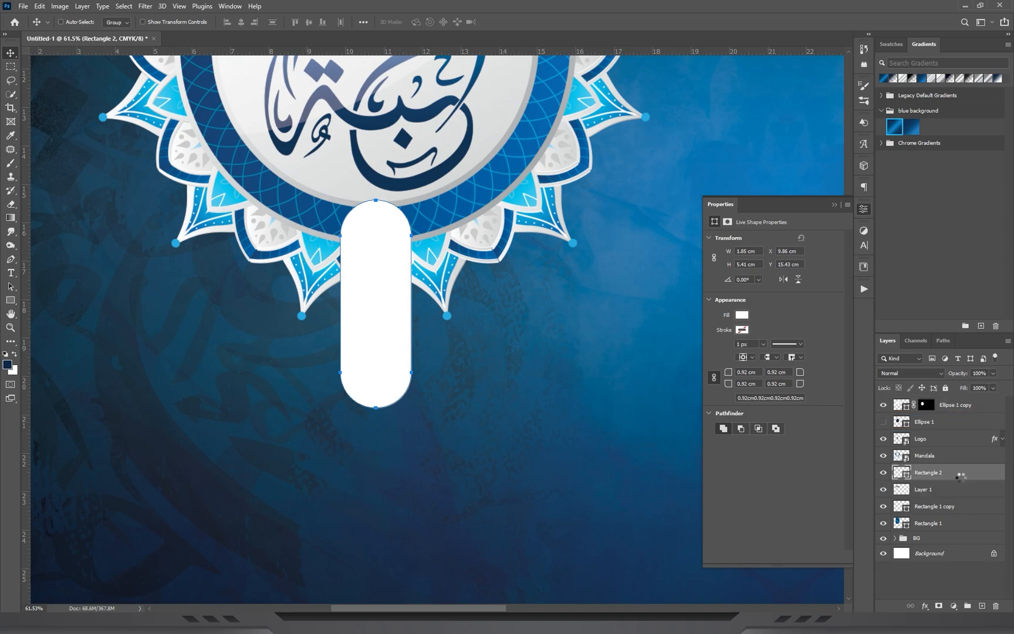
scroll(460, 226, "up", 5)
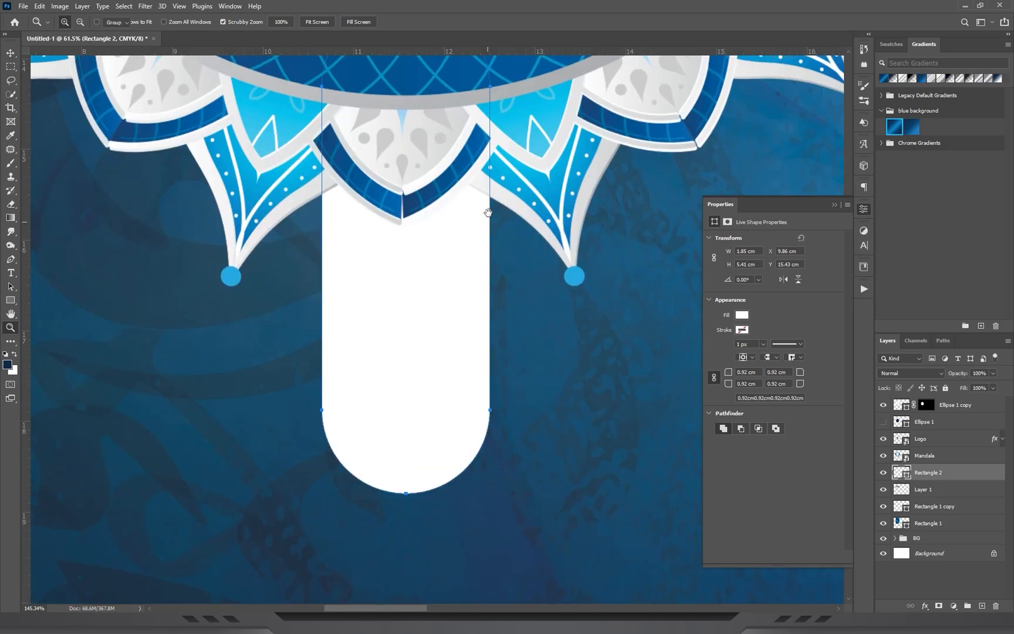
left_click_drag(452, 339, 453, 314)
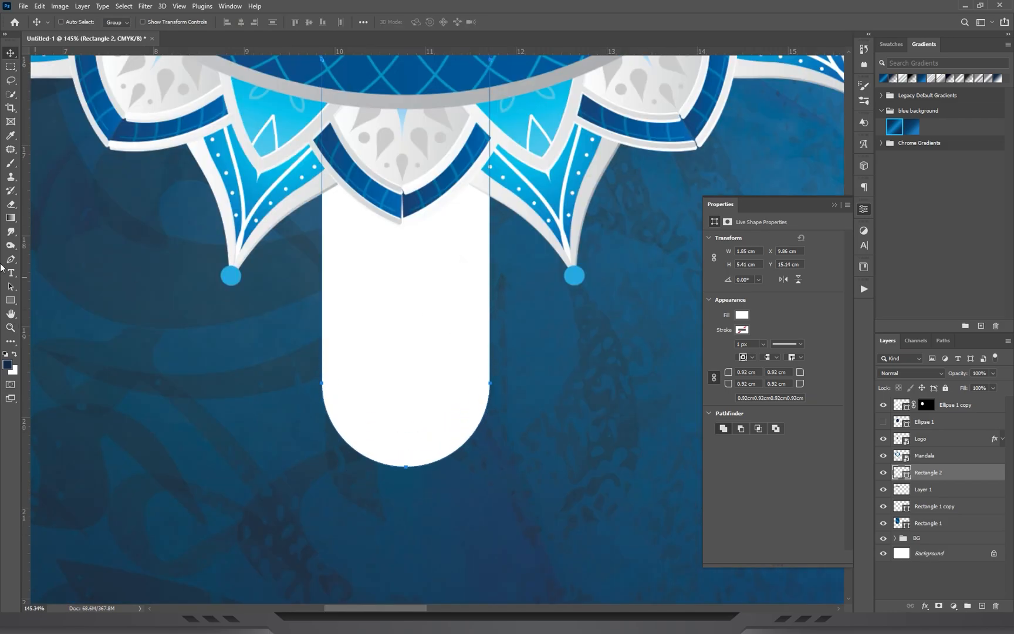
Draw a dark blue circle on the background beside the white tab, with its layer directly above Ellipse 1.
left_click(10, 301)
left_click(54, 320)
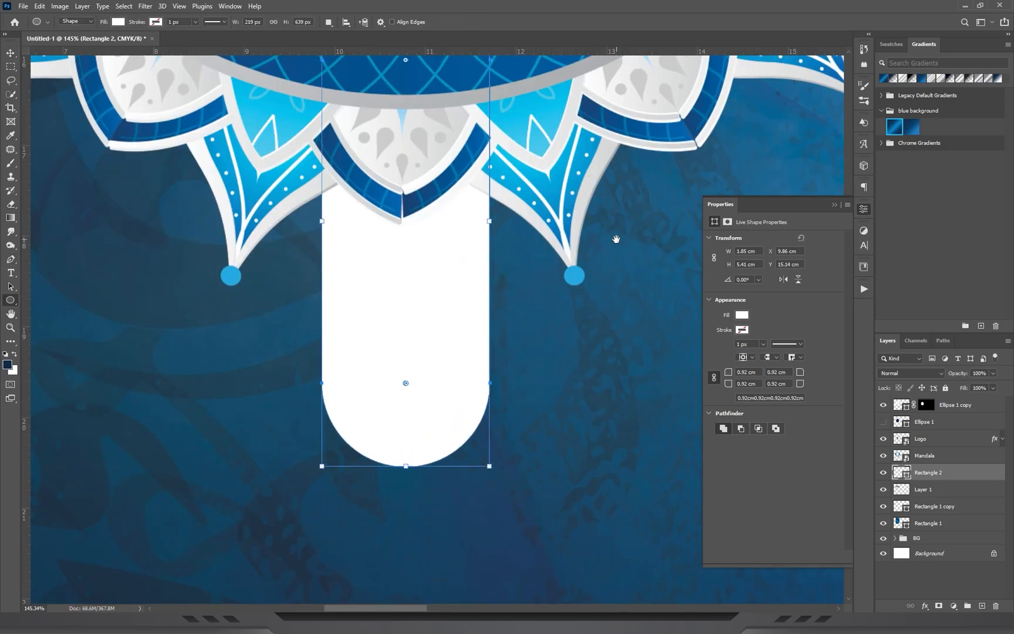
left_click_drag(616, 239, 425, 250)
left_click(919, 426)
right_click(11, 301)
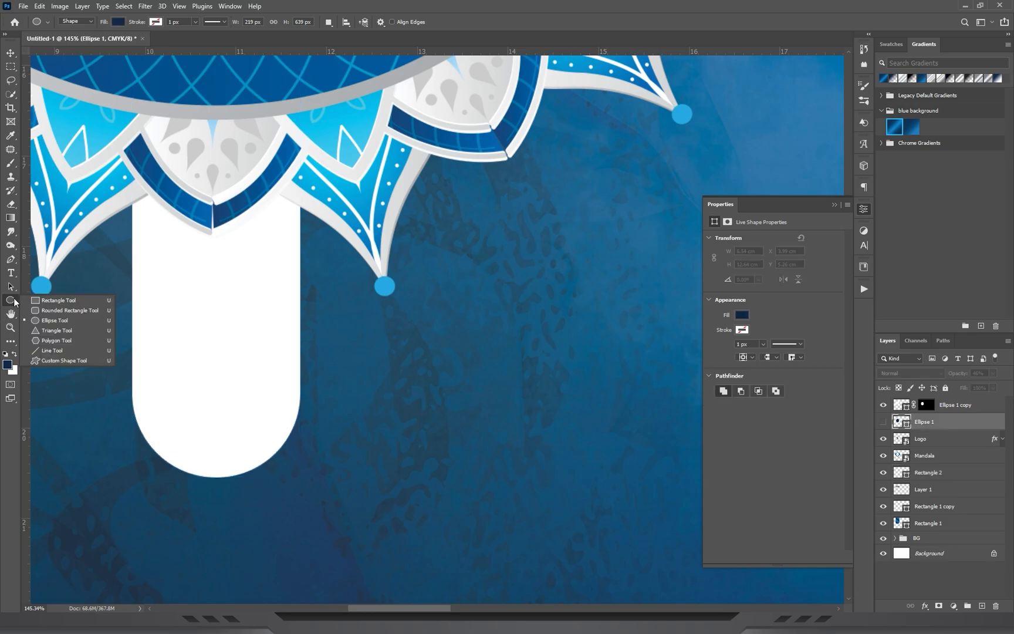
left_click_drag(455, 269, 564, 377)
Move the dark blue circle into the tab's rounded end and scale it to about 1.41 cm wide.
left_click(10, 54)
left_click_drag(515, 311, 216, 390)
key("ctrl+t")
left_click_drag(211, 351, 254, 309)
key("Return")
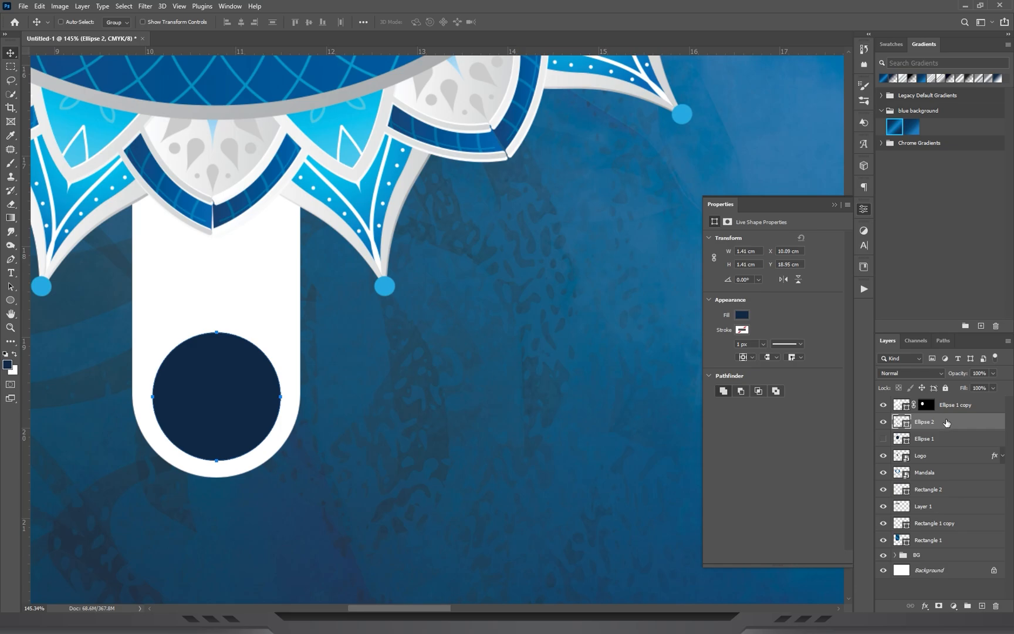
Align the circle and the white tab on their vertical centres, and move the circle back down into the rounded end.
left_click(221, 274, "ctrl")
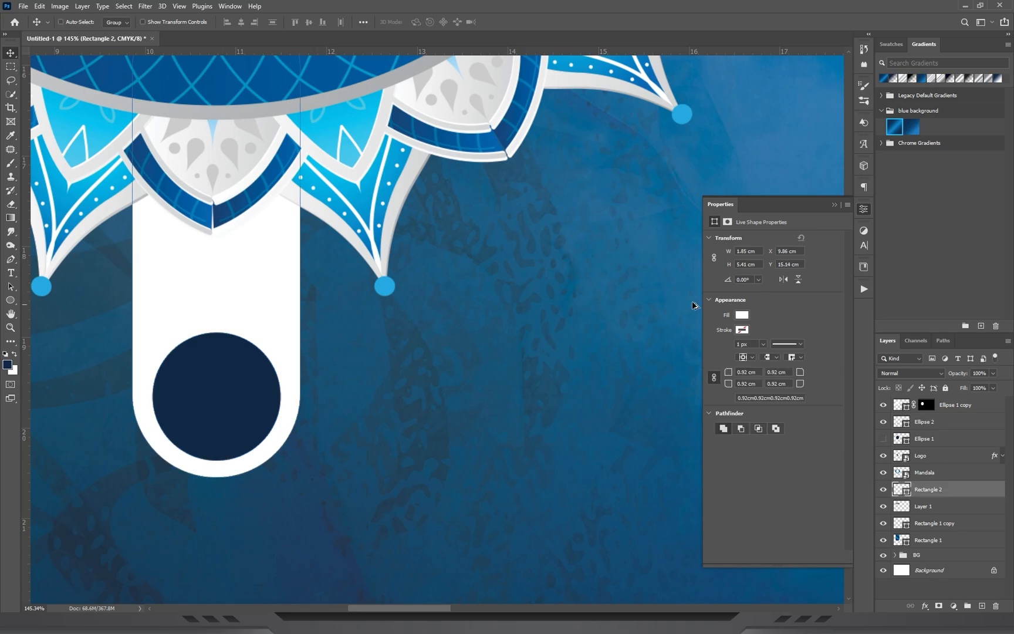
left_click(945, 424, "ctrl")
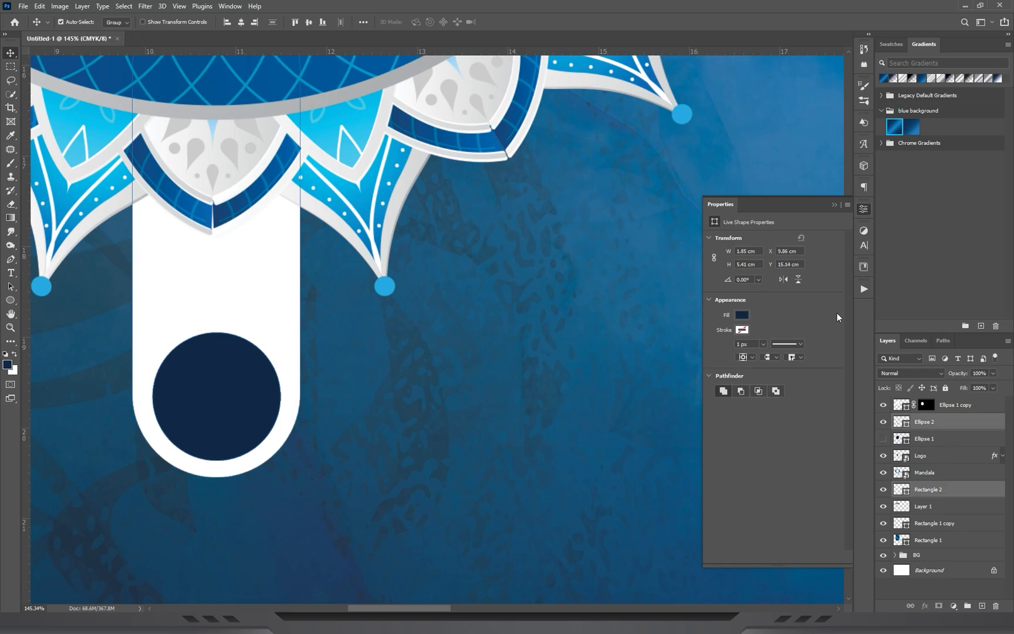
left_click(308, 23)
left_click_drag(358, 194, 486, 183)
left_click_drag(356, 248, 361, 387)
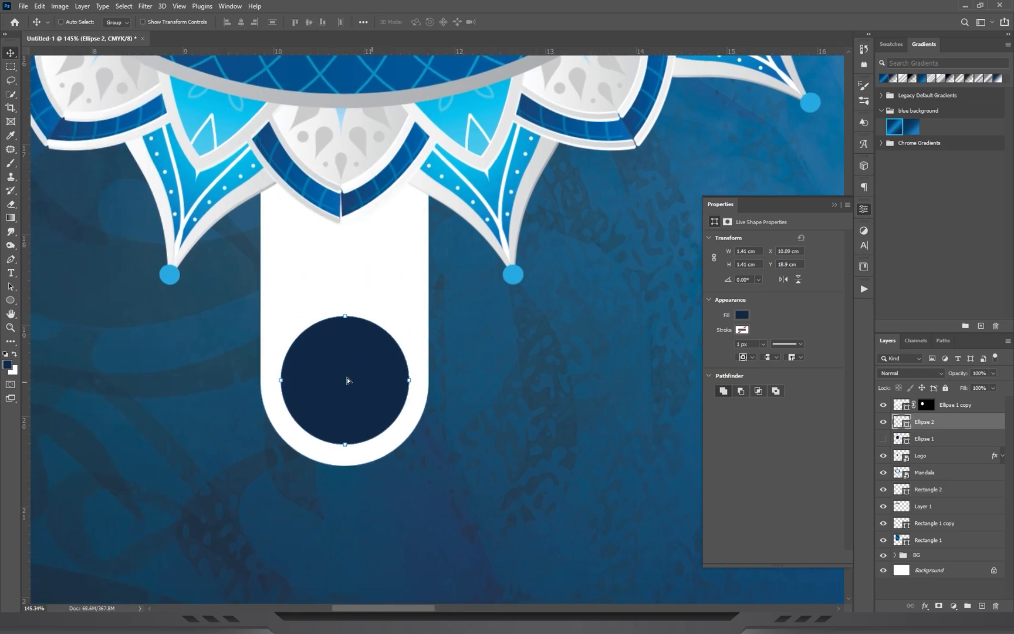
Recolour the circle to 04b9e8, sampled from the mandala's cyan petal.
scroll(330, 274, "up", 3)
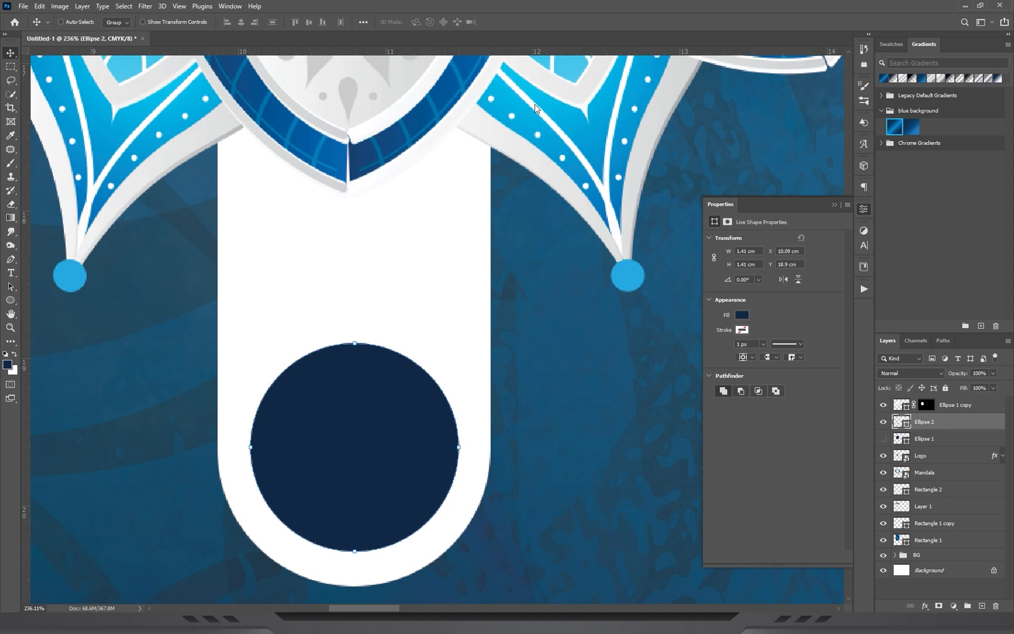
left_click(510, 102)
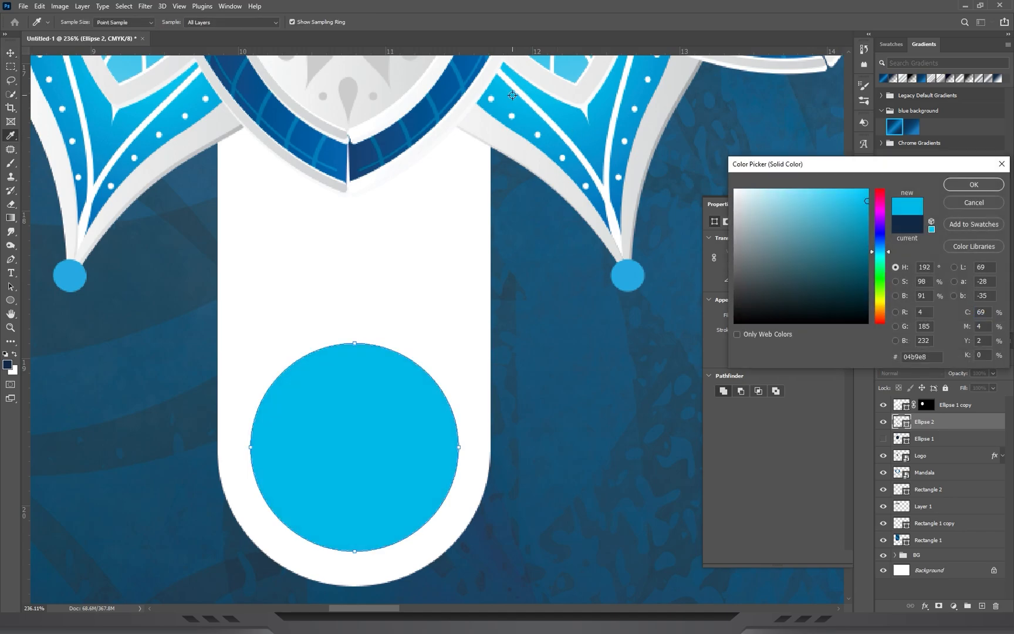
left_click(973, 184)
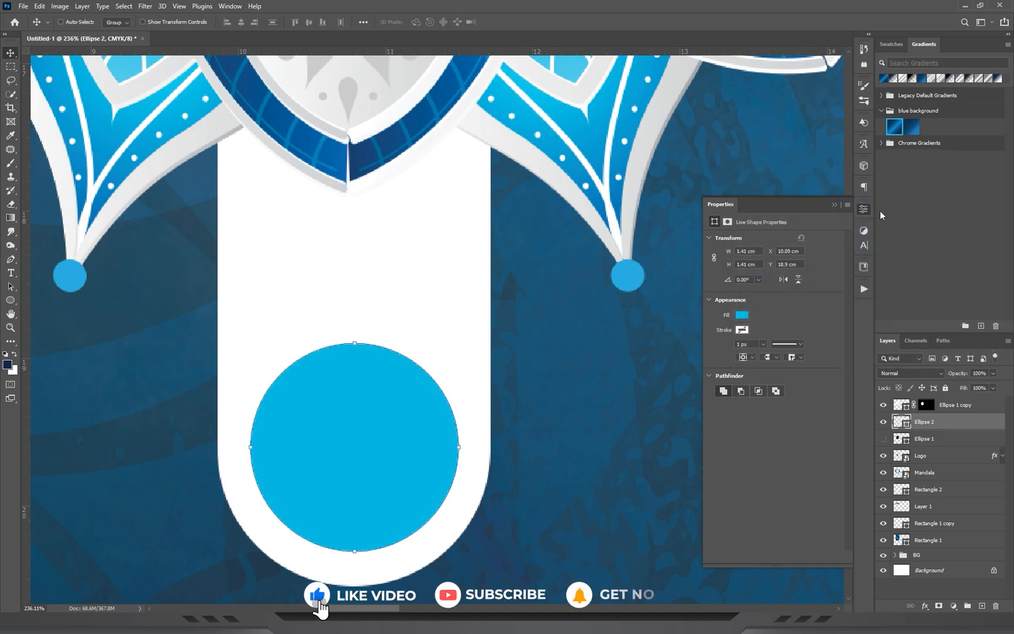
left_click(834, 204)
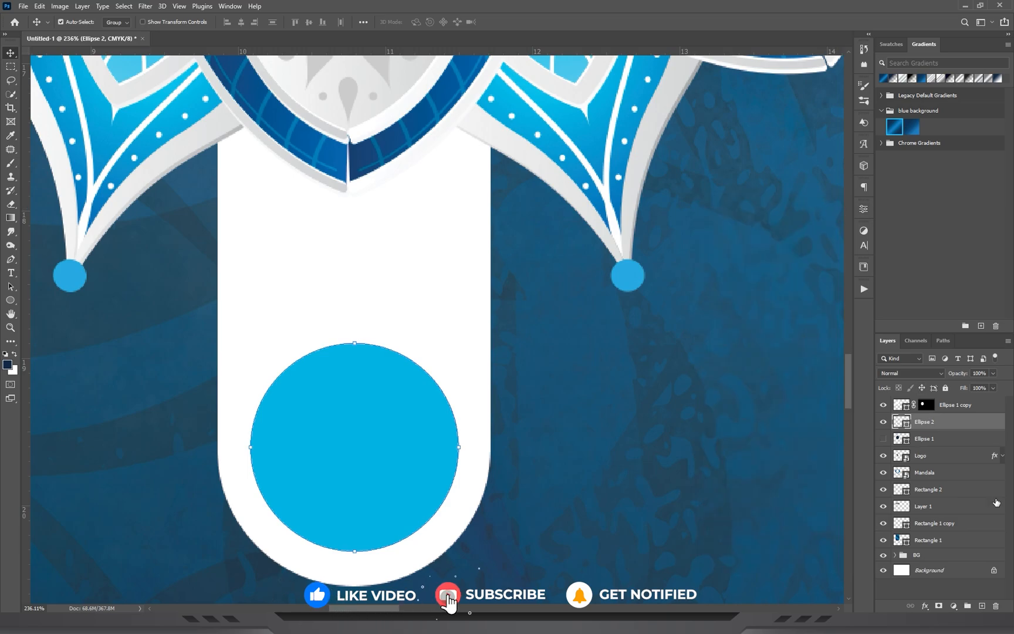
Link the Ellipse 2 and Rectangle 2 layers, and undo a trial move of the pair.
left_click(930, 490, "ctrl")
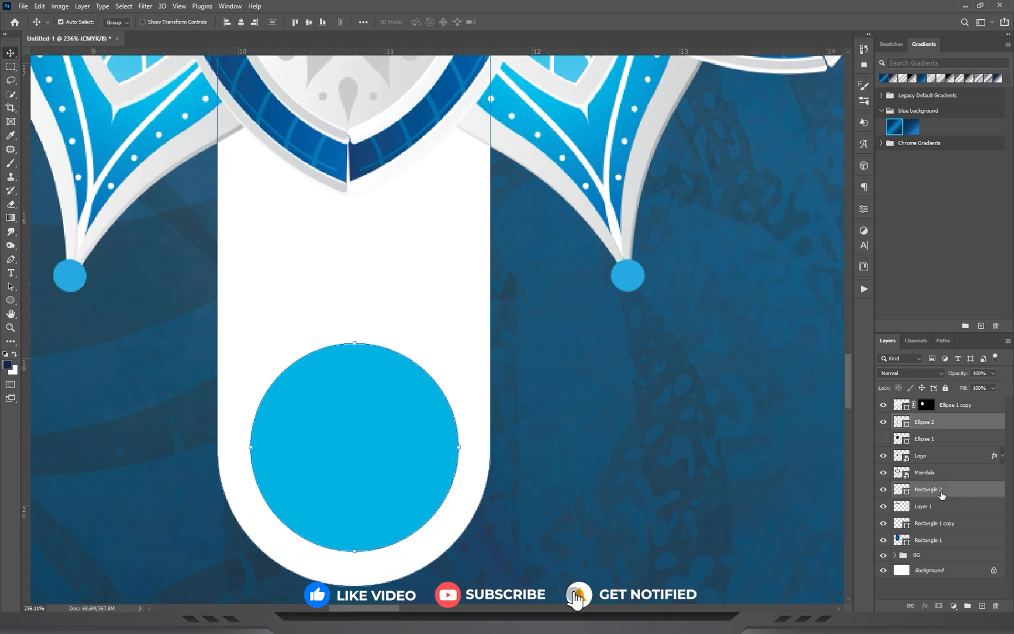
left_click(911, 607)
left_click_drag(439, 336, 440, 236)
key("ctrl+z")
Check the emblem and its tab against the whole cover and select the Mandala layer.
left_click_drag(392, 429, 426, 364)
left_click_drag(625, 268, 420, 392)
left_click_drag(426, 262, 470, 374)
left_click_drag(510, 346, 453, 322)
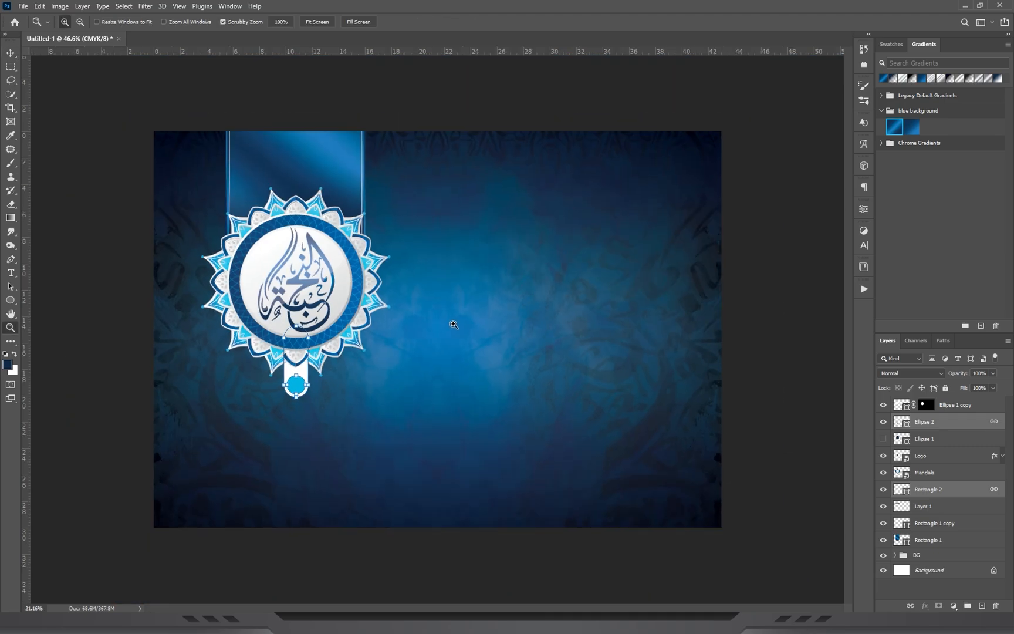
left_click_drag(264, 218, 288, 220)
left_click_drag(318, 350, 361, 281)
left_click_drag(359, 281, 444, 247)
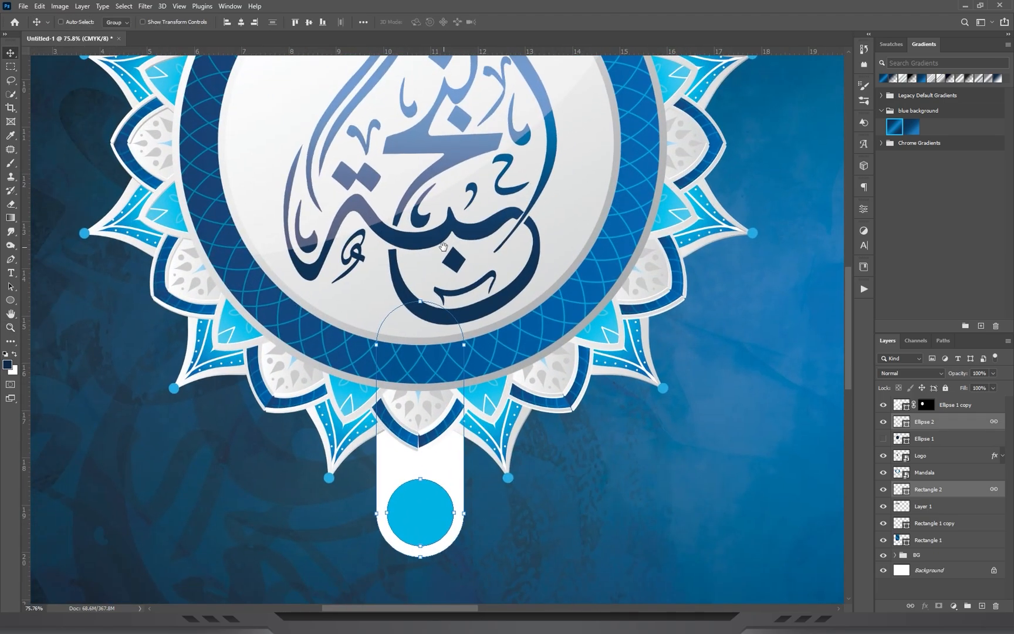
left_click(620, 361, "ctrl")
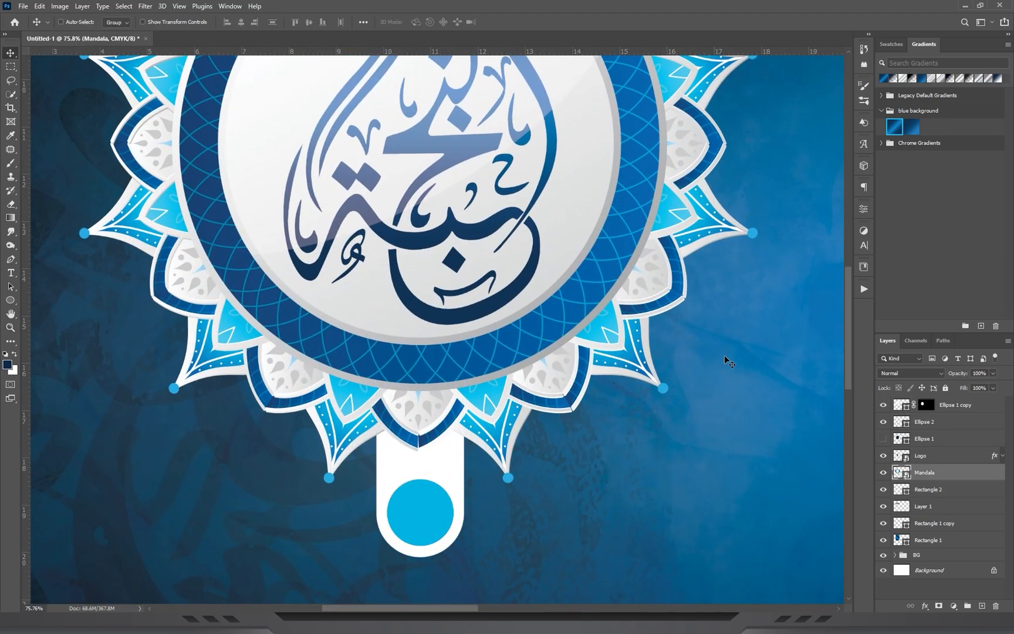
Add a Multiply drop shadow to the Mandala layer and sample its colour from the dark blue cover background.
left_click(926, 607)
left_click(942, 602)
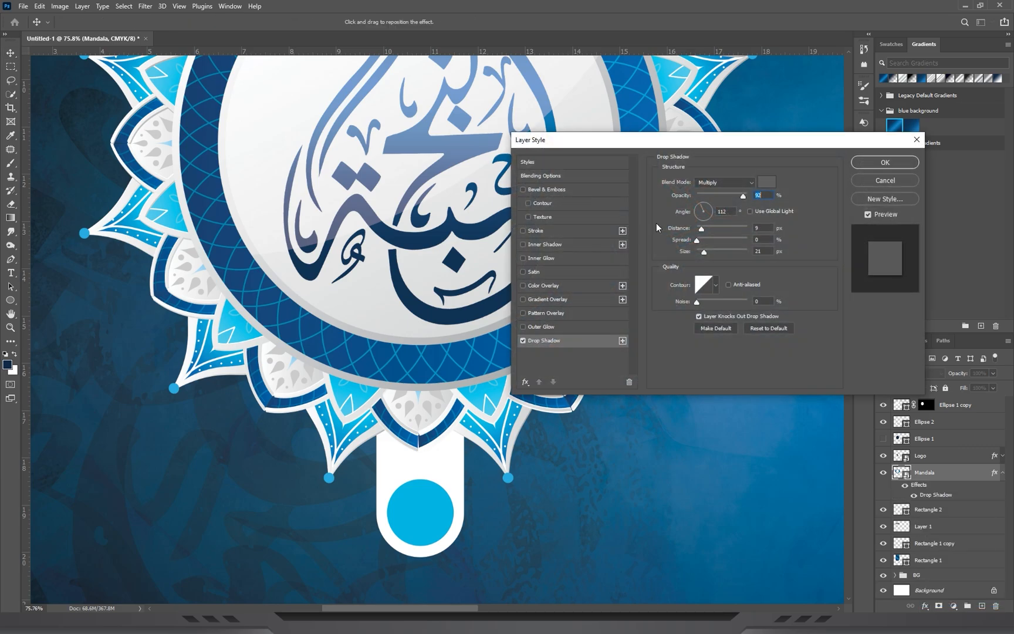
left_click_drag(699, 146, 786, 105)
left_click(858, 145)
left_click_drag(265, 431, 288, 405)
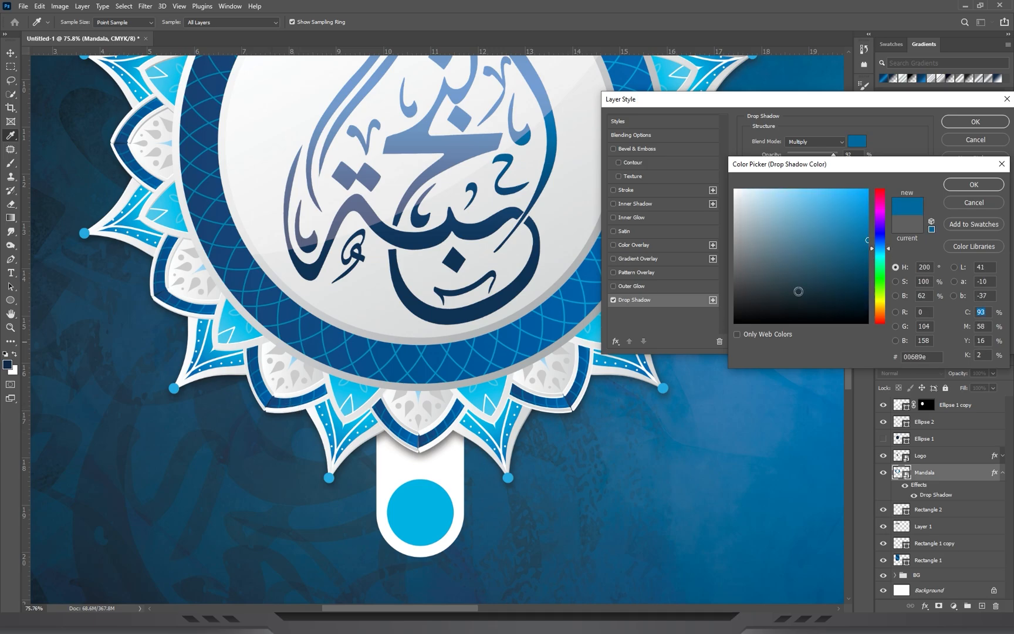
left_click(974, 185)
Soften the mandala's drop shadow with 38% opacity and a size of 87 px.
mouse_move(797, 212)
left_mouse_down()
mouse_move(819, 210)
mouse_move(797, 210)
left_mouse_up()
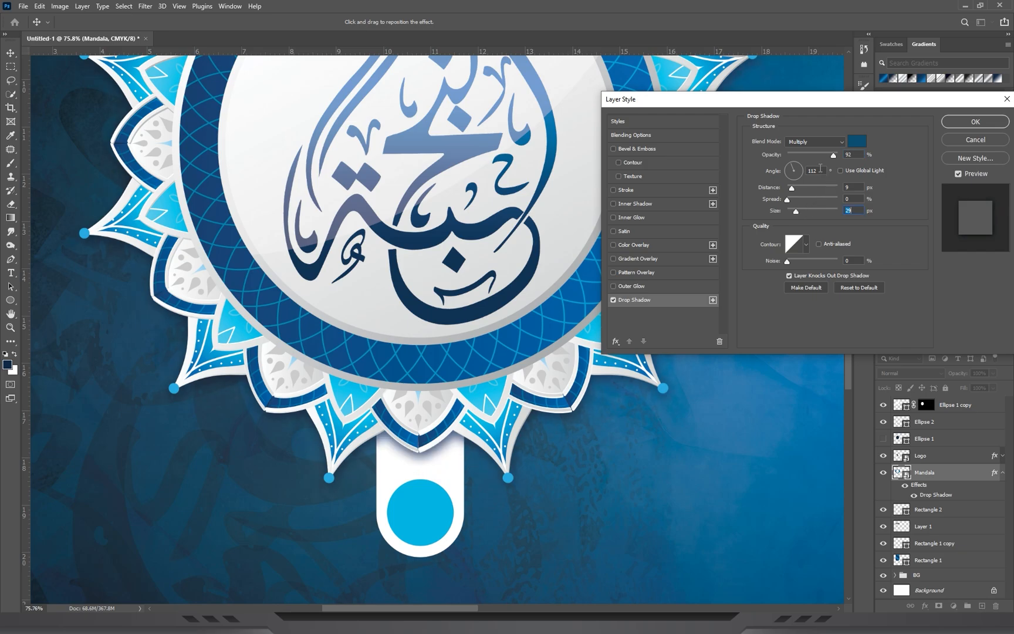
left_click_drag(816, 153, 806, 158)
left_click(807, 211)
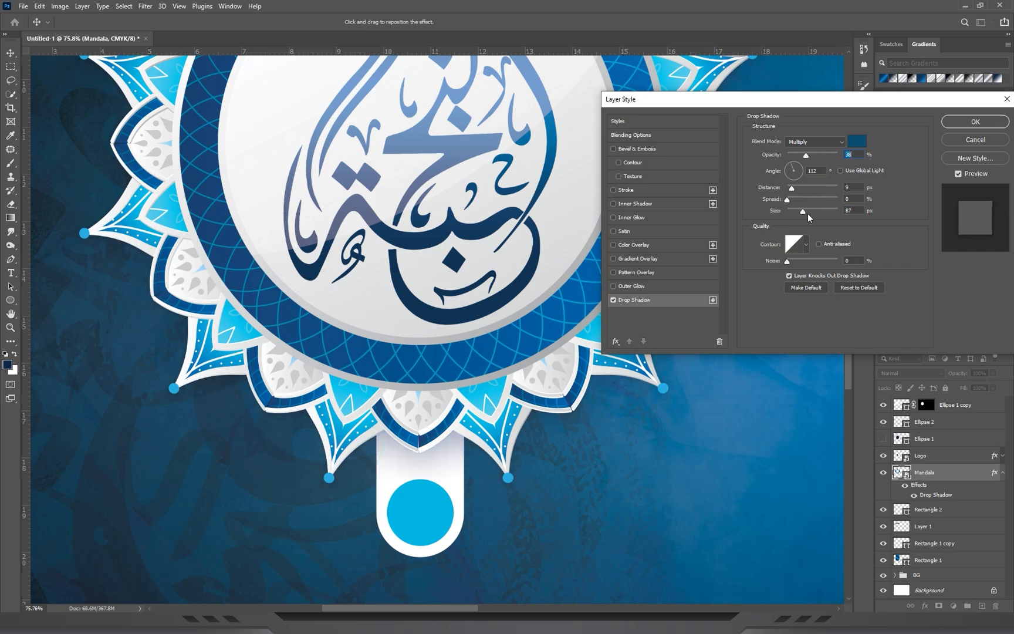
left_click(974, 120)
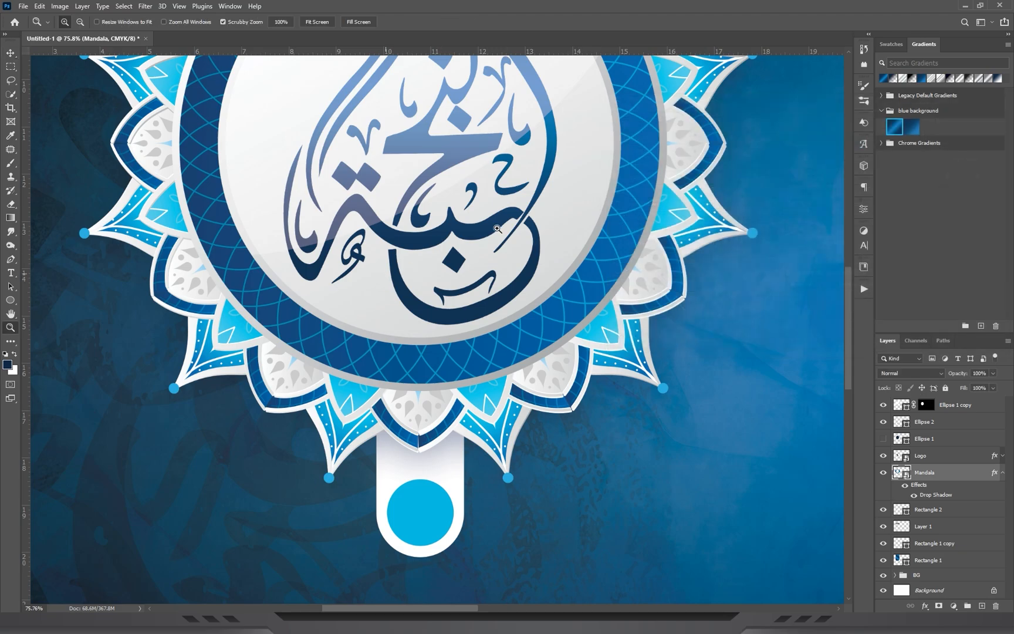
Place the white calligraphy title اللغة العربية on the cover as a new top layer.
scroll(531, 196, "down", 5)
left_click_drag(540, 204, 499, 217)
left_click_drag(209, 305, 329, 235)
left_click_drag(389, 292, 406, 225)
left_click_drag(273, 239, 285, 240)
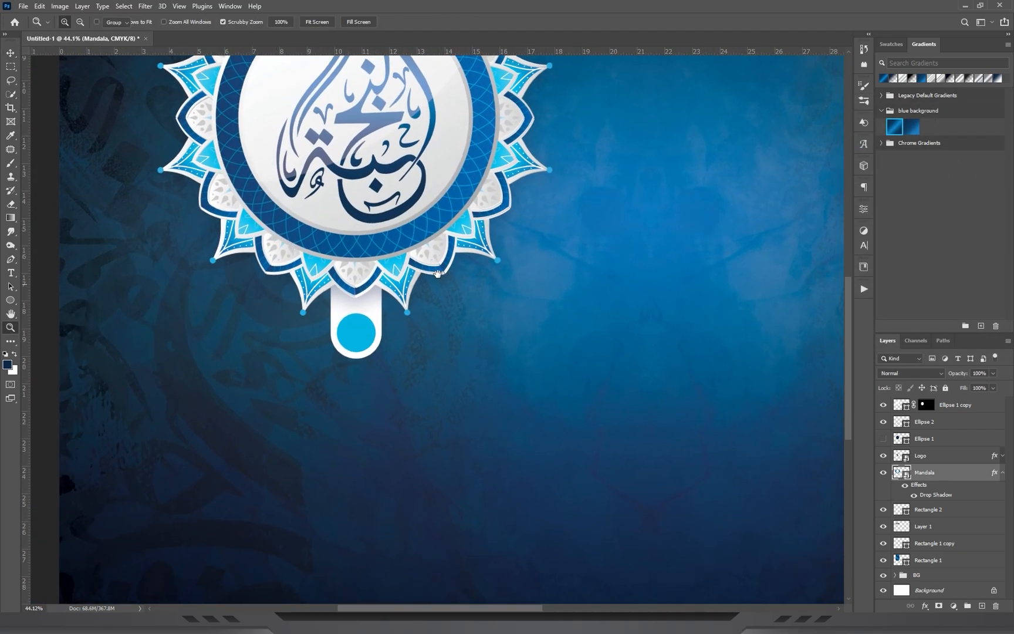
left_click_drag(519, 156, 376, 361)
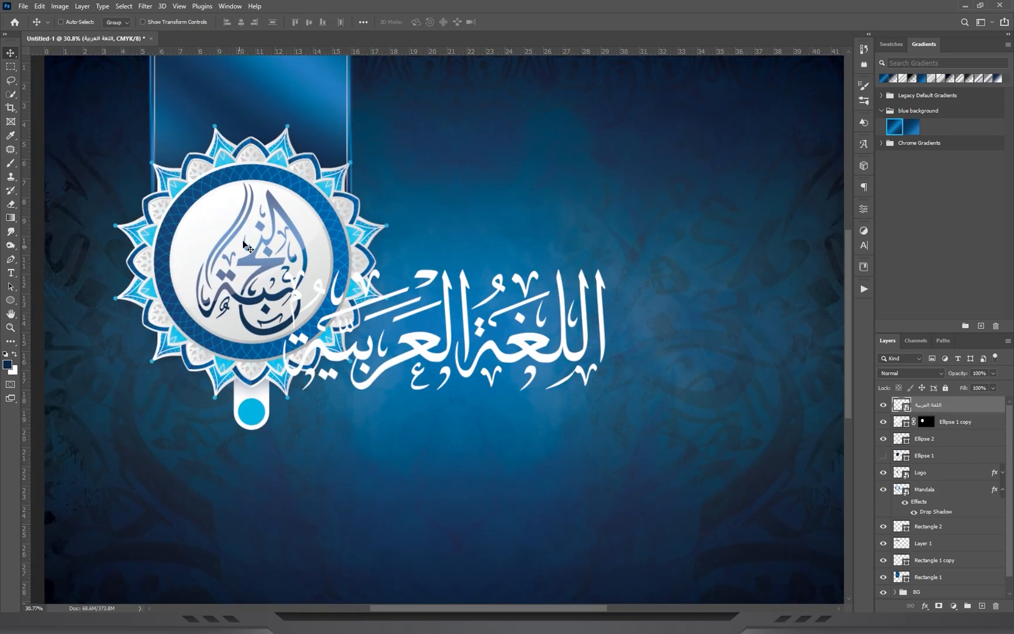
Delete the hidden Ellipse 1 layer.
left_click(972, 424)
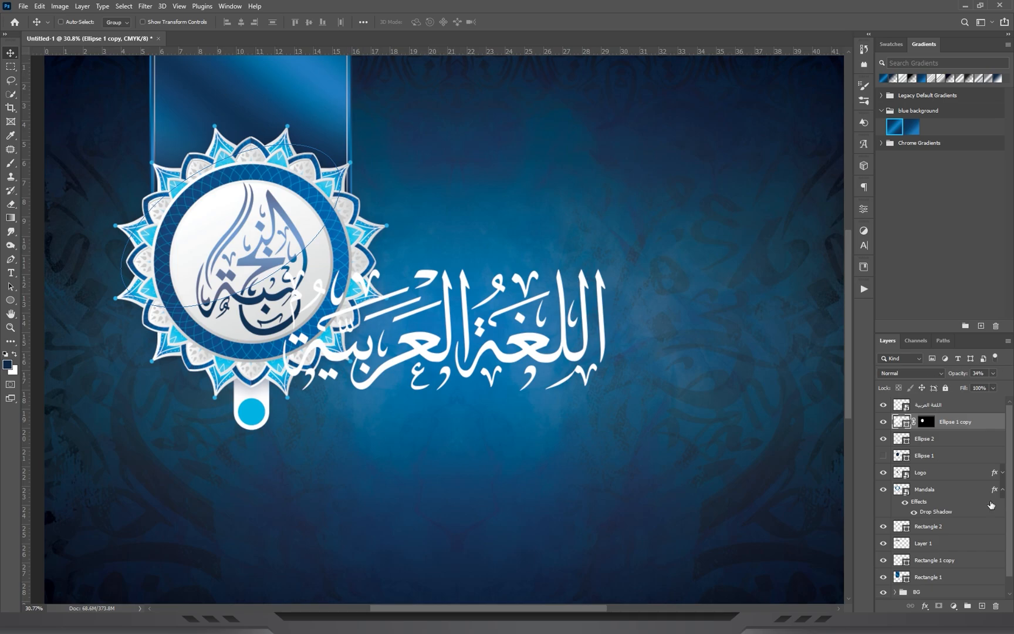
scroll(967, 455, "down", 1)
left_click(937, 530)
left_click(954, 561)
scroll(949, 447, "up", 1)
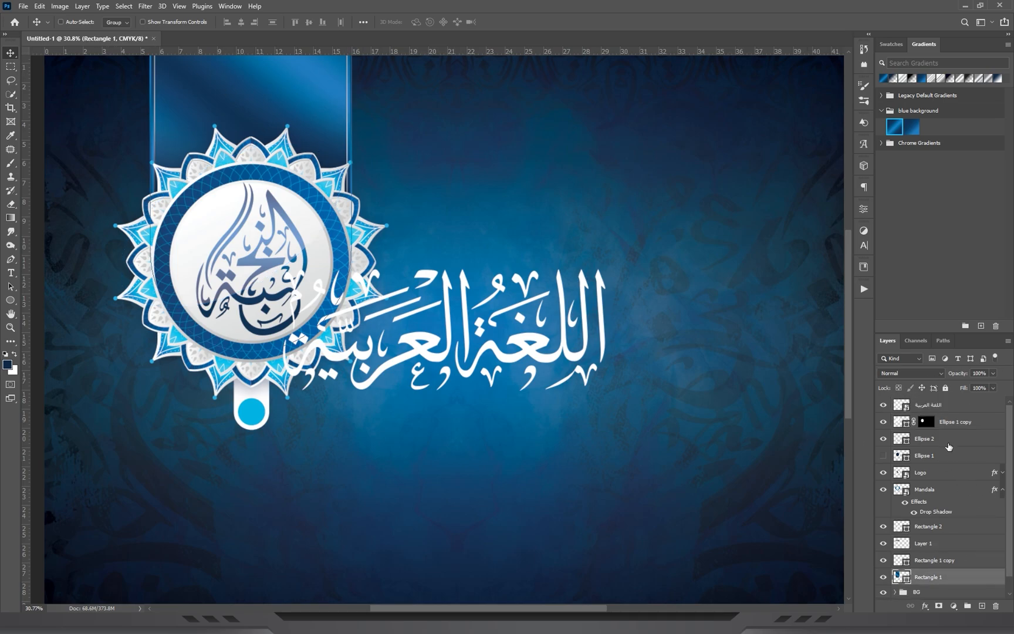
left_click(942, 449)
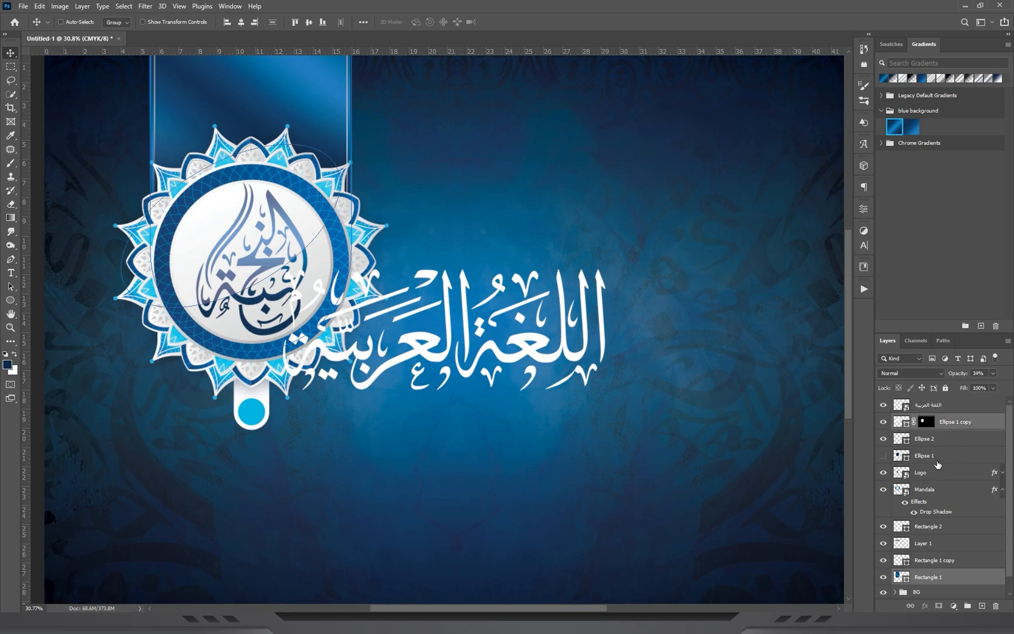
left_click(996, 606)
key("Return")
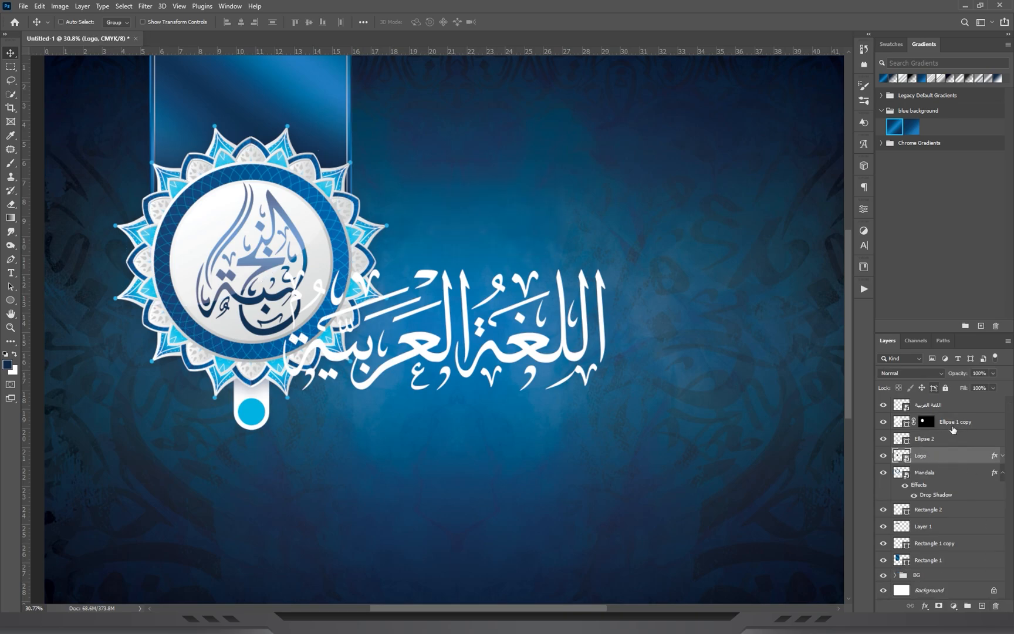
Group the emblem layers from Ellipse 1 copy down to Rectangle 1 and name the group Logo.
left_click(951, 420)
left_click(934, 560, "shift")
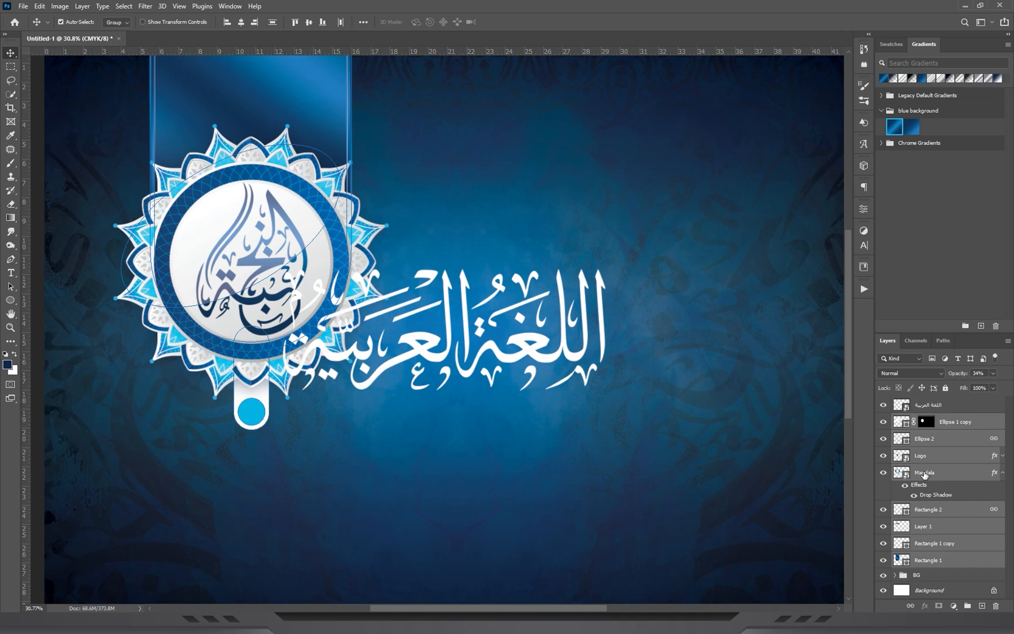
key("ctrl+g")
scroll(354, 318, "up", 2)
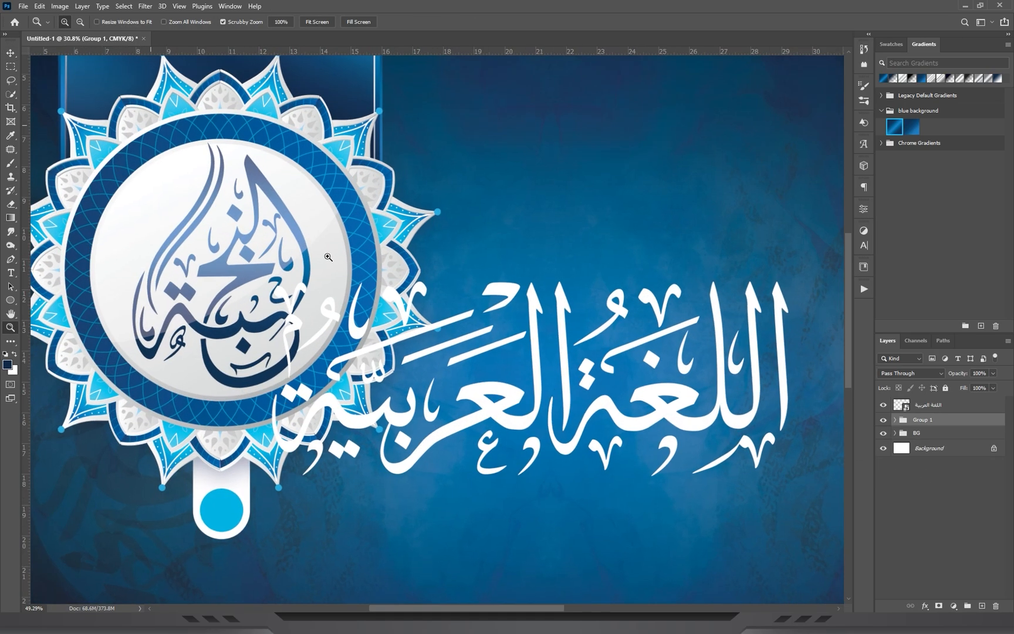
double_click(929, 422)
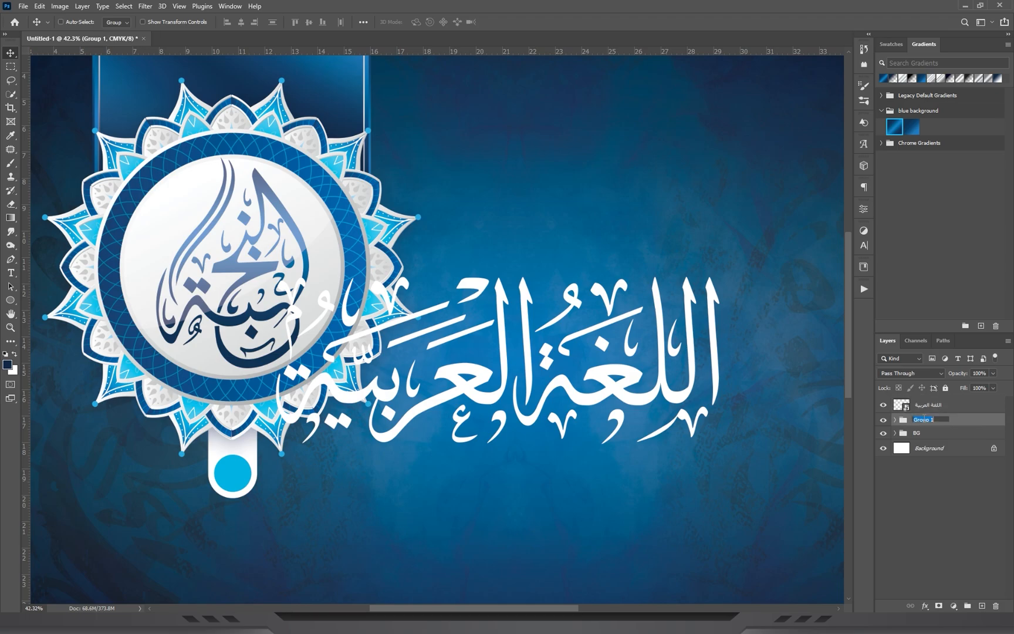
type("Logo")
key("Return")
Move the اللغة العربية title to the area beneath the emblem.
scroll(505, 270, "down", 4)
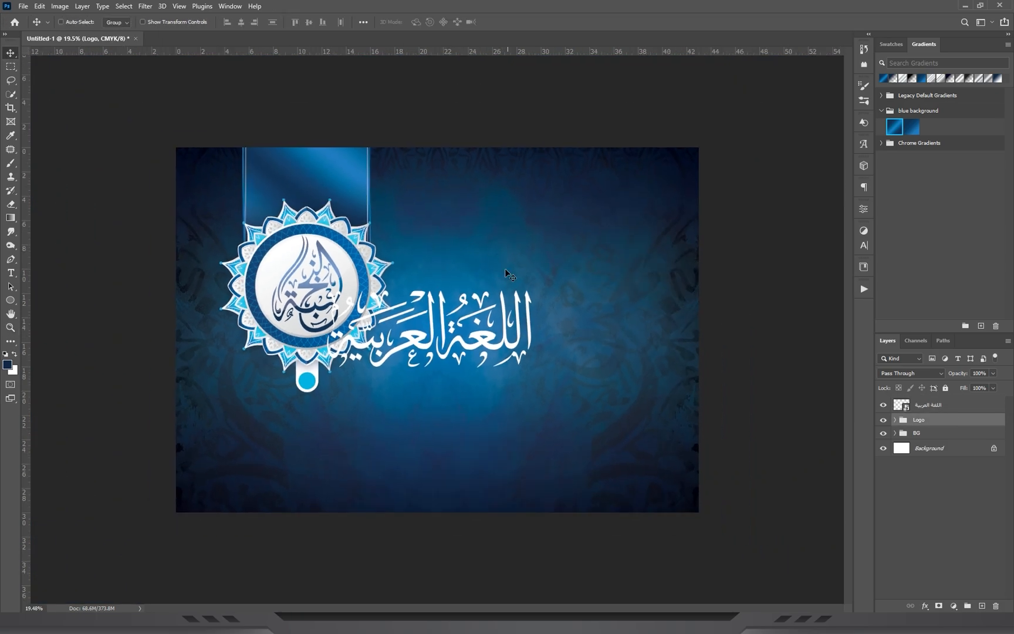
left_click(472, 342, "ctrl")
left_click_drag(526, 304, 413, 396)
key("ctrl+space")
left_click_drag(285, 385, 336, 394)
left_click_drag(399, 350, 465, 194)
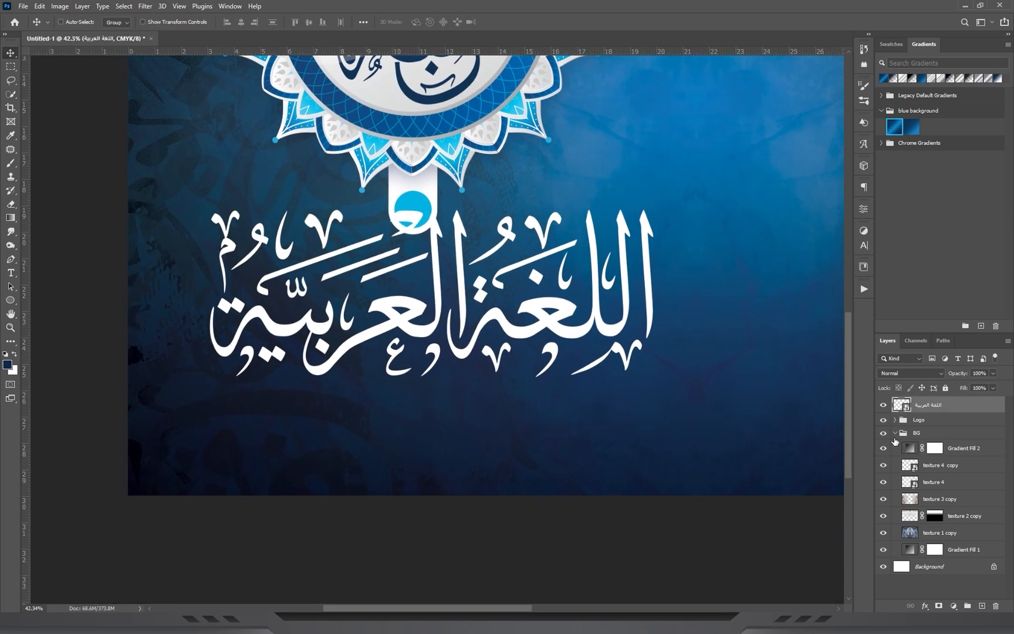
Collapse the BG group and scale the title down to sit under the emblem's tab.
left_click(895, 436)
key("ctrl+t")
left_click_drag(667, 292, 569, 302)
left_click_drag(495, 307, 467, 305)
key("Return")
key("ctrl+space")
left_click_drag(476, 138, 412, 187)
left_click_drag(302, 252, 350, 256)
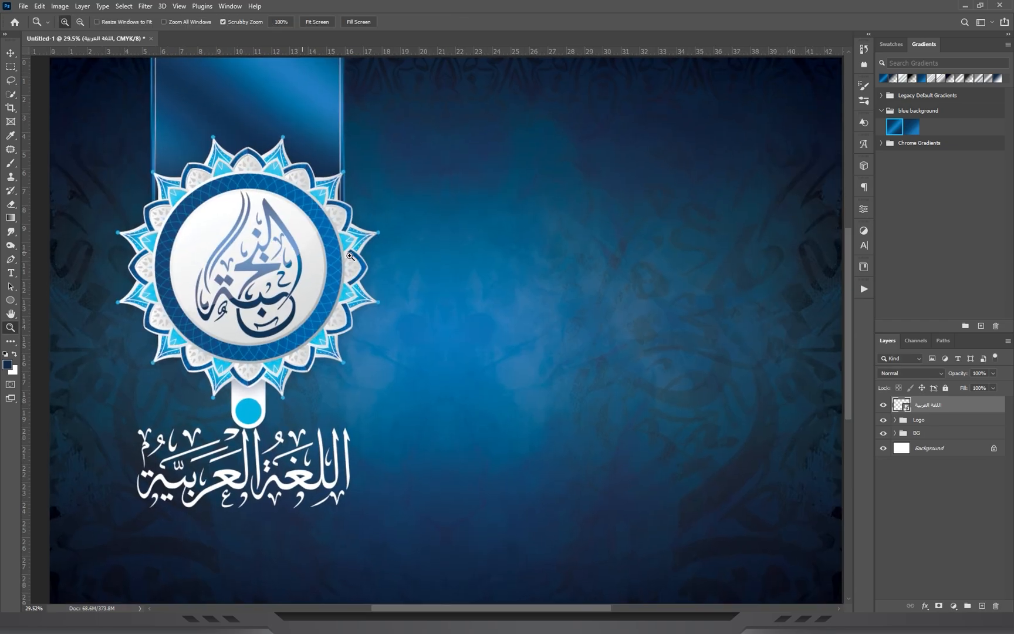
Show the guides and move the Logo group straight up, leaving a gap between the tab and the title.
left_click(895, 420)
left_click(945, 473)
left_click(970, 438, "ctrl")
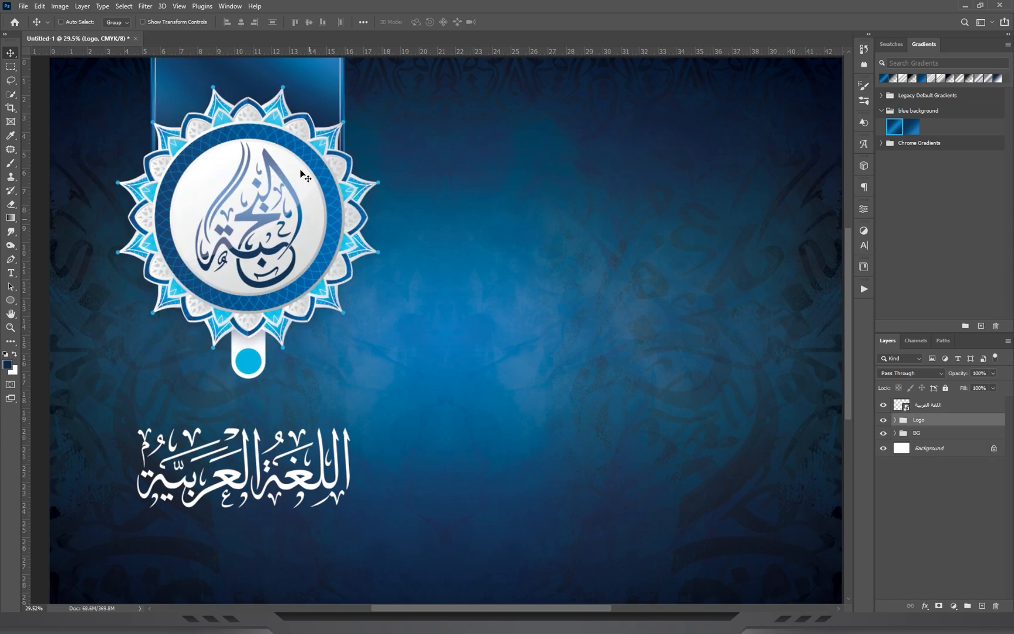
key("ctrl+semicolon")
left_click_drag(300, 173, 301, 189)
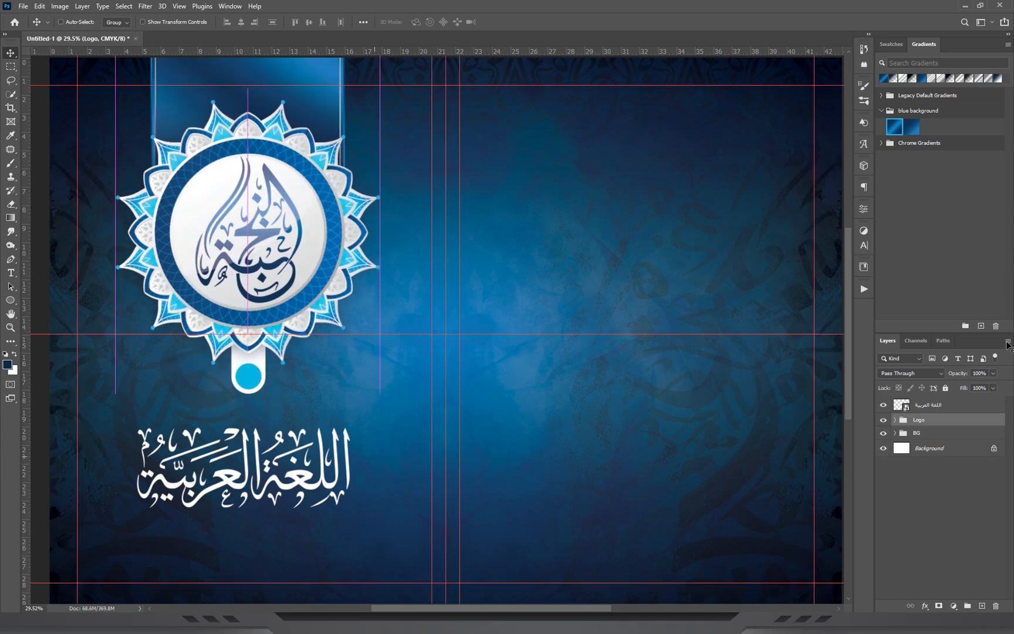
Enlarge the title with Free Transform so it fills more of the width beneath the emblem.
left_click(321, 469, "ctrl")
key("ctrl+t")
left_click_drag(383, 457, 401, 462)
key("Return")
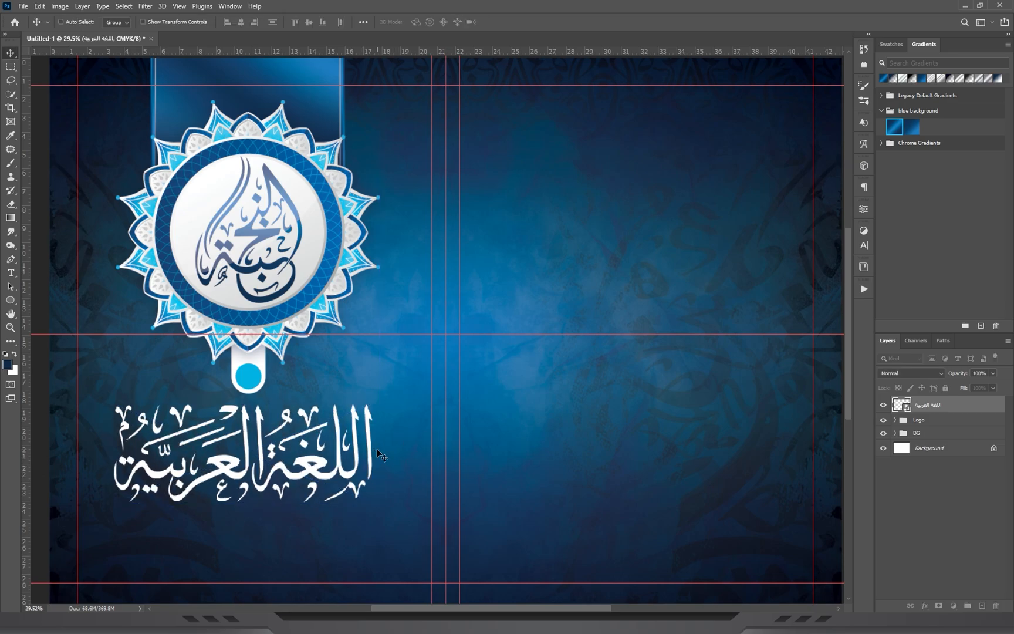
key("ctrl+space")
left_click_drag(217, 359, 239, 370)
left_click_drag(259, 427, 312, 349)
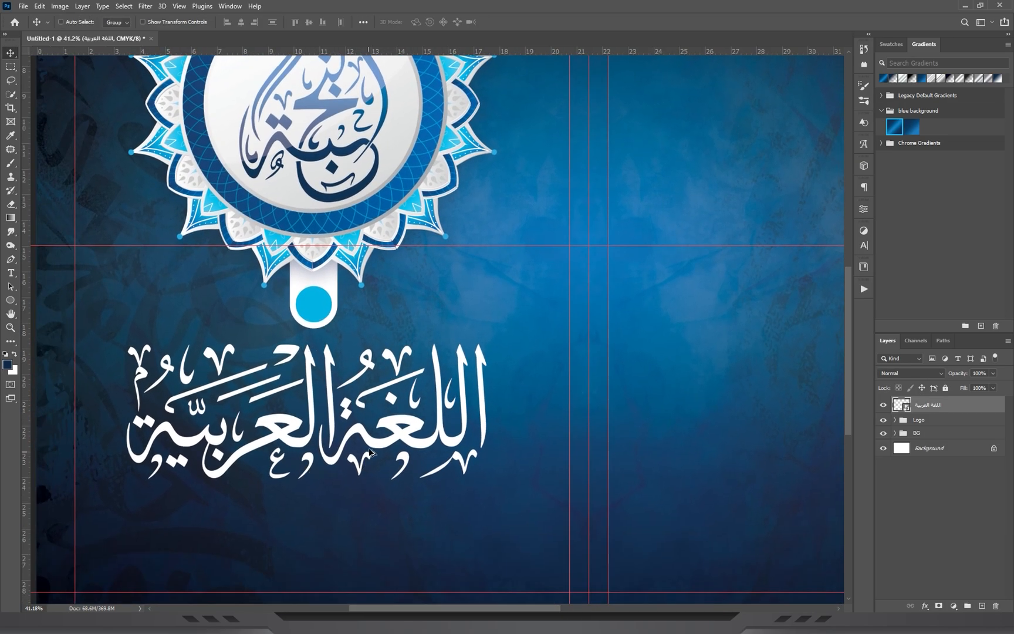
left_click_drag(365, 447, 388, 447)
key("ctrl+space")
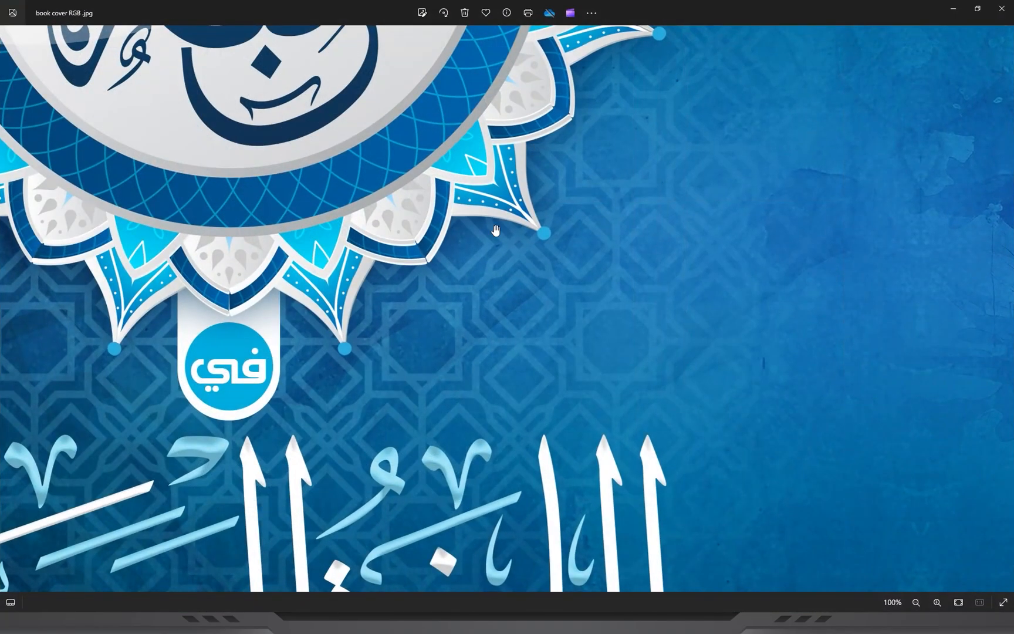
Check the title's colouring in the reference image book cover RGB.jpg, and add a 7fd8f5 solid colour fill layer above the title.
left_click_drag(496, 231, 573, 115)
left_click_drag(531, 395, 692, 199)
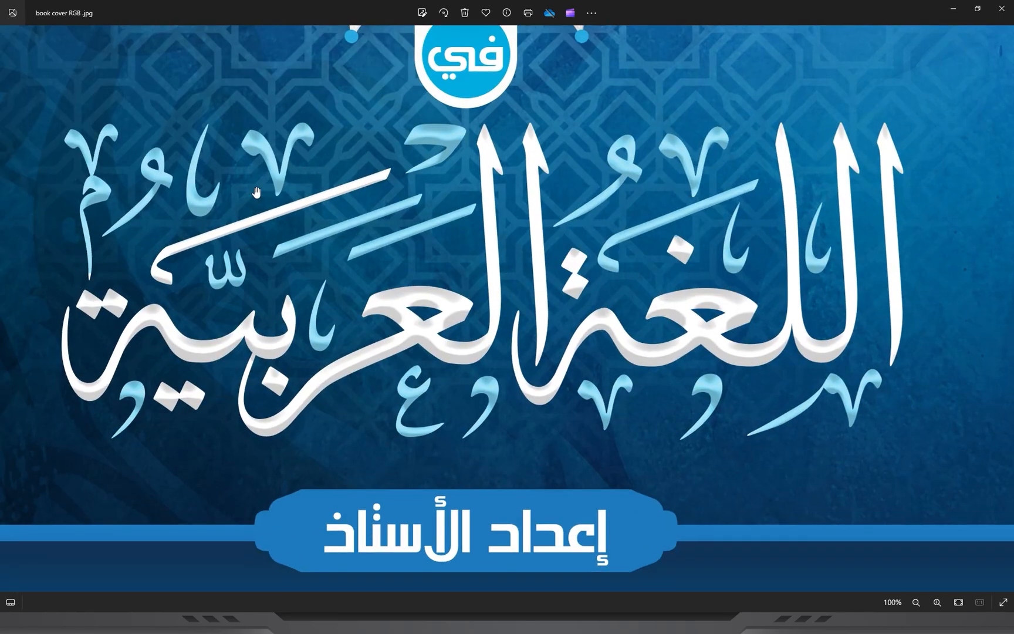
left_click(953, 8)
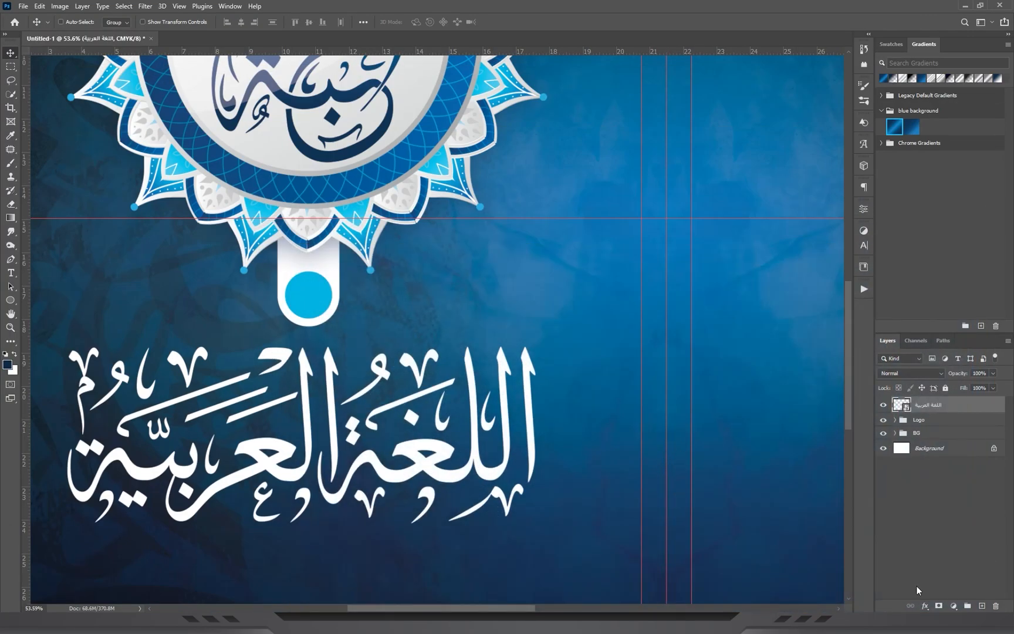
left_click(953, 606)
left_click(945, 421)
left_click(891, 45)
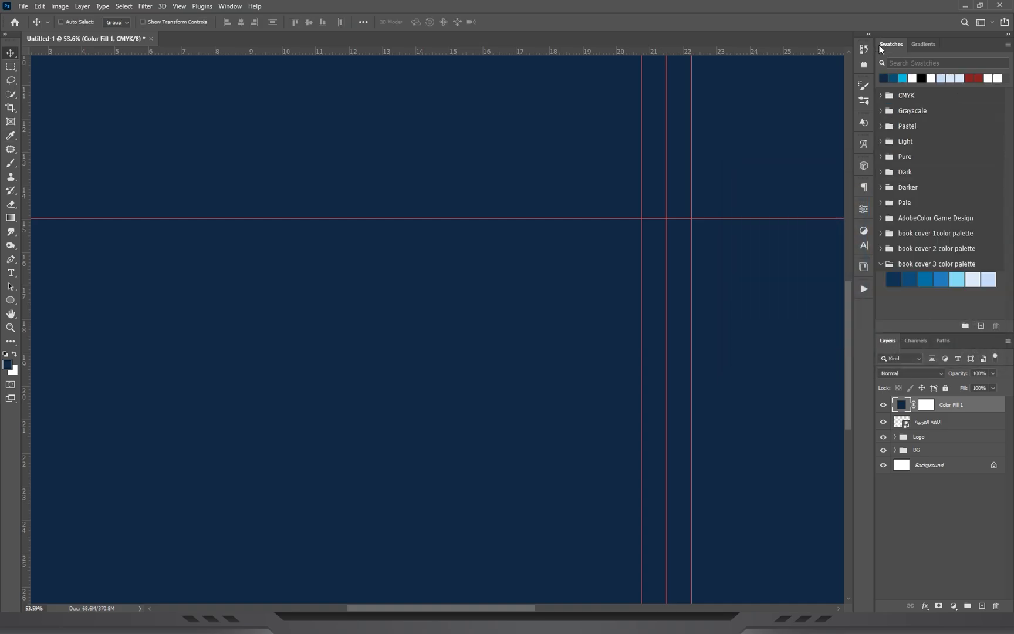
double_click(902, 404)
left_click_drag(880, 169, 687, 155)
left_click(958, 284)
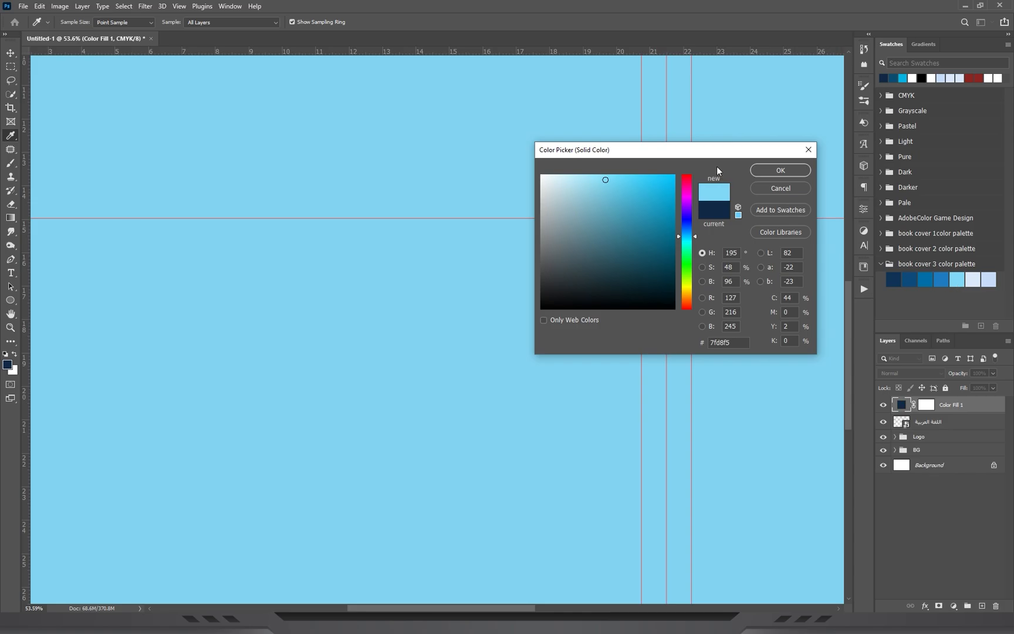
left_click(778, 170)
Clip the light blue colour fill to the title layer and invert its layer mask to black.
right_click(961, 403)
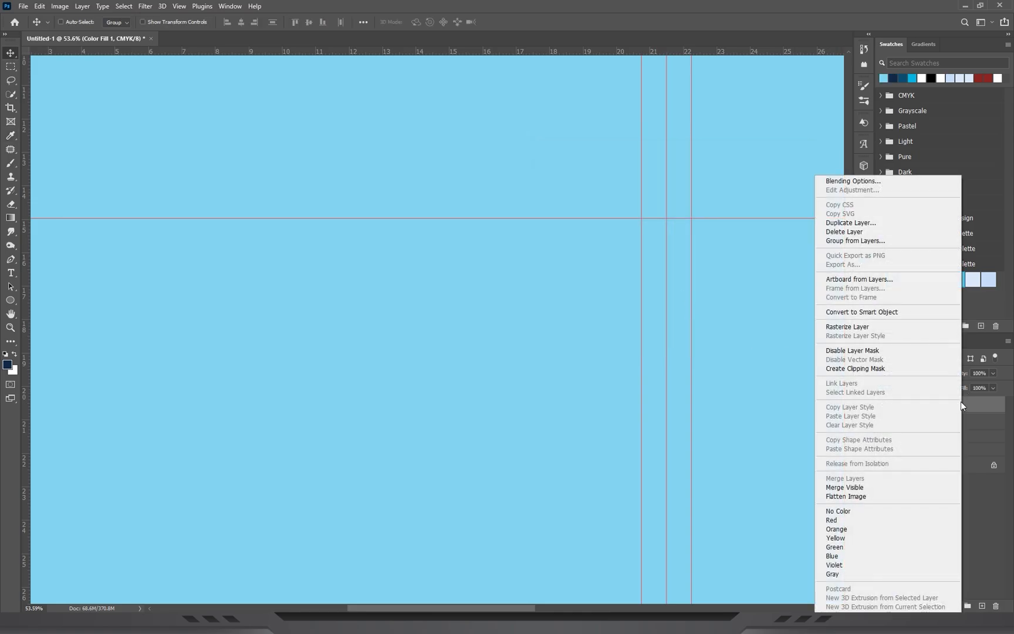
left_click(886, 369)
left_click_drag(411, 454, 577, 354)
left_click_drag(577, 353, 640, 353)
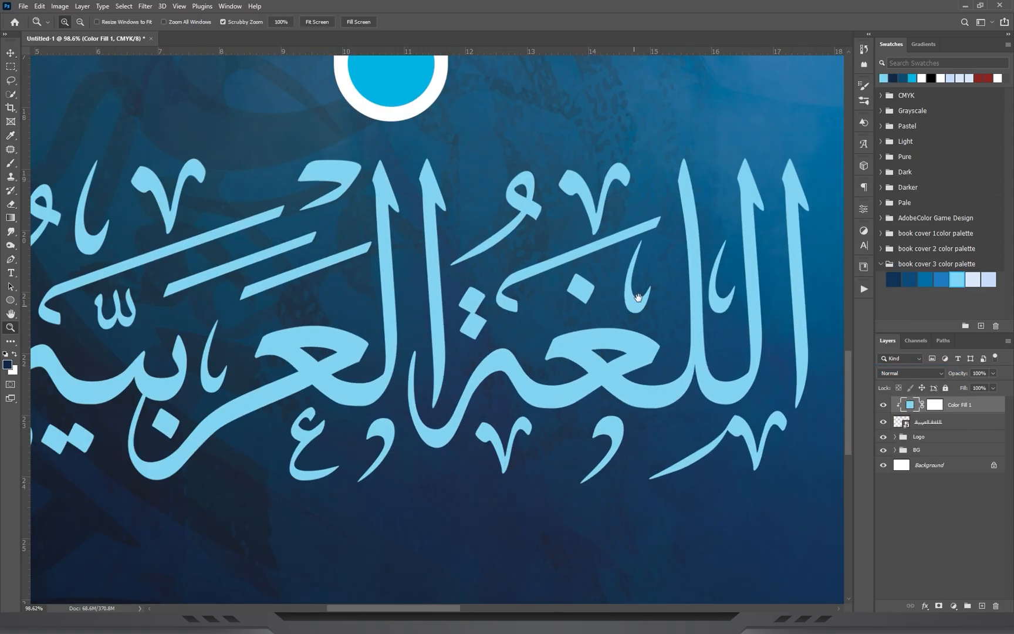
left_click_drag(430, 414, 376, 431)
left_click(937, 405)
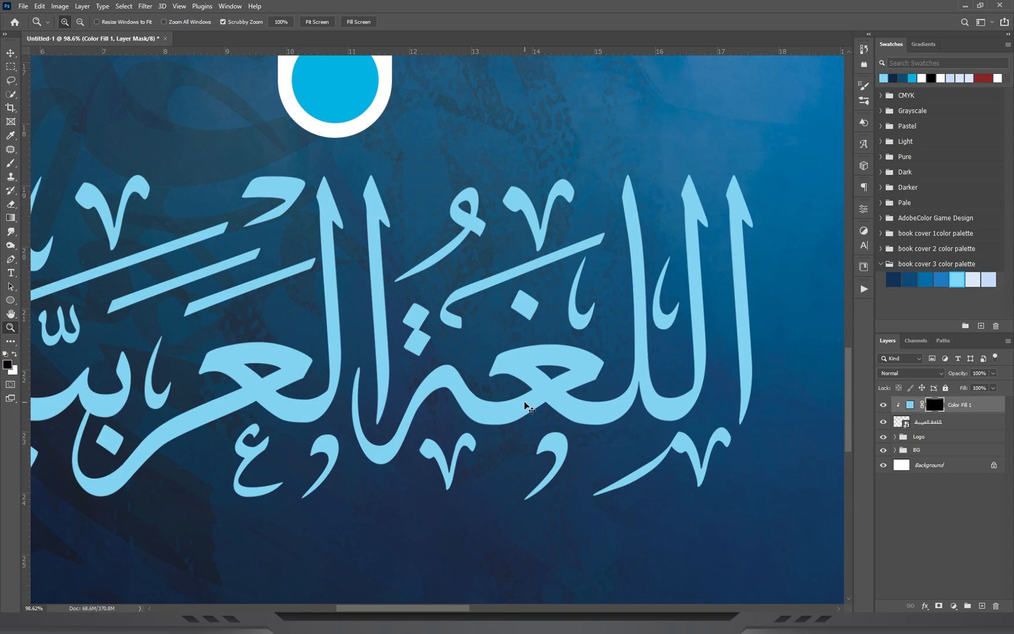
key("ctrl+i")
Brush white on the fill's mask over the V-shaped mark above اللغة, and paint black over the spill on the neighbouring mark.
left_click_drag(625, 162, 675, 164)
left_click_drag(568, 335, 564, 351)
left_click_drag(422, 226, 438, 228)
left_click(9, 166)
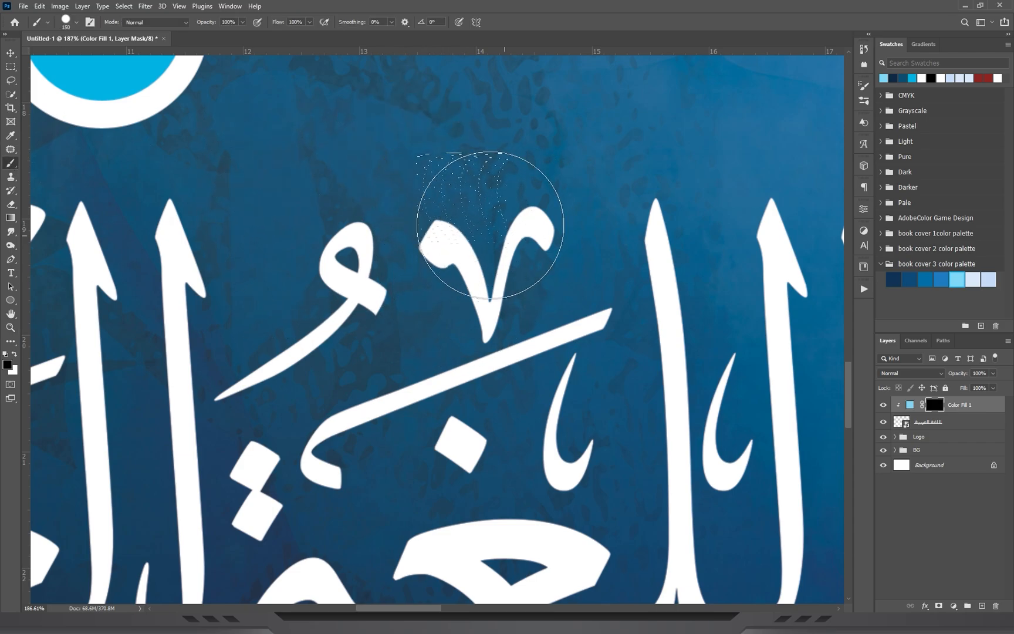
key("x")
mouse_move(463, 264)
left_mouse_down()
mouse_move(488, 218)
mouse_move(468, 226)
left_mouse_up()
left_click_drag(462, 302, 467, 301)
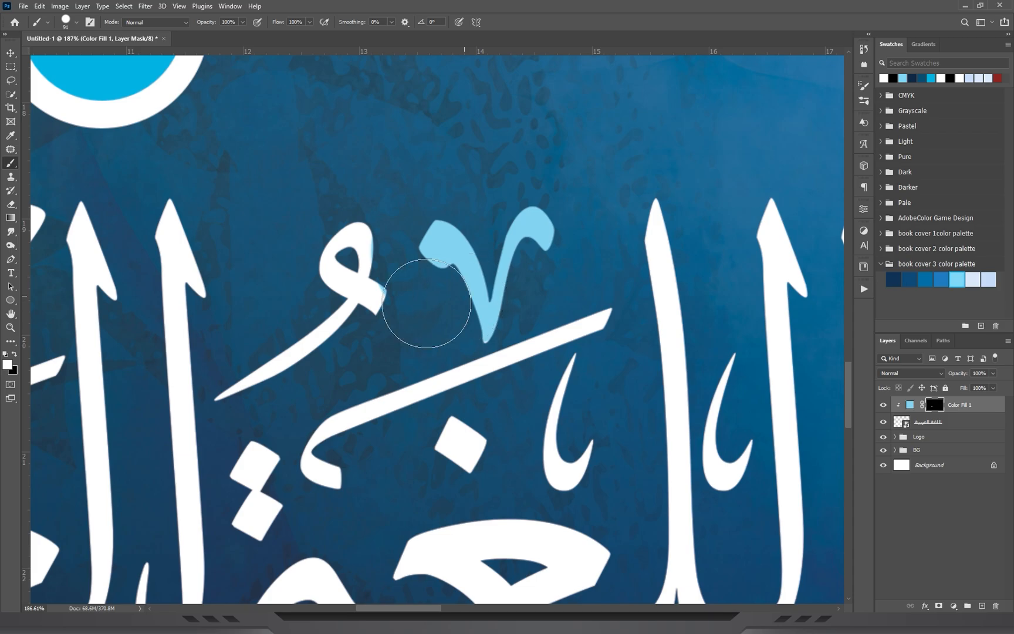
left_click(14, 355)
left_click_drag(352, 267, 391, 269)
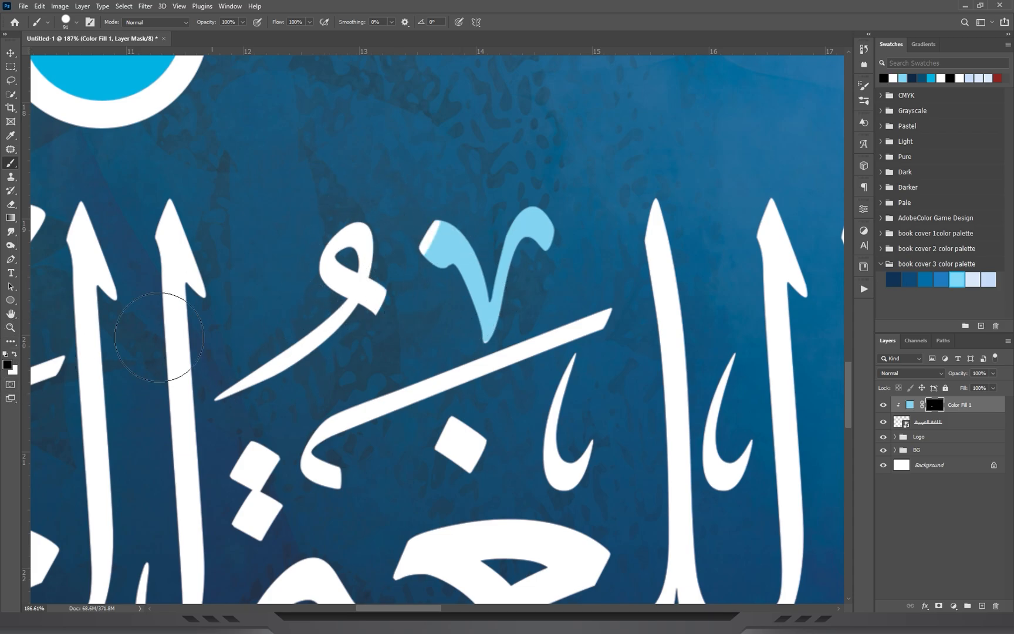
Paint the mask white over the long slanted strokes and small marks along the upper part of the title.
left_click(15, 353)
mouse_move(324, 323)
left_mouse_down()
mouse_move(361, 247)
mouse_move(431, 237)
left_mouse_up()
mouse_move(593, 325)
left_mouse_down()
mouse_move(627, 414)
mouse_move(593, 468)
mouse_move(323, 464)
left_mouse_up()
key("ctrl+z")
scroll(438, 329, "down", 2)
left_click_drag(294, 363, 591, 310)
left_click_drag(329, 359, 478, 303)
Reduce the brush to about 121 px and paint black over the light blue spill on العربية's tall vertical letter.
key("x")
left_click_drag(506, 233, 484, 236)
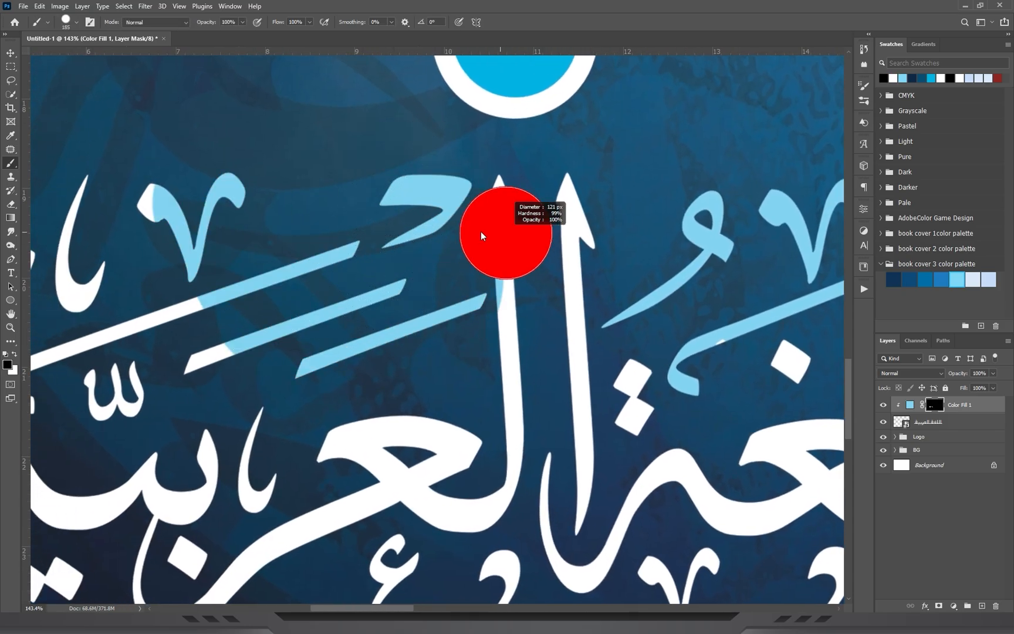
left_click_drag(500, 288, 500, 308)
key("x")
Paint the mask with the Brush over the remaining small marks and vowel signs above, between and below the title's letters.
left_click_drag(148, 268, 441, 291)
left_click_drag(423, 412, 328, 411)
left_click_drag(299, 279, 198, 175)
left_click_drag(528, 411, 324, 284)
left_click_drag(491, 452, 478, 523)
key("x")
key("x")
right_click(10, 164)
left_click(54, 163)
left_click_drag(312, 368, 0, 361)
left_click_drag(747, 571, 566, 549)
mouse_move(698, 315)
left_mouse_down()
mouse_move(521, 471)
mouse_move(798, 362)
left_mouse_up()
left_click_drag(453, 329, 381, 356)
left_click_drag(799, 294, 767, 317)
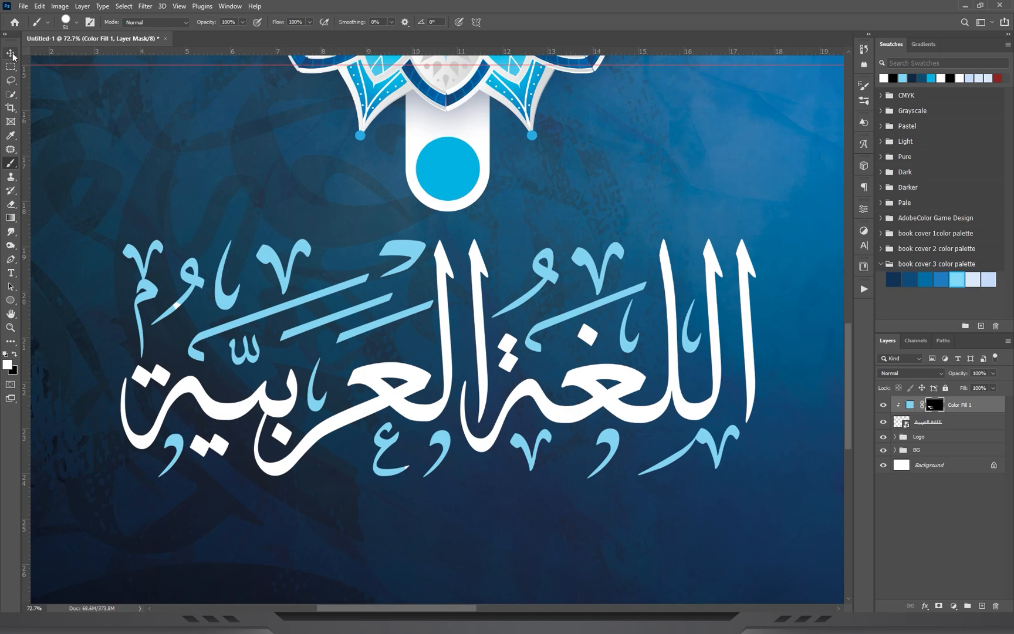
Group the Color Fill 1 layer with the title layer.
left_click(12, 54)
left_click(949, 421, "shift")
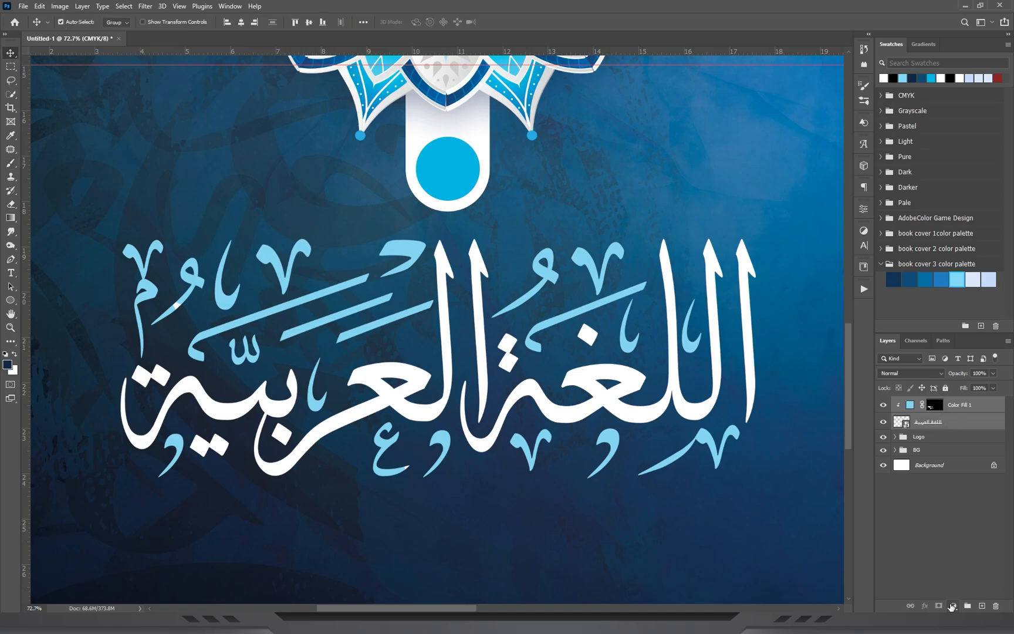
key("ctrl+g")
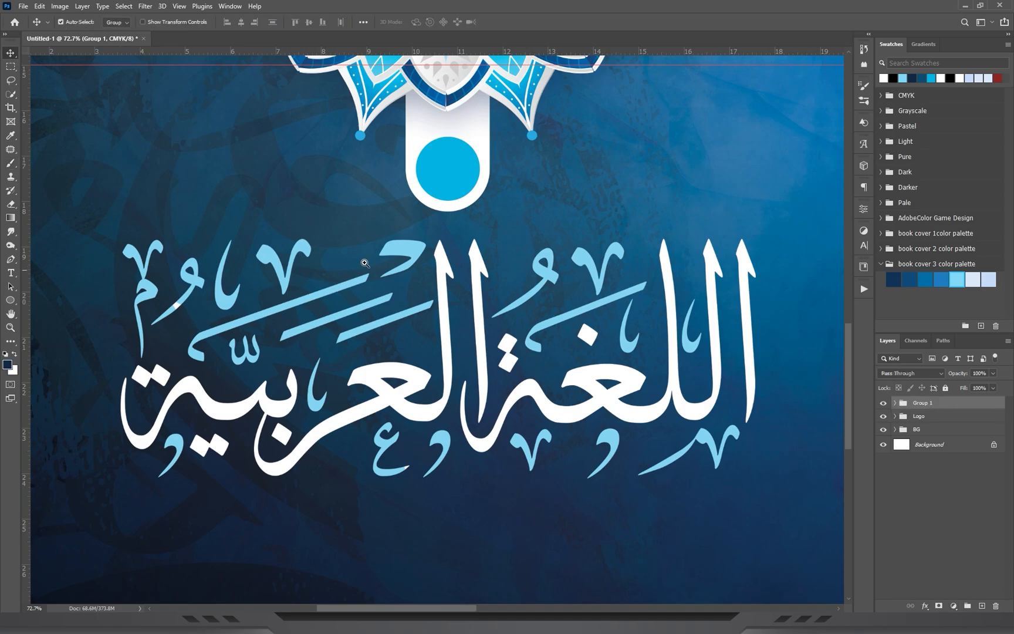
left_click_drag(388, 252, 1, 73)
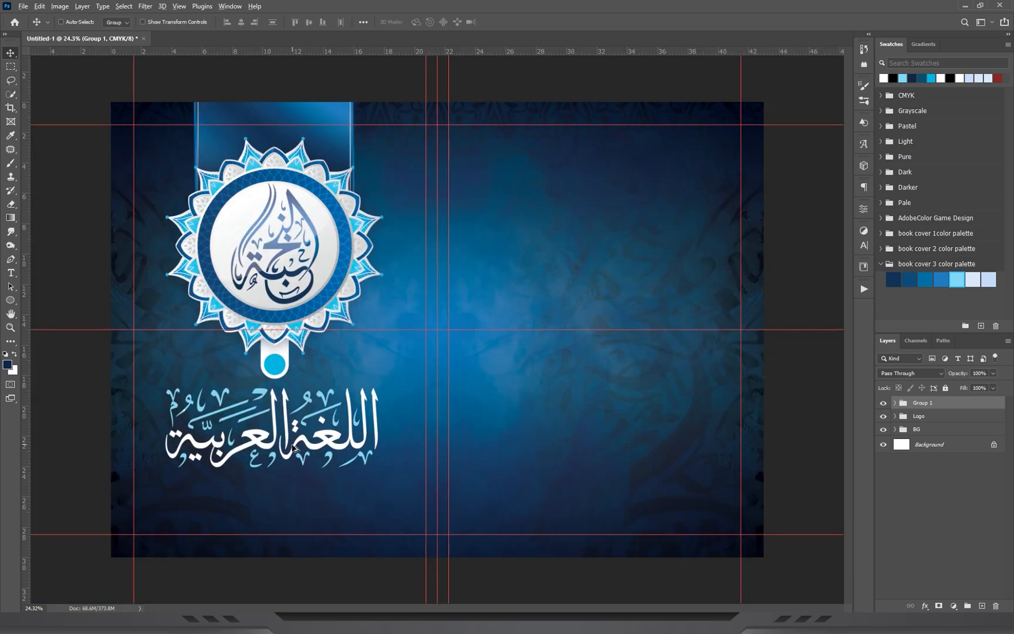
Duplicate the two-tone Arabic title group to the upper part of the cover's other half.
left_click_drag(295, 369, 551, 117)
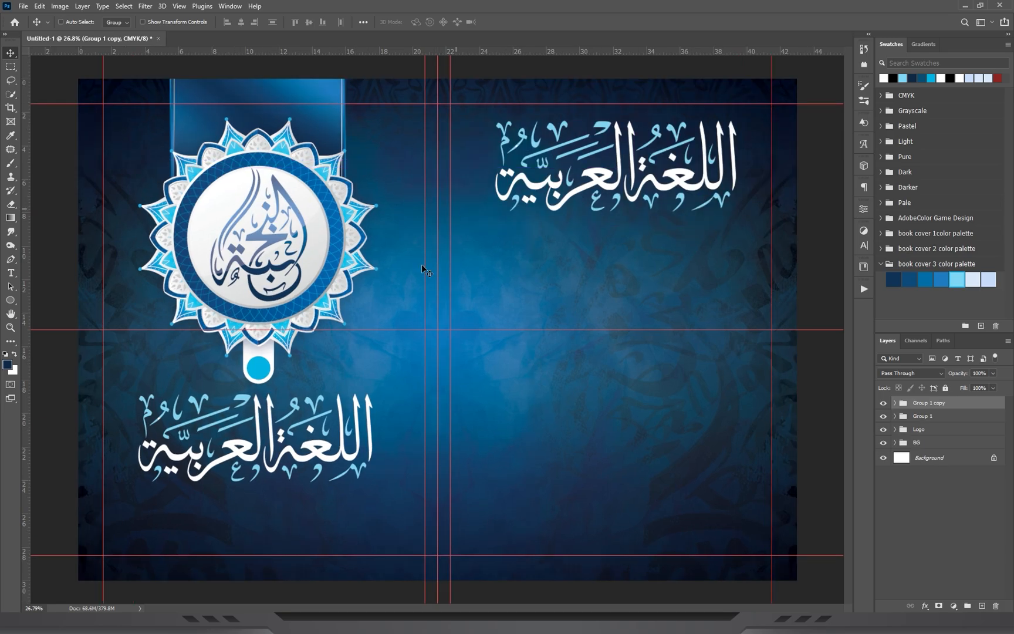
left_click_drag(269, 294, 246, 258)
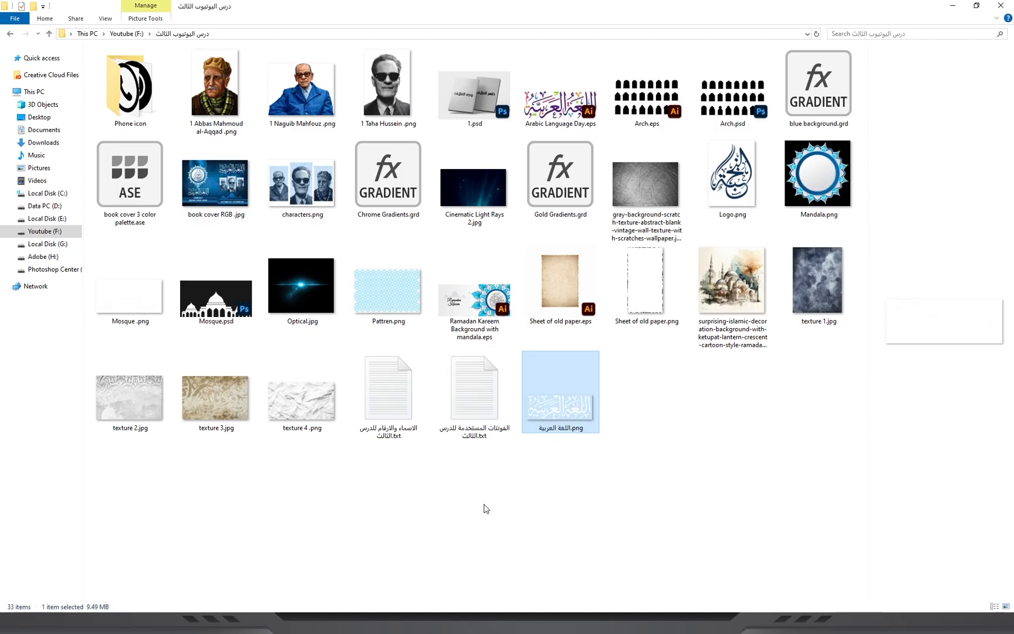
Place the Sheet of old paper image in the cover below the duplicated title.
left_click(613, 252)
left_click_drag(631, 320, 657, 355)
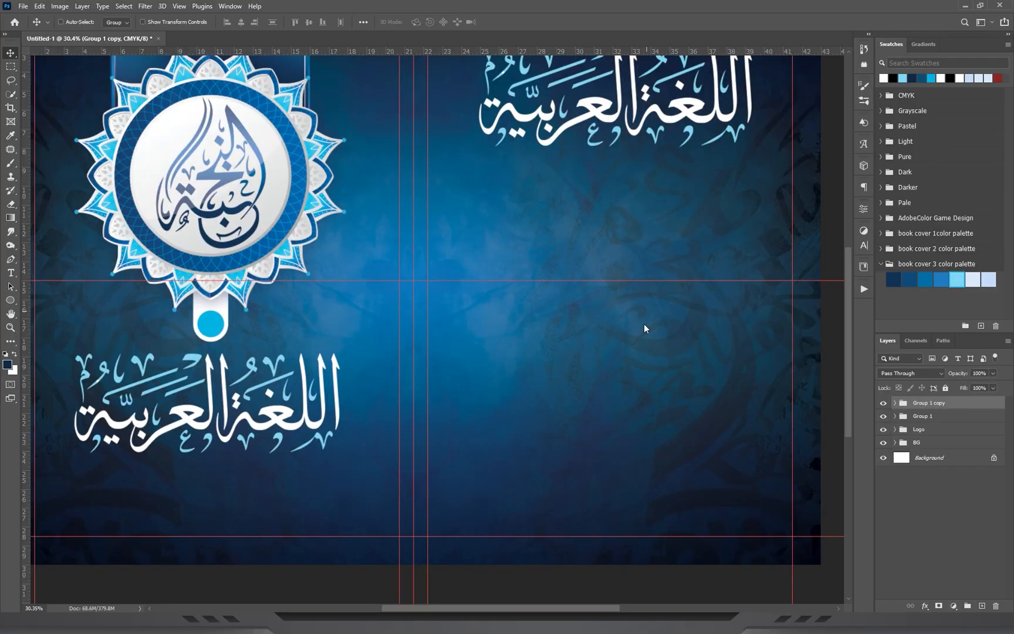
left_click_drag(641, 317, 642, 320)
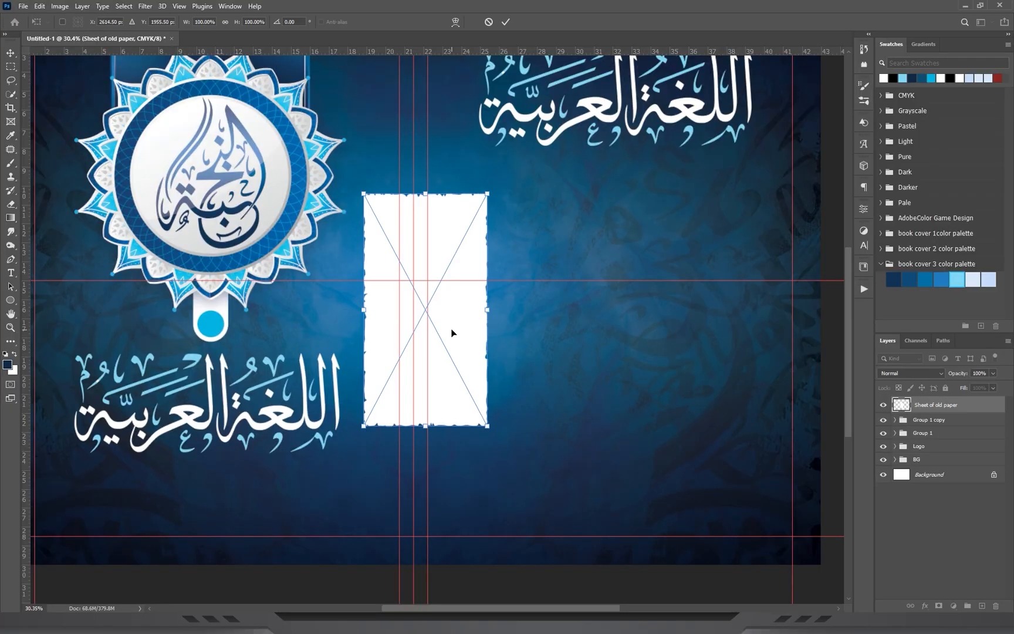
left_click_drag(453, 333, 681, 322)
key("Return")
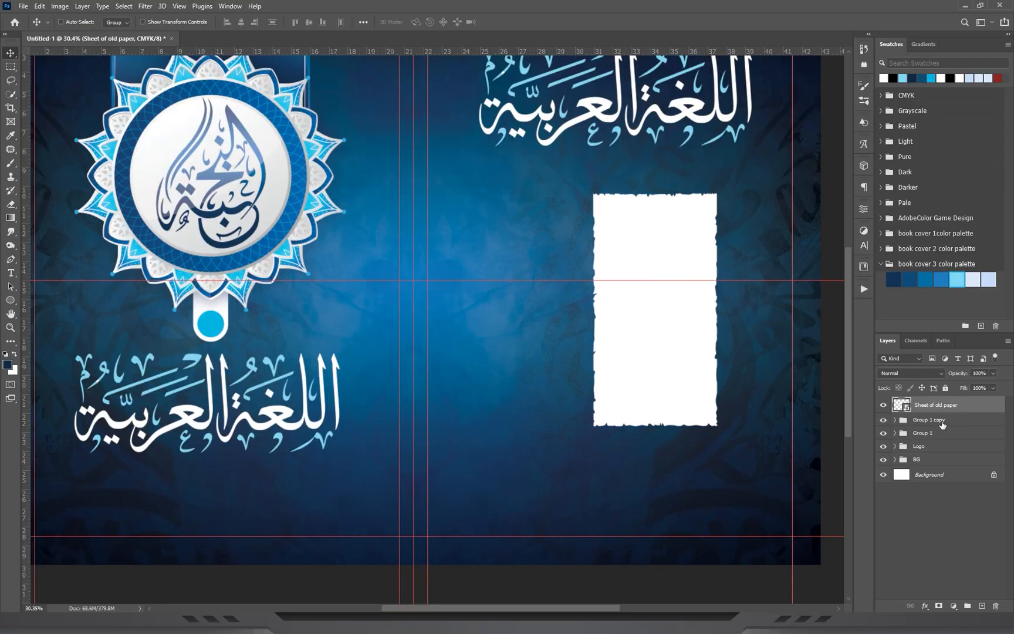
Rename the duplicated title group arabic 2 and the original title group arabic 1.
double_click(942, 422)
type("arabic 2")
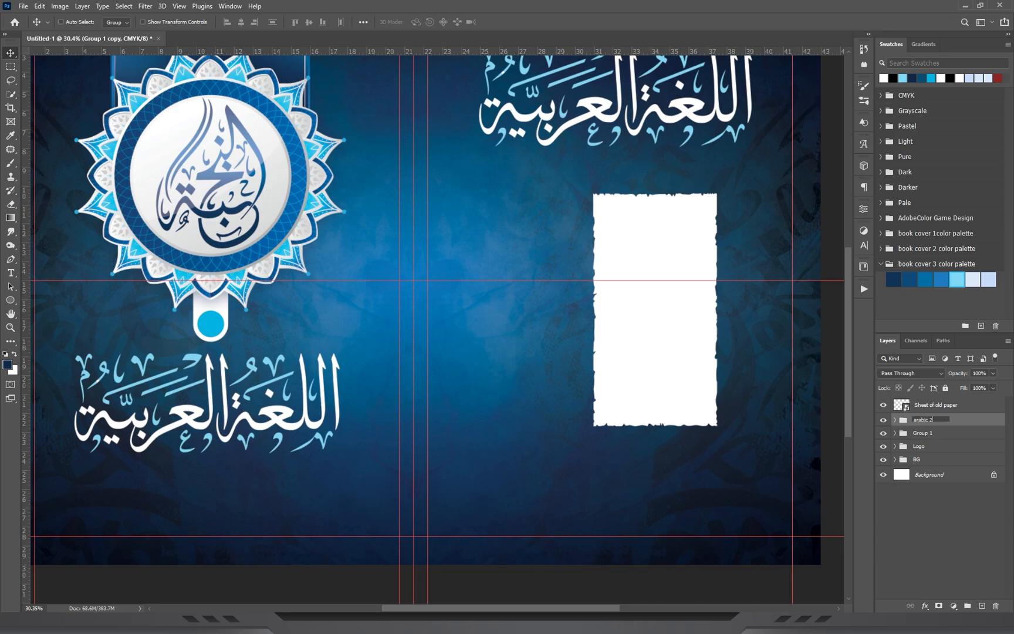
key("Return")
double_click(931, 436)
type("arabic 2")
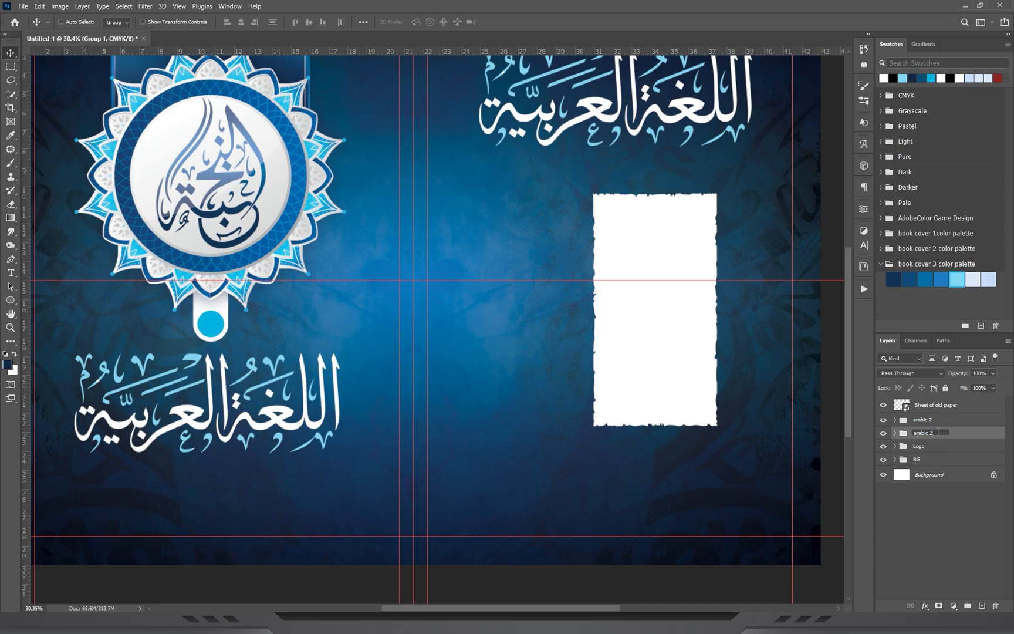
key("Return")
Add a light blue #c6dcfa Solid Color fill layer above Sheet of old paper and clip it to the sheet.
left_click(937, 407)
left_click_drag(684, 261, 658, 265)
key("ctrl+t")
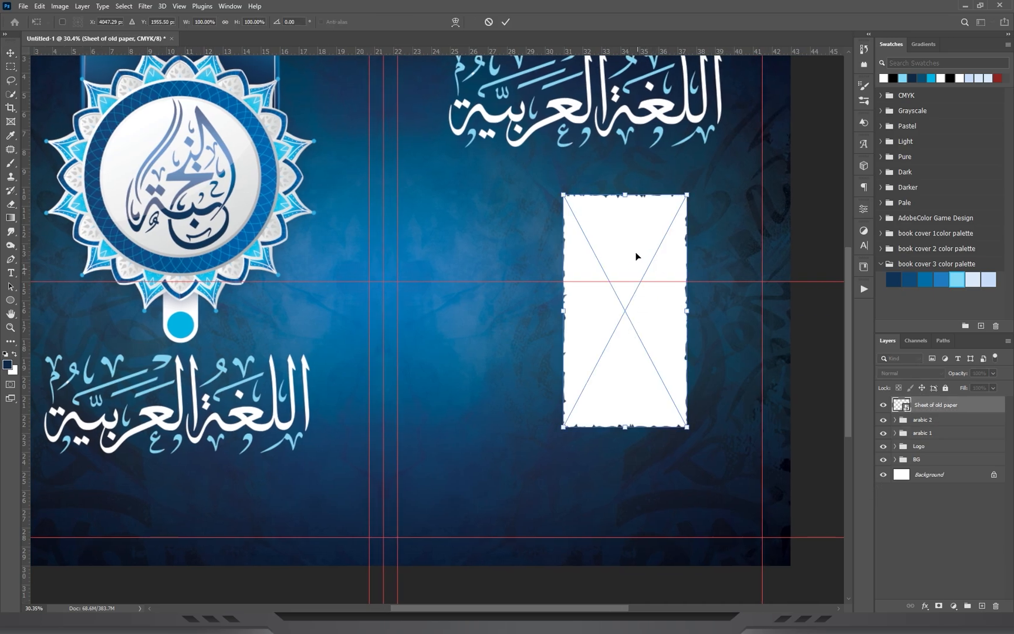
left_click_drag(622, 215, 613, 243)
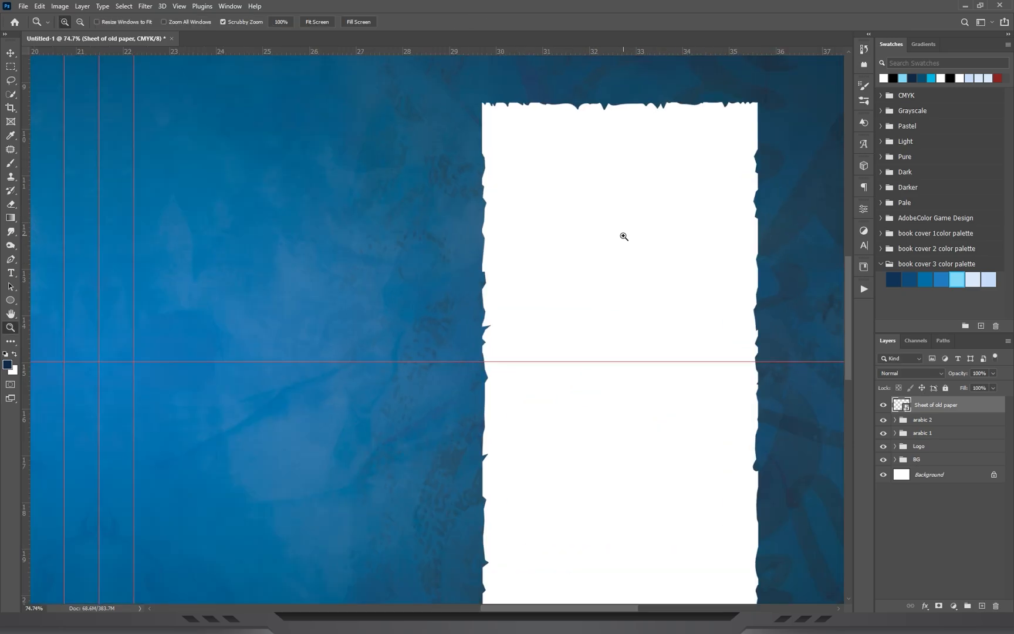
left_click_drag(597, 218, 532, 143)
left_click(954, 605)
left_click(950, 415)
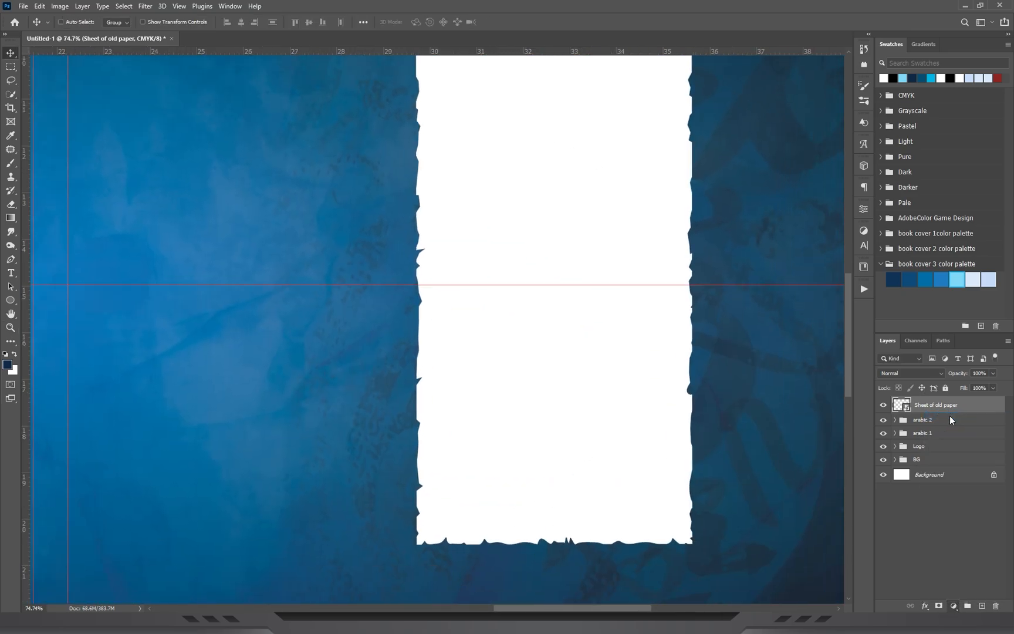
left_click(990, 278)
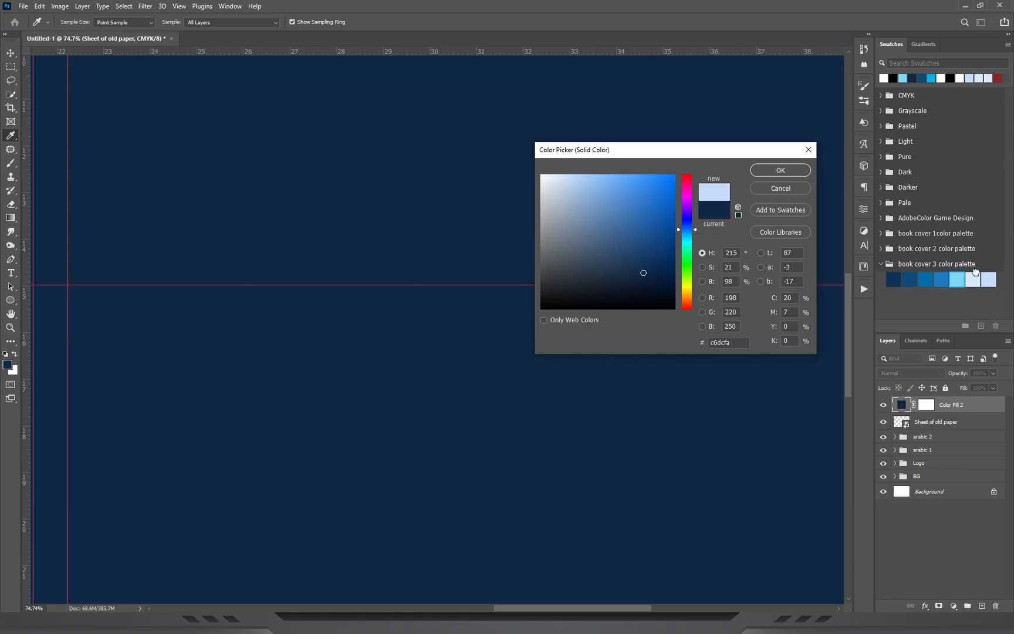
left_click(781, 170)
right_click(974, 407)
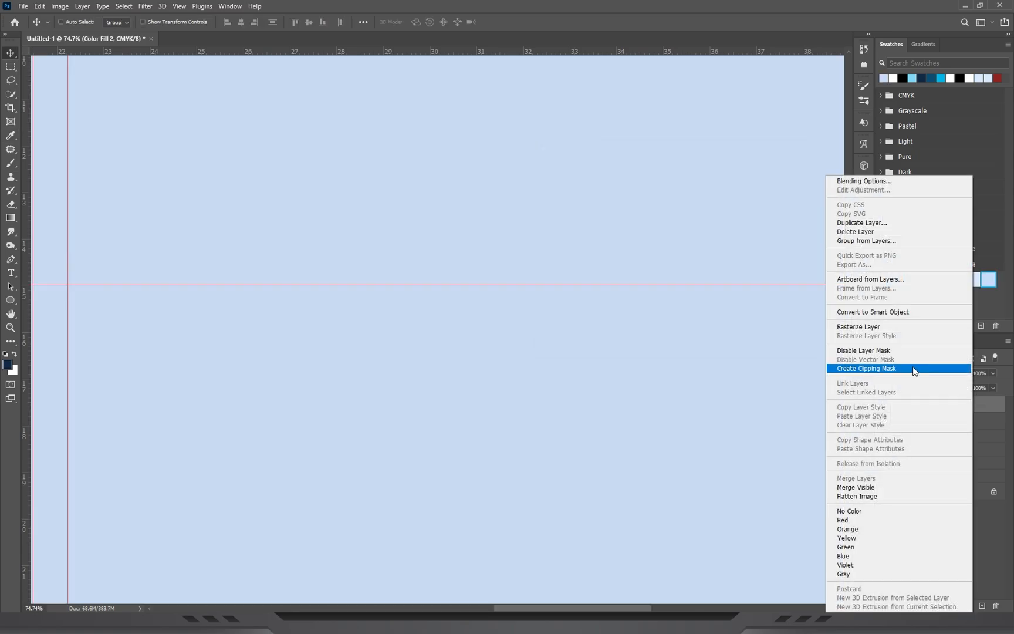
left_click(867, 370)
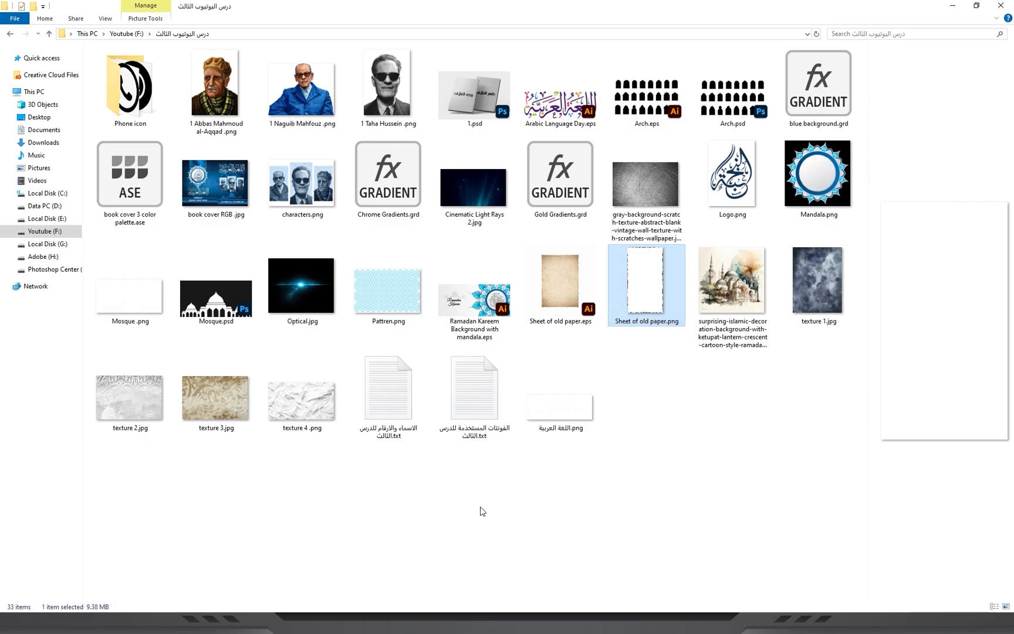
Place the 1 Taha Hussein portrait over the light blue paper sheet, covering its full height.
left_click_drag(387, 88, 556, 370)
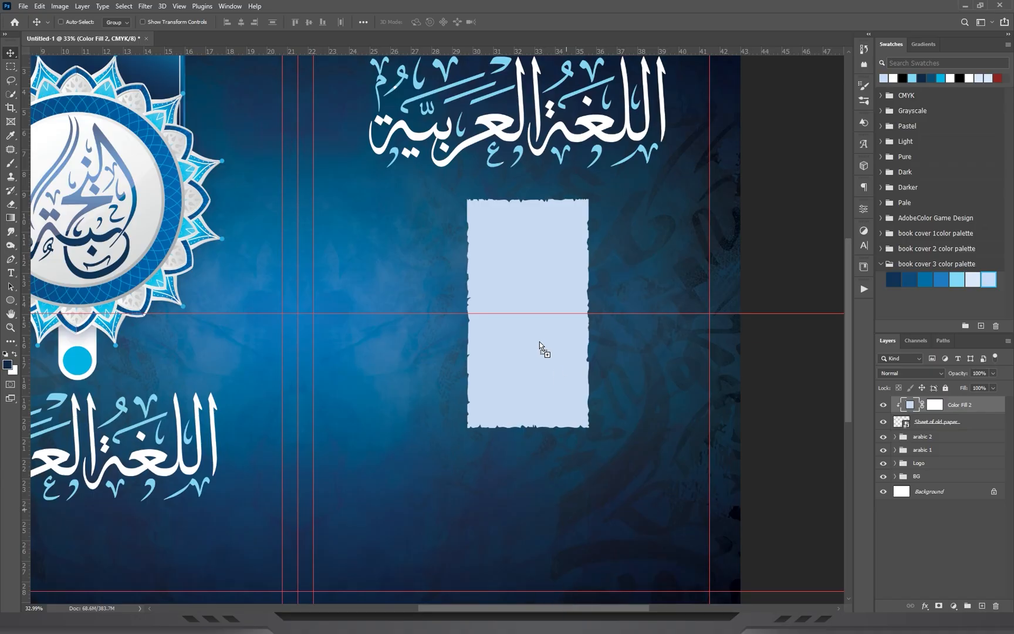
left_click_drag(601, 329, 333, 352)
left_click_drag(203, 371, 475, 365)
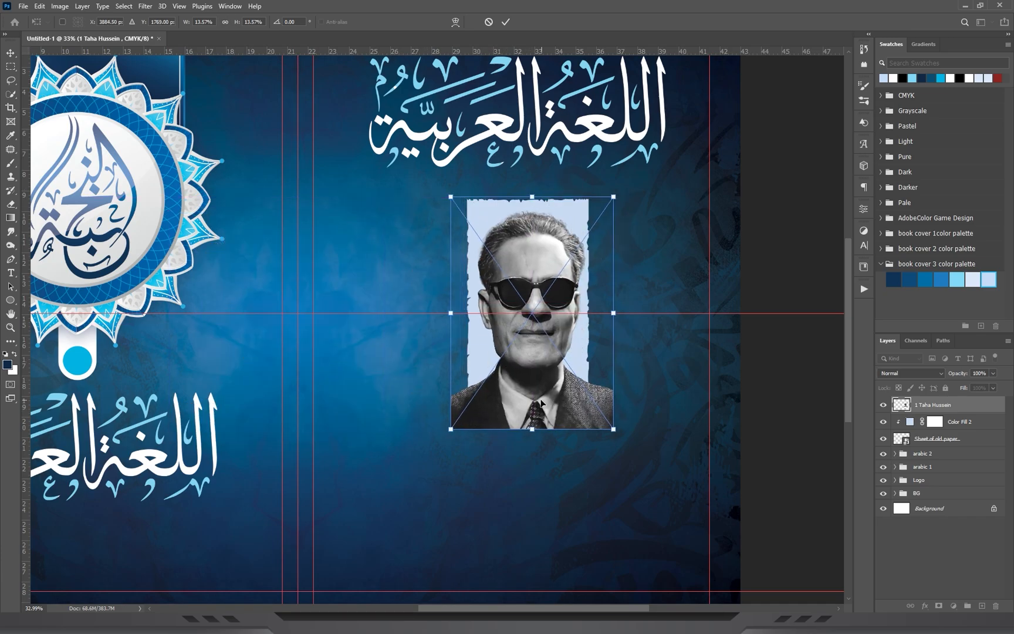
left_click_drag(550, 405, 547, 404)
key("Return")
Clip the Taha Hussein portrait layer to the torn paper sheet with a clipping mask.
scroll(613, 347, "up", 5)
right_click(951, 406)
left_click(973, 405)
right_click(974, 405)
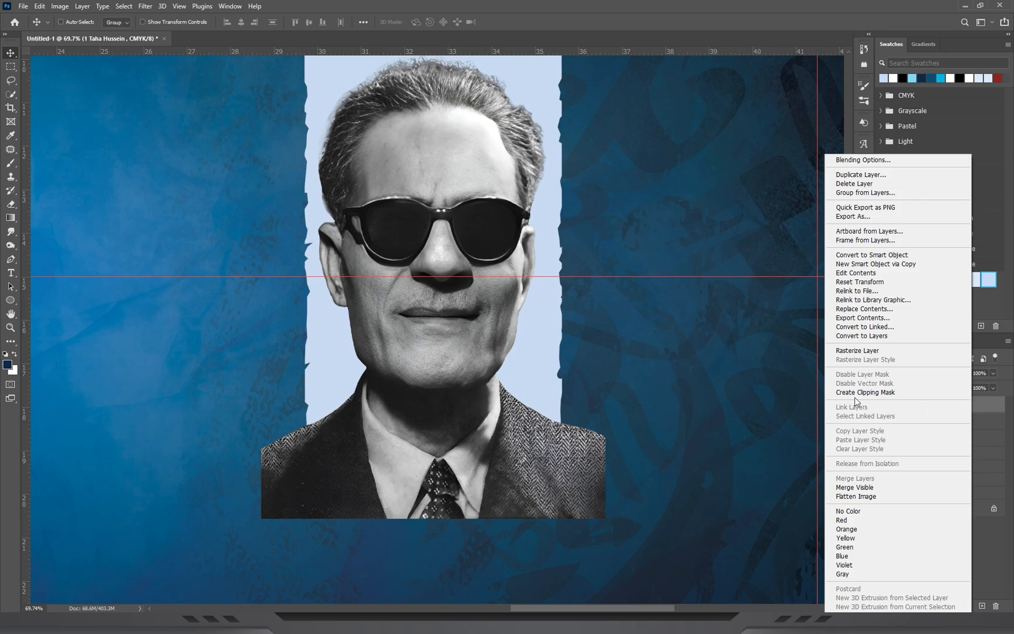
left_click(880, 390)
Place the texture 4 image above the portrait, rotated 90° and scaled down to just cover the paper sheet.
left_click_drag(455, 279, 562, 351)
left_click_drag(561, 306, 552, 209)
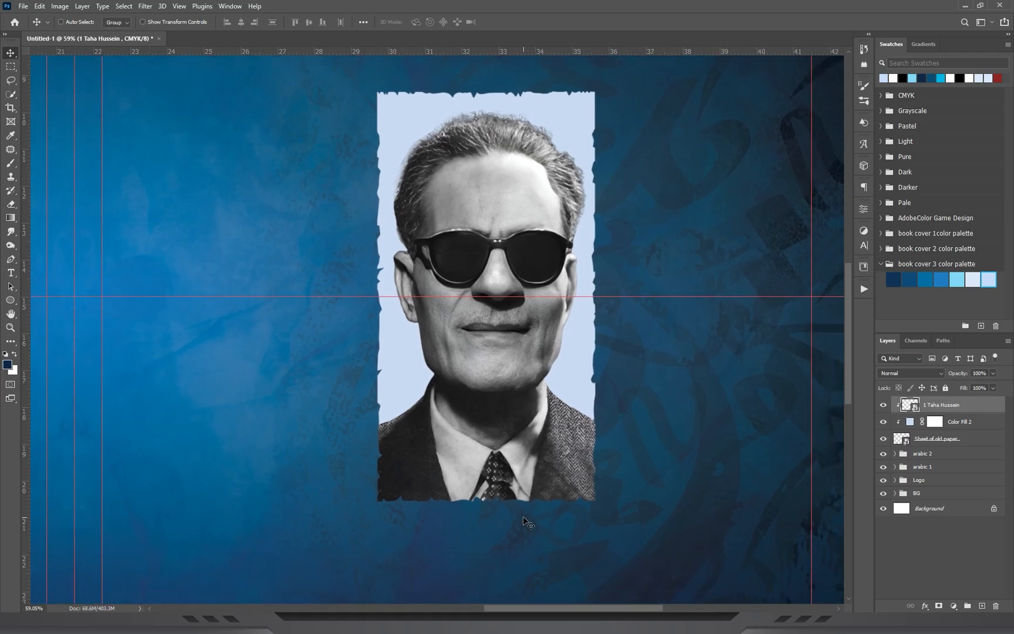
left_click(587, 623)
left_click(397, 532)
left_click_drag(318, 392, 617, 290)
left_click_drag(788, 189, 616, 393)
left_click_drag(598, 179, 607, 299)
scroll(607, 300, "up", 3)
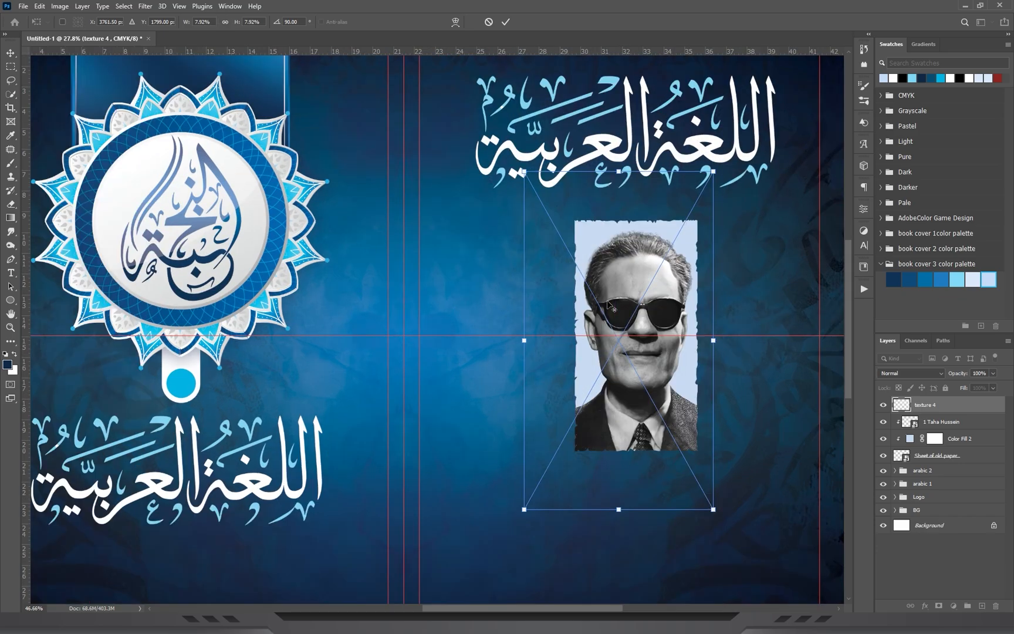
key("Return")
left_click_drag(493, 359, 555, 367)
key("Return")
Set the texture 4 layer's blend mode to Multiply and clip it to the paper sheet.
left_click(910, 373)
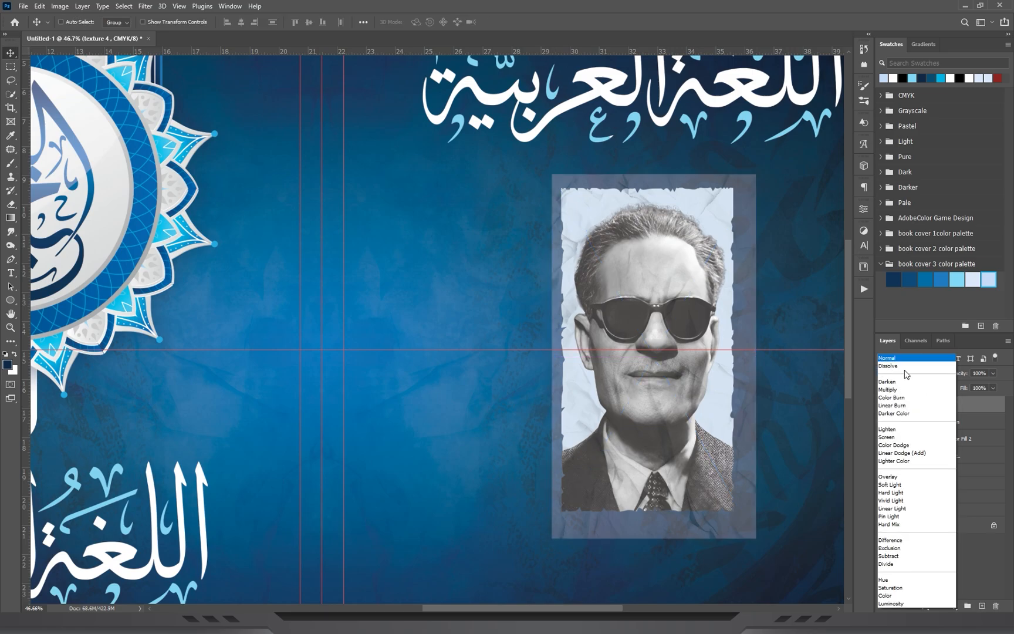
left_click(893, 391)
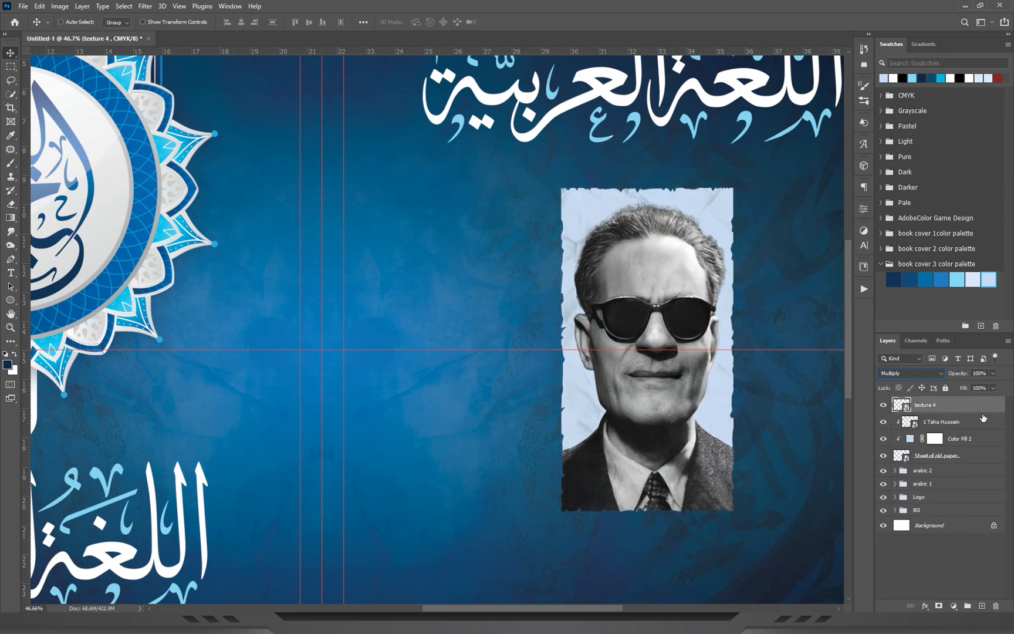
right_click(975, 407)
left_click(876, 392)
key("z")
left_click_drag(644, 312, 705, 315)
Place the gray scratched wall texture rotated -90° and scaled down to cover the portrait's paper sheet.
left_click(657, 624)
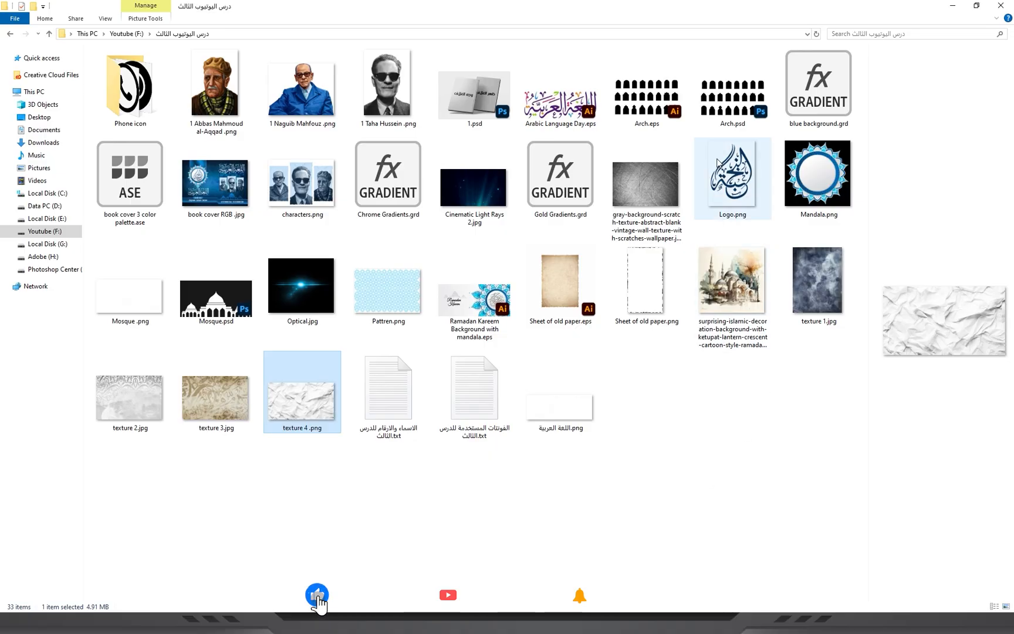
left_click(640, 194)
left_click_drag(647, 201, 587, 287)
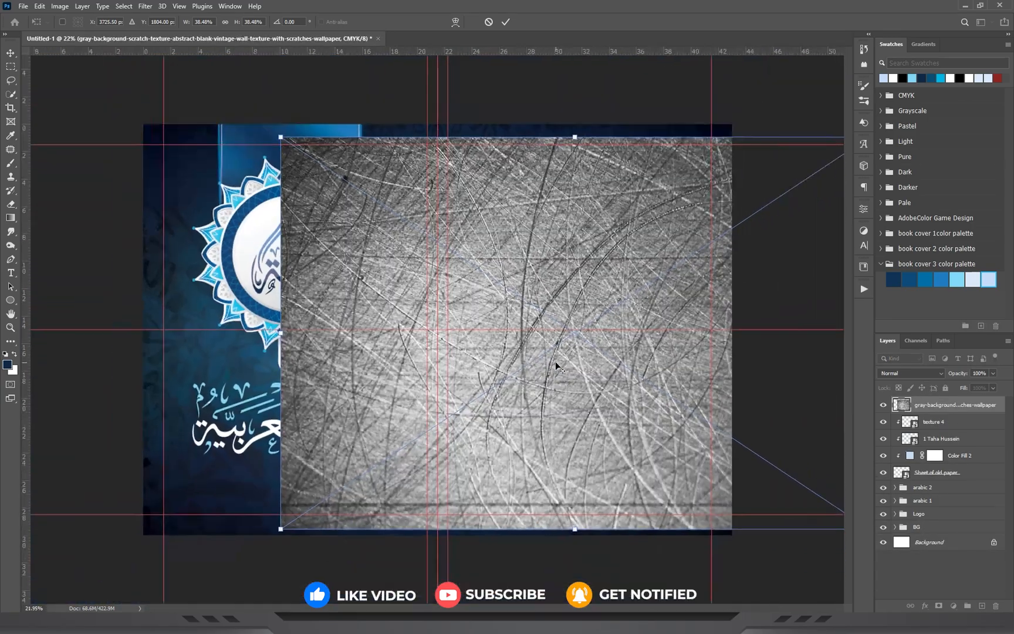
left_click_drag(581, 525, 599, 319)
left_click_drag(604, 376, 695, 253)
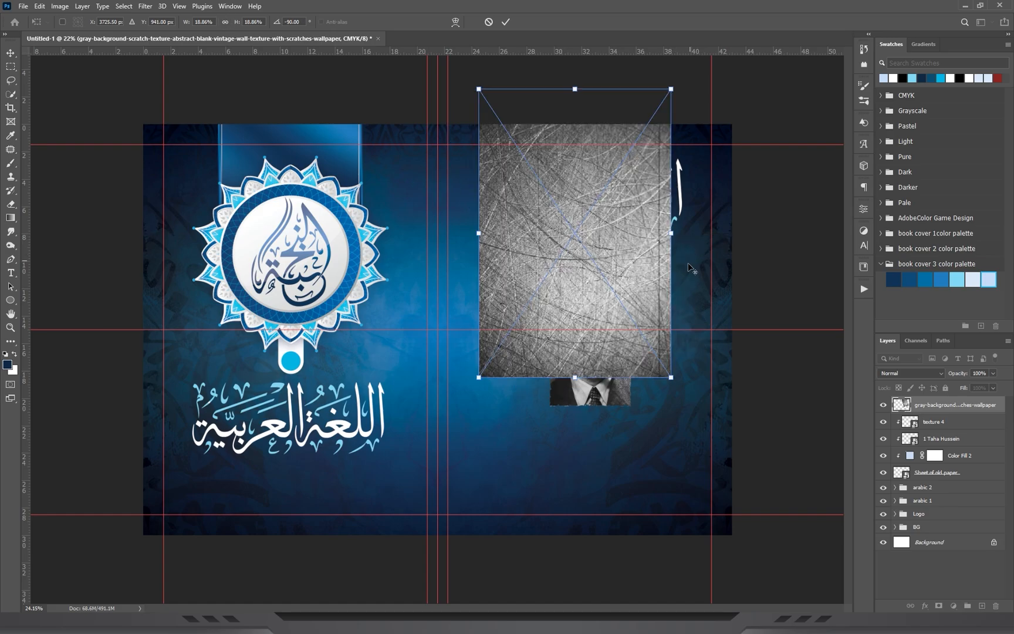
scroll(687, 264, "up", 6)
key("Escape")
left_click_drag(533, 515, 537, 403)
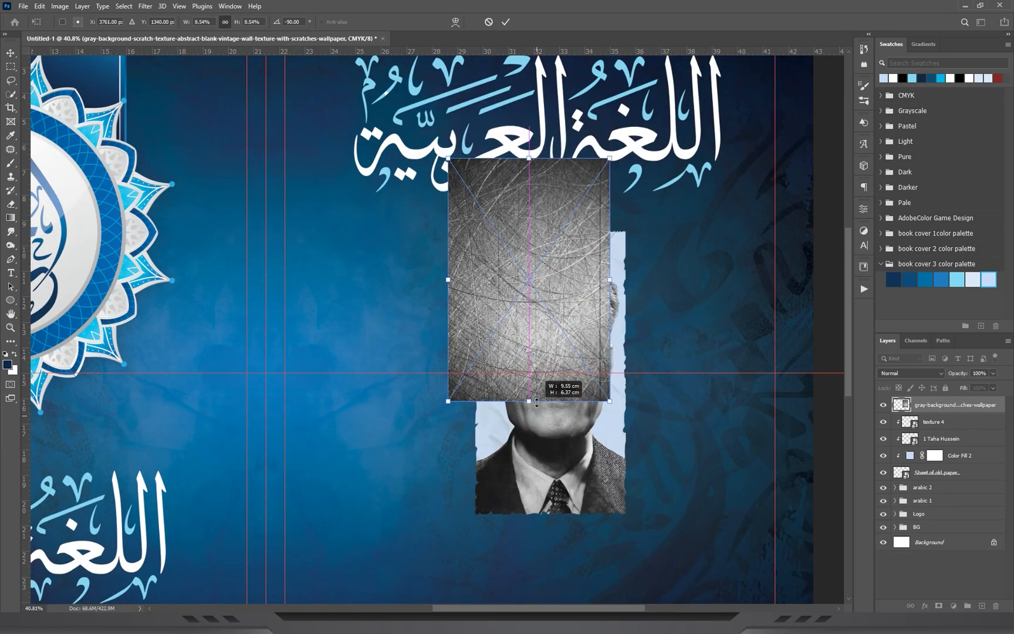
left_click_drag(536, 278, 563, 397)
left_click_drag(557, 277, 559, 228)
key("Return")
Clip the gray scratch texture layer to the paper sheet and open its blend mode choices.
right_click(957, 407)
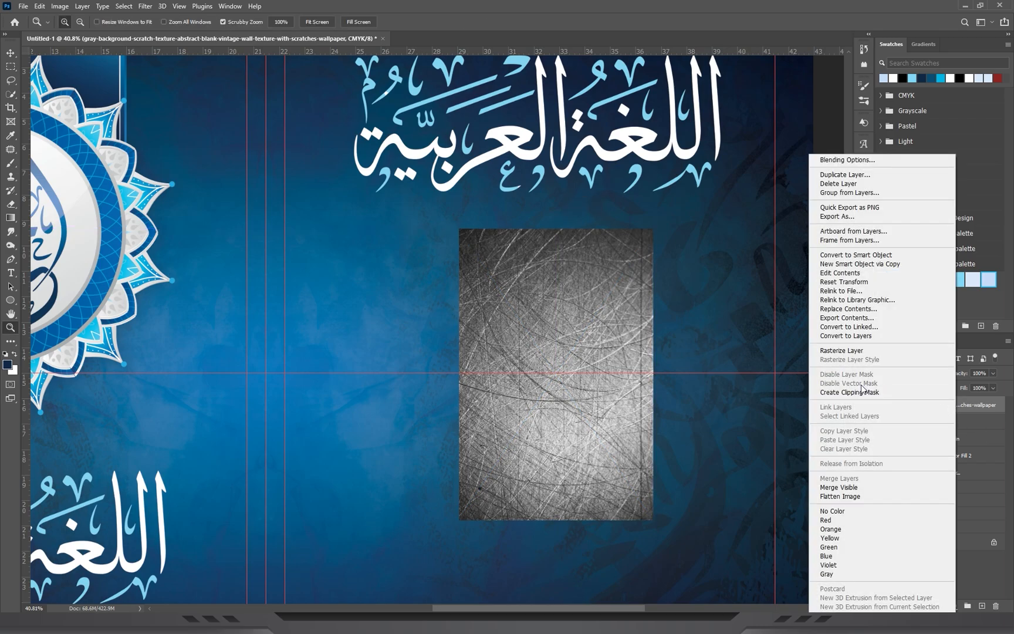
left_click(860, 392)
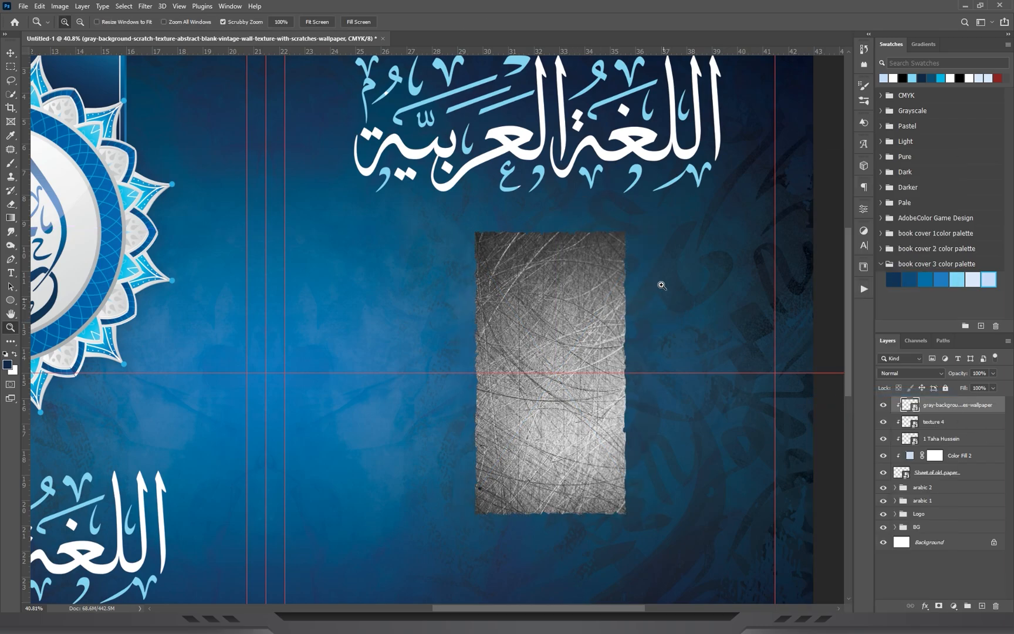
left_click_drag(664, 299, 693, 300)
left_click_drag(621, 331, 636, 244)
left_click(908, 373)
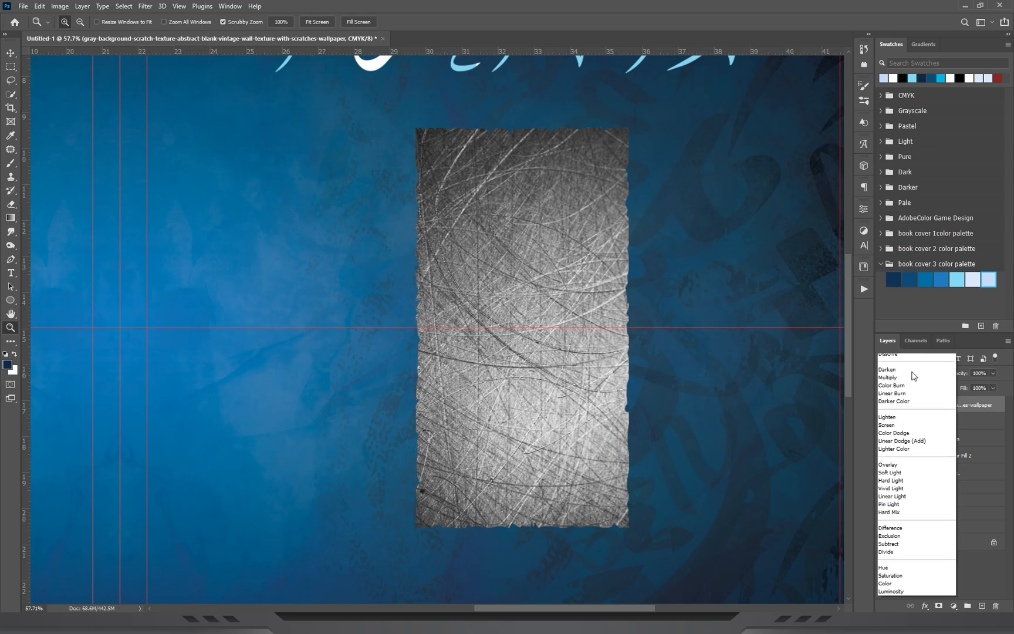
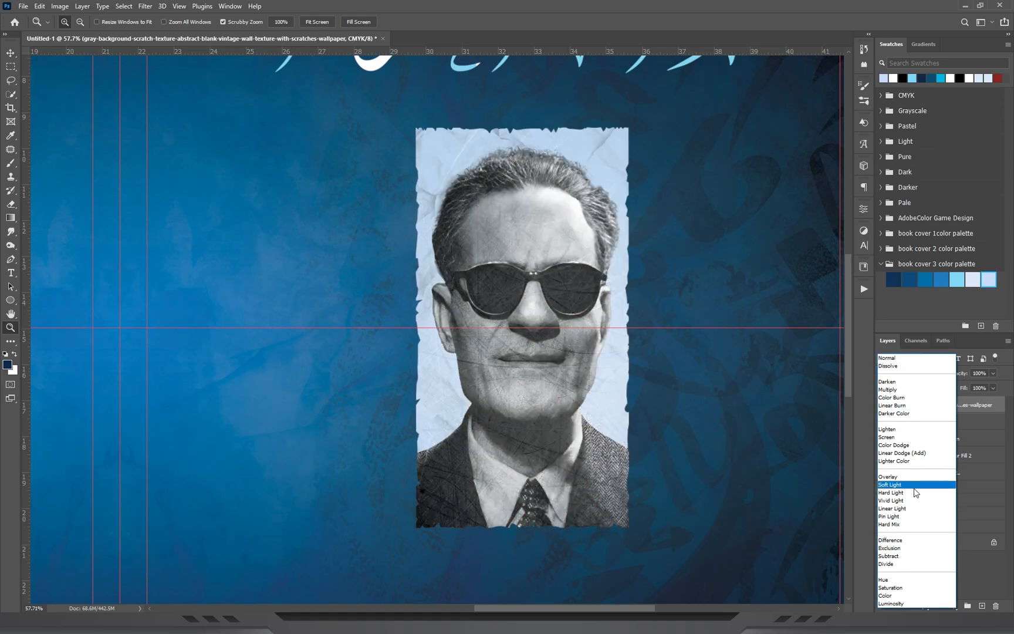
Set the gray scratch texture layer's blend mode to Soft Light and its fill to 49%.
left_click(904, 487)
left_click_drag(547, 257, 579, 266)
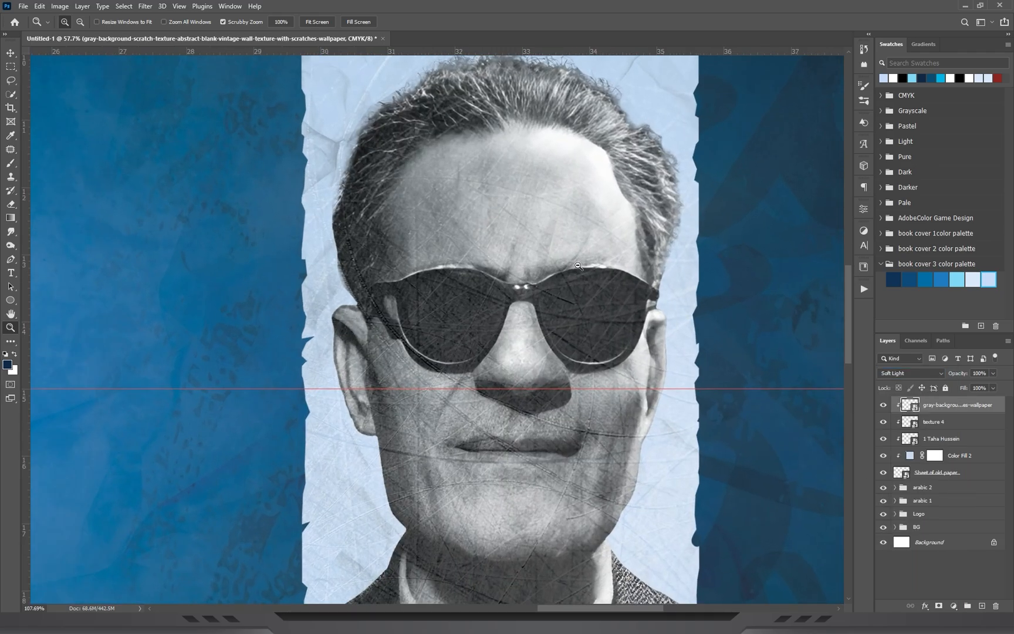
left_click_drag(498, 315, 493, 249)
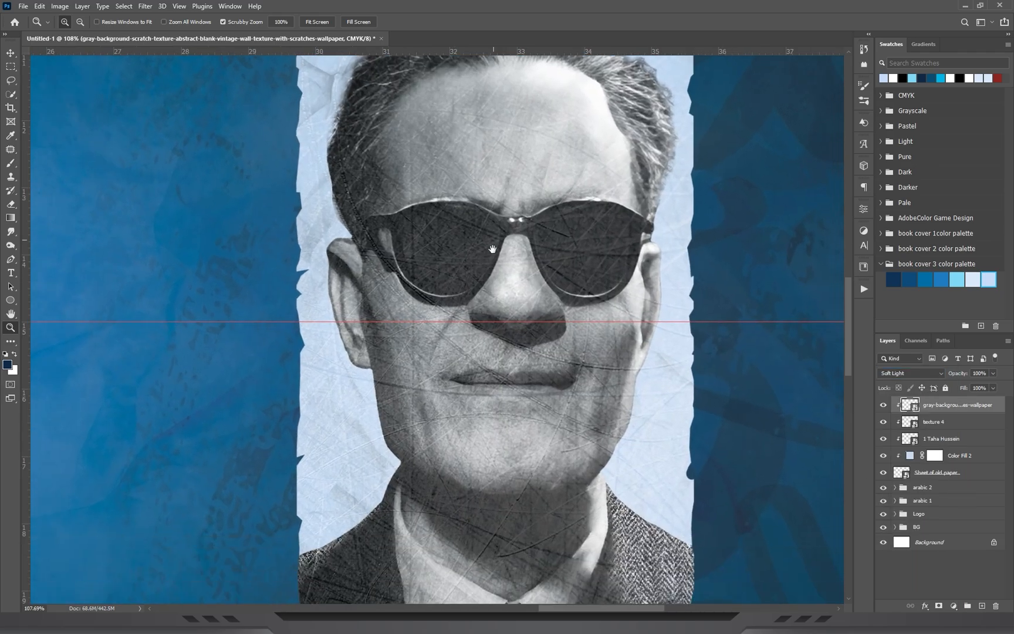
left_click(992, 389)
left_click_drag(966, 401, 969, 402)
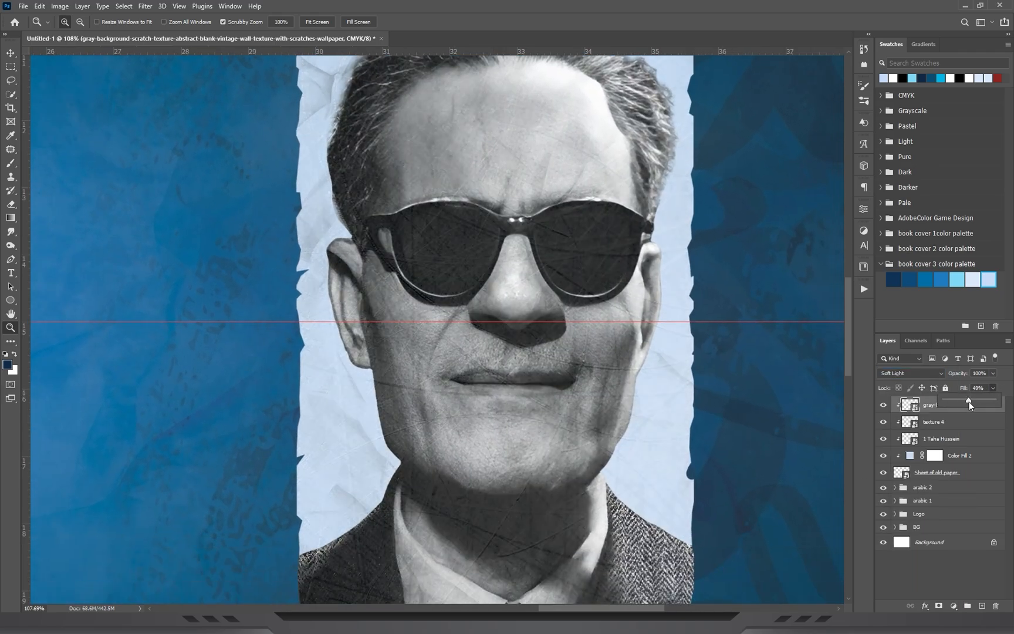
left_click(516, 380)
Examine the textured portrait up close and against the whole cover.
left_click_drag(517, 380, 527, 422)
left_click_drag(582, 398, 541, 356)
left_click_drag(469, 168, 497, 201)
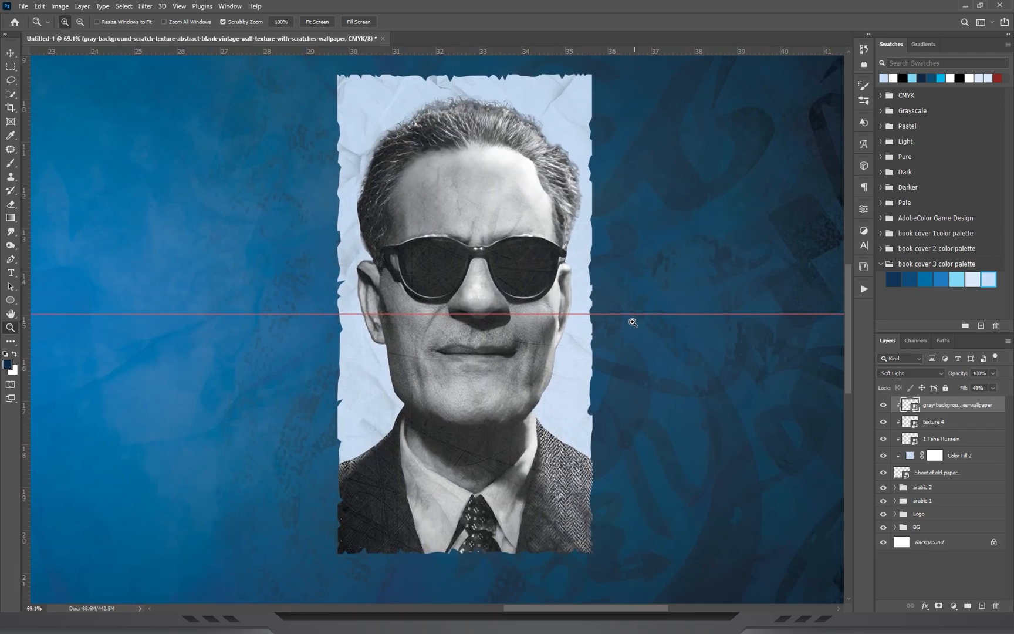
left_click_drag(392, 269, 430, 375)
key("ctrl+0")
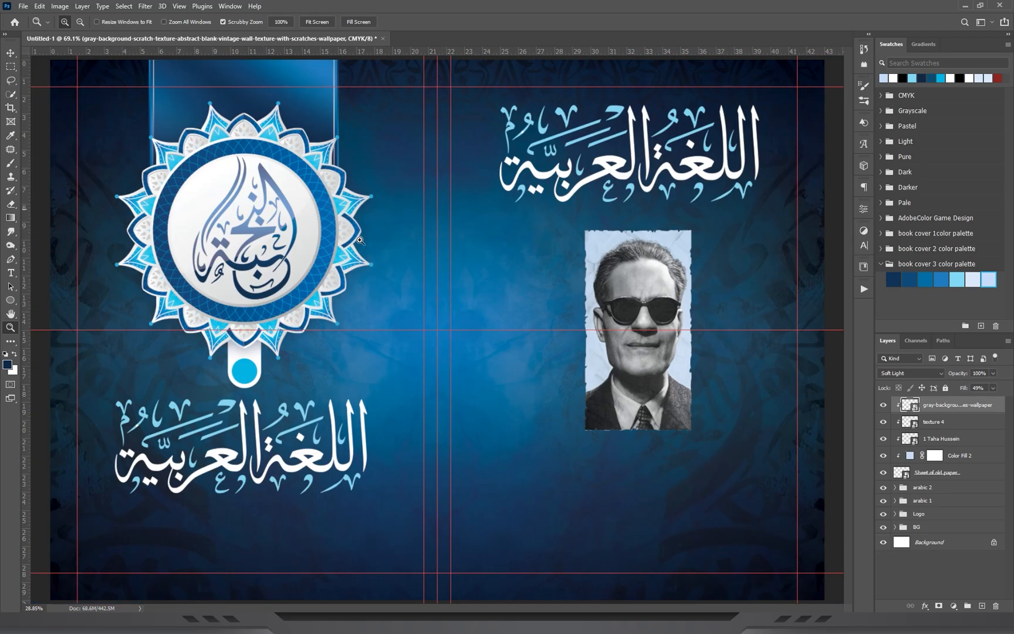
left_click_drag(608, 314, 715, 289)
left_click_drag(481, 338, 434, 283)
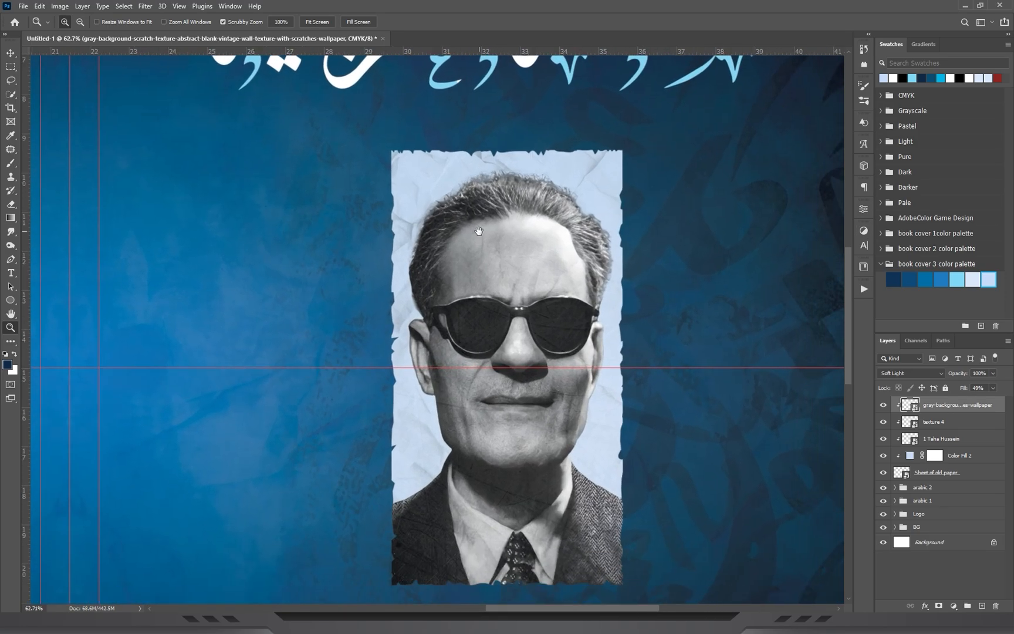
left_click_drag(534, 232, 551, 234)
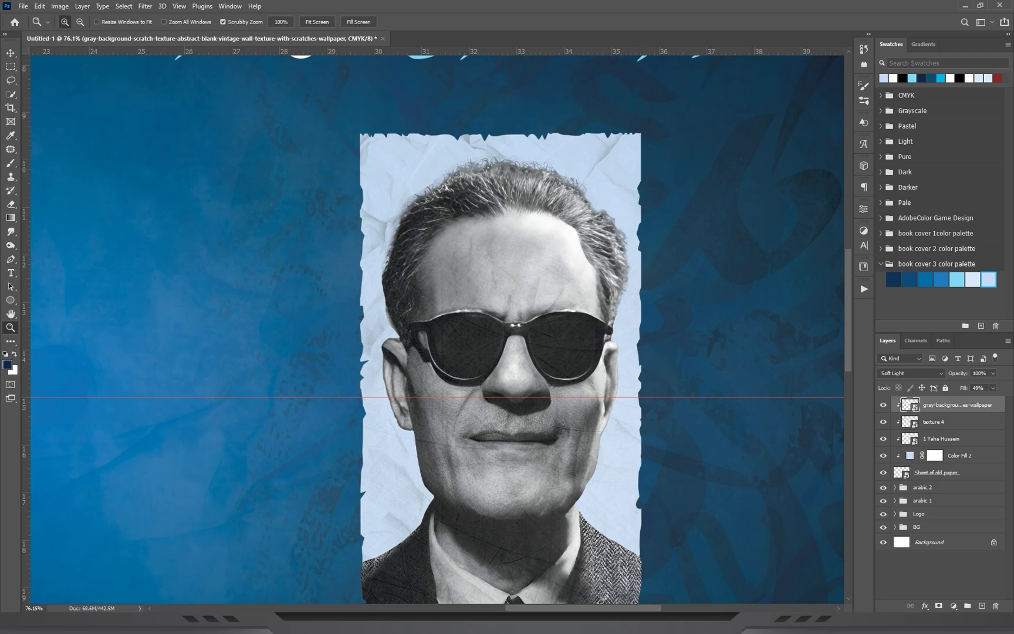
Add a Color Balance adjustment on the portrait with Midtones Cyan–Red at -40 and Yellow–Blue at +35.
left_click(864, 231)
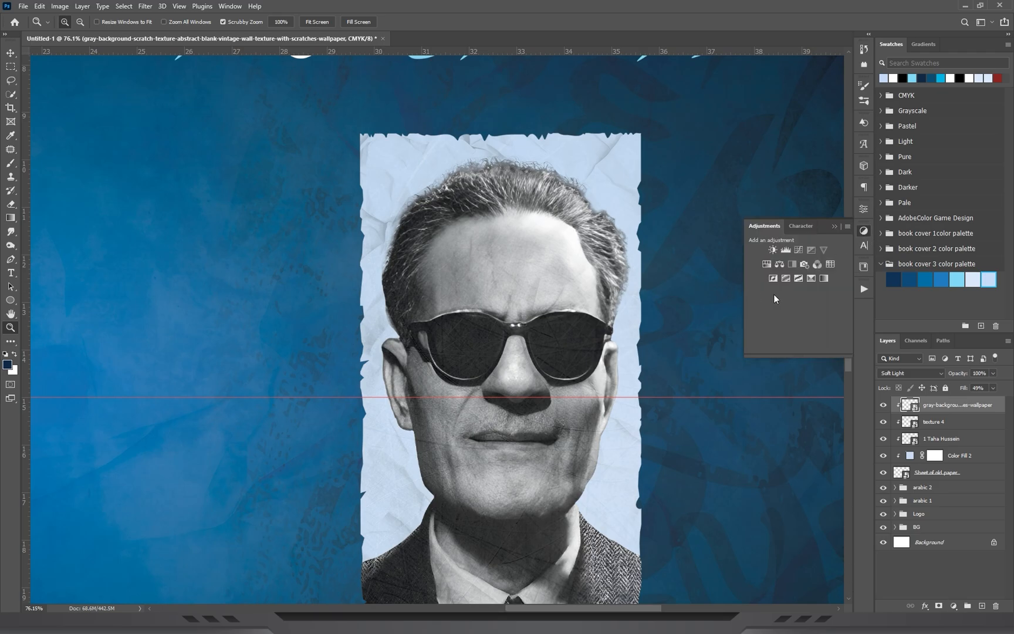
left_click(780, 265)
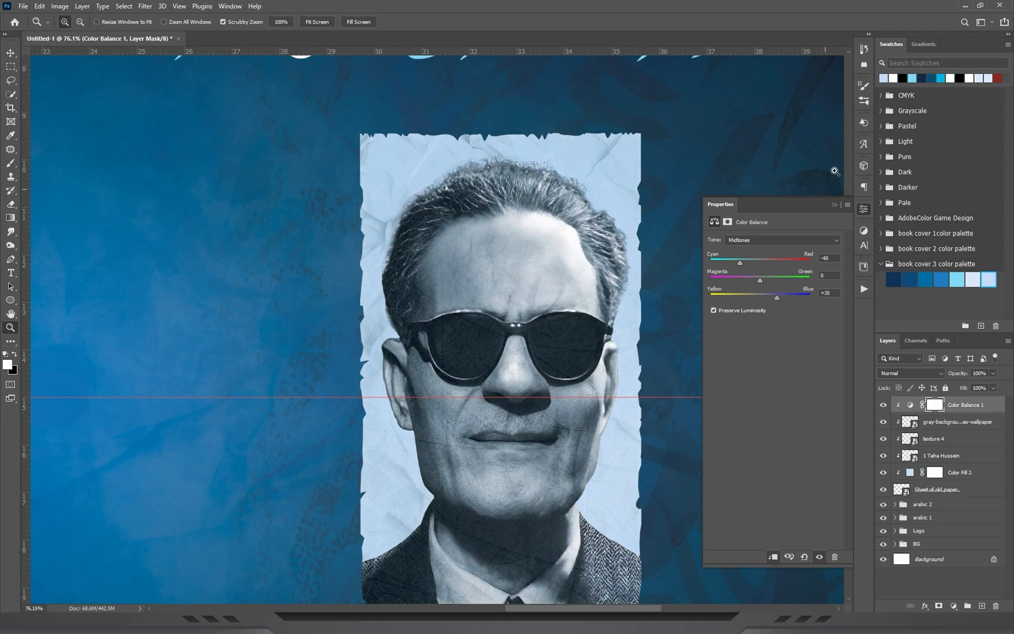
left_click(835, 205)
key("ctrl+0")
left_click_drag(711, 276, 655, 212)
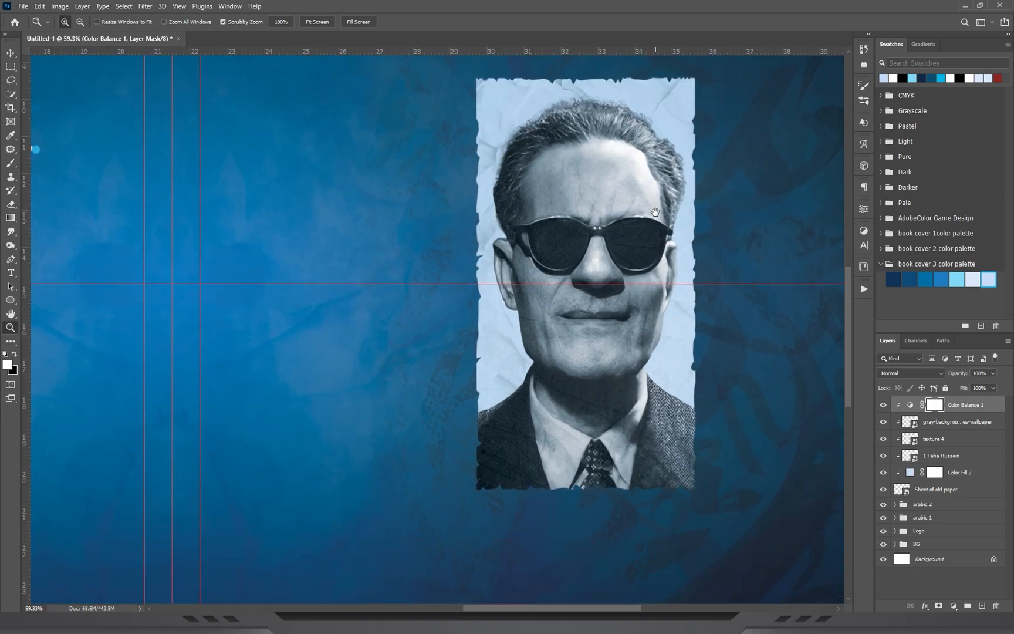
Group all portrait layers from Color Balance 1 down to the paper sheet and name the group طه حسين.
left_click(951, 498, "shift")
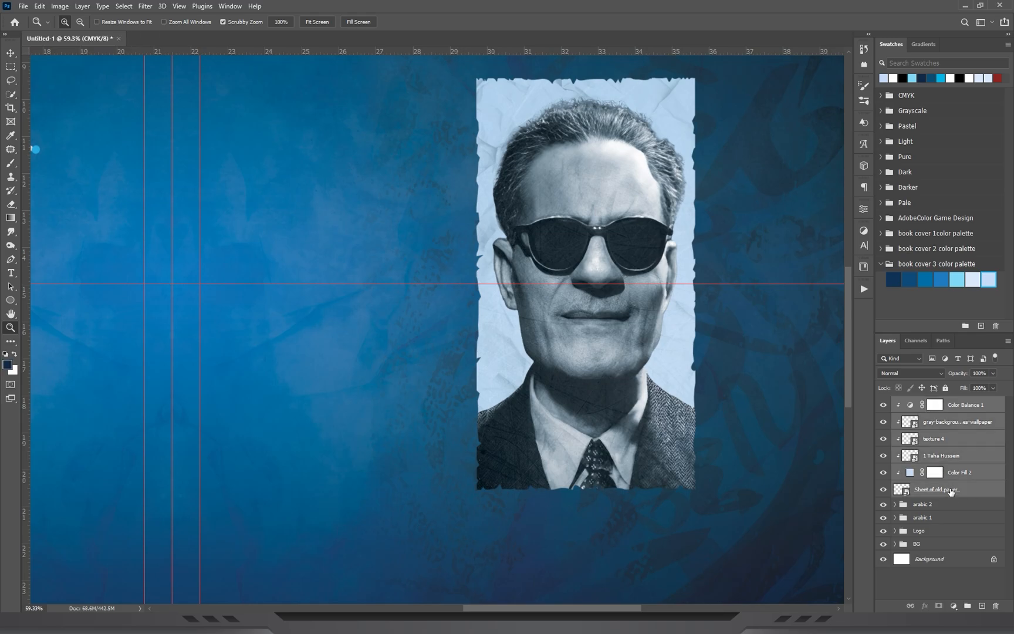
key("ctrl+g")
double_click(923, 402)
type("d")
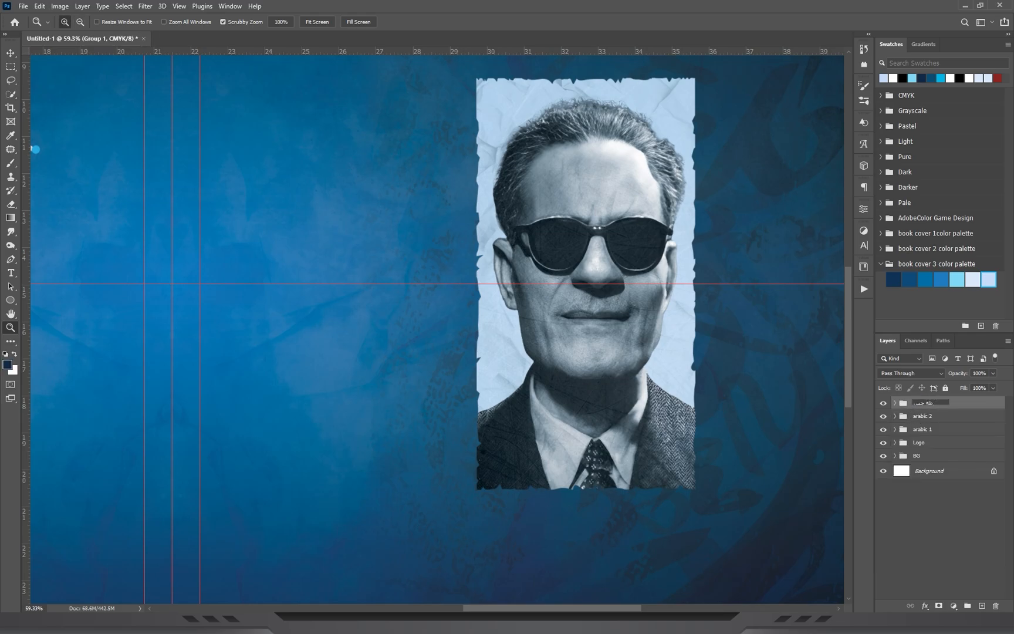
key("Return")
Duplicate the portrait group beside the original toward the spine and scale the copy to about 80.7%.
left_click(11, 54)
left_click_drag(629, 215, 398, 200)
key("ctrl+t")
left_click_drag(499, 528, 472, 485)
left_click_drag(328, 318, 347, 317)
key("Return")
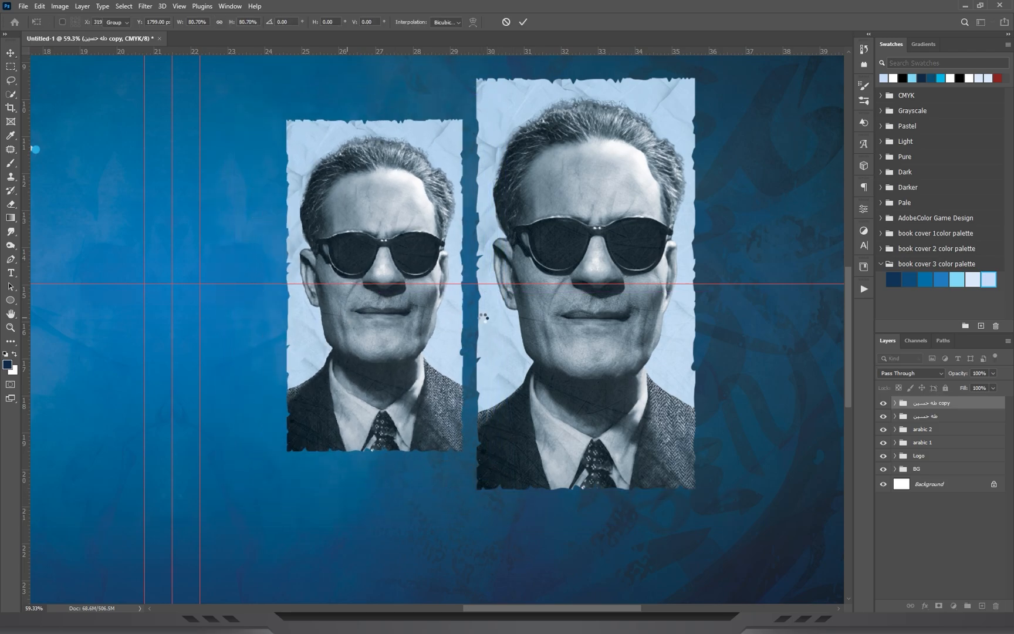
Flip the smaller portrait group copy horizontally.
key("ctrl+t")
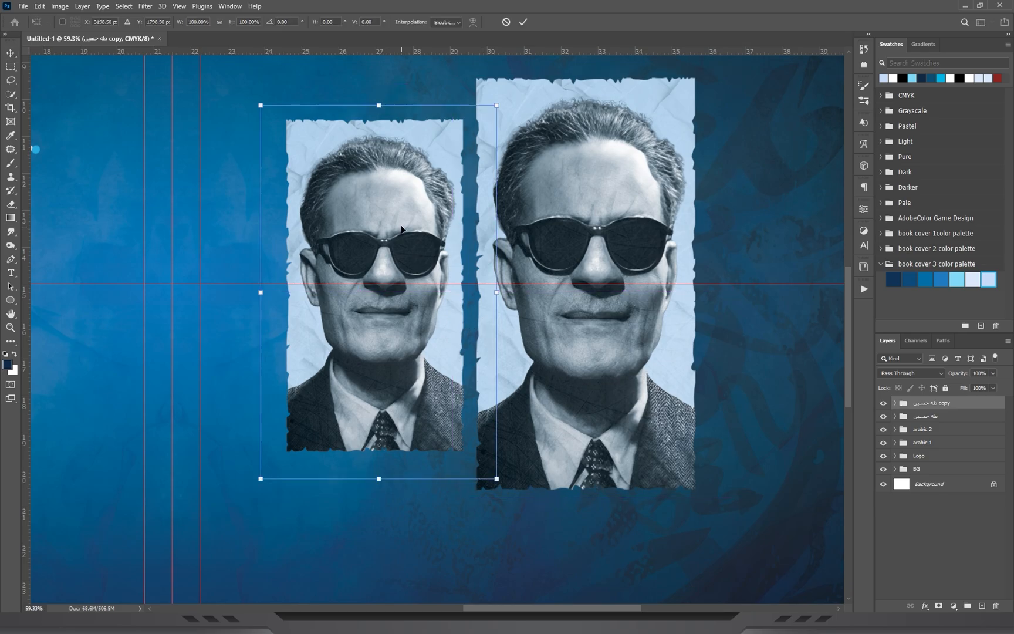
right_click(402, 227)
left_click(445, 405)
key("Return")
mouse_move(415, 370)
left_mouse_down()
mouse_move(394, 353)
mouse_move(414, 352)
left_mouse_up()
left_click_drag(375, 231, 400, 176)
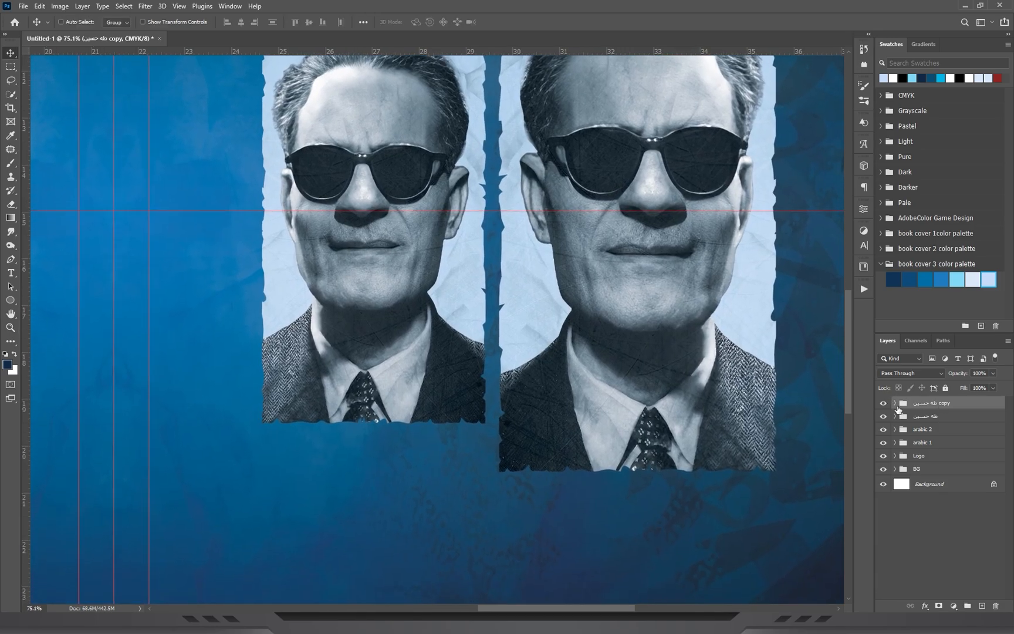
Hide the 1 Taha Hussein portrait layer inside the smaller group copy.
left_click(896, 403)
left_click(962, 469)
left_click(884, 469)
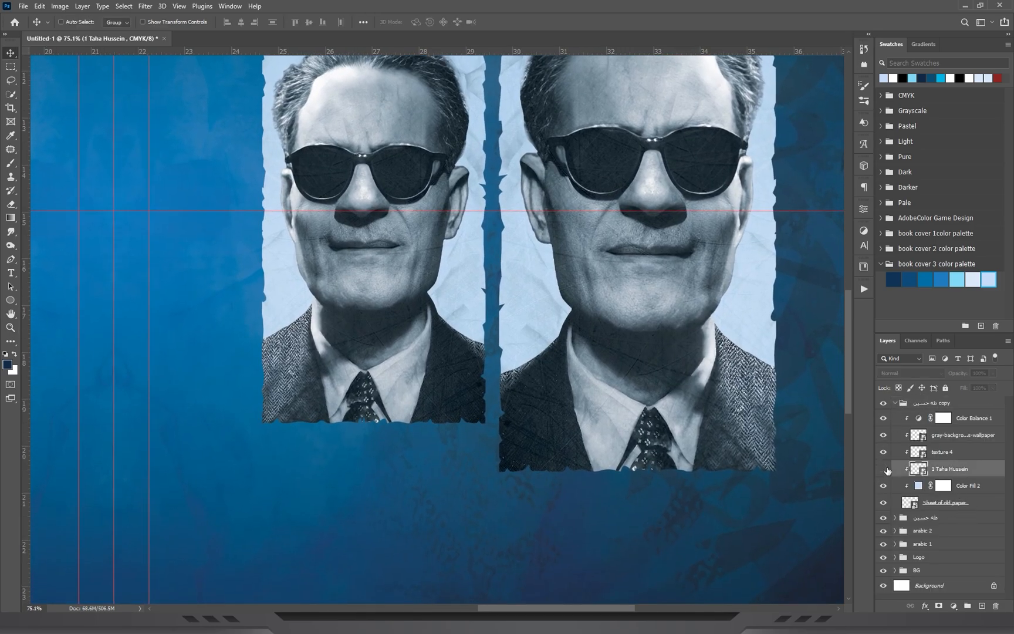
Place the 1 Naguib Mahfouz image above the hidden portrait, scaled down to about 13% and positioned over the smaller paper sheet.
key("alt+Tab")
left_click_drag(301, 88, 435, 263)
key("ctrl+0")
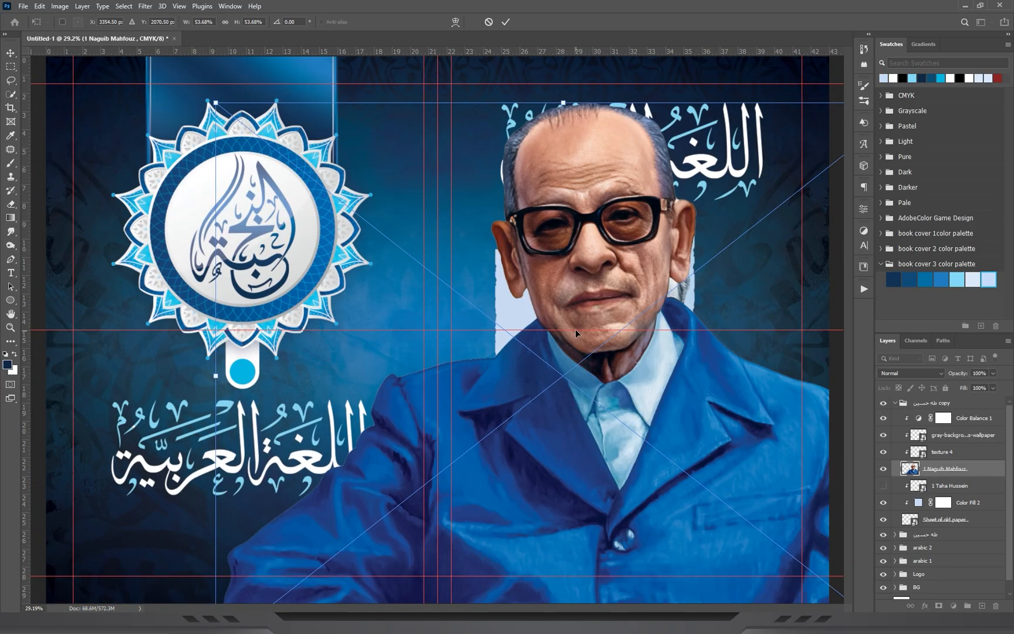
left_click_drag(575, 139, 584, 289)
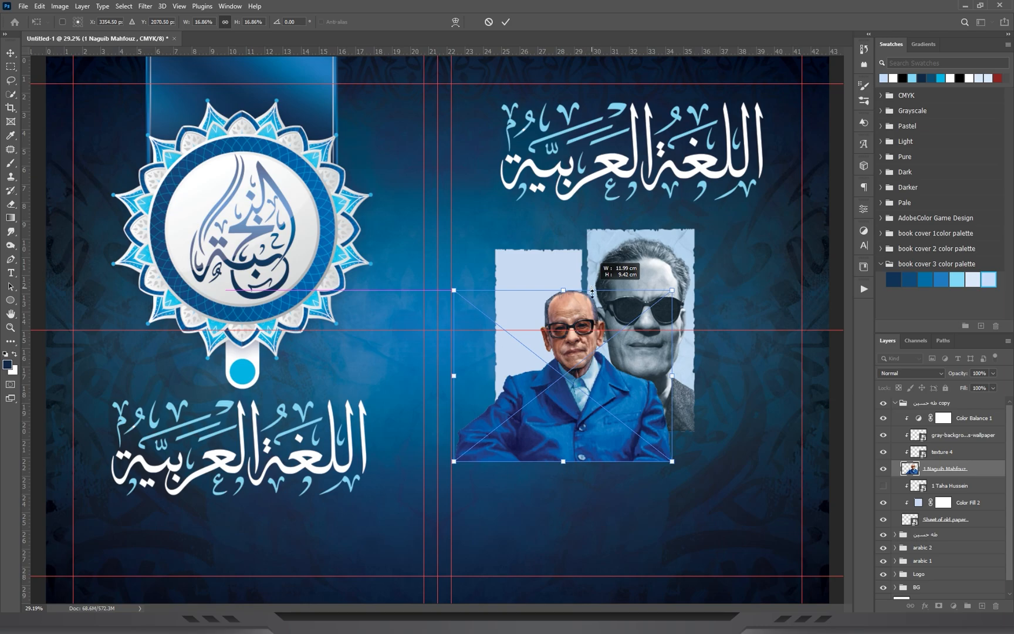
scroll(581, 421, "up", 6)
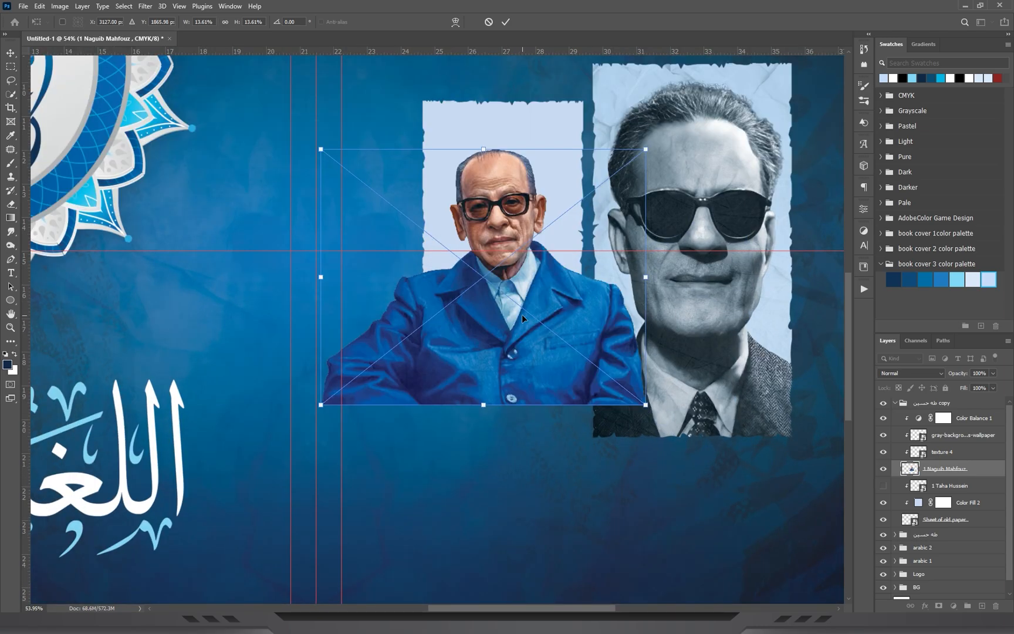
mouse_move(522, 314)
left_mouse_down()
mouse_move(529, 290)
mouse_move(528, 319)
left_mouse_up()
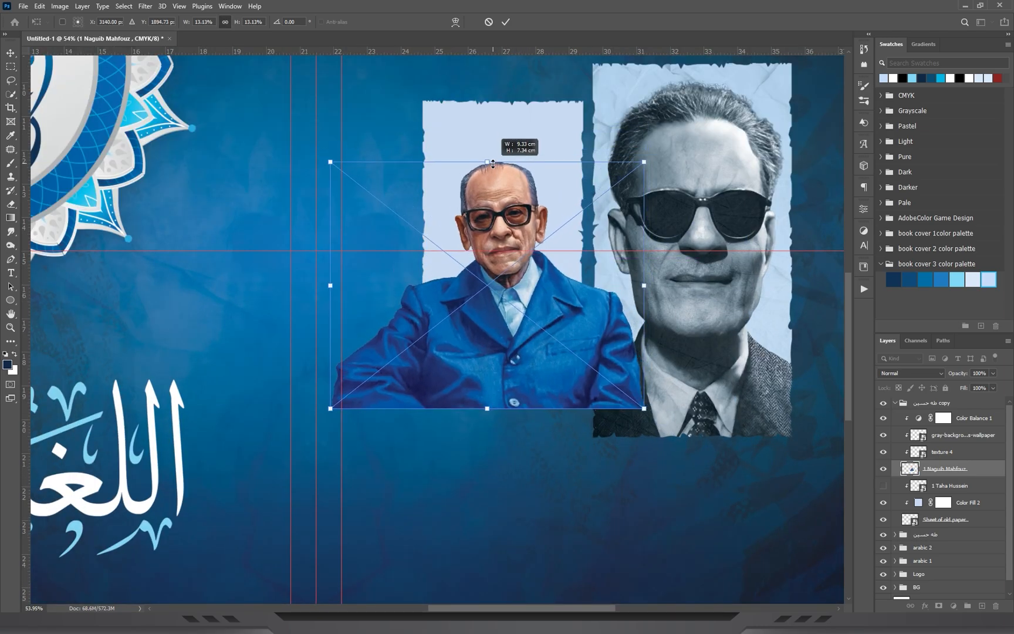
key("Return")
key("z")
left_click(541, 216)
key("v")
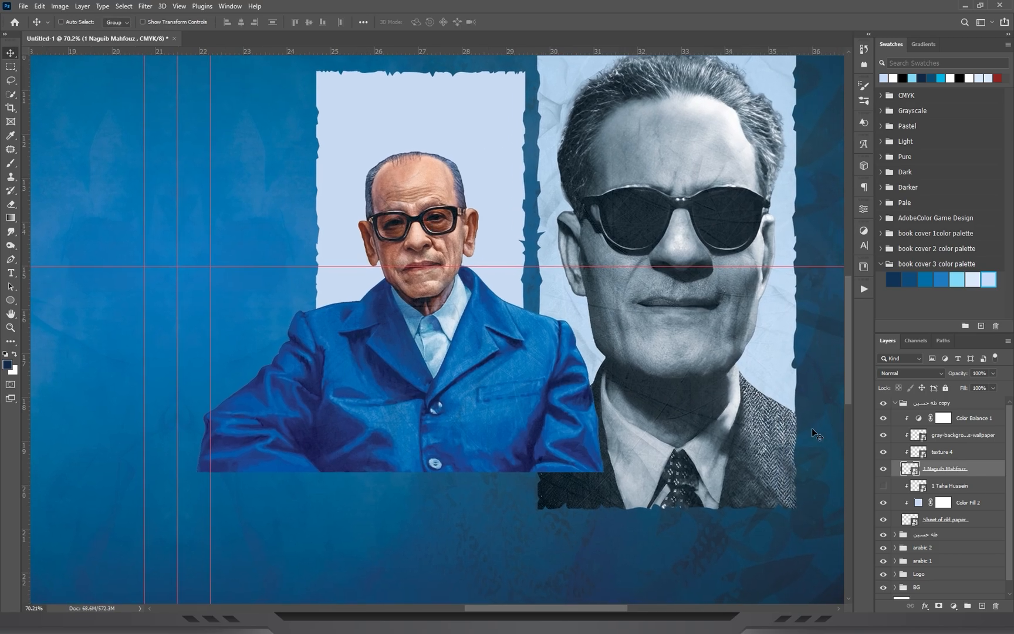
Clip the Naguib Mahfouz portrait to the smaller paper sheet and delete the hidden Taha Hussein layer from that group.
left_click_drag(941, 468, 942, 422)
left_click(996, 606)
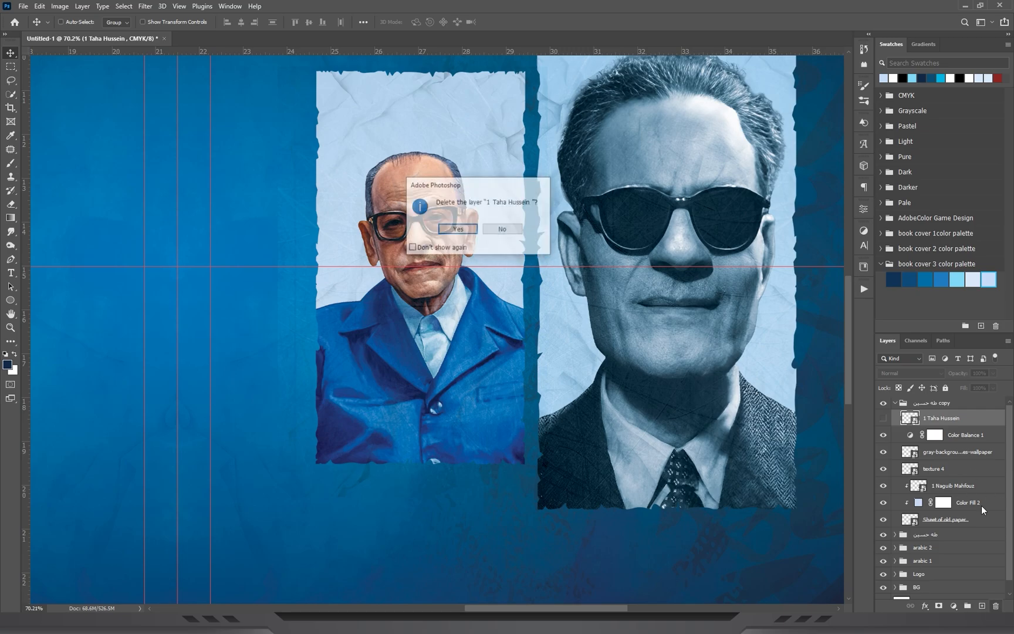
key("Return")
Clip the Color Balance 1, gray scratch and texture 4 layers to the smaller paper sheet.
left_click(948, 451)
right_click(948, 451)
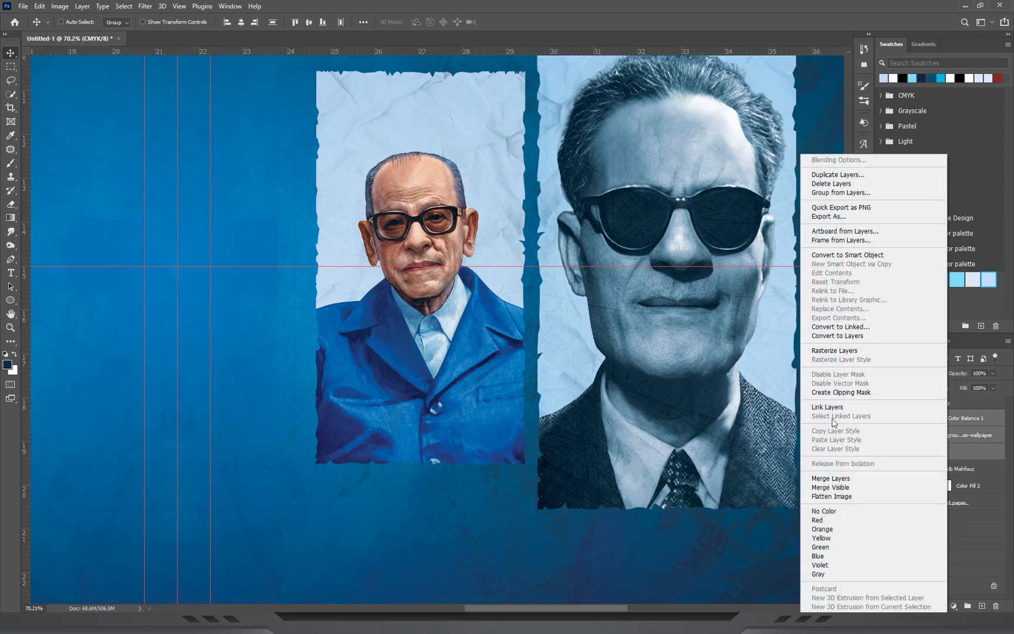
left_click(842, 392)
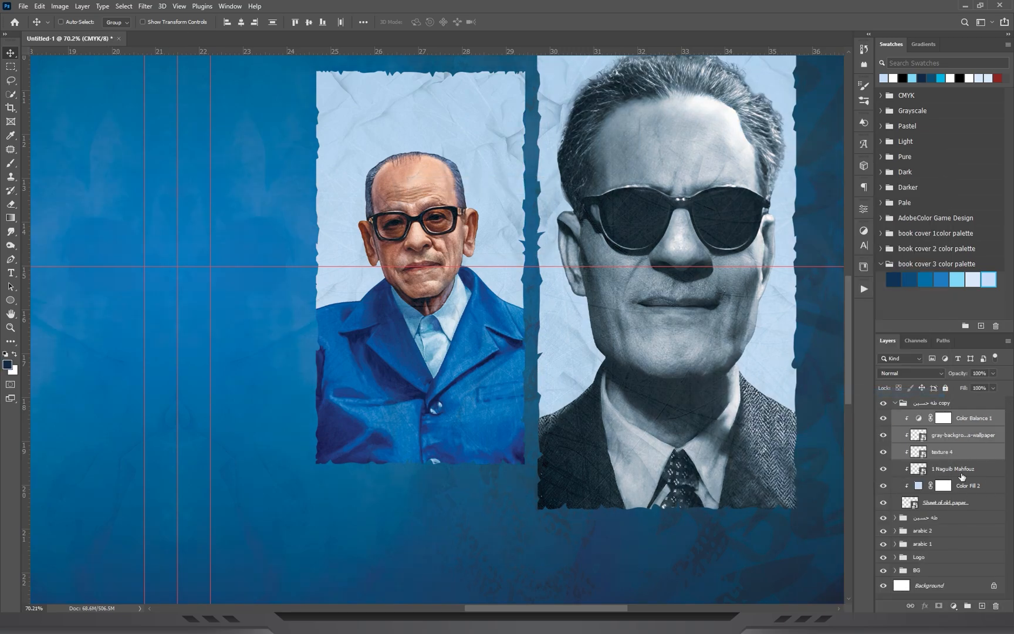
Desaturate the Naguib Mahfouz portrait with Hue/Saturation at a saturation of -100.
left_click(962, 473)
left_click_drag(443, 242, 505, 253)
left_click_drag(505, 332, 495, 298)
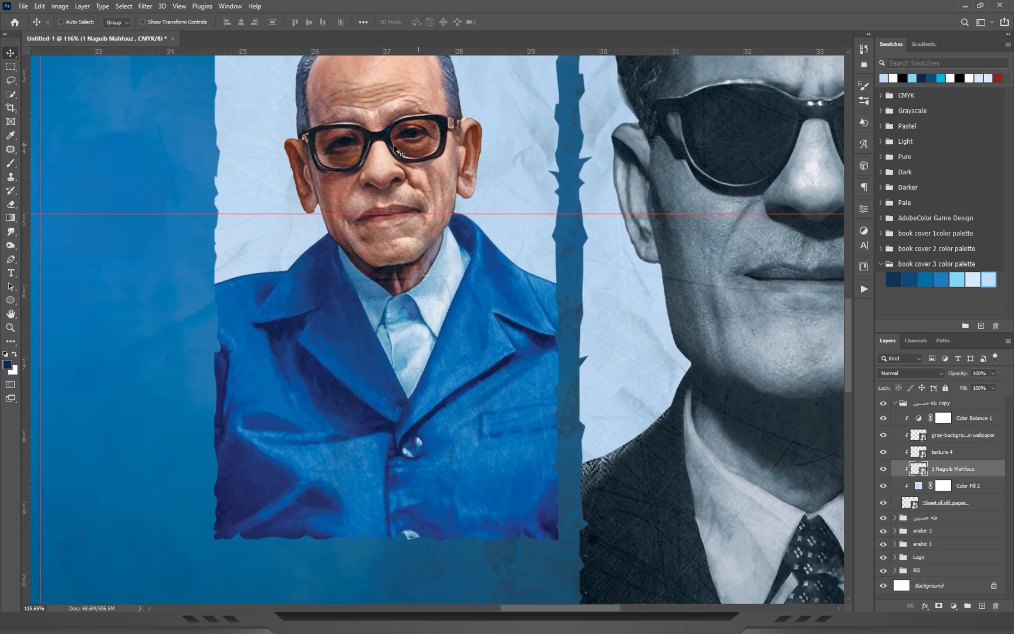
left_click_drag(437, 235, 457, 346)
left_click_drag(398, 252, 425, 200)
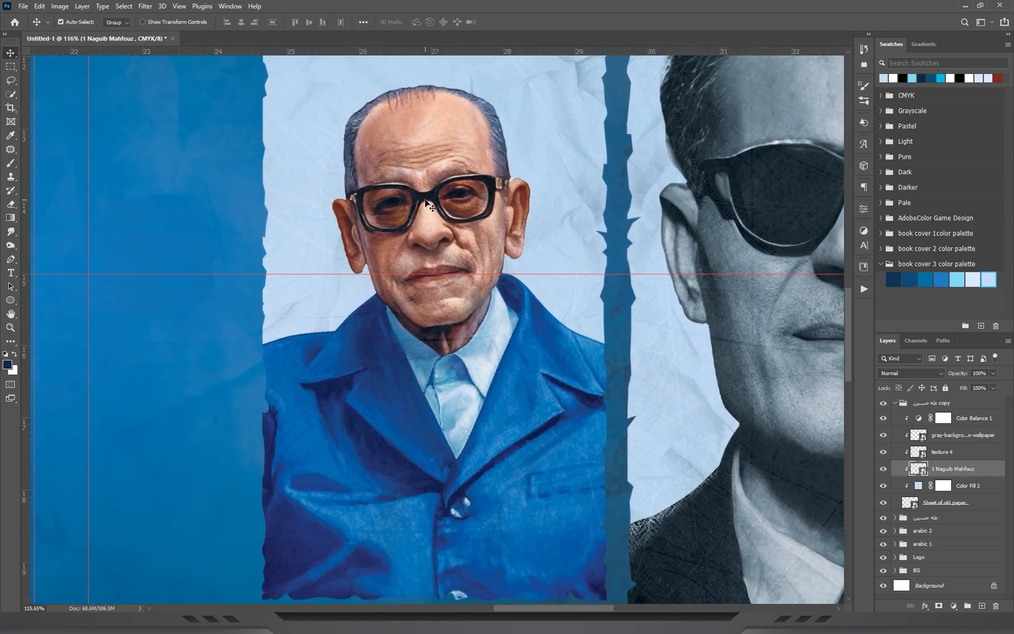
key("ctrl")
key("ctrl+u")
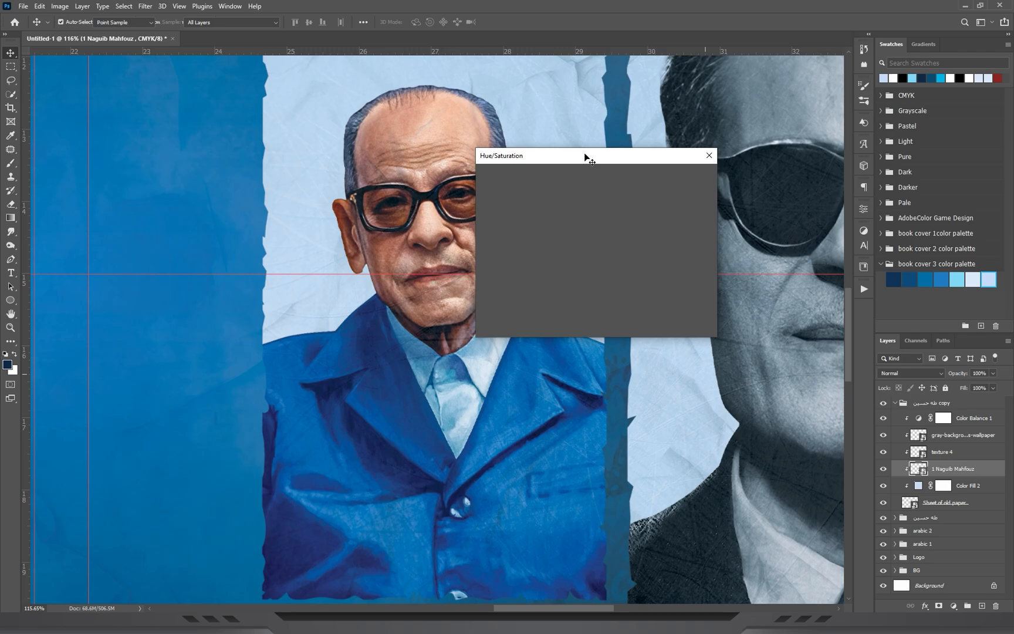
left_click_drag(585, 155, 719, 171)
left_click_drag(704, 272, 634, 280)
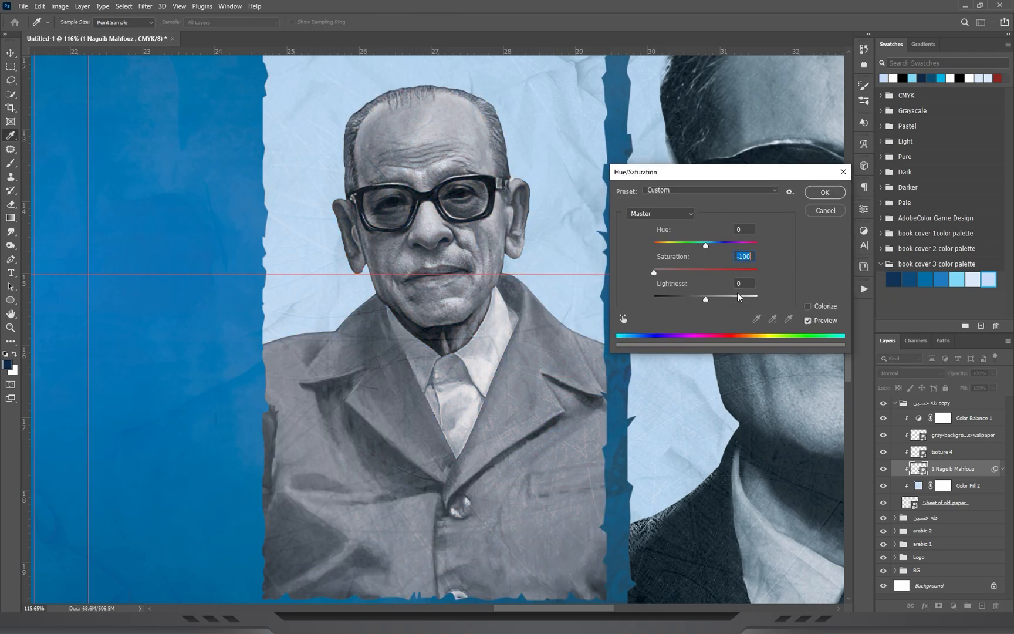
left_click(824, 193)
Duplicate the Naguib Mahfouz portrait group to the opposite side of the Taha Hussein portrait at the same height.
key("z")
key("ctrl+0")
left_click_drag(494, 296, 365, 264)
left_click_drag(608, 271, 470, 376)
left_click_drag(538, 358, 463, 360)
key("v")
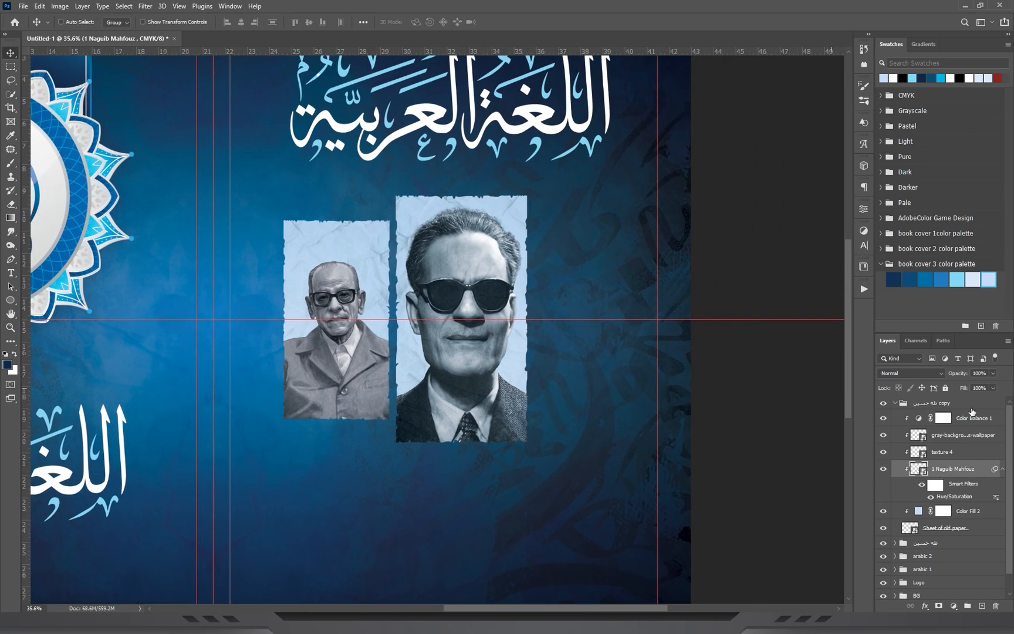
left_click(911, 403)
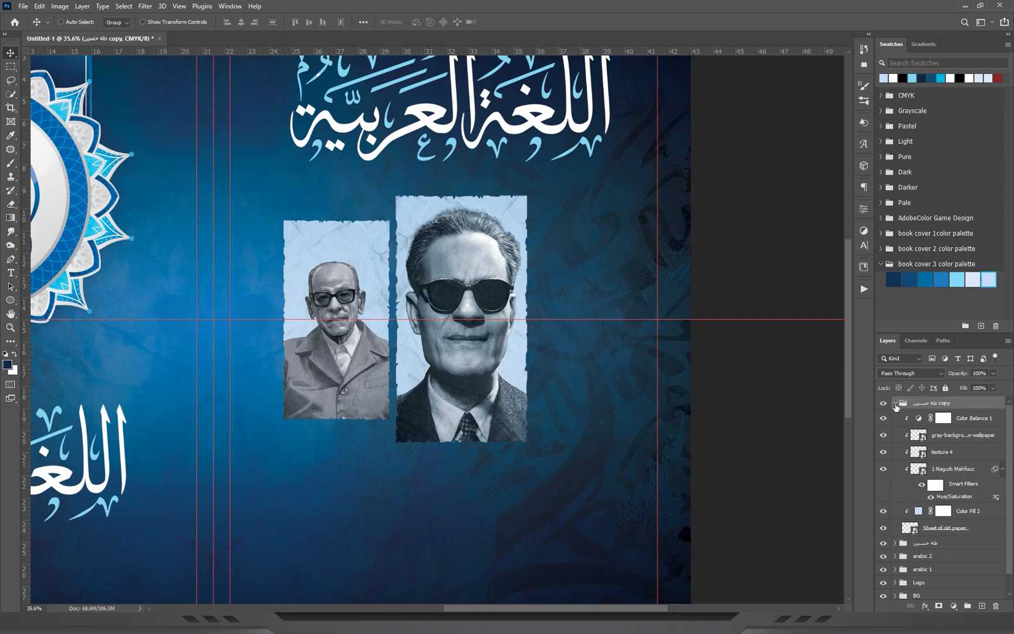
left_click(895, 403)
left_click_drag(344, 380, 595, 371)
left_click_drag(707, 332, 706, 332)
key("z")
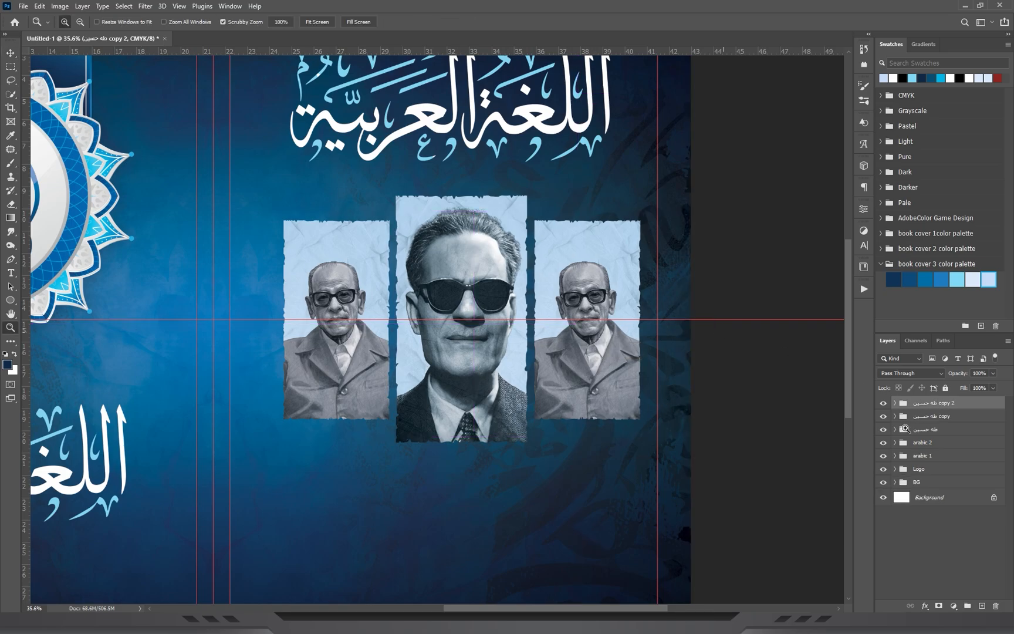
Select the three portrait groups and distribute them horizontally.
left_click(924, 430, "shift")
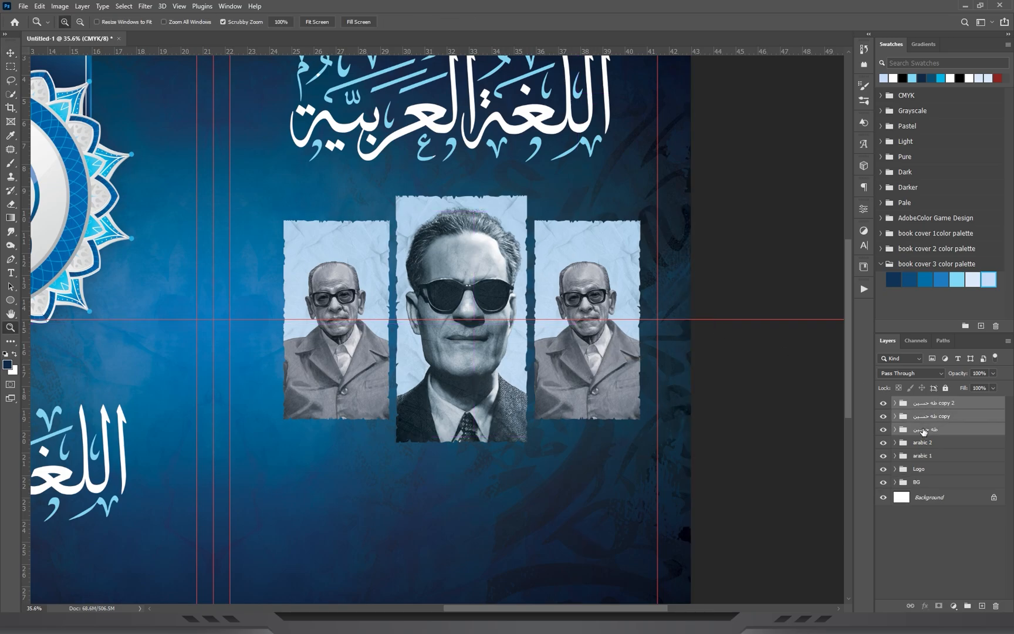
left_click(11, 57)
left_click(341, 23)
Hide the 1 Naguib Mahfouz portrait layer inside the second group copy.
left_click(543, 623)
left_click(546, 598)
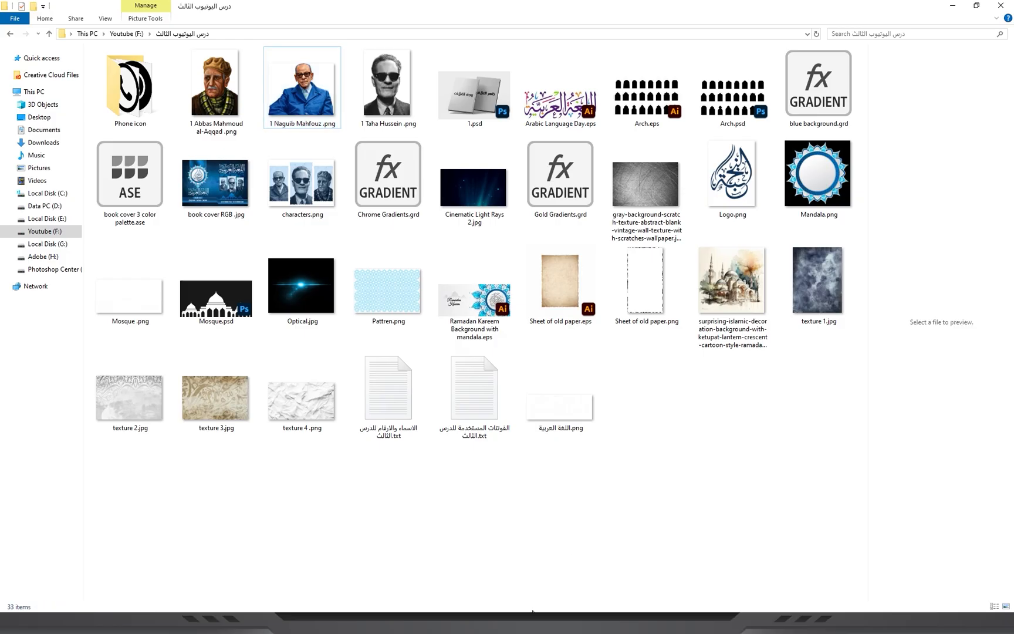
key("Left")
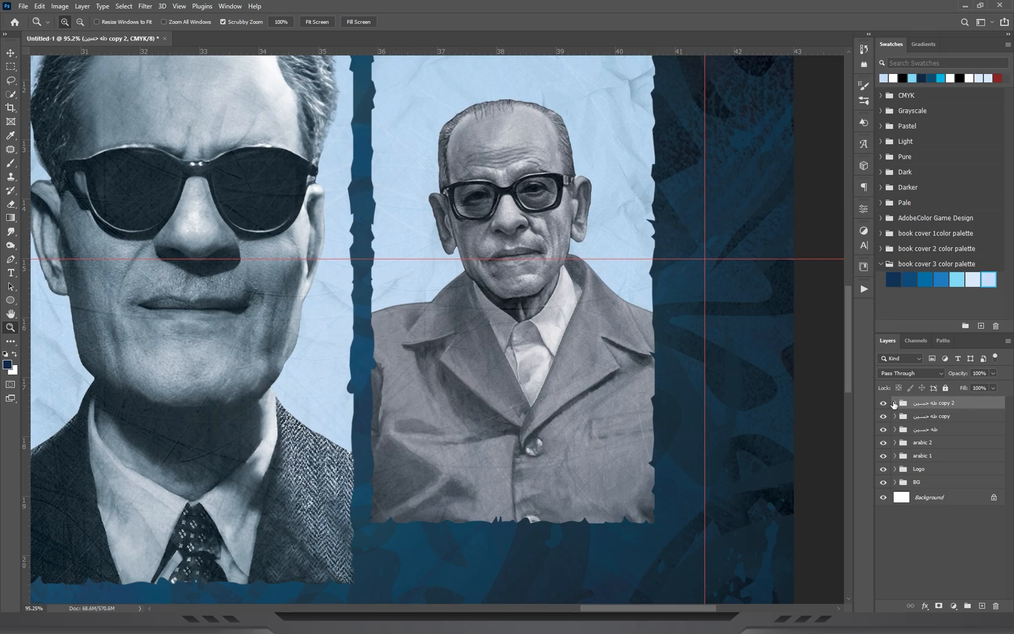
left_click(895, 404)
left_click(949, 470)
left_click(883, 469)
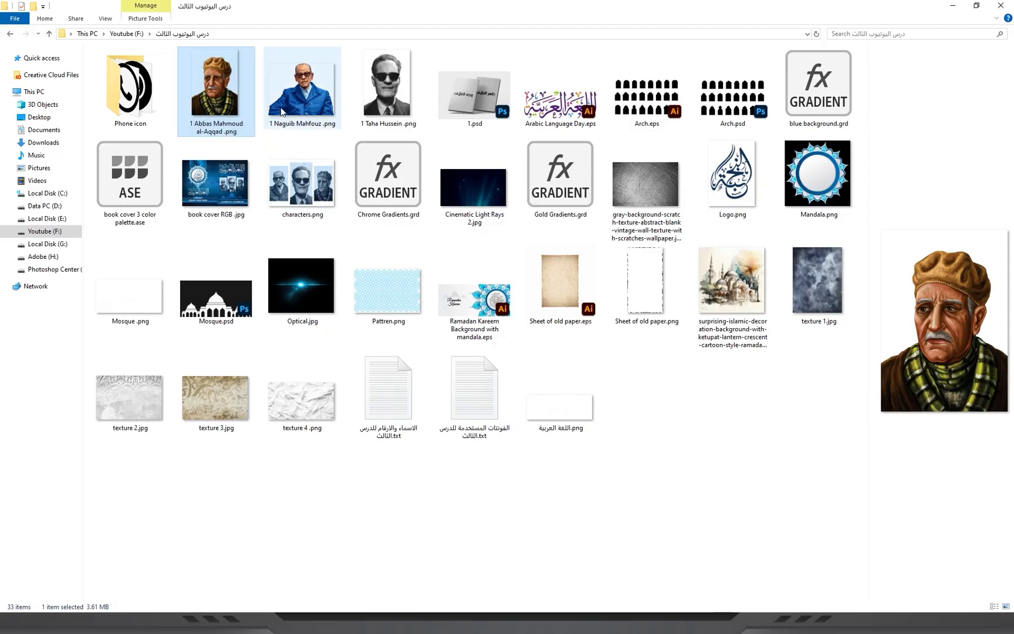
Place the Abbas Mahmoud al-Aqqad portrait at about 10.7% scale over the empty third torn-paper panel.
left_click_drag(246, 103, 617, 271)
scroll(542, 309, "down", 5)
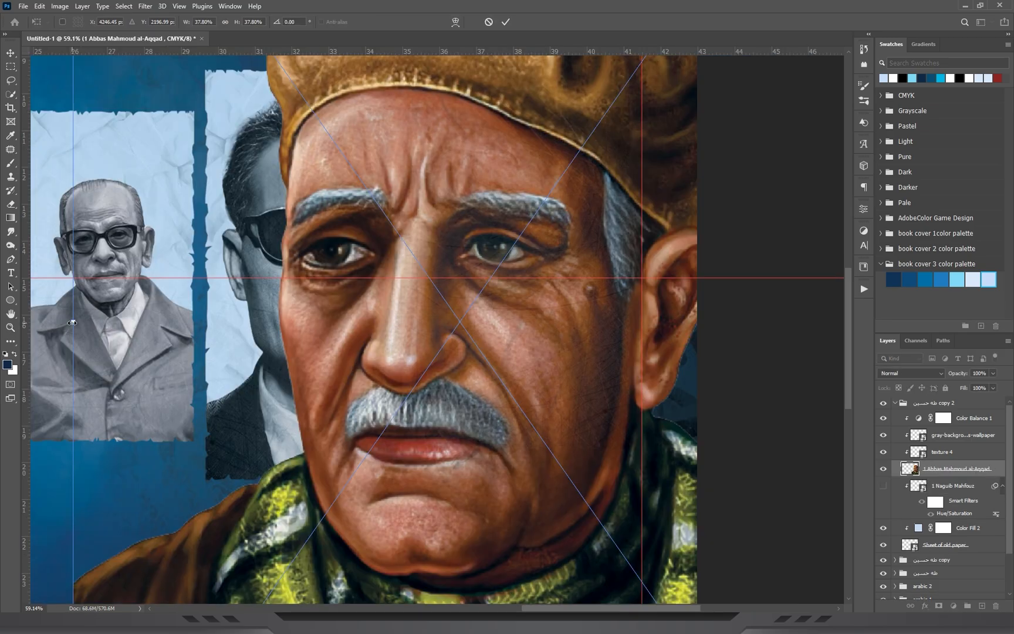
left_click_drag(72, 323, 337, 322)
left_click_drag(431, 365, 509, 278)
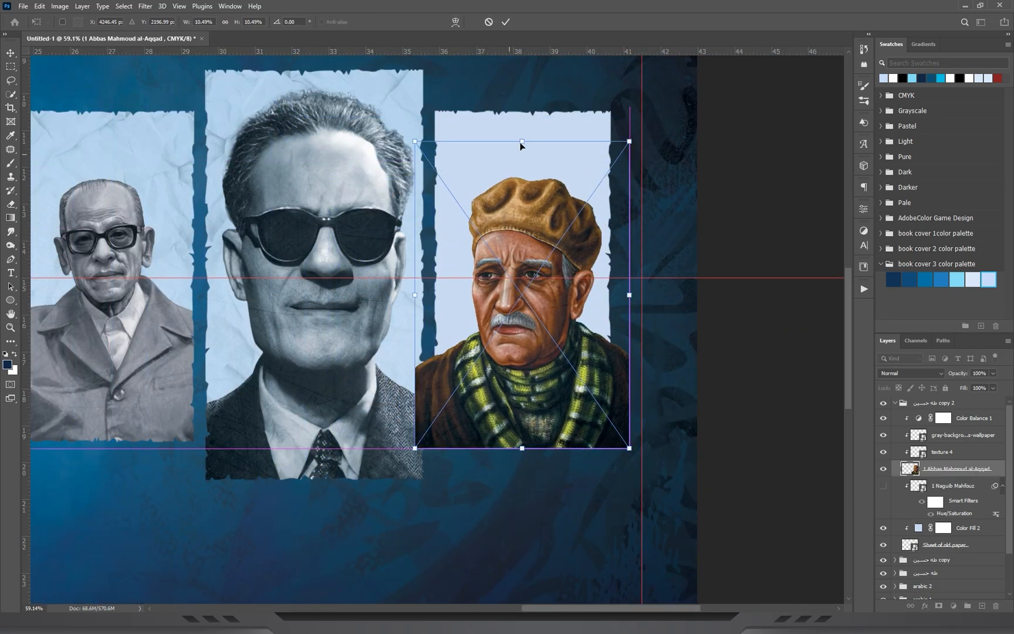
left_click_drag(527, 140, 529, 127)
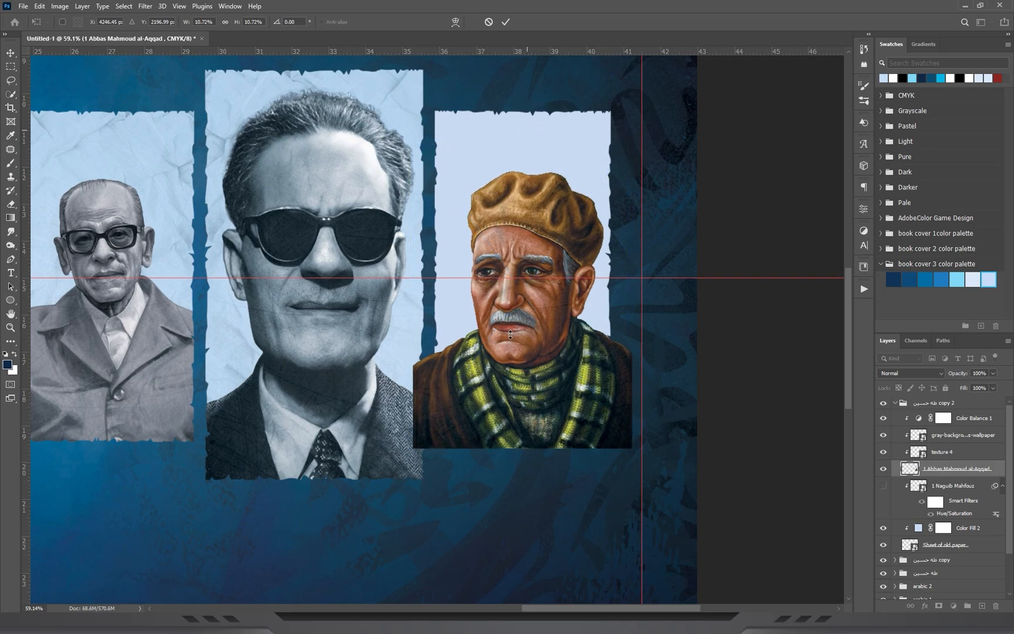
key("Return")
Clip the al-Aqqad portrait to the torn-paper panel and delete the hidden Naguib Mahfouz layer.
key("z")
left_click_drag(549, 351, 580, 351)
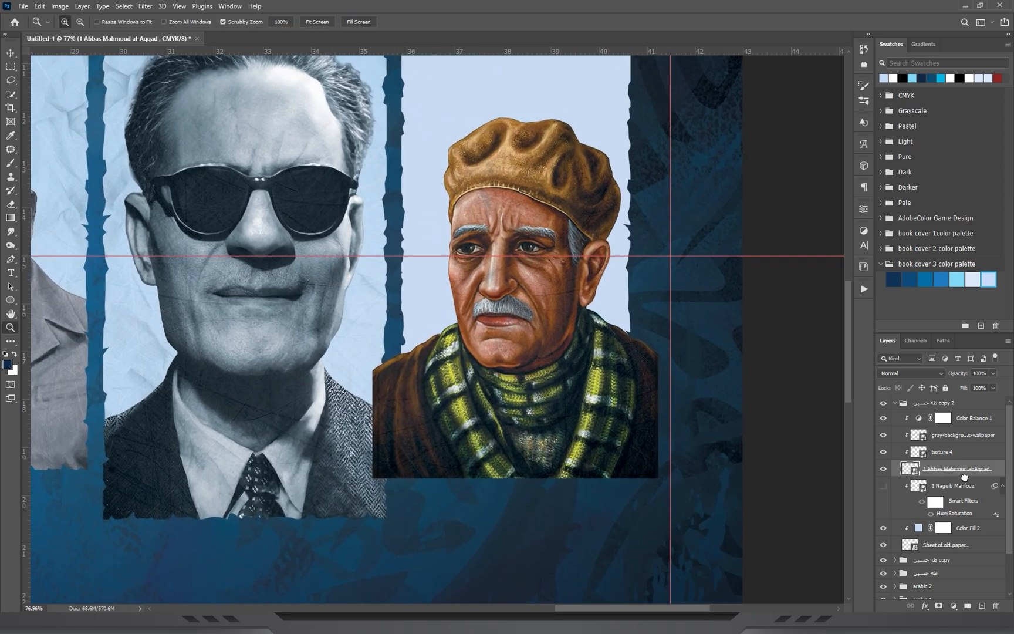
left_click_drag(965, 475, 966, 517)
left_click(958, 473)
left_click(998, 608)
key("Return")
Clip texture 4, the gray wallpaper texture and Color Balance 1 to the al-Aqqad portrait's paper stack.
left_click(951, 452)
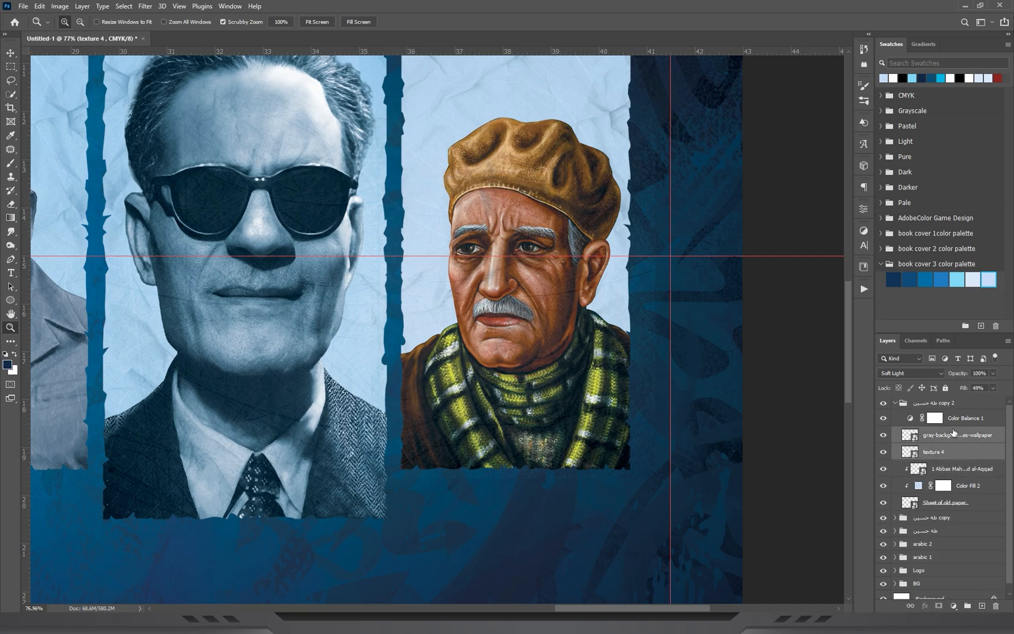
left_click(966, 418, "shift")
right_click(967, 418)
left_click(851, 369)
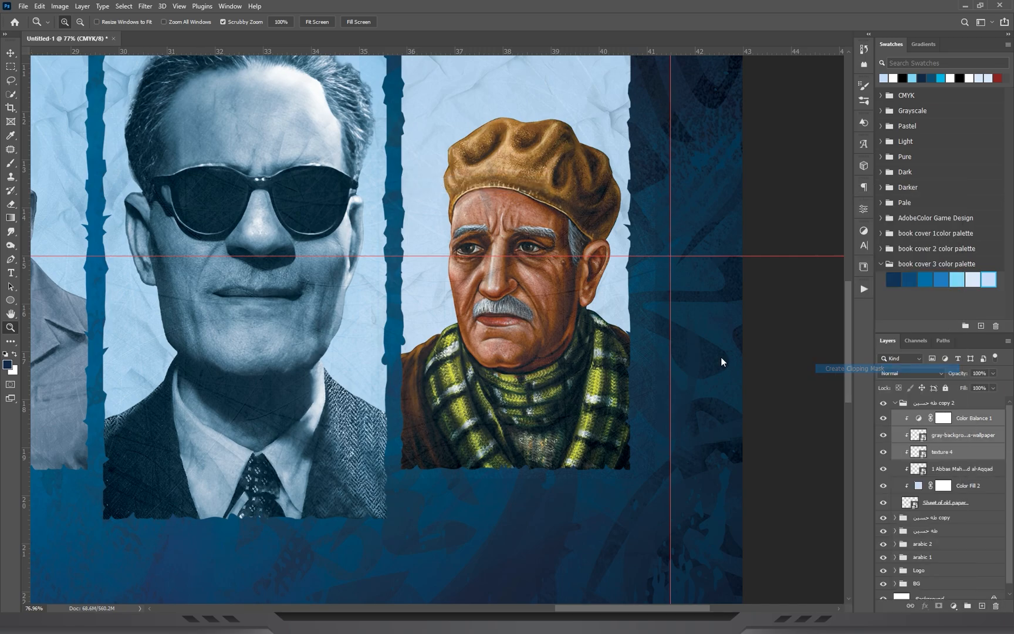
Desaturate the Abbas Mahmoud al-Aqqad portrait to black and white with Hue/Saturation.
left_click_drag(558, 268, 563, 217)
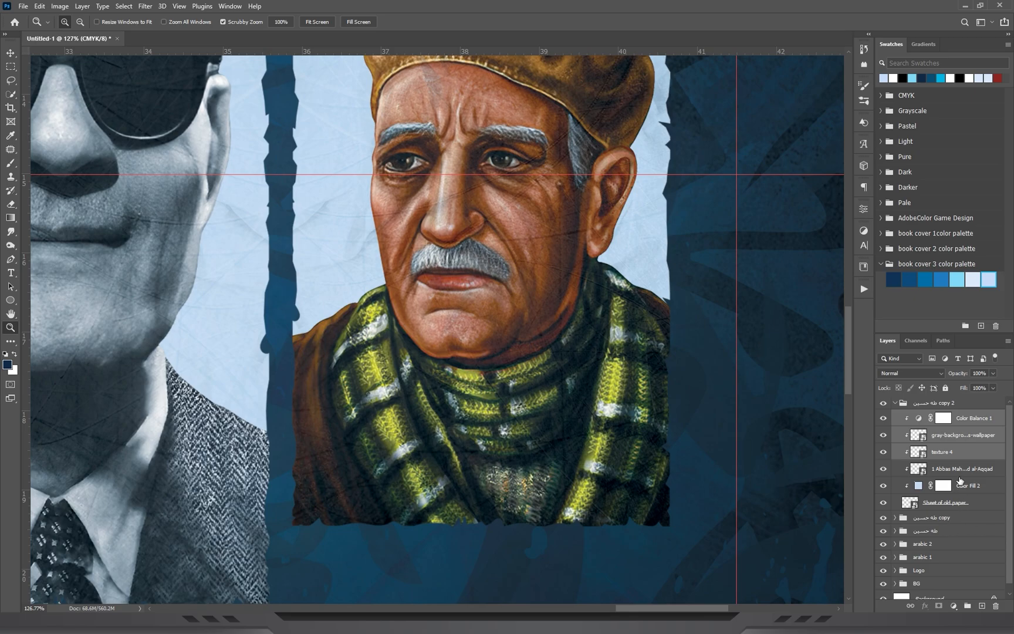
left_click(960, 470)
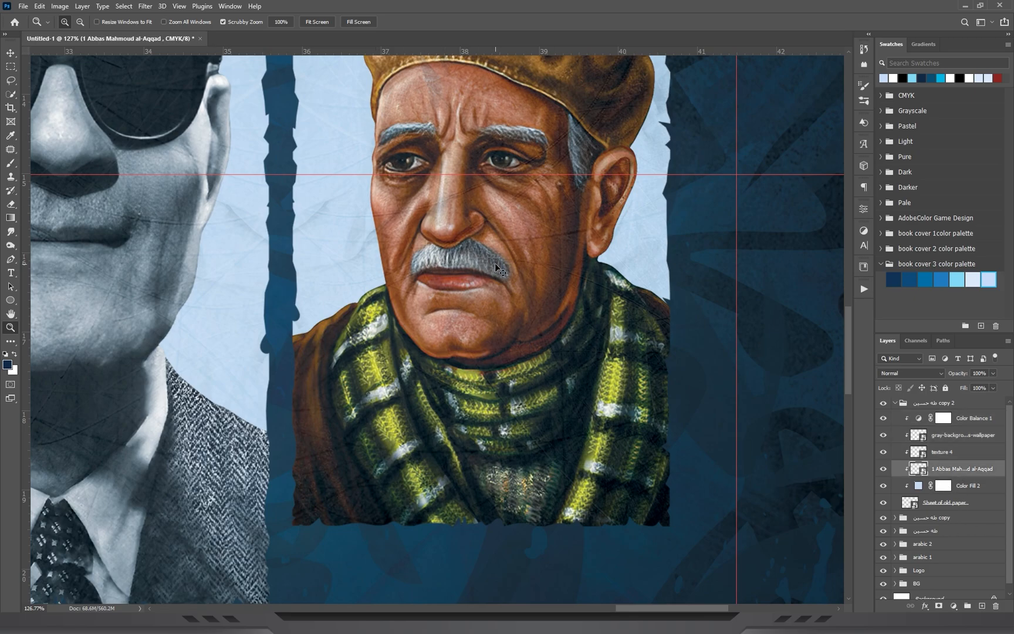
key("ctrl+u")
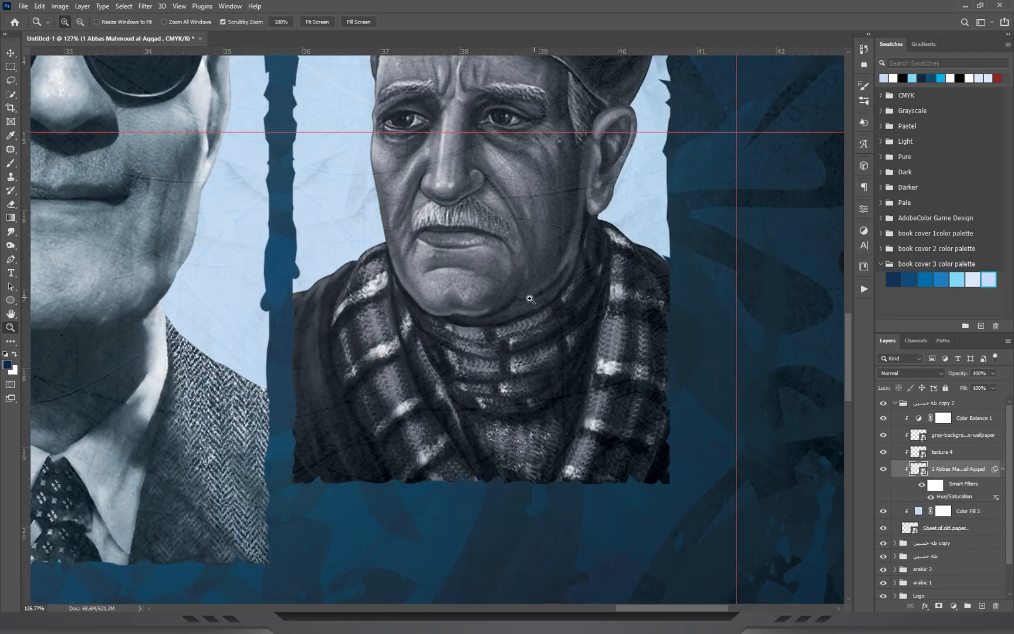
left_click_drag(530, 299, 492, 308)
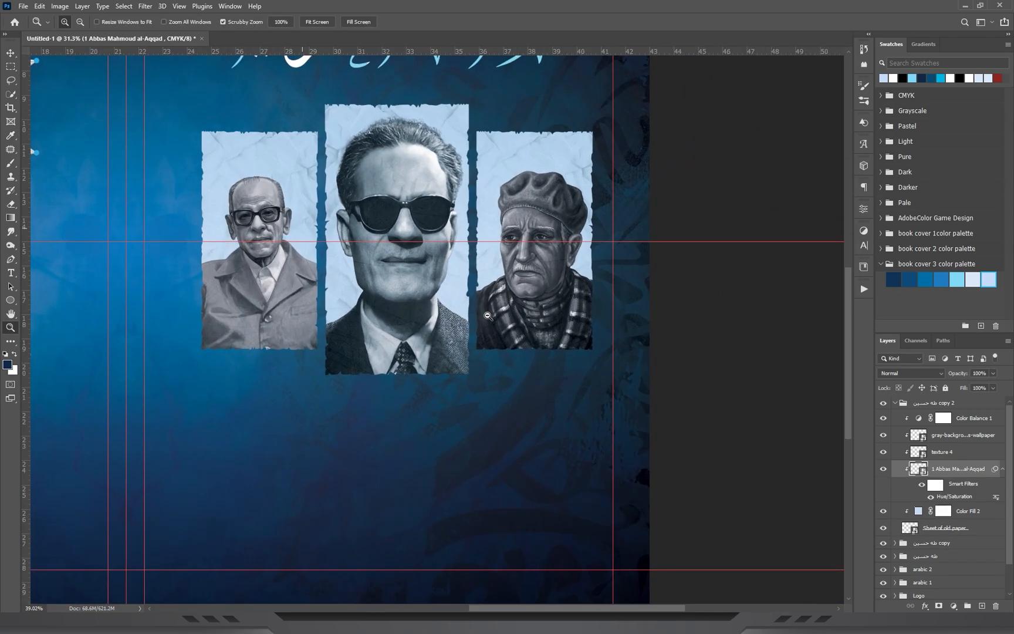
Review the whole cover without guides and examine the area below the title in the book cover RGB.jpg reference.
key("ctrl+0")
key("ctrl+semicolon")
left_click_drag(648, 385, 616, 320)
left_click_drag(595, 375, 583, 393)
left_click_drag(542, 535, 549, 534)
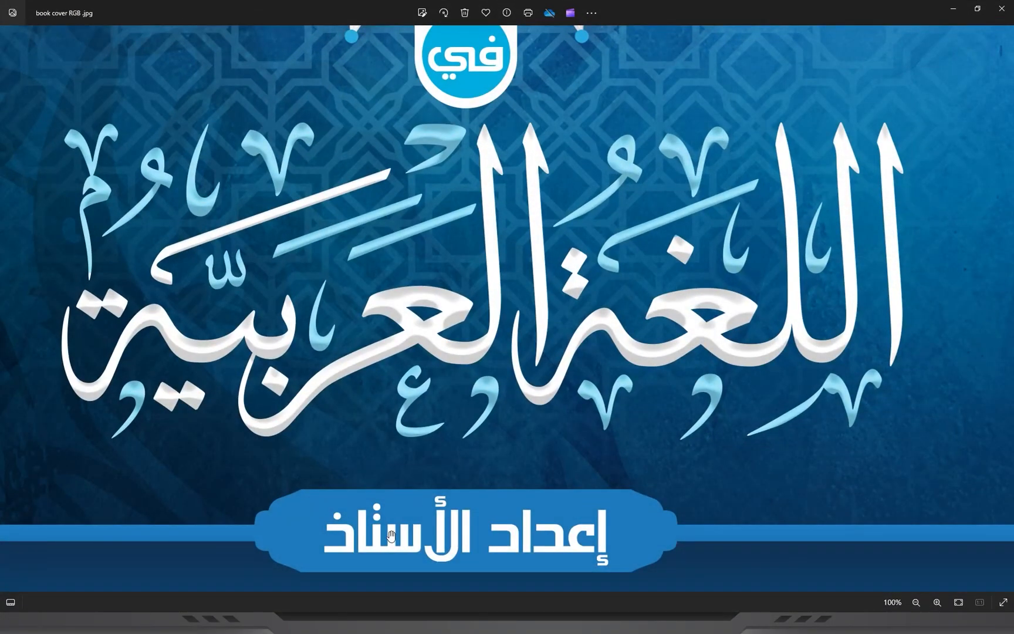
scroll(391, 536, "down", 5)
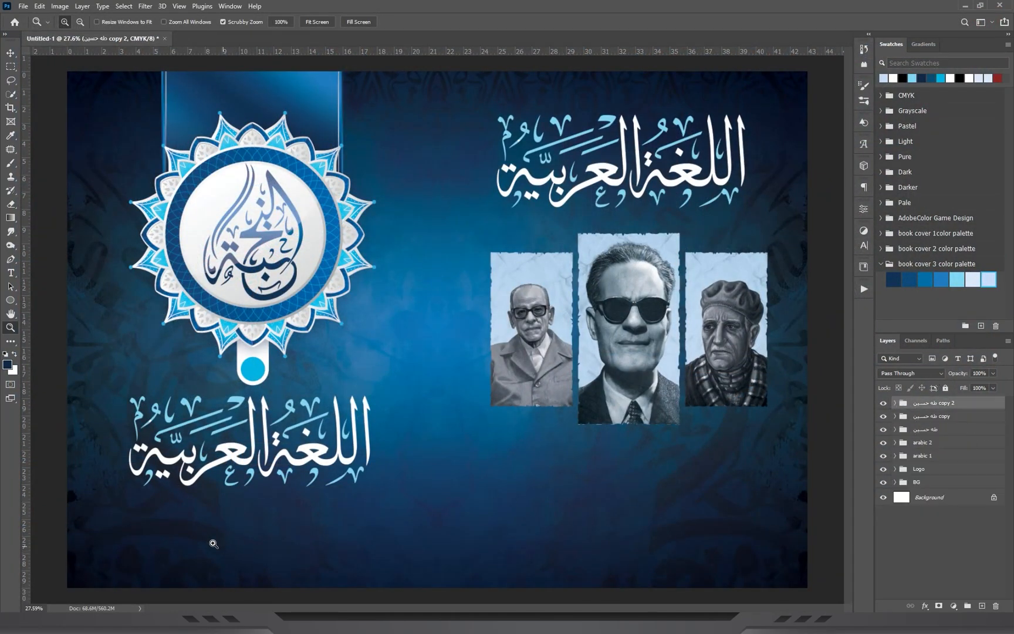
Draw a white rectangle about 20.8 × 2.37 cm below the calligraphy title on the mandala side.
left_click(9, 288)
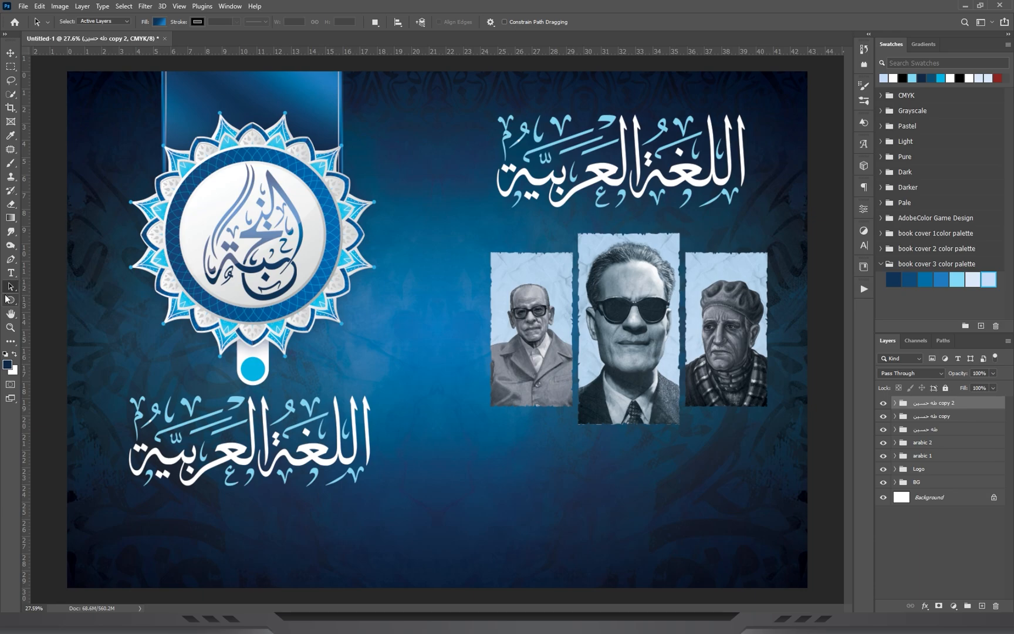
left_click(10, 298)
left_click(40, 302)
left_click_drag(67, 504, 425, 546)
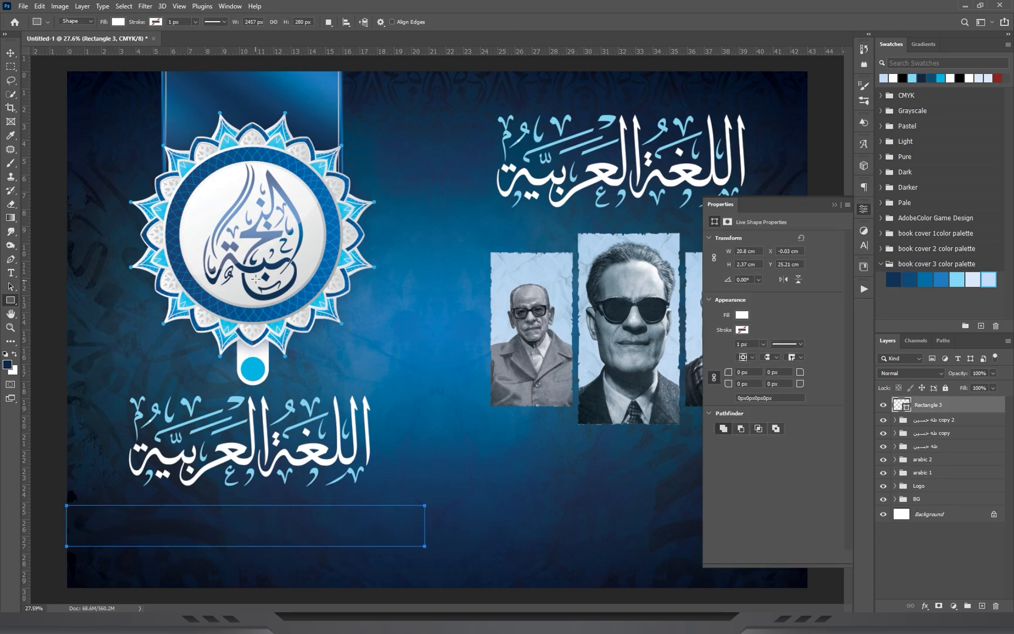
Increase the white rectangle's height to about 2.8 cm and align it with the outer canvas edge.
left_click(8, 54)
key("ctrl+t")
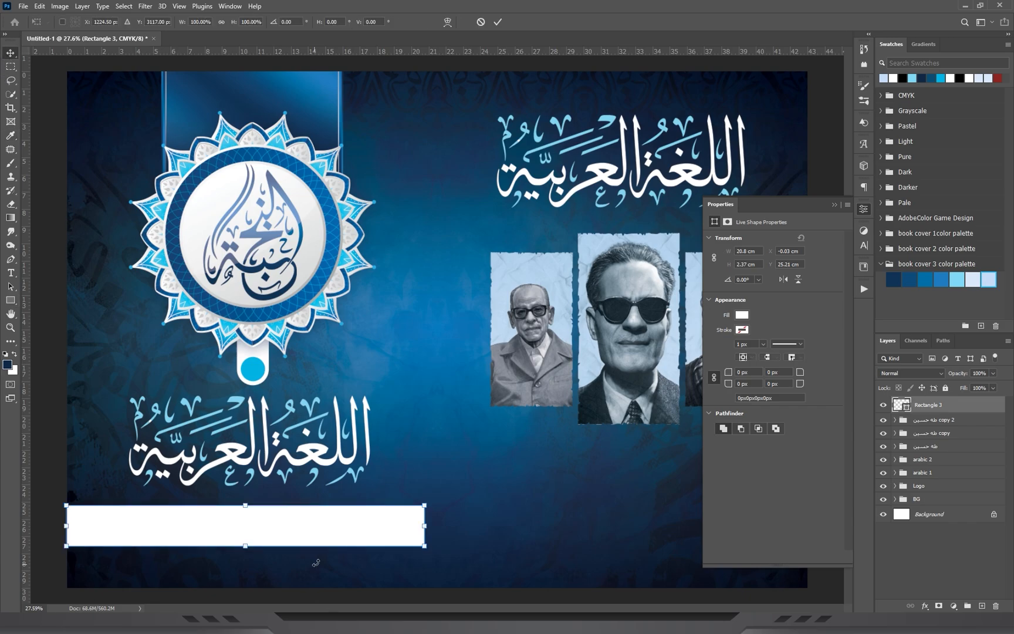
left_click_drag(319, 551, 323, 558)
key("Return")
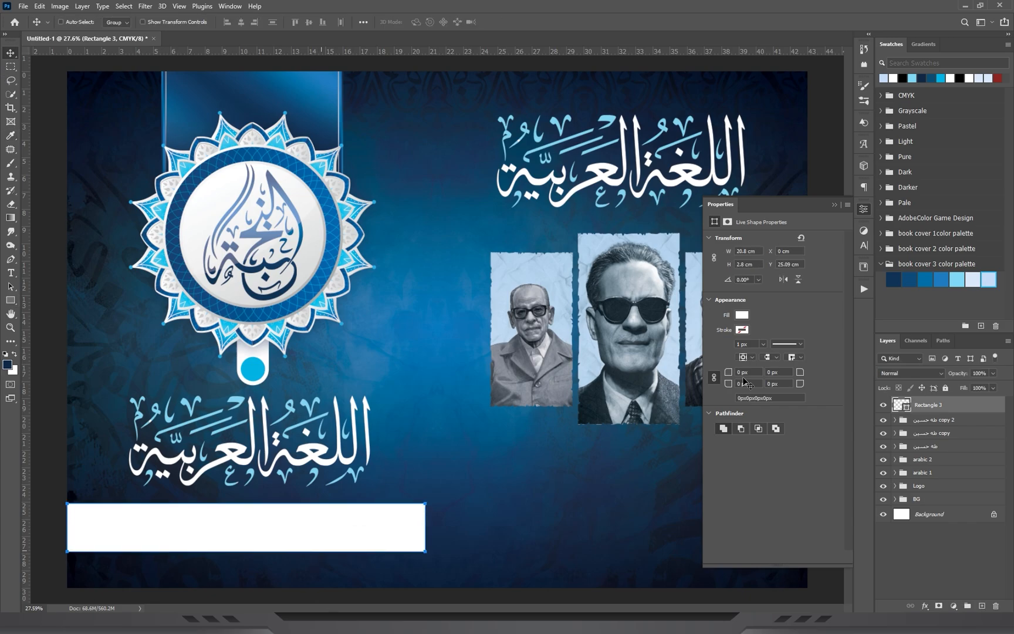
left_click(836, 204)
Show the guides and narrow the white rectangle to about 97.4% of its width, ending short of the spine guide.
key("ctrl+semicolon")
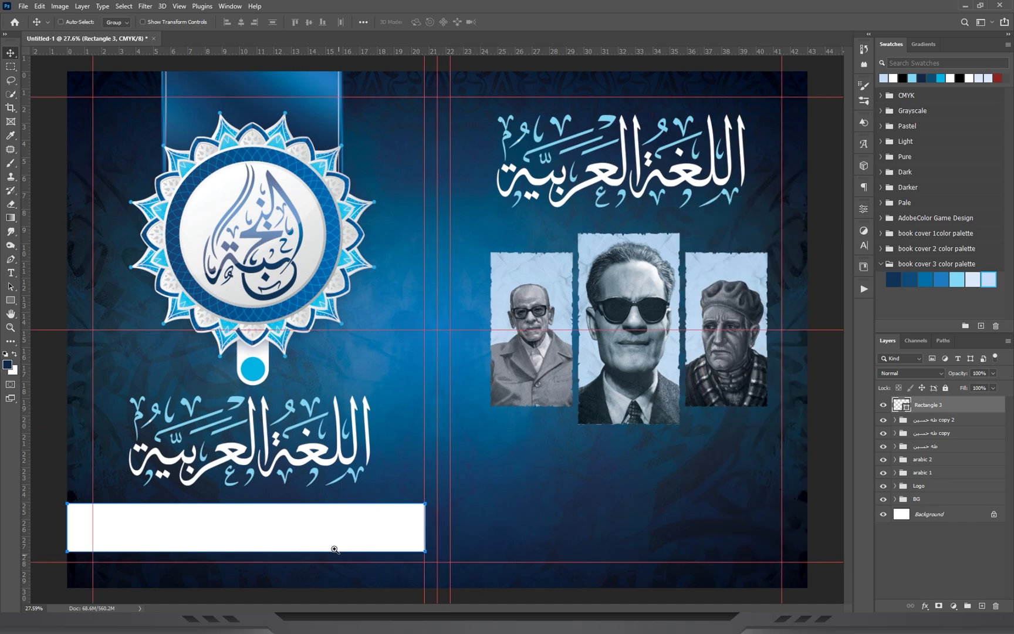
left_click_drag(336, 548, 384, 543)
left_click_drag(401, 481, 460, 375)
key("ctrl+t")
left_click_drag(566, 397, 550, 393)
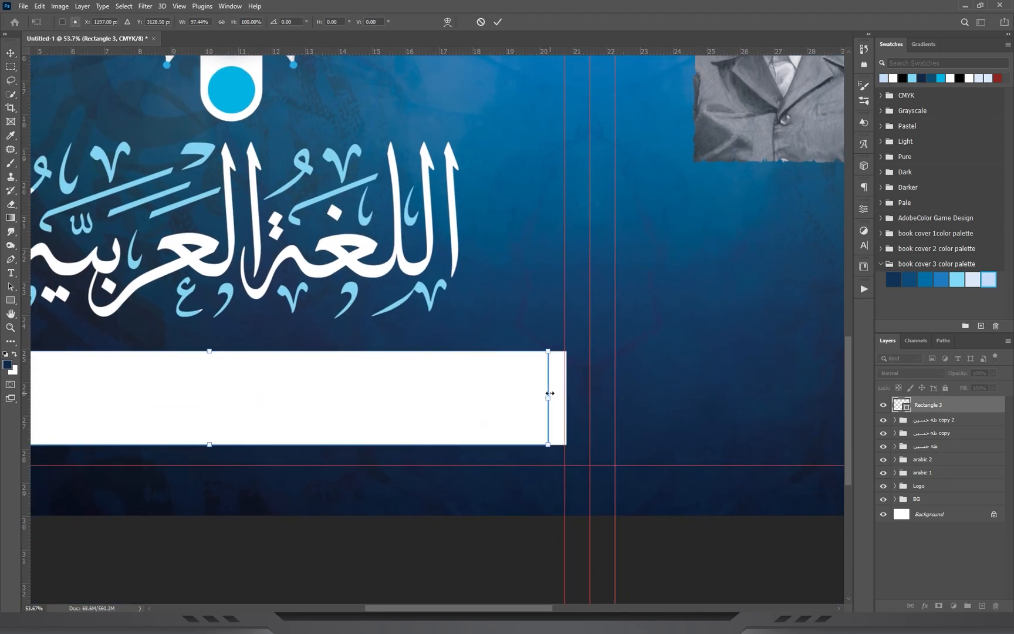
key("Return")
Rename the rectangle layer 1, duplicate it as a layer named 2, and move layer 2 beneath layer 1.
left_click_drag(322, 344, 358, 310)
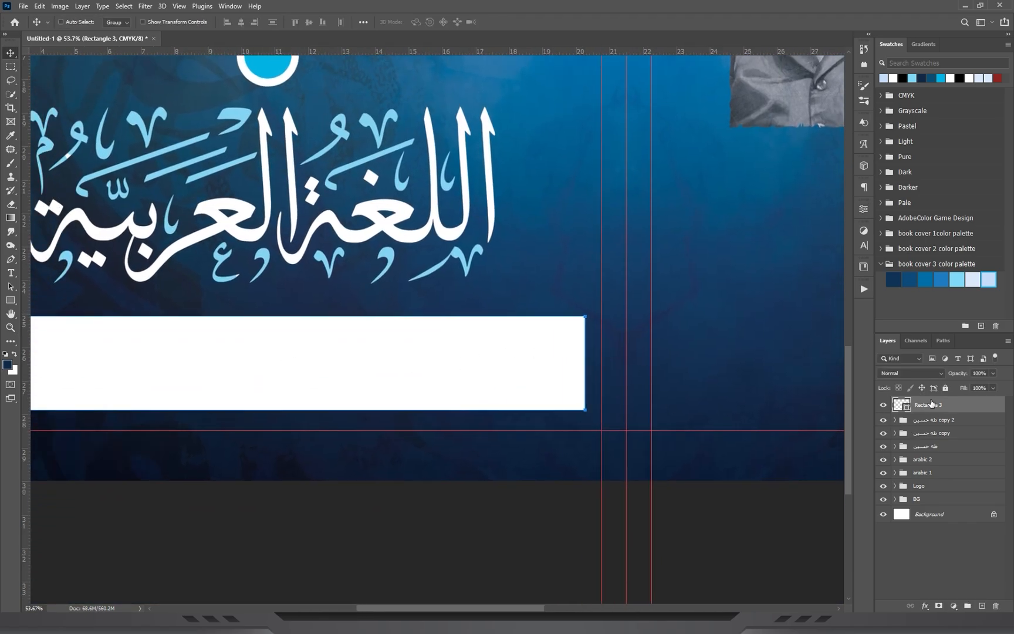
type("1")
key("Return")
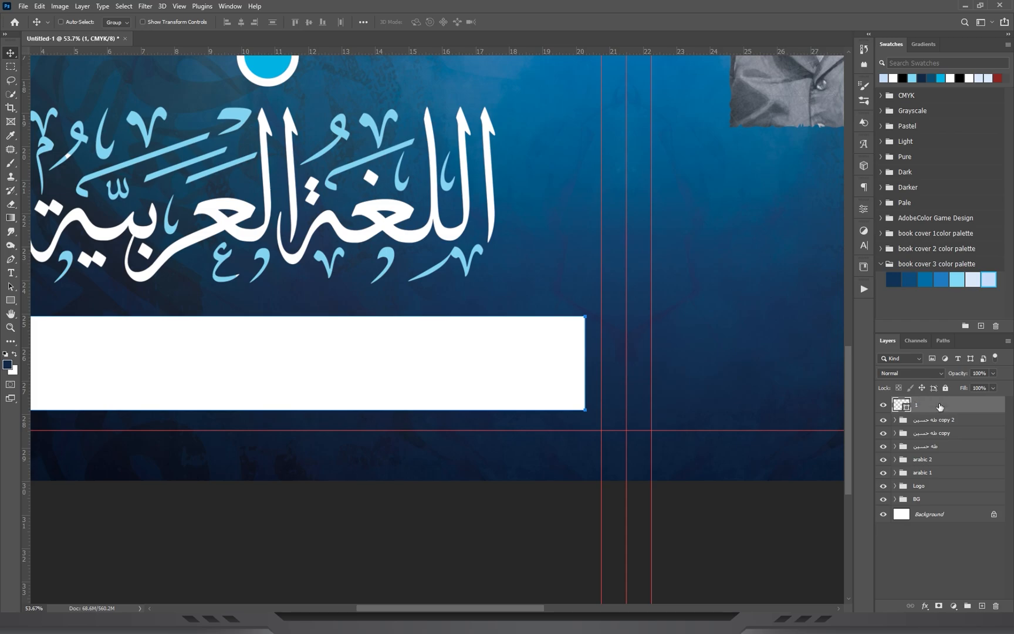
key("ctrl+j")
double_click(919, 404)
type("2")
key("Return")
key("ctrl+bracketleft")
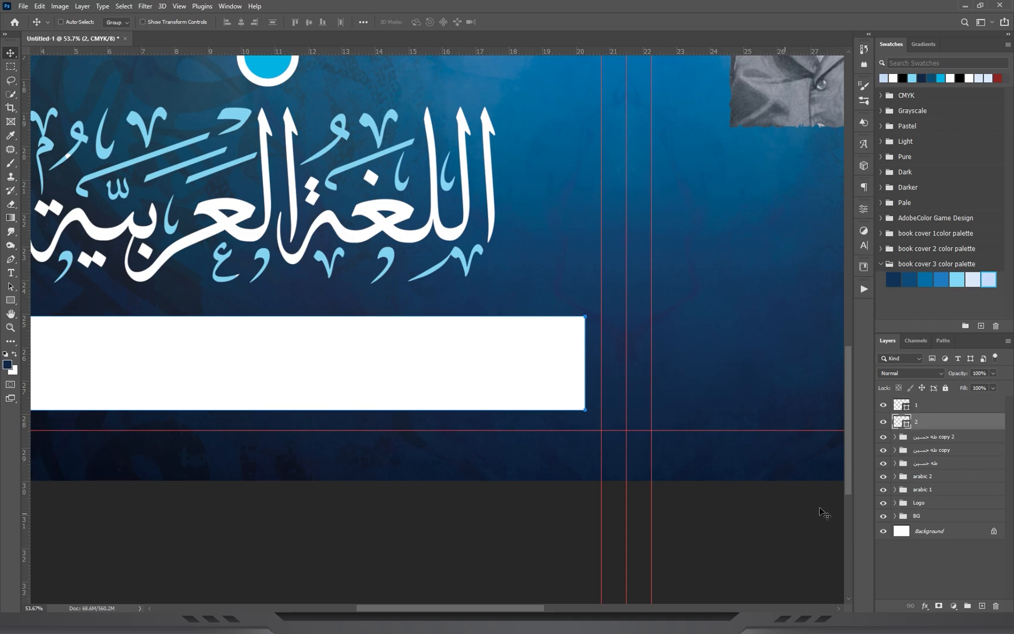
Fill rectangle 1 with the vertical blue gradient from the blue background gradient set.
key("z")
left_click_drag(492, 317, 549, 324)
left_click(906, 406)
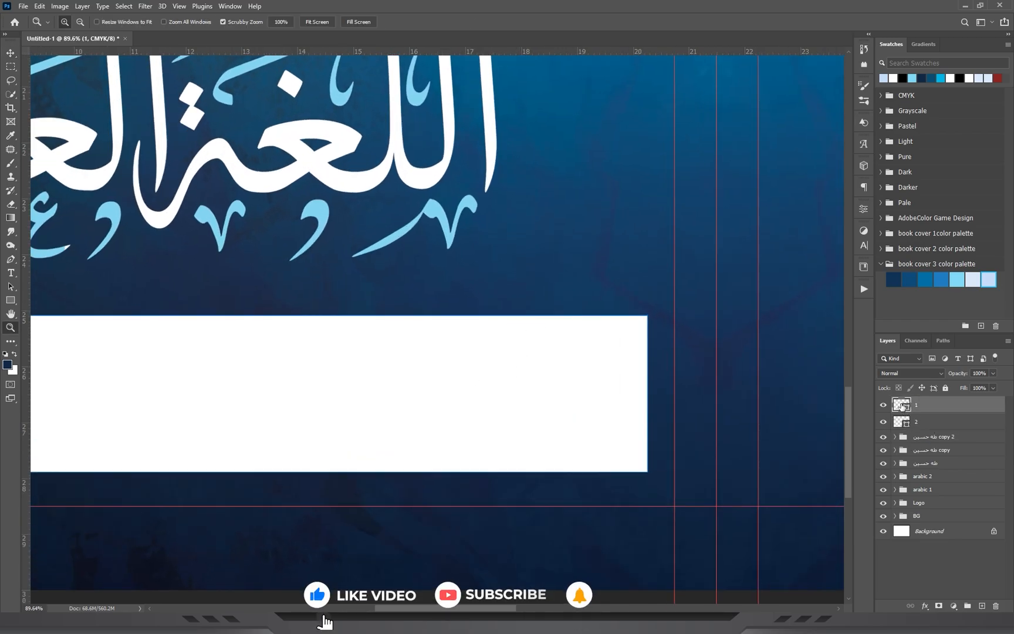
double_click(901, 405)
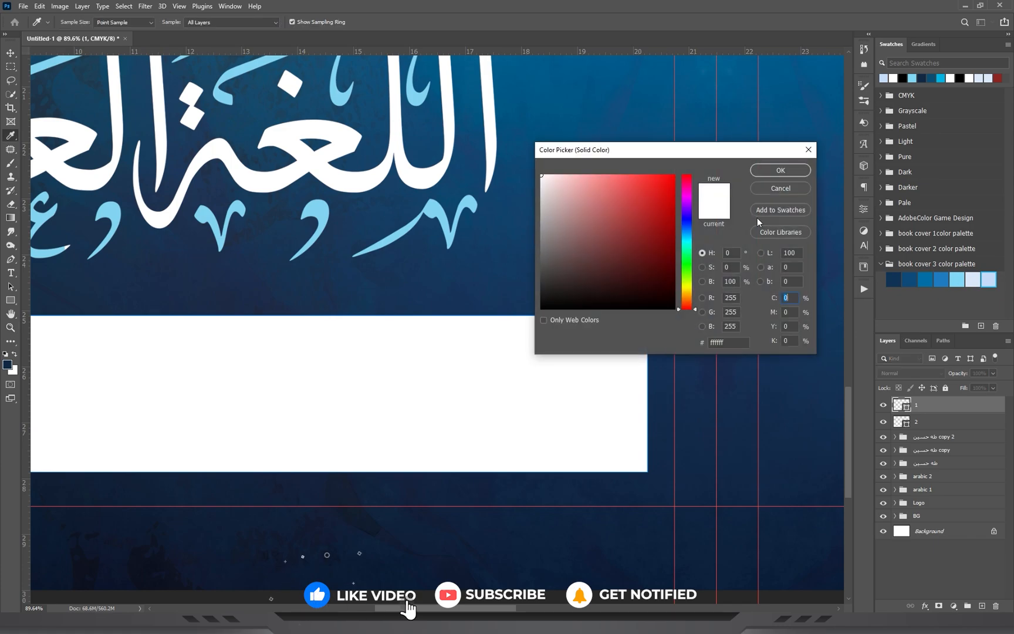
left_click(787, 190)
left_click(923, 45)
left_click_drag(912, 128, 428, 387)
left_click_drag(918, 132, 441, 382)
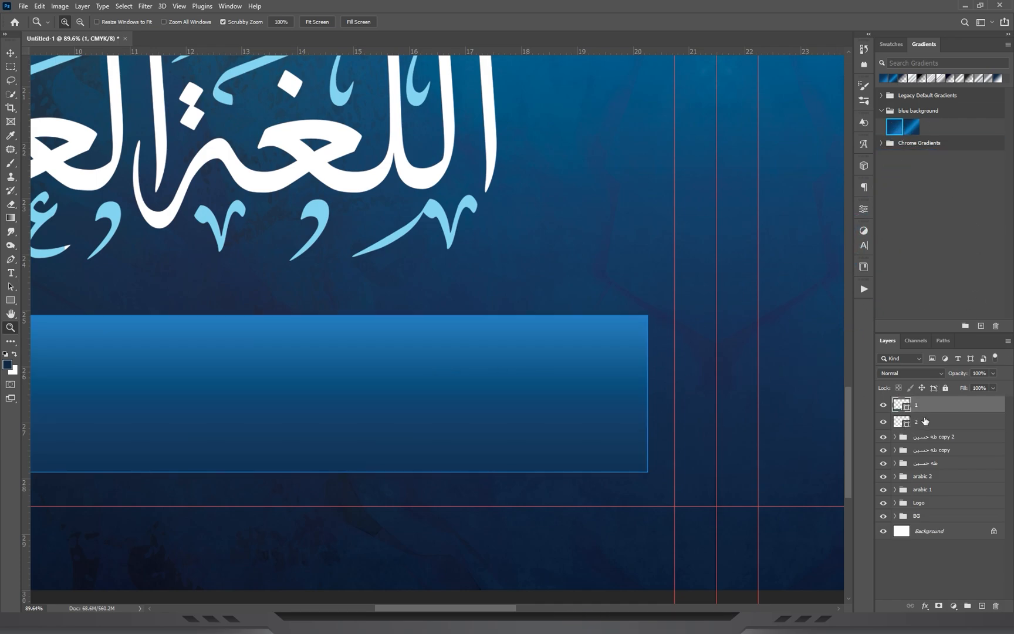
Stretch rectangle 2 to about 373 px high so it extends above and below rectangle 1.
left_click(925, 422)
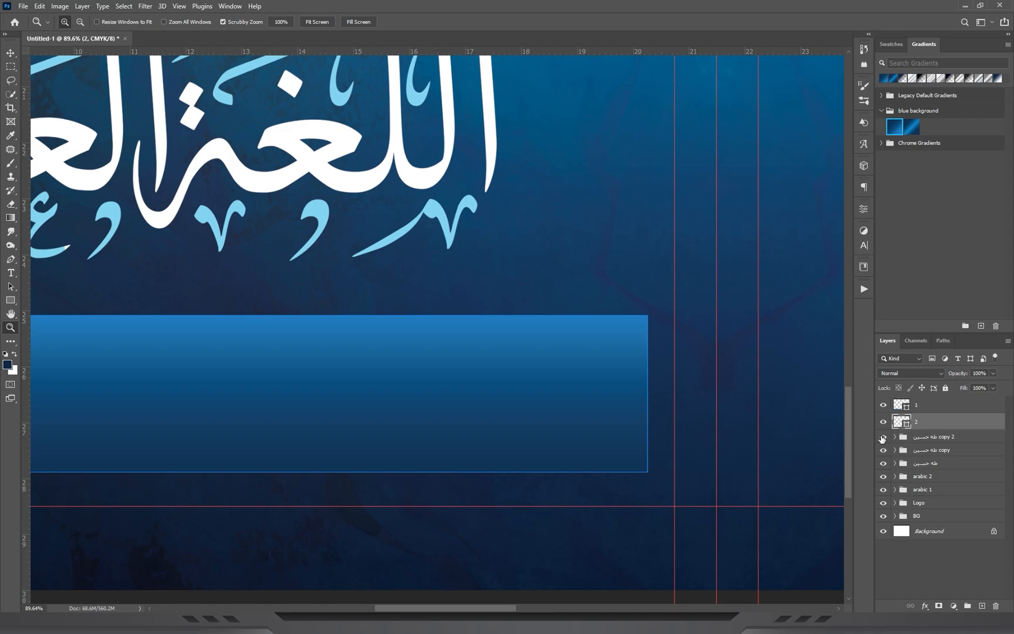
key("ctrl+t")
left_click_drag(289, 316, 288, 302)
key("Return")
key("z")
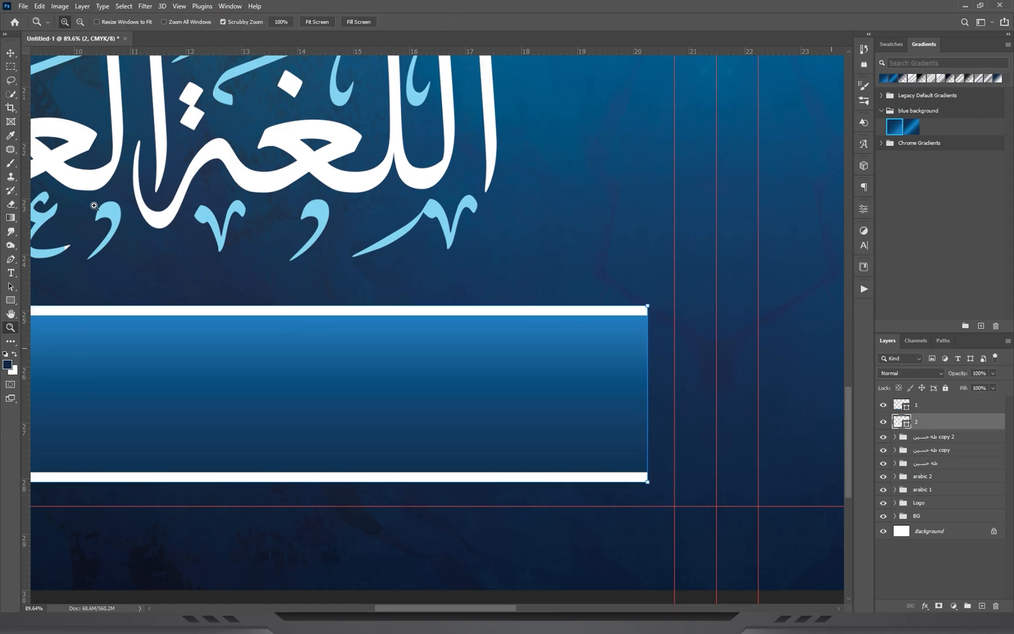
Fill rectangle 2 with the same blue background gradient and reverse its direction.
left_click(11, 301)
left_click_drag(895, 131, 590, 308)
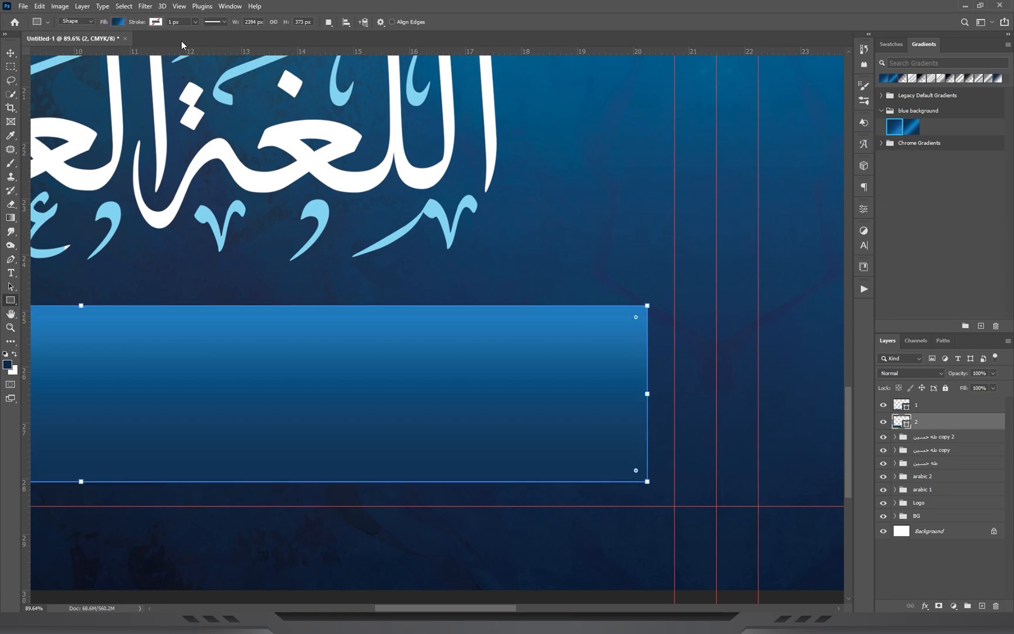
left_click(117, 22)
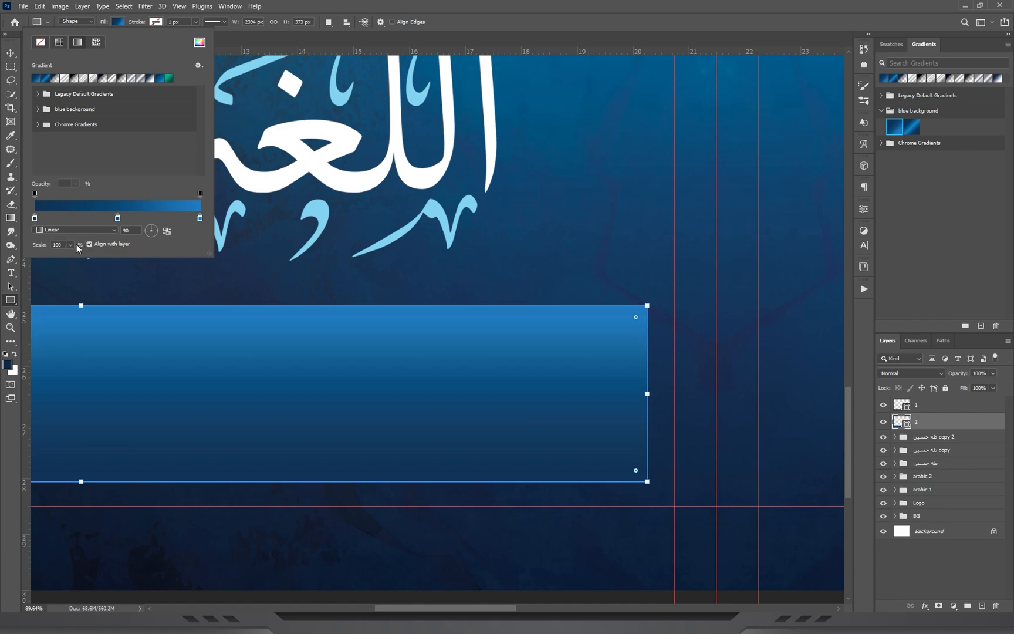
left_click(168, 231)
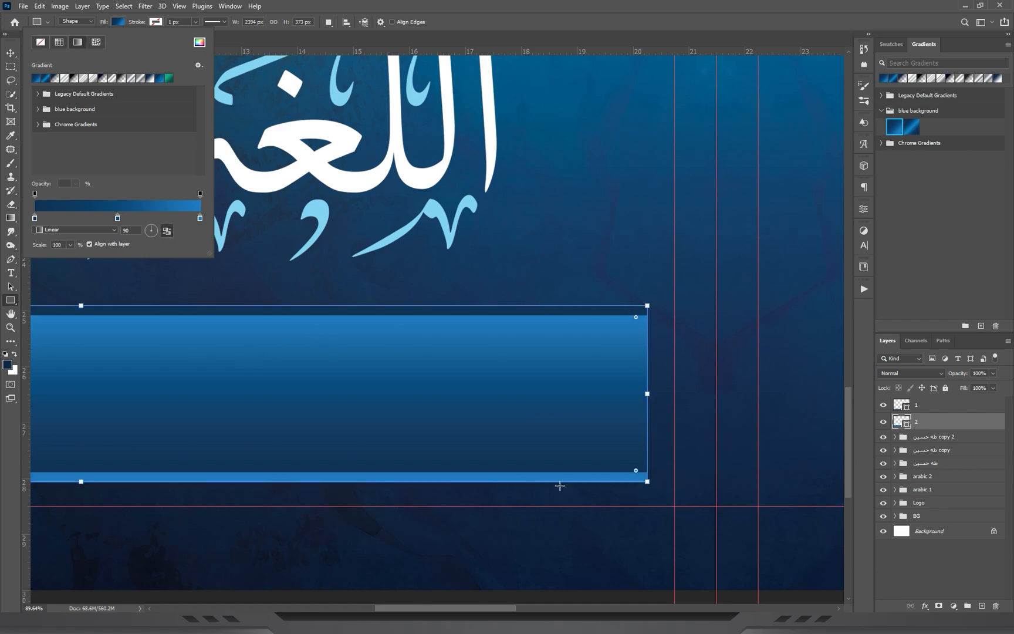
Widen rectangles 1 and 2 together slightly past the outer canvas edge and closer to the spine guide.
left_click(931, 411)
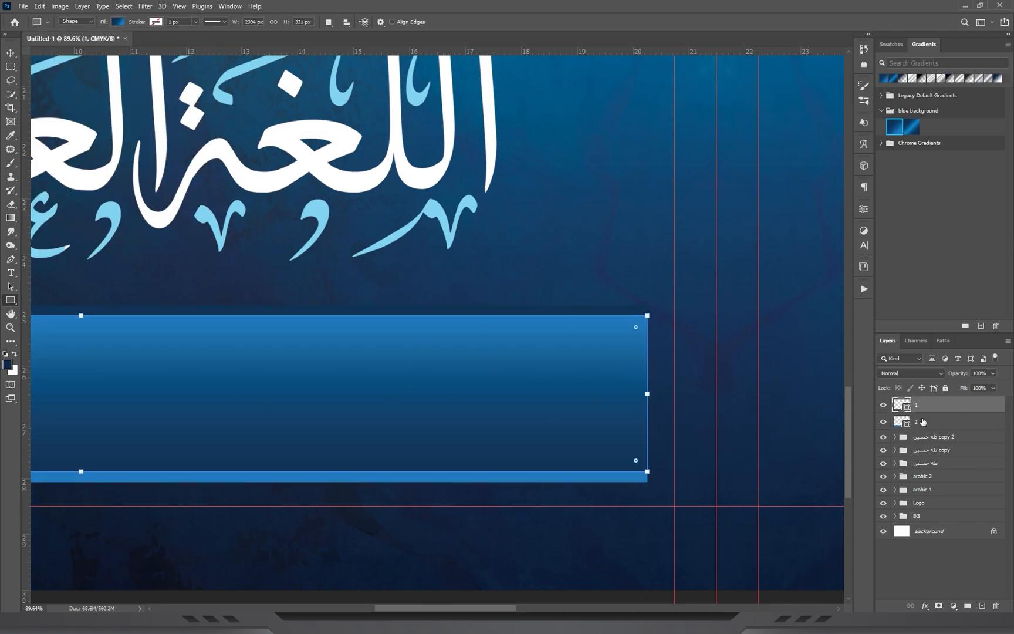
key("z")
left_click_drag(376, 200, 419, 401)
key("v")
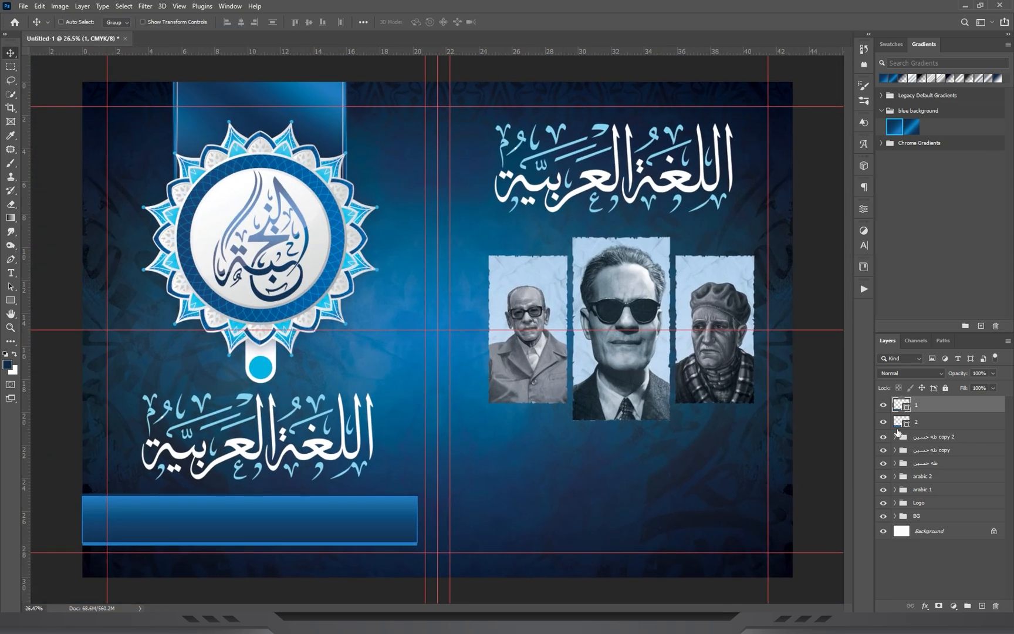
left_click(932, 423, "shift")
key("ctrl+t")
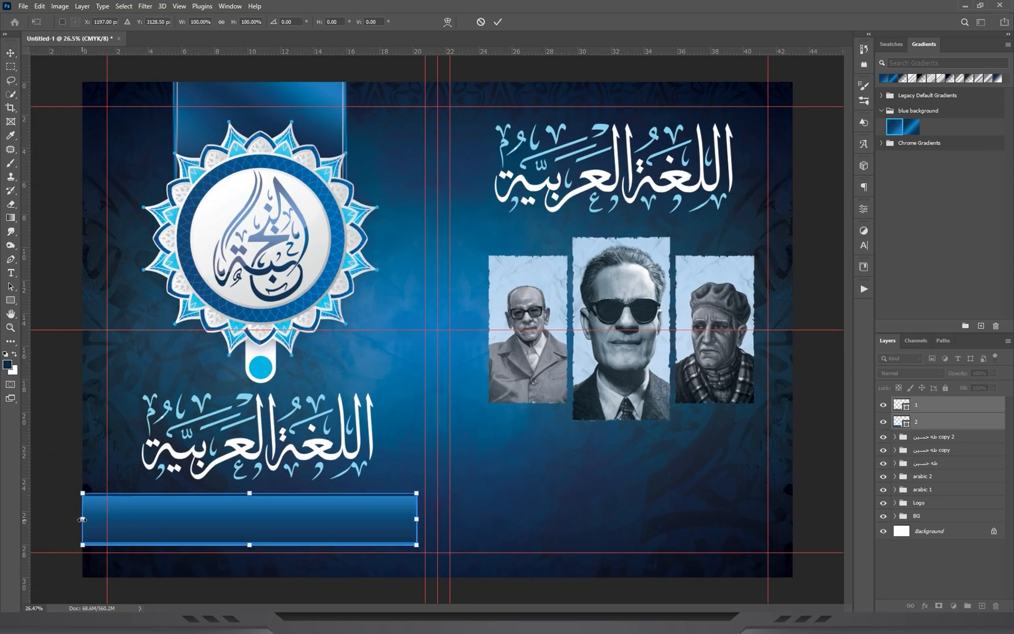
left_click_drag(83, 519, 76, 519)
key("Return")
Hide the guides, group the two gradient rectangles and duplicate the group beneath the three portraits at the same height.
key("z")
left_click_drag(264, 329, 252, 288)
key("v")
key("ctrl+h")
key("ctrl+0")
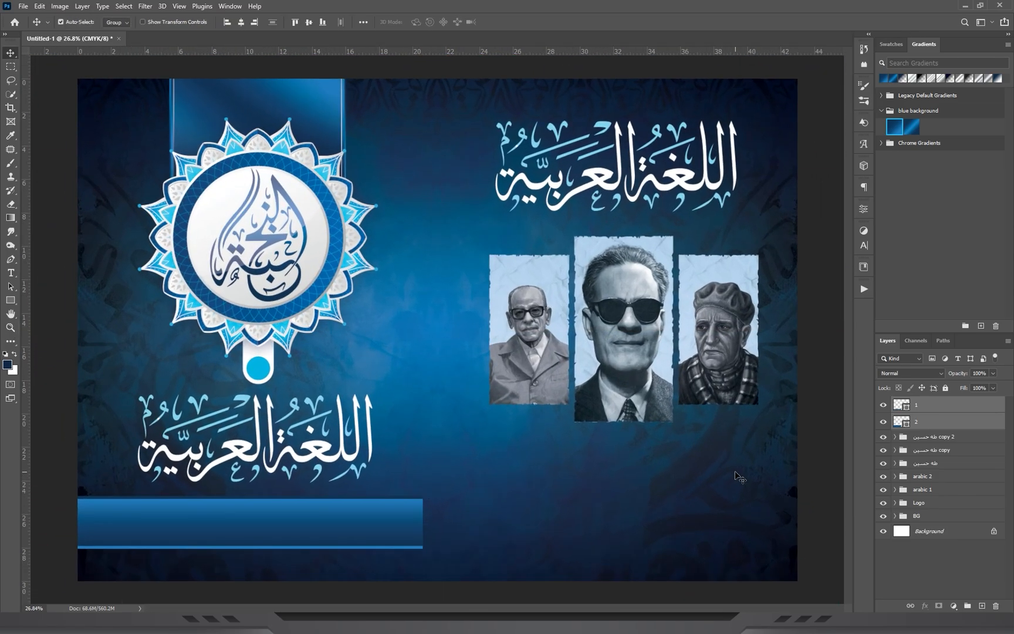
key("ctrl+g")
left_click_drag(144, 524, 769, 424, "alt+shift")
Duplicate the right bar group and narrow the copy into a short connector piece at the inner end of the left bar.
key("z")
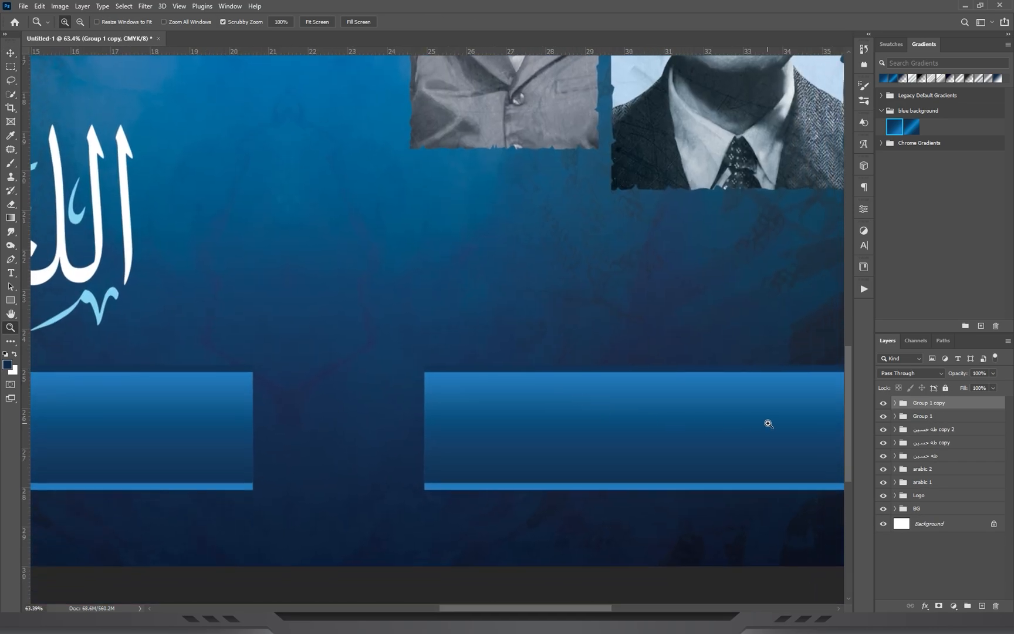
key("ctrl+j")
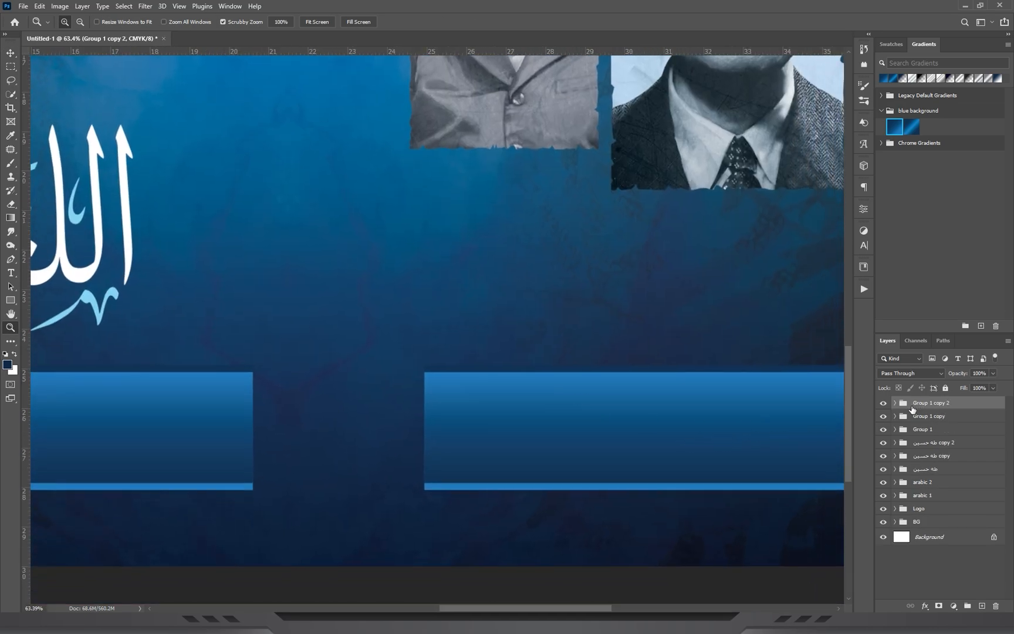
key("v")
left_click_drag(529, 415, 320, 420)
key("ctrl+t")
scroll(538, 421, "down", 3, "alt")
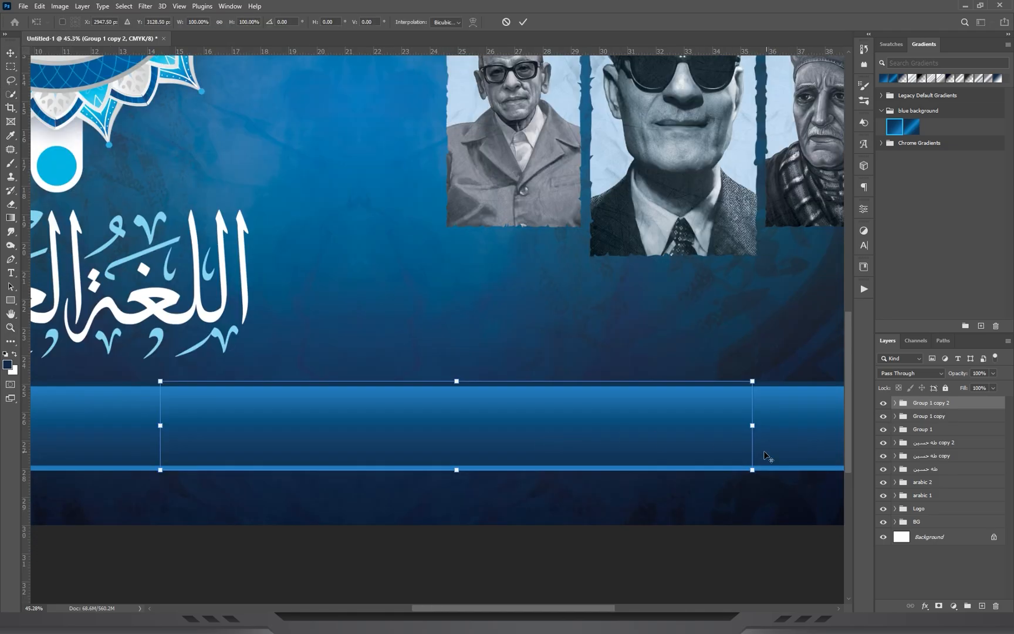
left_click_drag(756, 422, 496, 446)
key("Return")
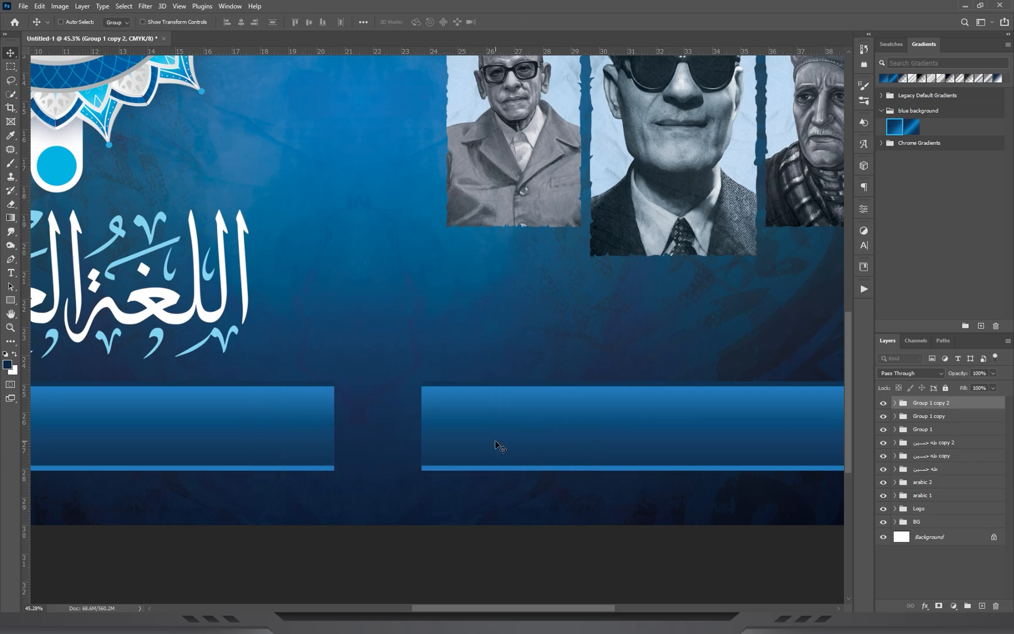
Lower the right bar slightly below the left bar and move it against the connector piece's outer edge.
scroll(415, 435, "up", 5, "alt")
left_click_drag(635, 326, 440, 331)
left_click_drag(620, 383, 476, 331)
left_click(640, 286, "ctrl")
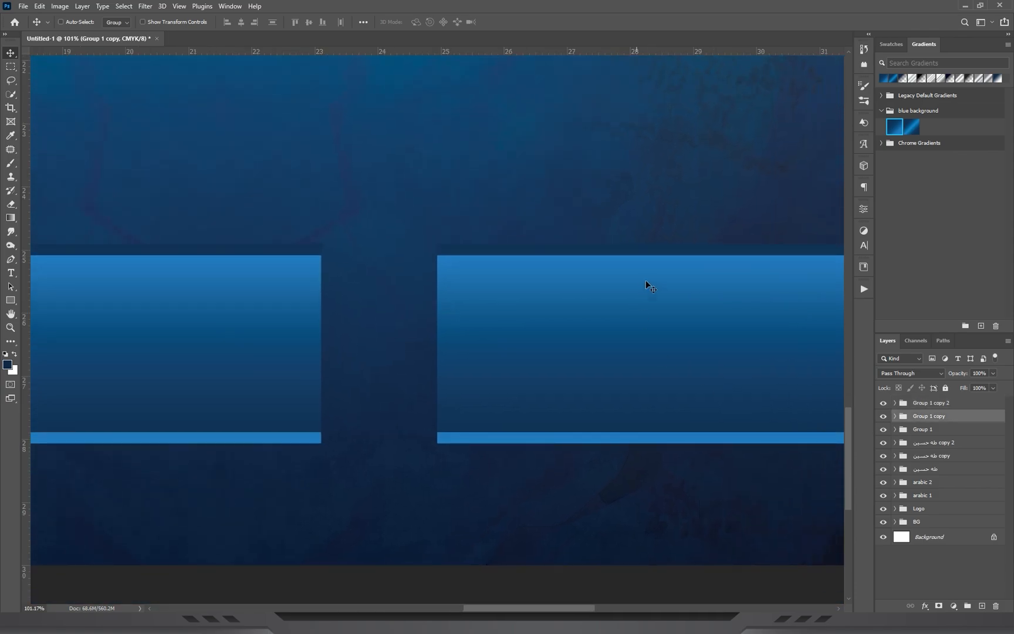
left_click_drag(644, 258, 589, 340)
left_click(908, 404)
left_click_drag(319, 276, 267, 276)
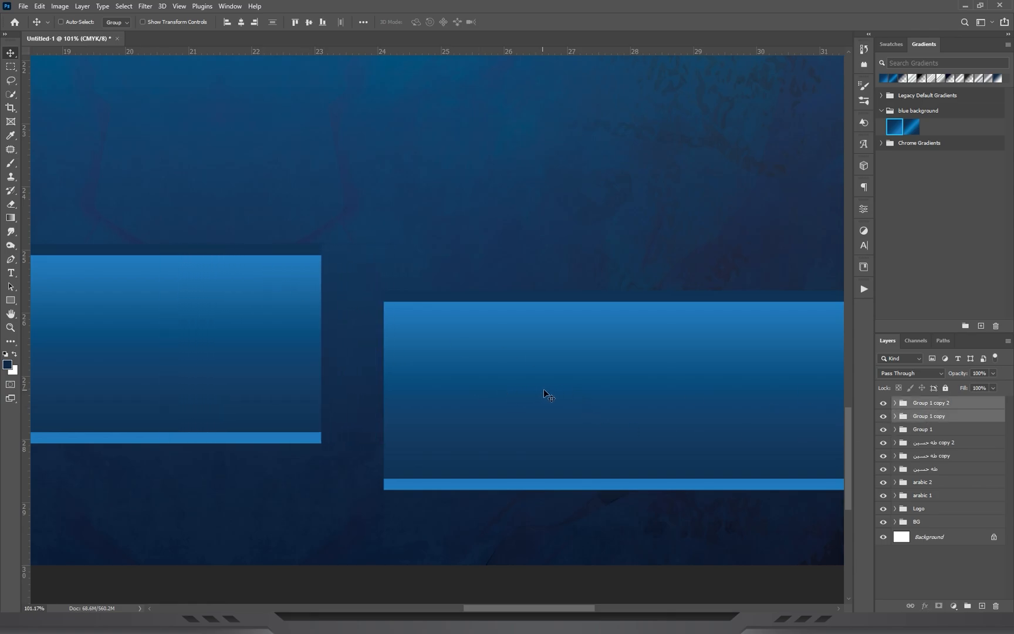
left_click_drag(543, 388, 481, 389)
Distort the connector piece by lowering its right side so it slopes from the left bar down to the right bar.
left_click(904, 407)
key("ctrl+t")
right_click(275, 317)
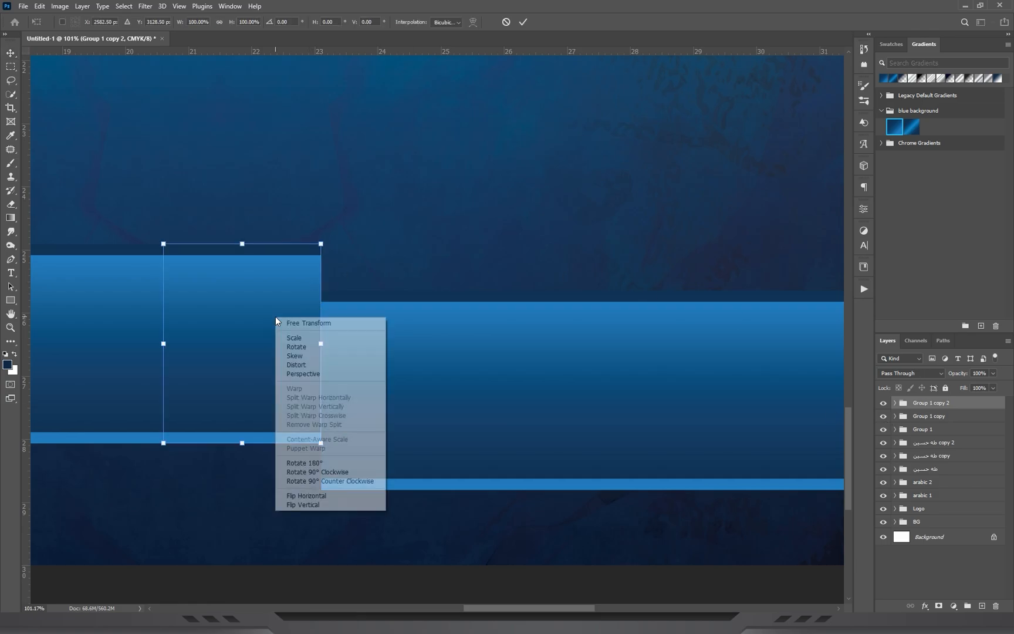
left_click(311, 366)
left_click_drag(321, 342, 310, 388)
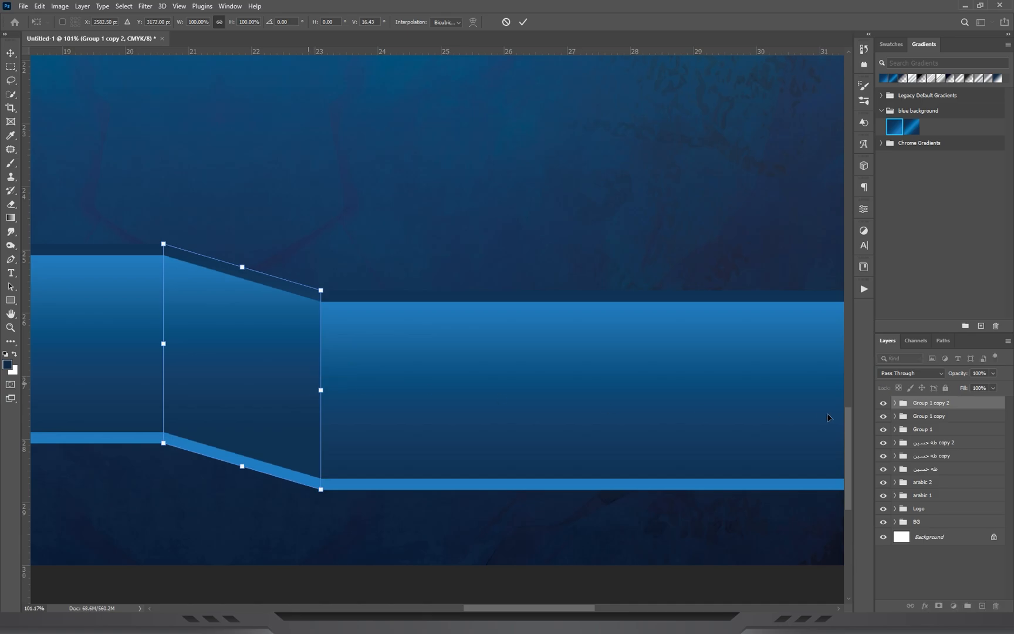
key("Return")
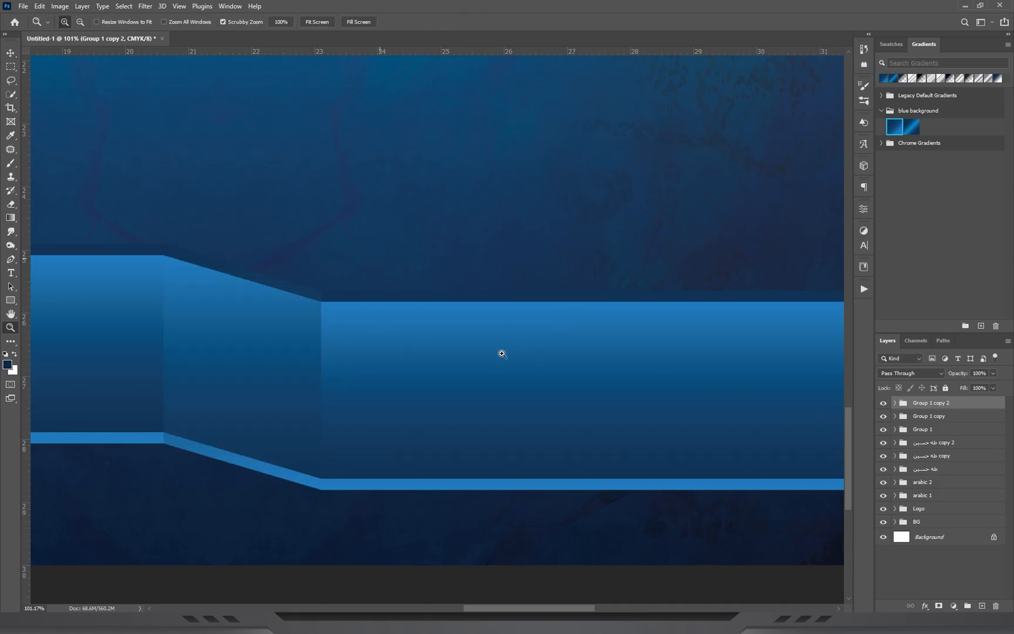
Examine the finished reference image book cover RGB .jpg, comparing its bars, mosque artwork and portrait area with the current cover.
key("alt+Tab")
double_click(203, 177)
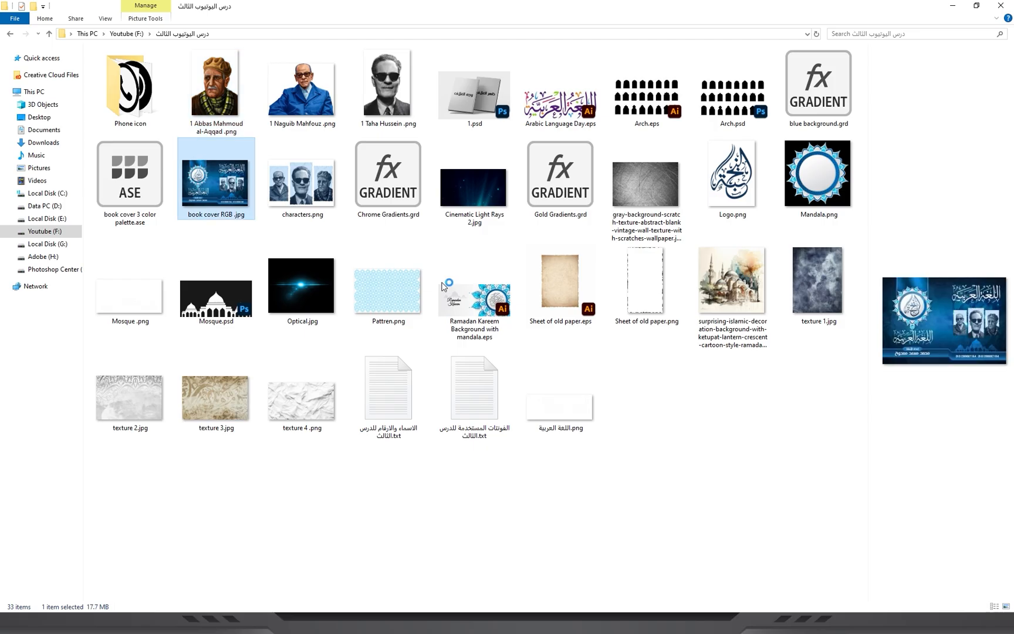
scroll(535, 533, "up", 3)
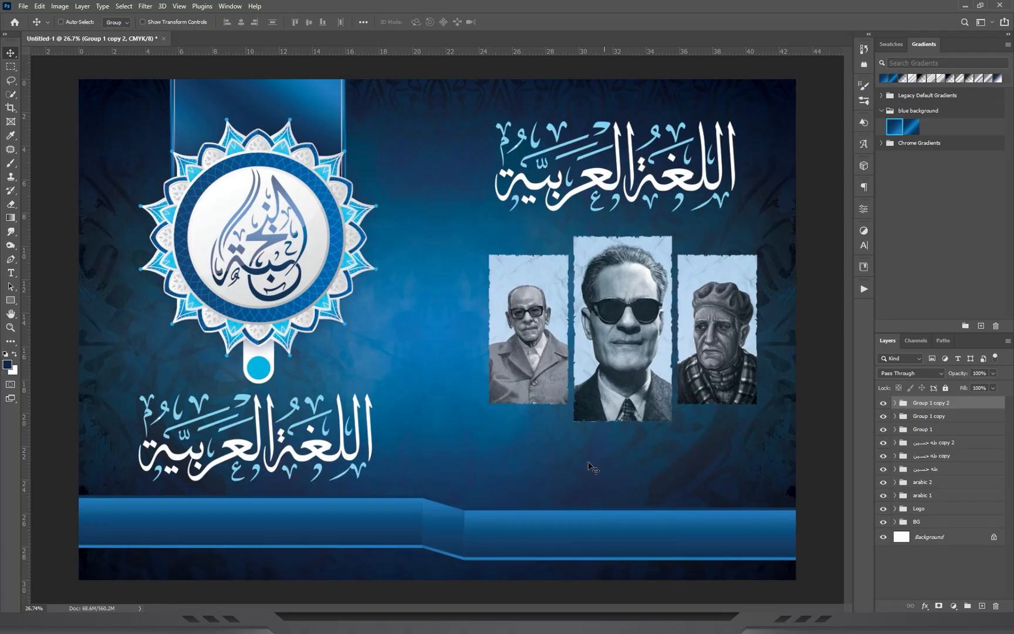
left_click_drag(360, 468, 462, 399)
left_click_drag(646, 431, 666, 431)
left_click_drag(672, 431, 416, 425)
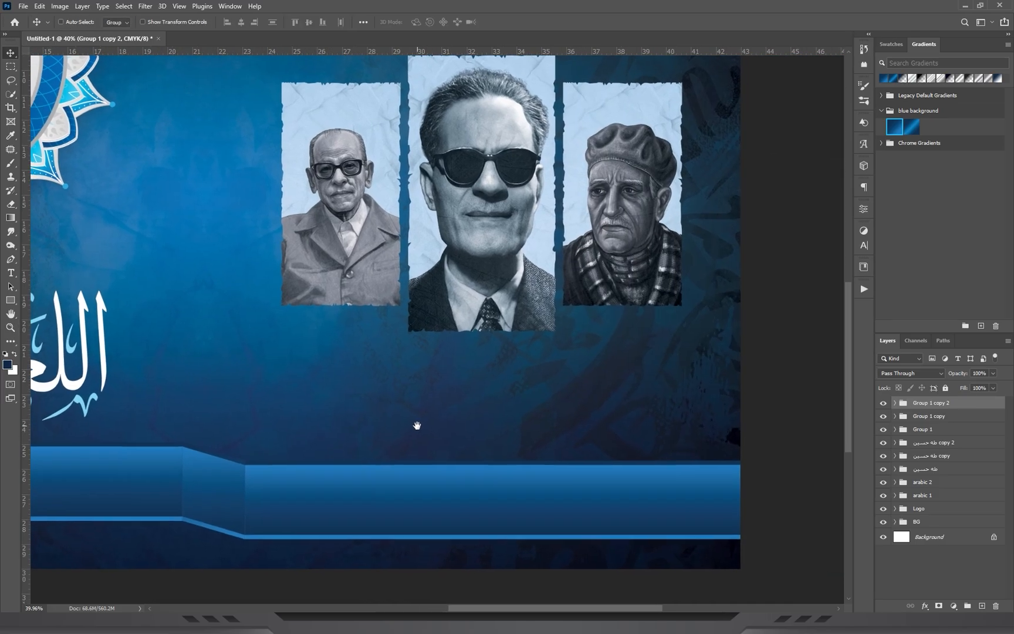
left_click_drag(474, 326, 439, 336)
key("ctrl+0")
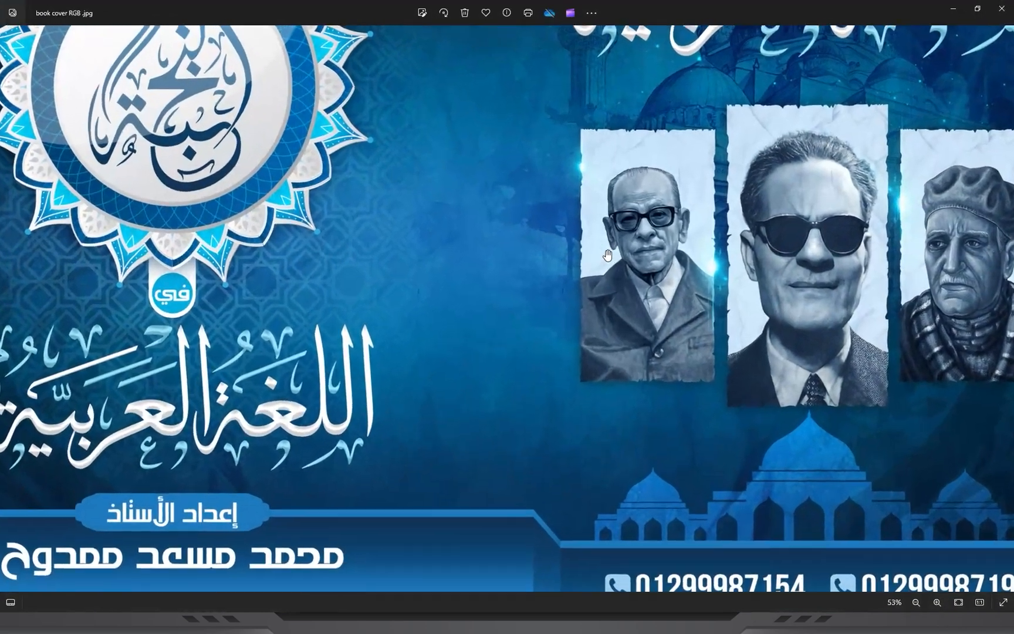
scroll(455, 364, "up", 3)
left_click_drag(554, 136, 670, 238)
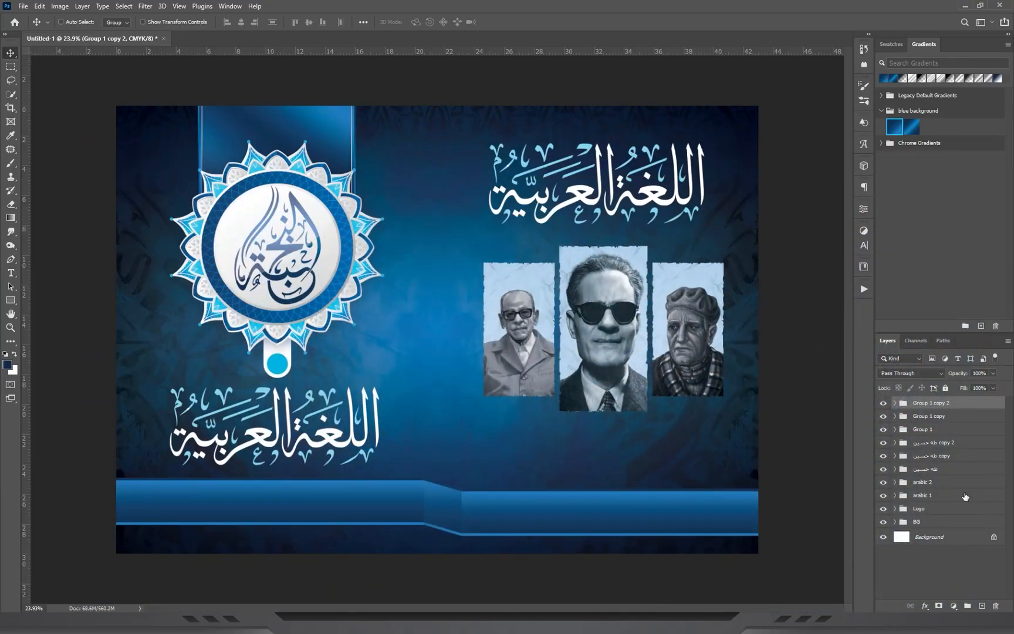
Place the watercolour mosque illustration above Gradient Fill 2 in the BG group, covering the area behind the right title and portraits.
left_click(894, 522)
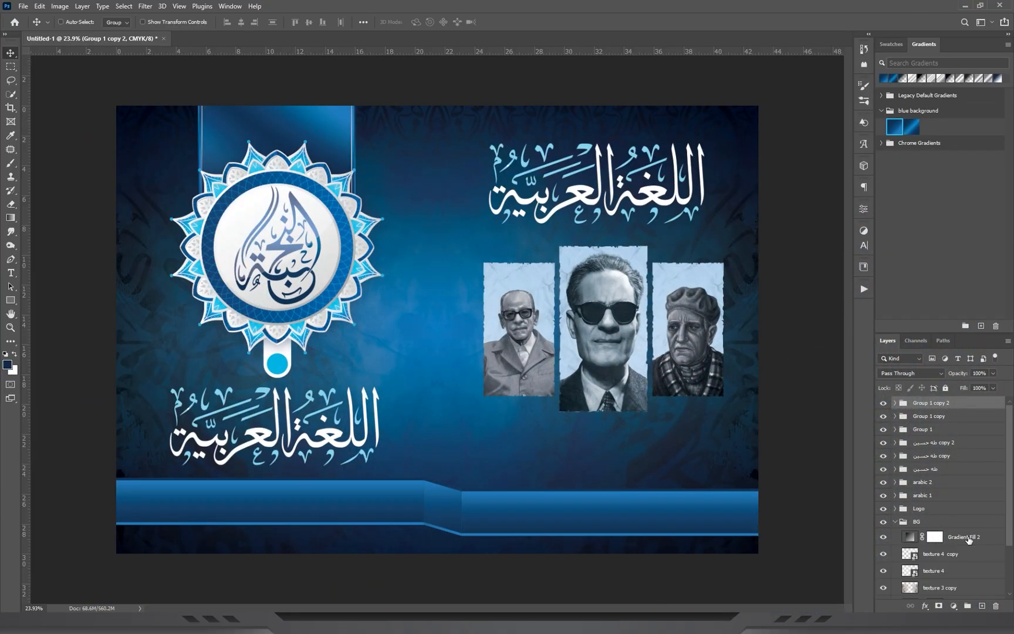
left_click(984, 536)
key("alt+Tab")
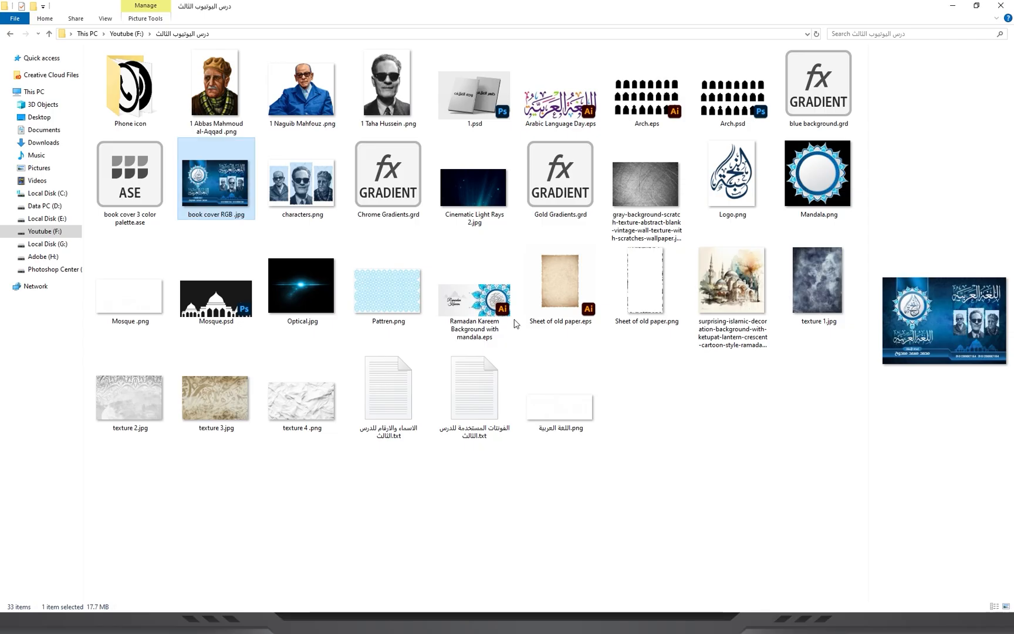
left_click(380, 483)
left_click_drag(738, 290, 564, 297)
left_click_drag(476, 247, 626, 243)
left_click_drag(589, 558, 599, 415)
key("Return")
key("ctrl+0")
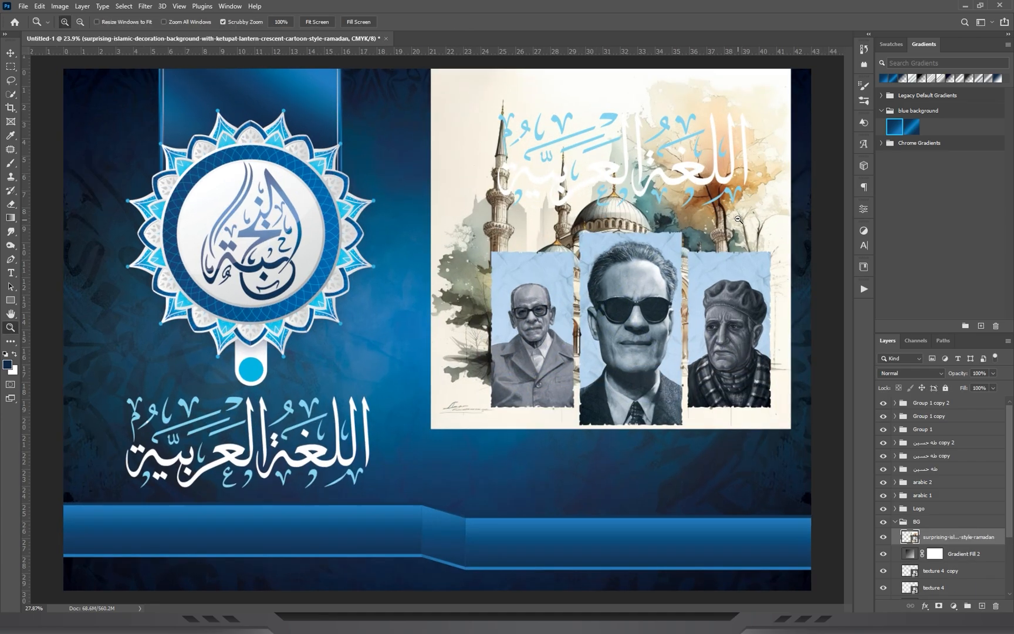
Desaturate the mosque illustration with Hue/Saturation at a saturation of -100.
key("ctrl+u")
left_click_drag(692, 274, 605, 273)
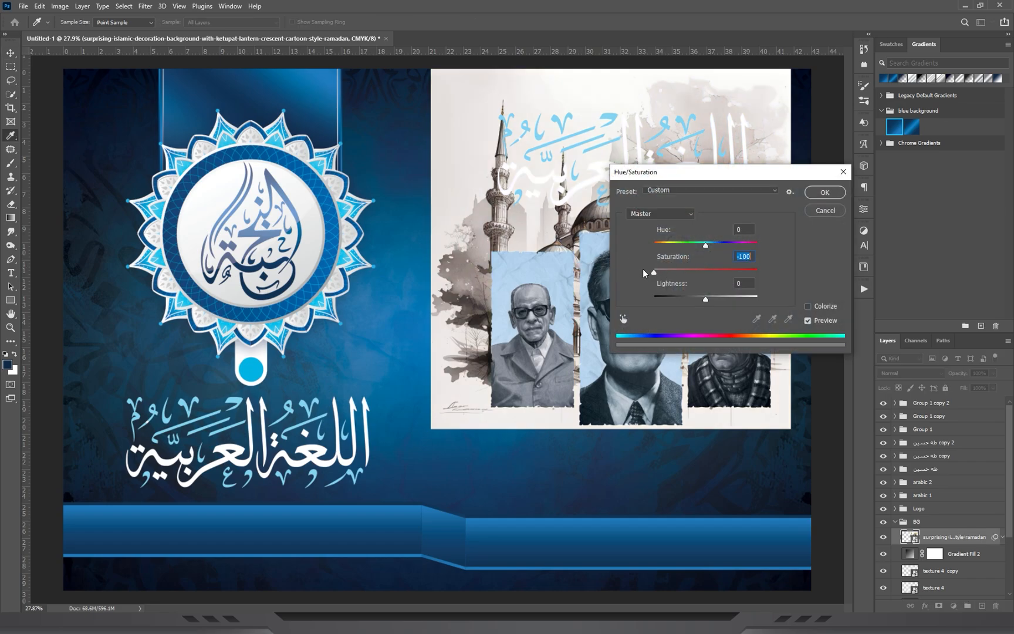
left_click(825, 192)
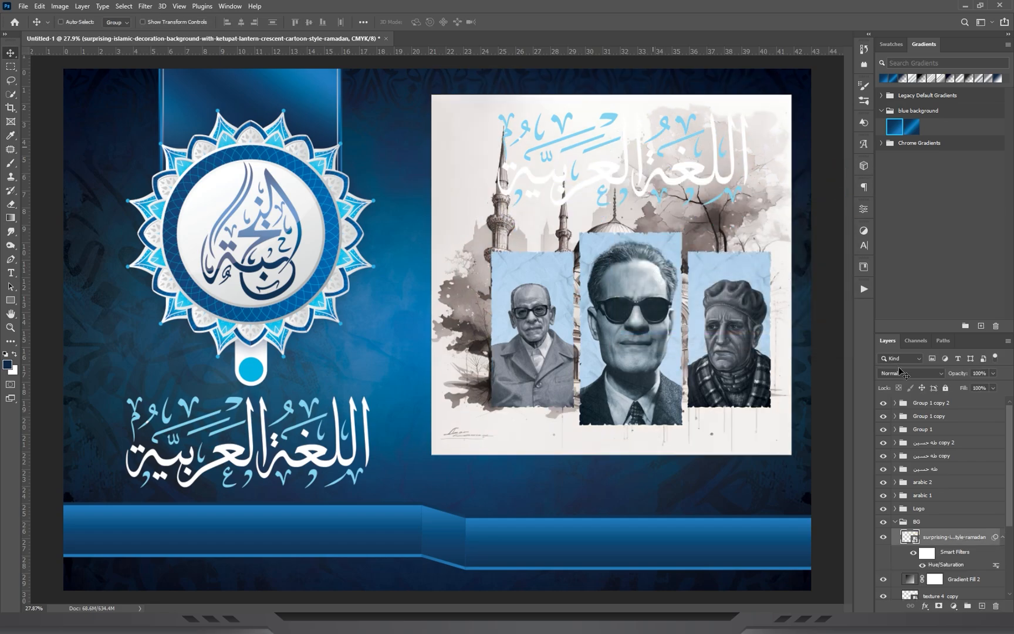
Set the mosque illustration's blend mode to Soft Light and add a layer mask to it.
left_click(898, 374)
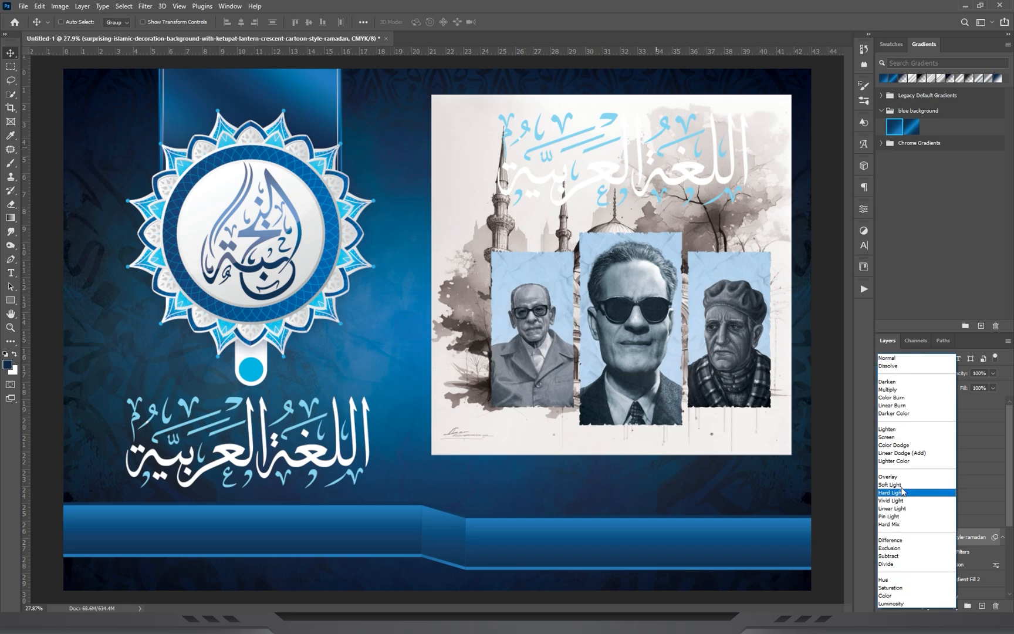
left_click(902, 484)
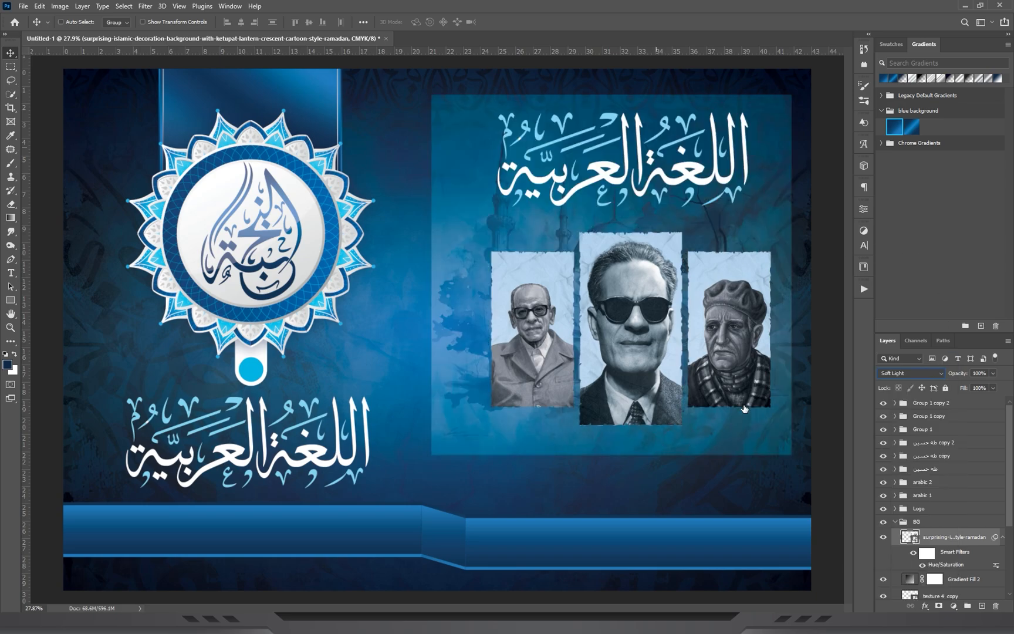
left_click(898, 374)
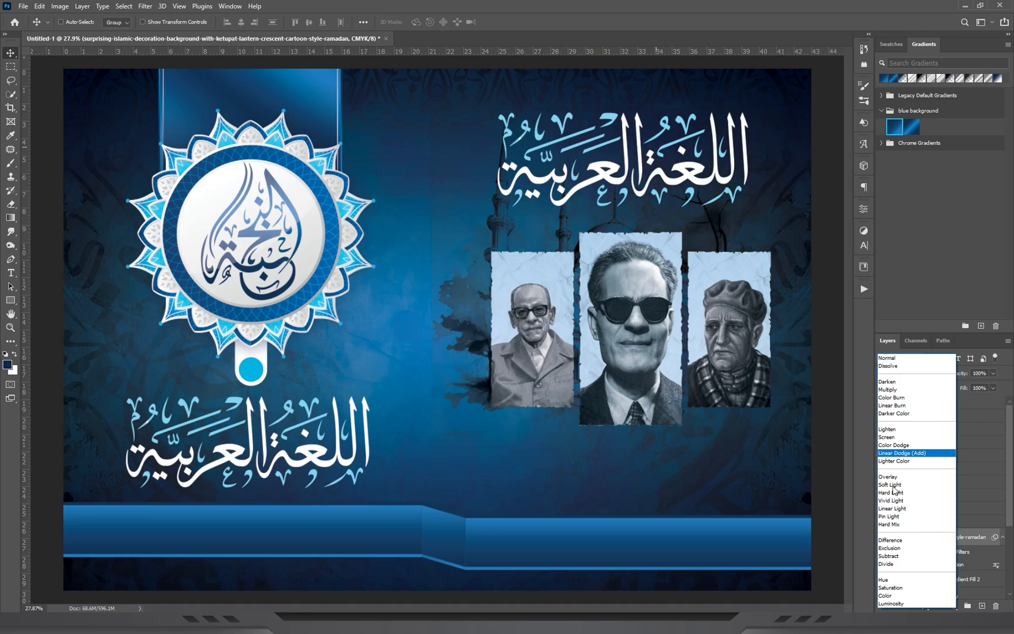
left_click(893, 485)
left_click(939, 606)
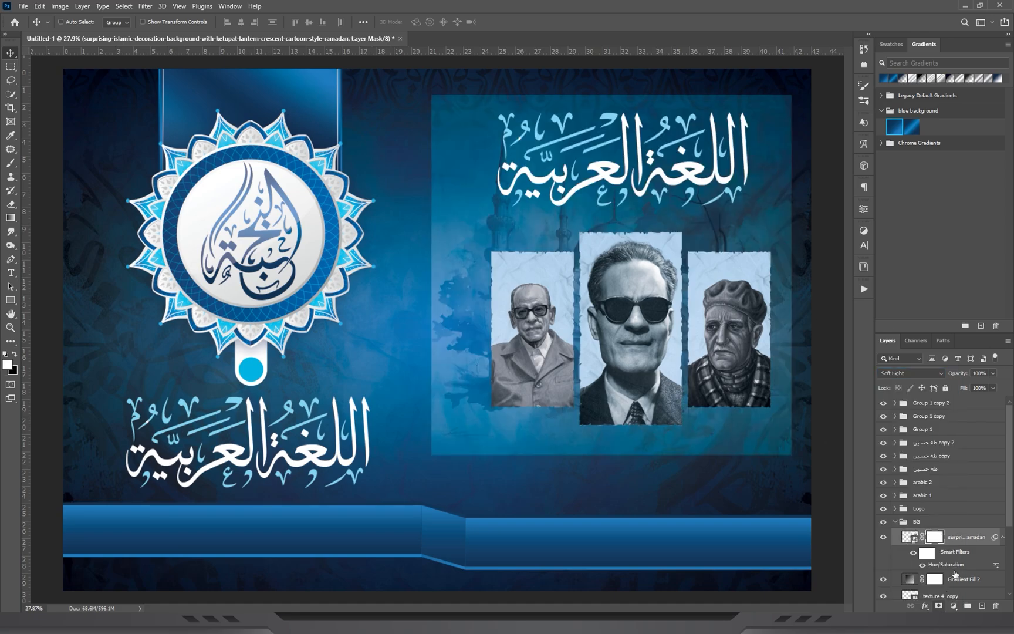
left_click(10, 218)
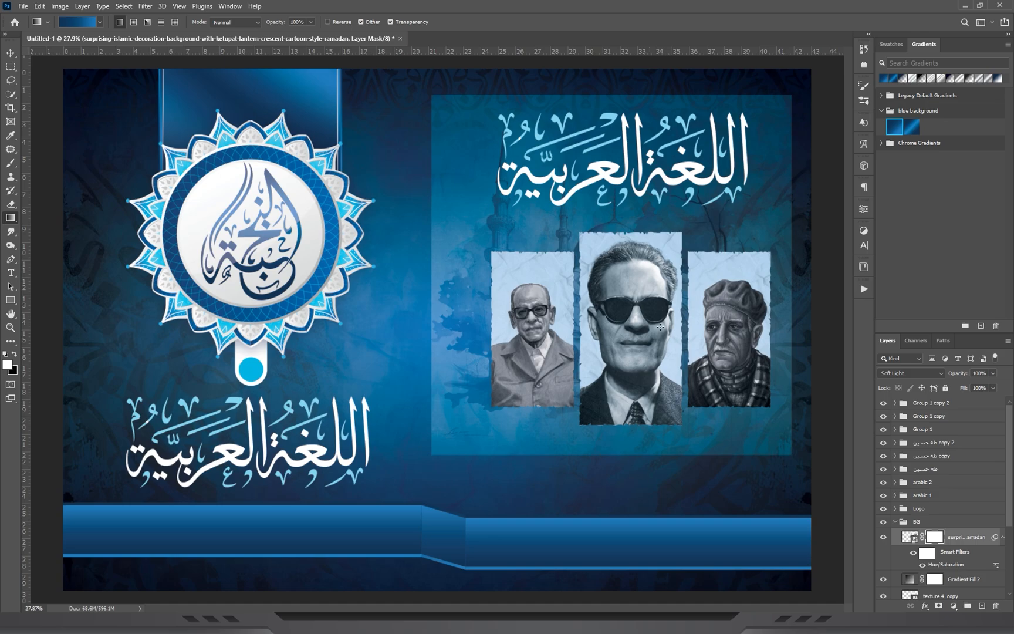
left_click_drag(558, 394, 615, 425)
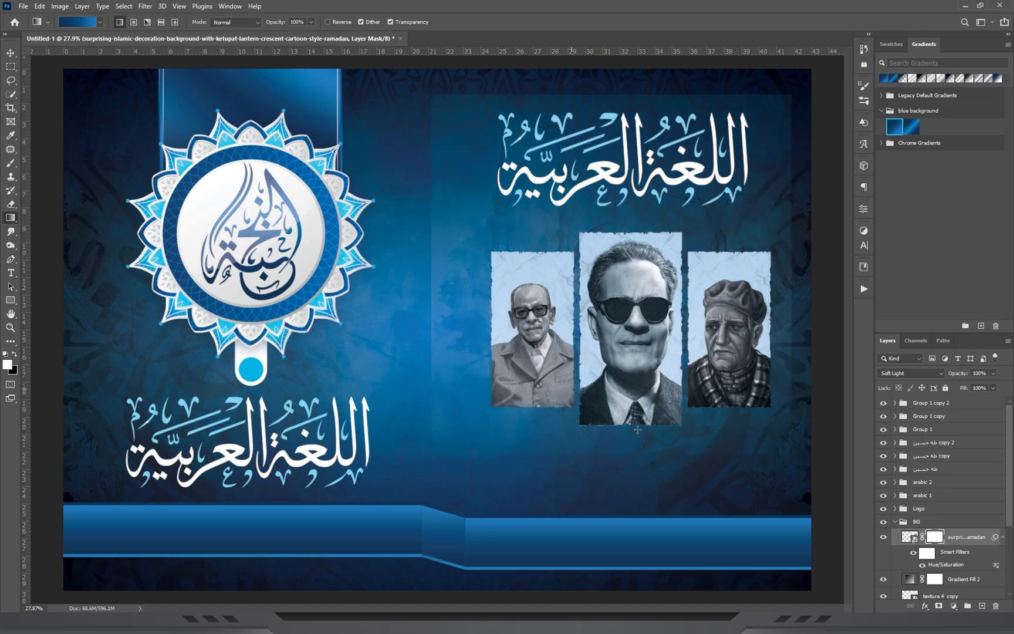
right_click(934, 537)
left_click(939, 456)
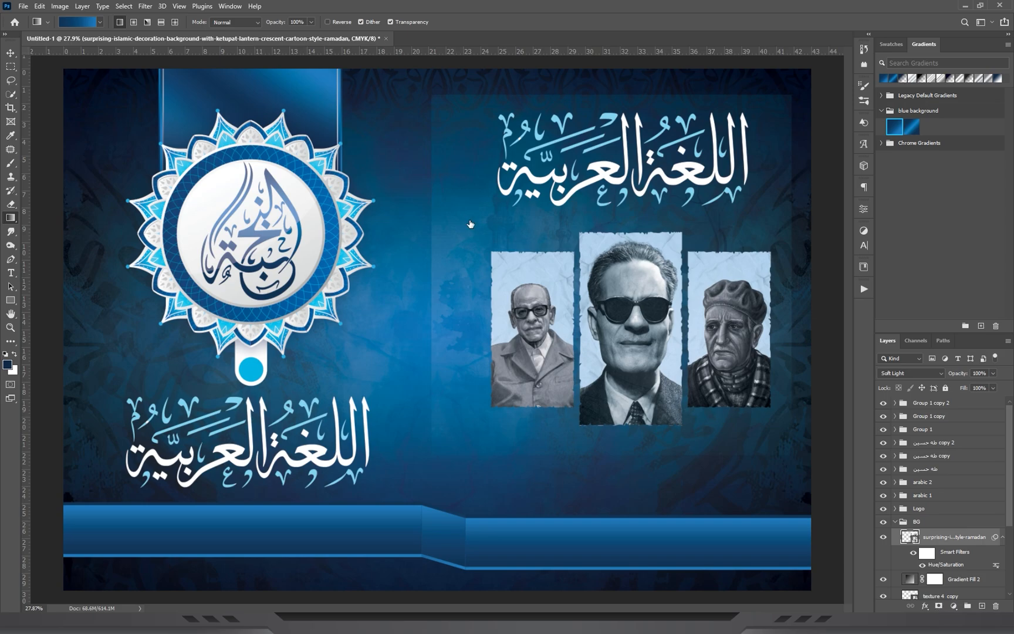
Fade out the mosque illustration's edges on its layer mask with black foreground-to-transparent linear gradients.
left_click(100, 22)
left_click(50, 58)
left_click(622, 8)
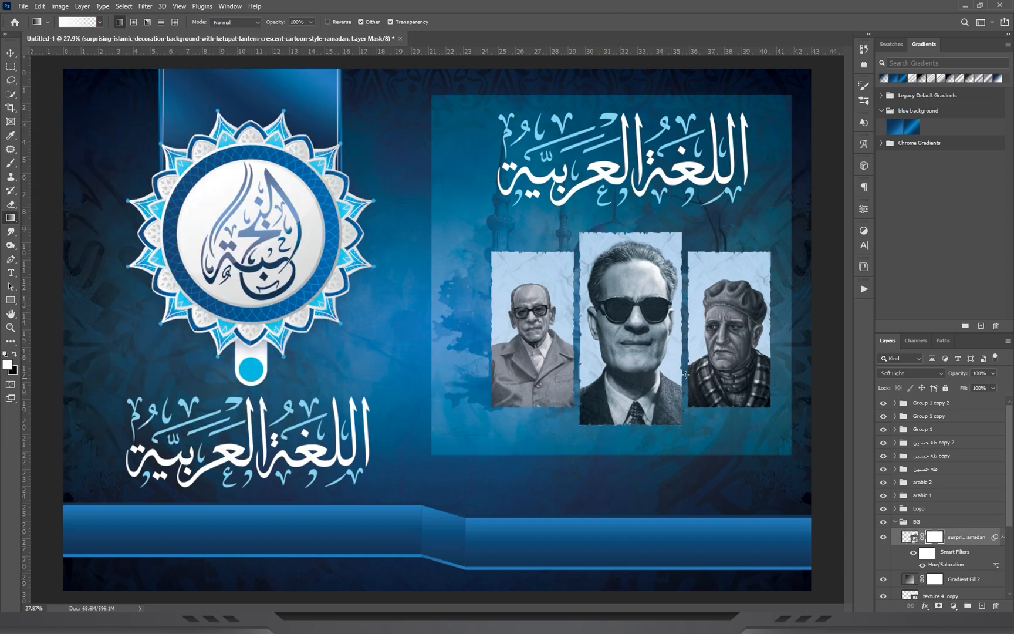
key("x")
scroll(743, 370, "up", 2)
left_click_drag(586, 534, 587, 361)
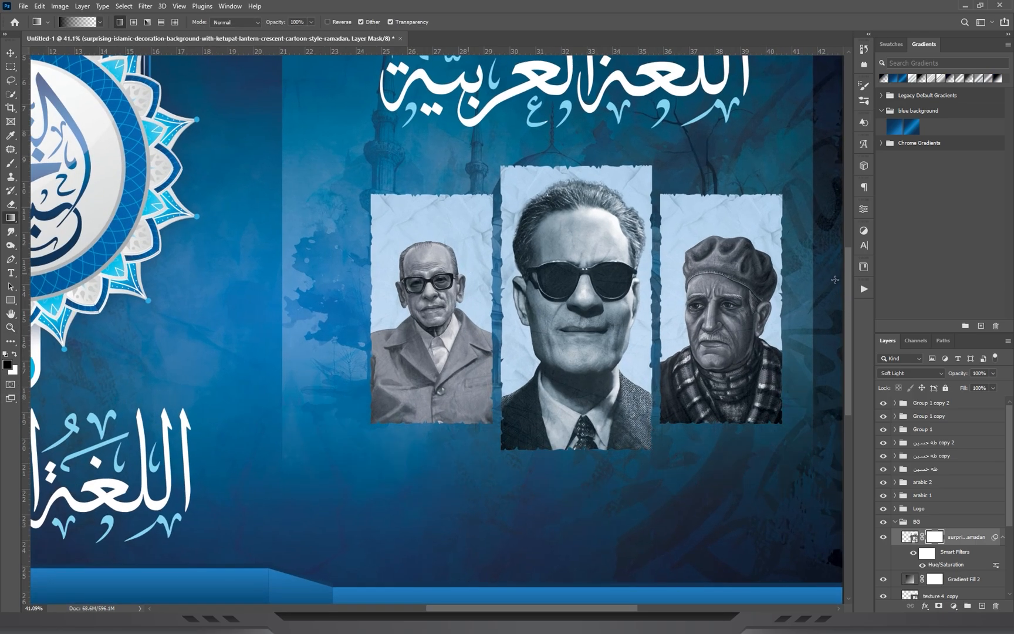
left_click_drag(523, 252, 482, 372)
left_click_drag(520, 128, 500, 359)
mouse_move(450, 144)
left_mouse_down()
mouse_move(448, 319)
mouse_move(362, 361)
left_mouse_up()
Show the guides and move the mosque illustration so its domes sit just above the three portraits.
key("ctrl+semicolon")
left_click(11, 53)
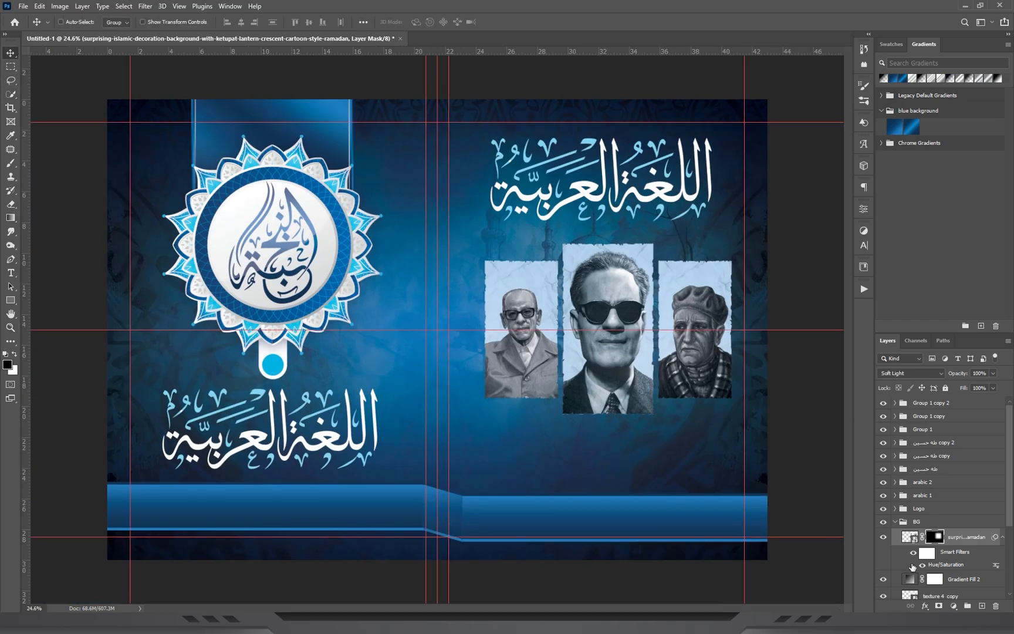
left_click(904, 540)
left_click_drag(682, 255, 678, 216)
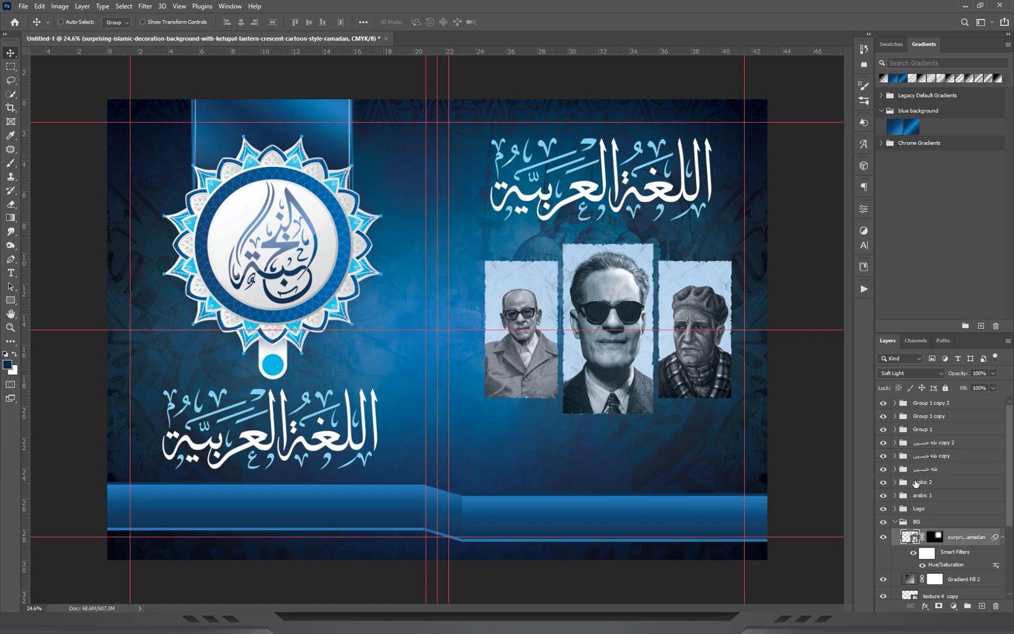
Nudge the arabic 2 title group slightly upward above the portraits and hide the guides.
left_click(921, 483)
left_click_drag(626, 178, 628, 175)
key("ctrl+semicolon")
Place the white Mosque .png silhouette above the arabic 2 group at a scale of 19.08%.
scroll(370, 382, "up", 3)
left_click_drag(370, 383, 322, 263)
left_click_drag(649, 346, 431, 359)
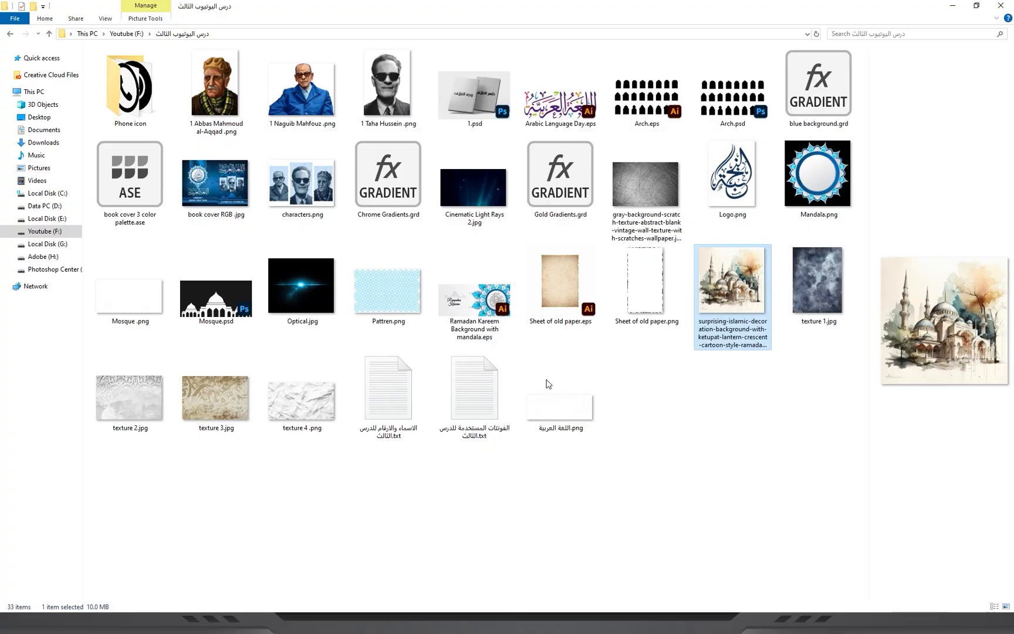
left_click(562, 405)
left_click_drag(560, 394, 641, 367)
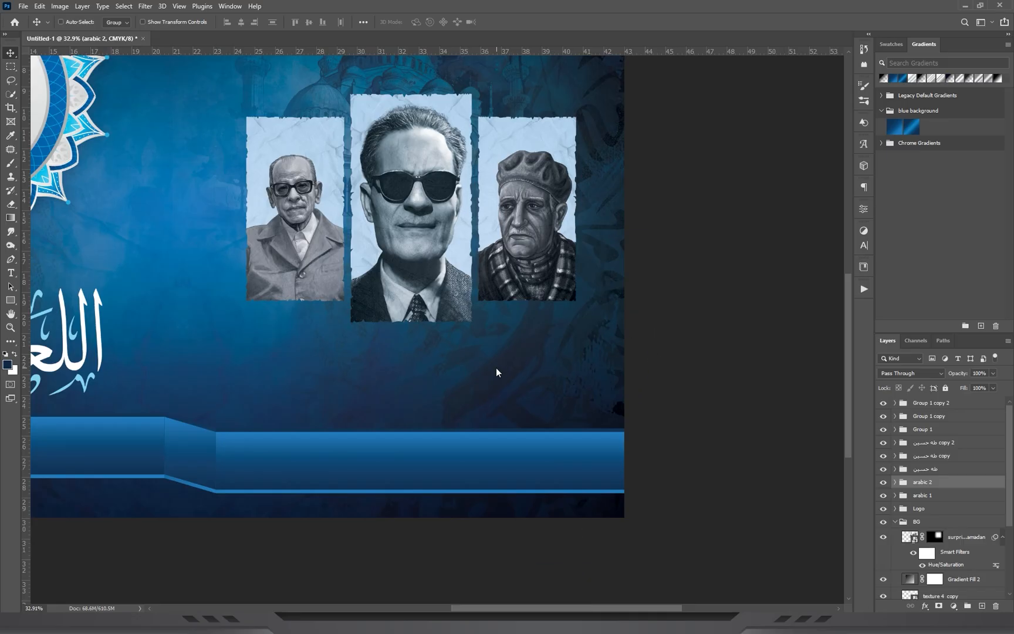
left_click_drag(771, 280, 563, 297)
left_click_drag(492, 304, 493, 305)
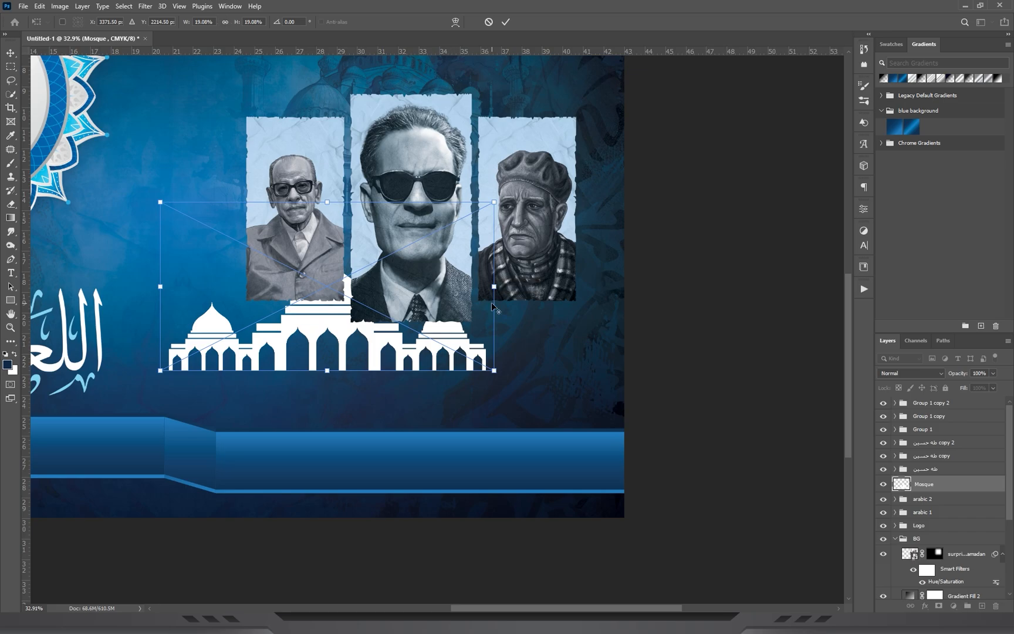
key("Return")
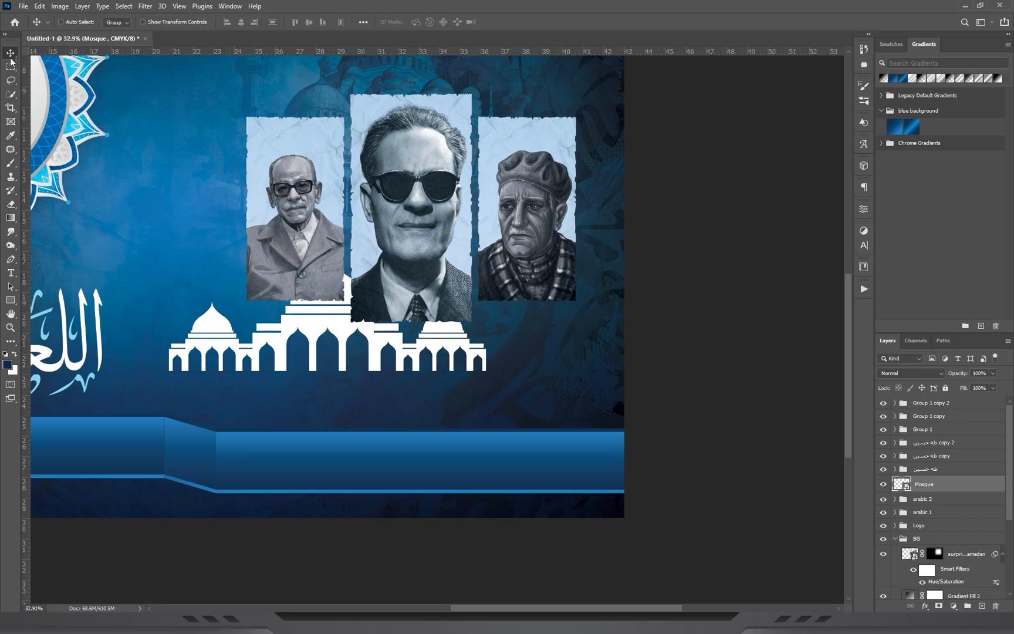
Scale the mosque silhouette to about 17.62% and centre it beneath the portraits, resting on the right bar.
left_click_drag(376, 294, 448, 351)
key("ctrl+t")
left_click_drag(410, 263, 411, 276)
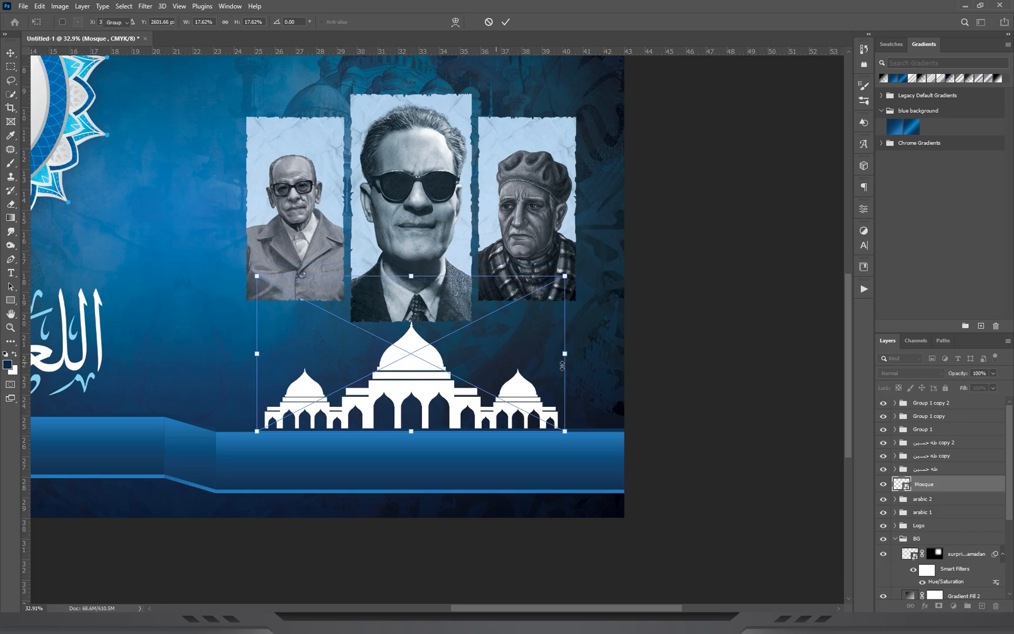
key("Return")
Move the Mosque layer into the BG group beneath the surprising-islamic illustration and set its blend mode to Soft Light.
left_click_drag(960, 484, 954, 466)
scroll(955, 478, "down", 3)
scroll(956, 477, "down", 2)
left_click(885, 375)
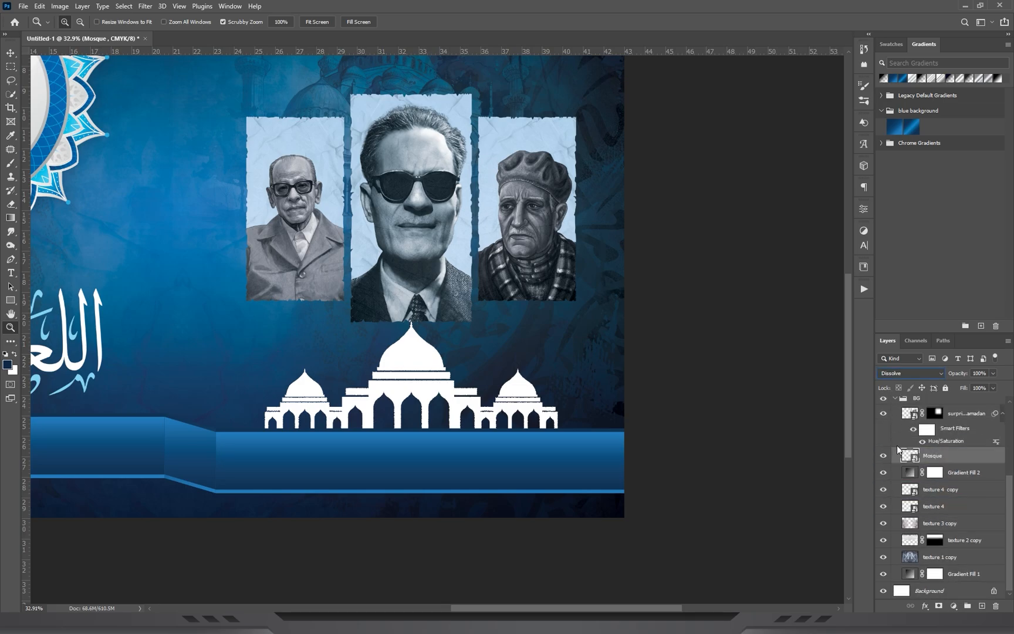
left_click(891, 485)
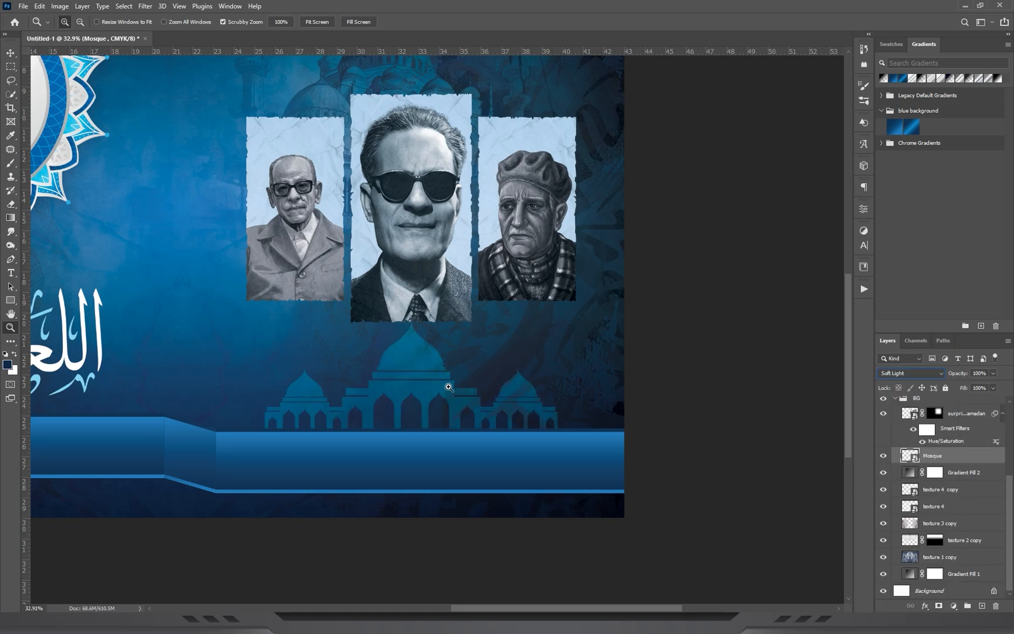
left_click_drag(335, 301, 286, 303)
key("ctrl+0")
key("v")
left_click_drag(293, 351, 437, 157)
key("z")
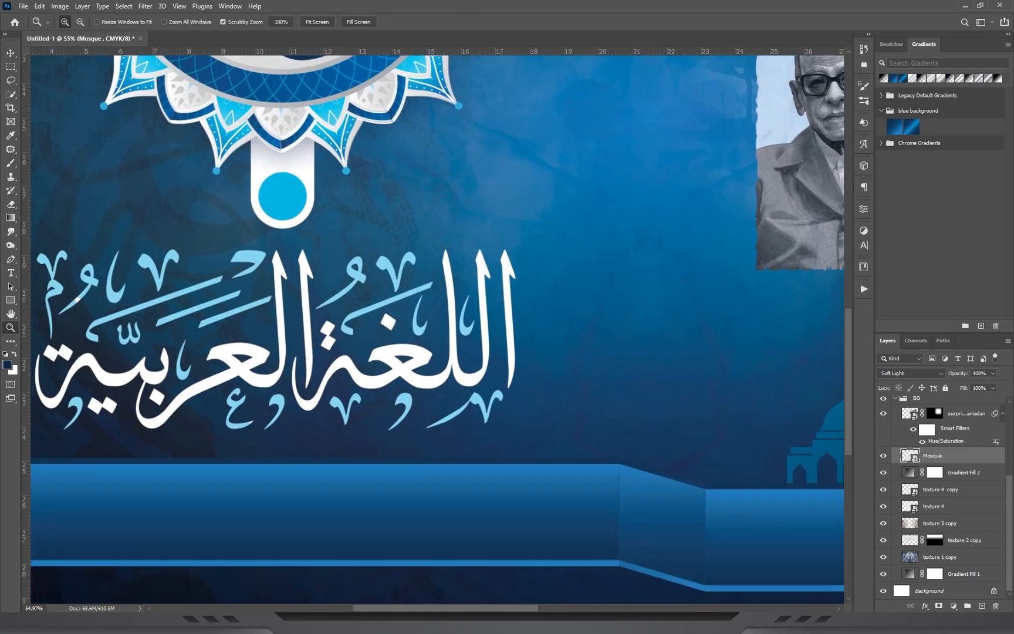
Open the names text file in Notepad, copy the teacher's full name, and return to the cover document.
key("alt+Tab")
left_click(632, 417)
double_click(366, 377)
left_click_drag(423, 371, 467, 371)
right_click(676, 410)
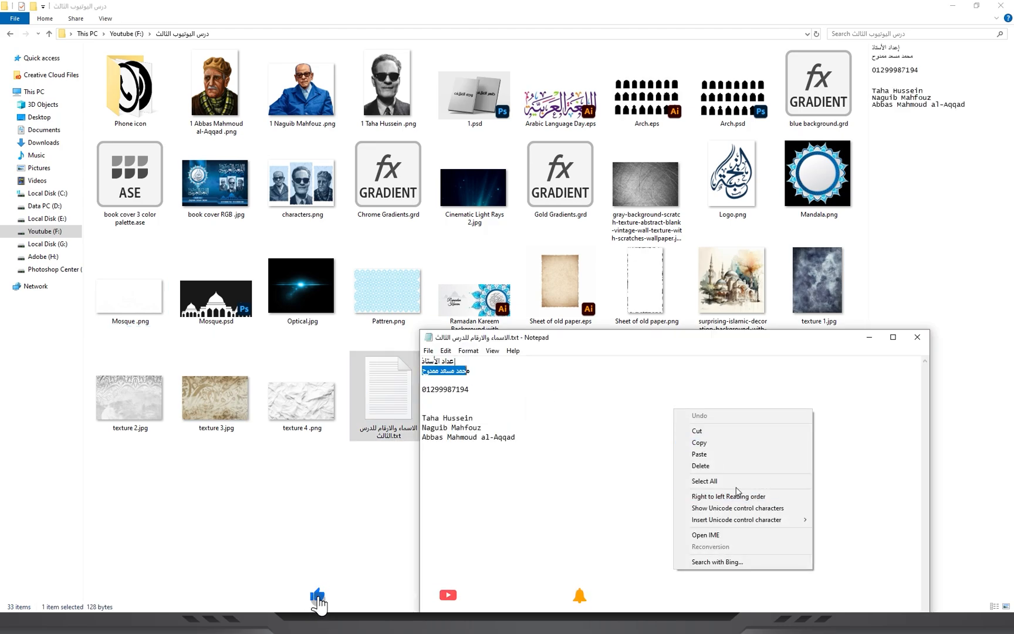
left_click(742, 494)
left_click(870, 340)
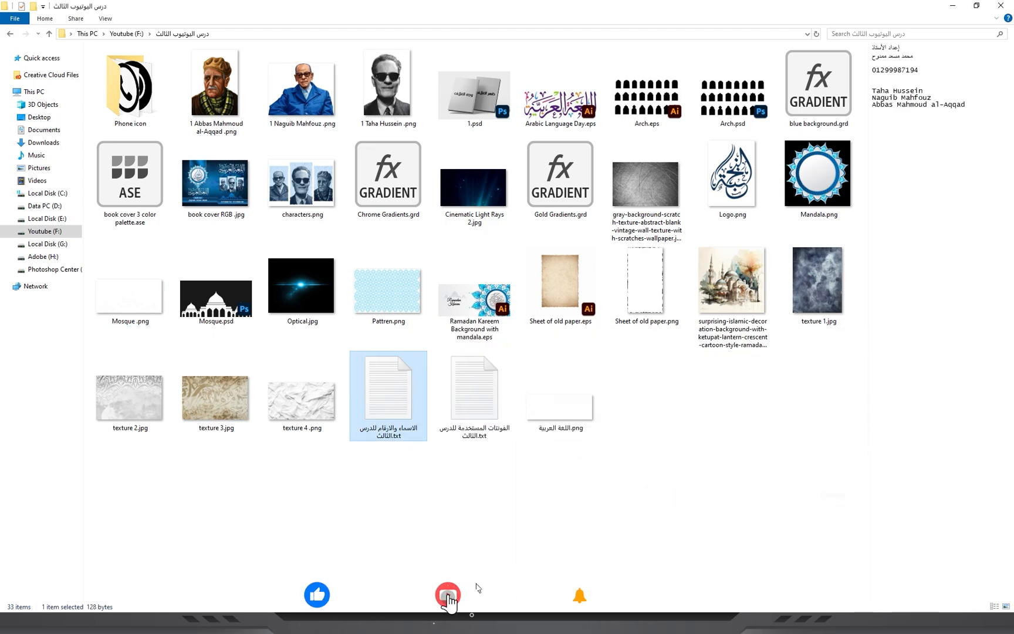
left_click(476, 624)
Add a text layer above Group 1 copy 2, containing the copied teacher's name, in the middle of the cover.
scroll(451, 456, "up", 3)
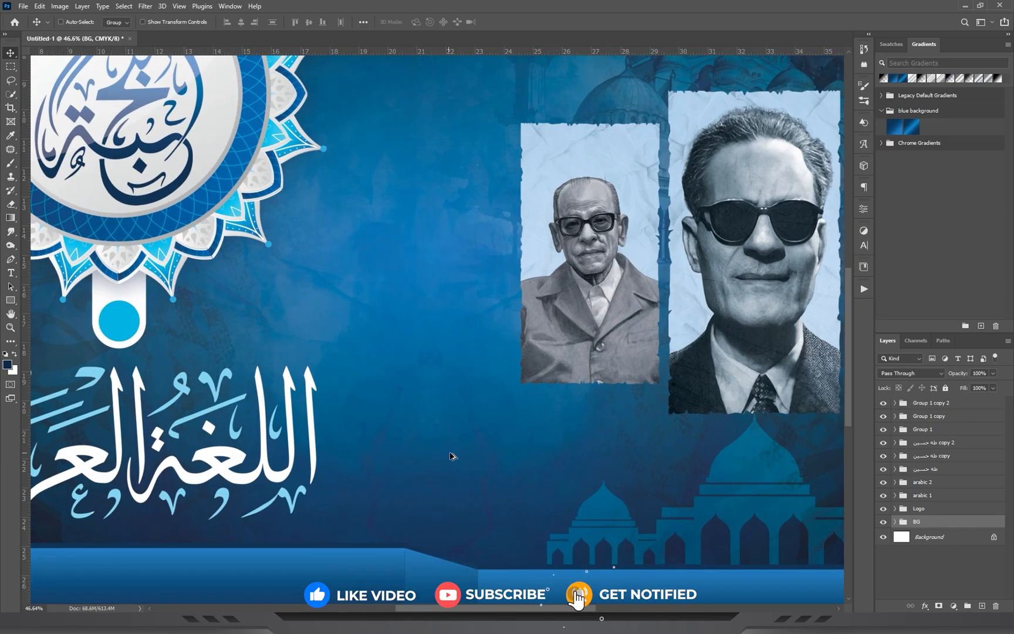
left_click(942, 403)
left_click(9, 274)
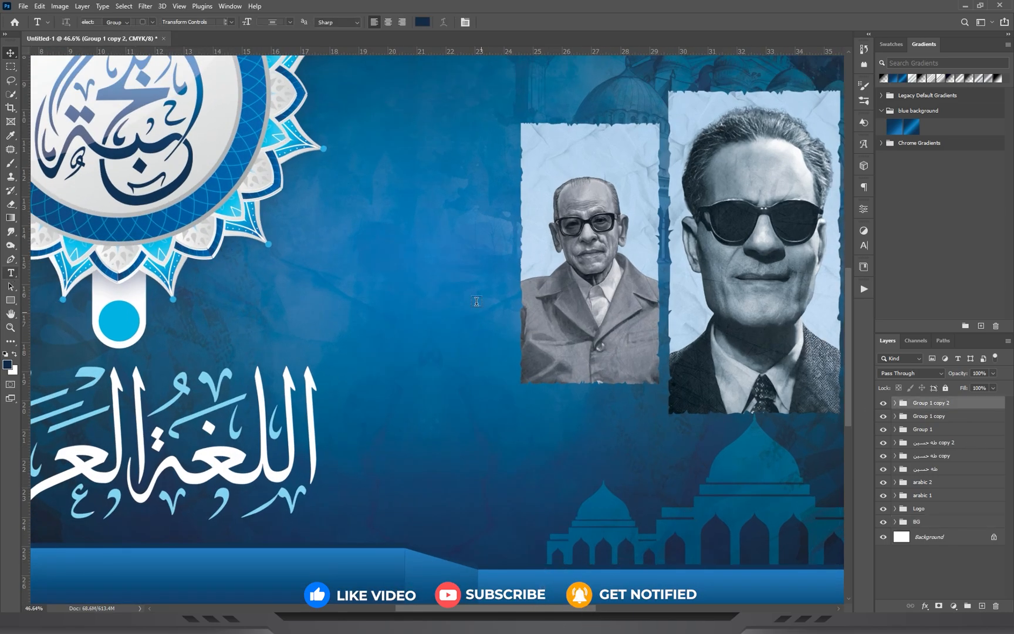
left_click(396, 278)
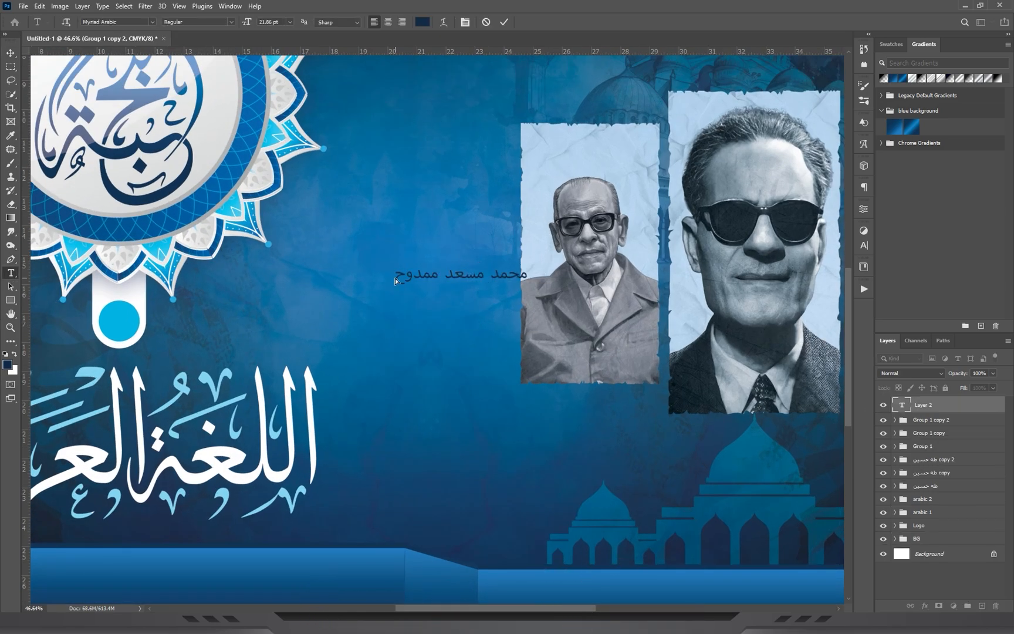
left_click(11, 53)
Copy the font name AlHadari from the fonts list in Notepad and switch back to Photoshop.
key("alt+Tab")
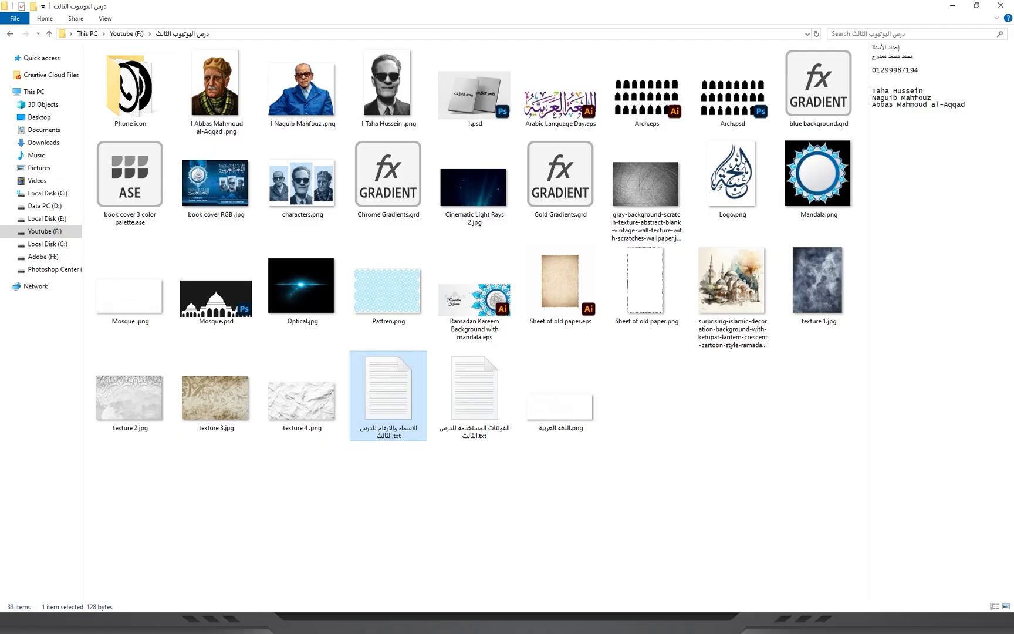
left_click(763, 623)
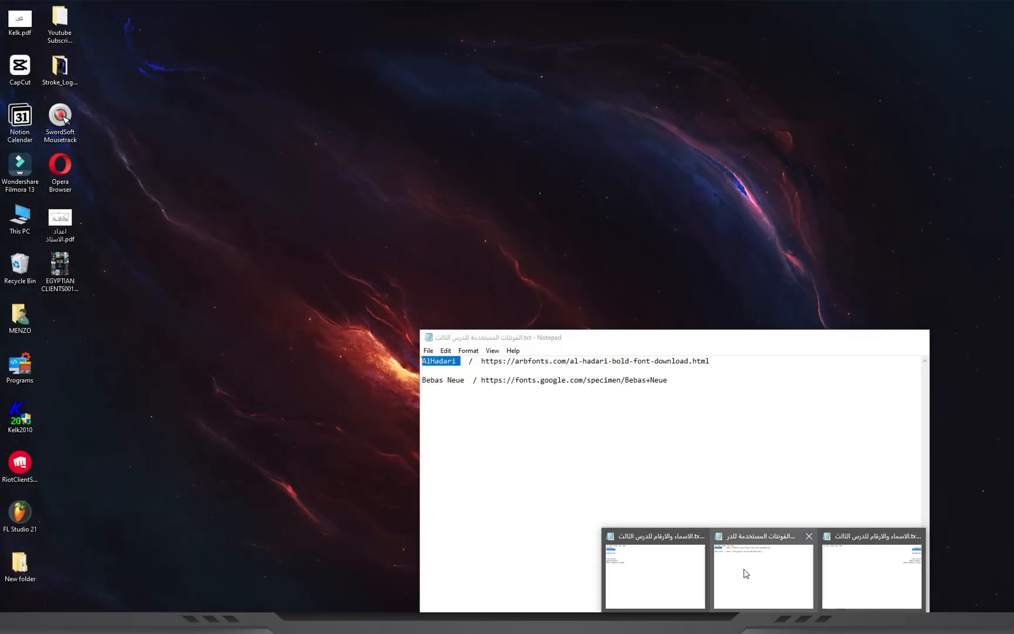
left_click(742, 573)
left_click(463, 360)
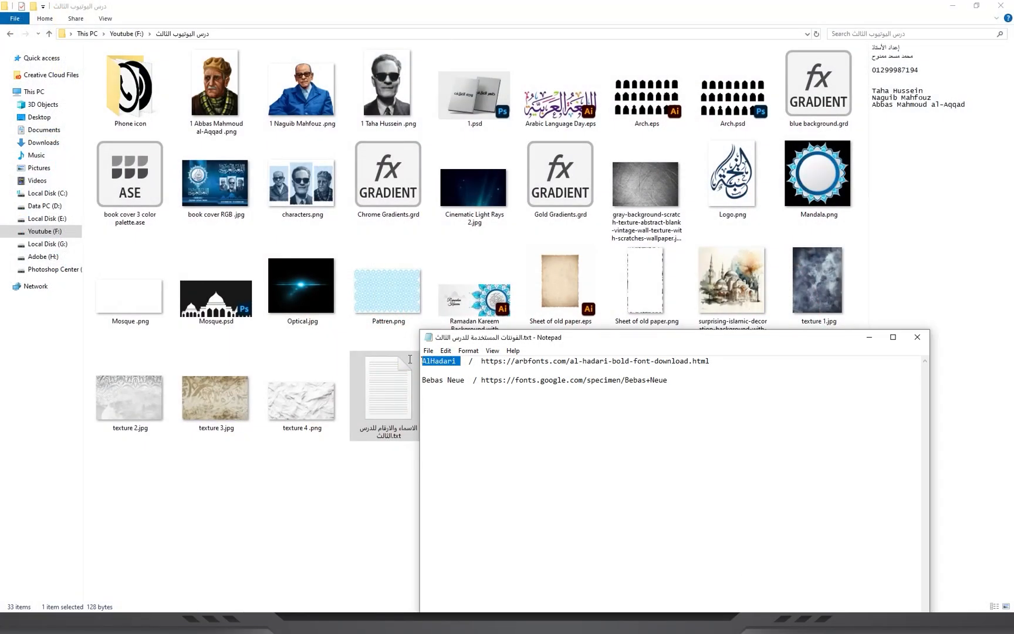
key("alt+Tab")
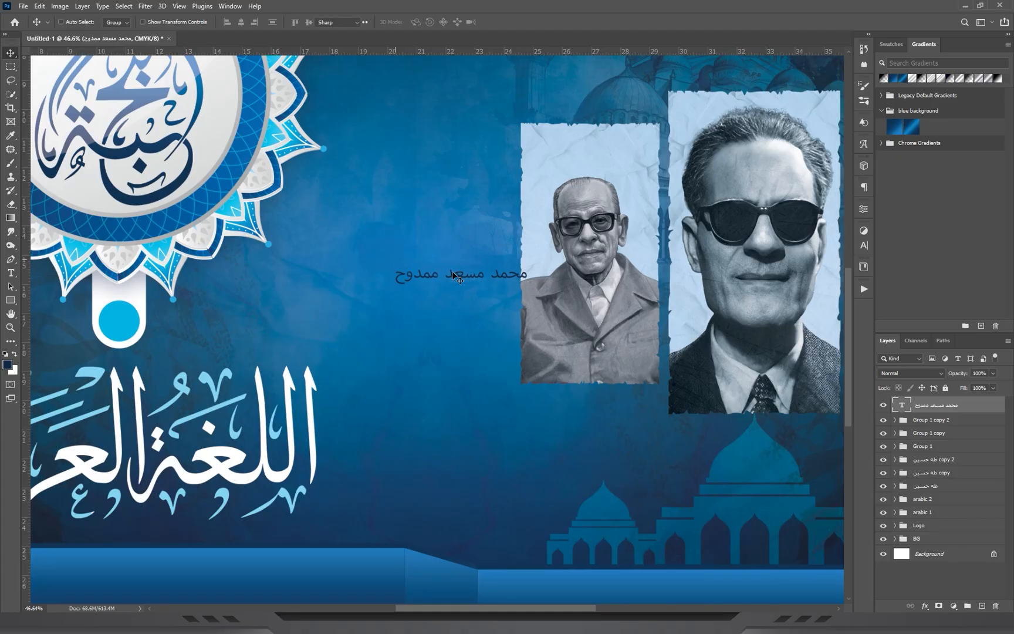
Set the teacher's name in AlHadari Bold and enlarge it to 39.41 pt on the left blue bar.
key("t")
key("ctrl+a")
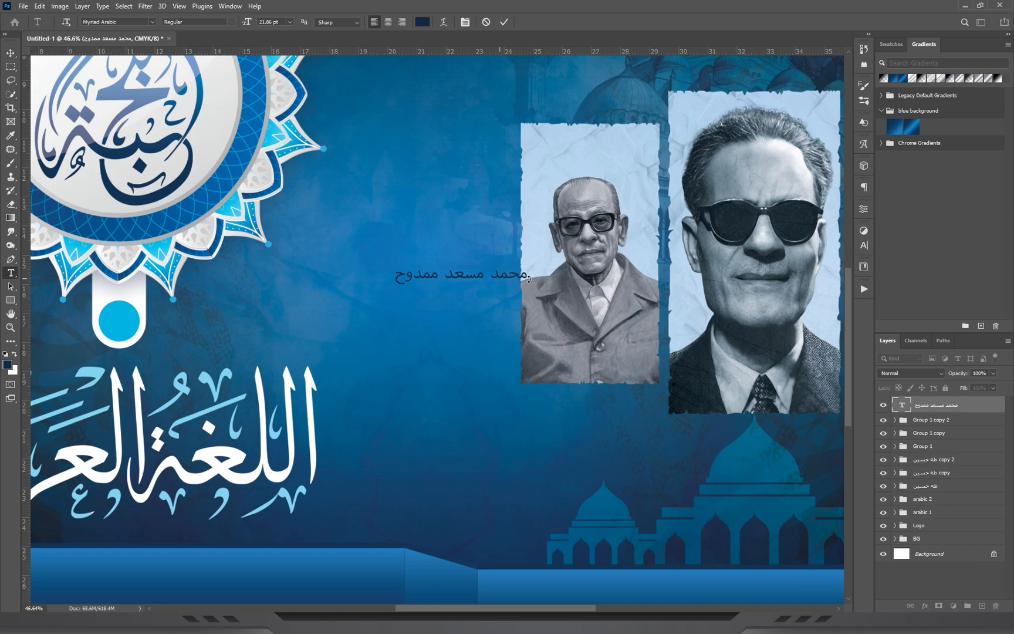
type("AlHadari")
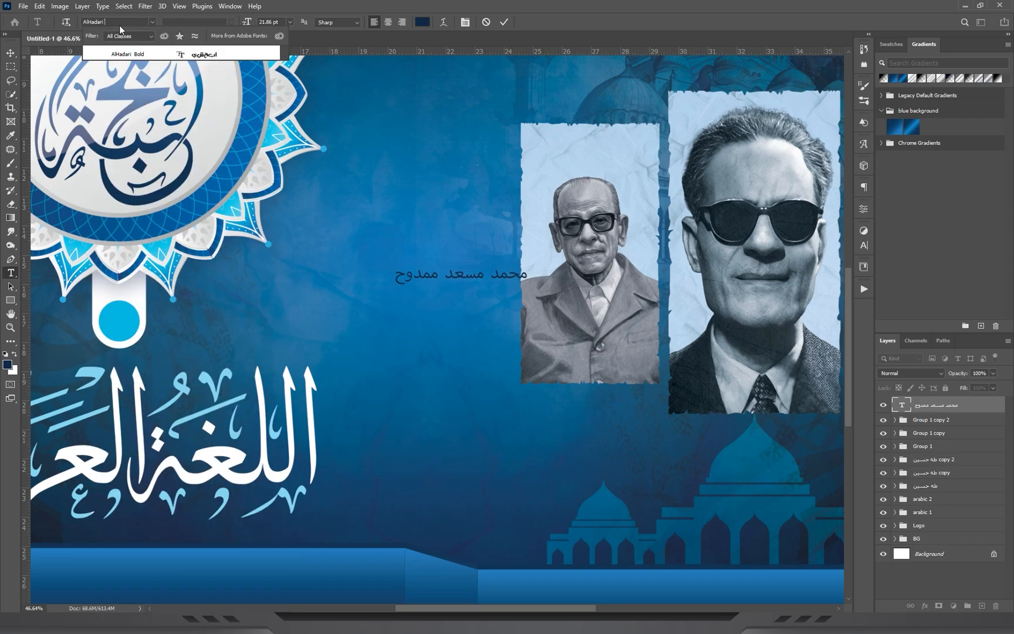
left_click(138, 54)
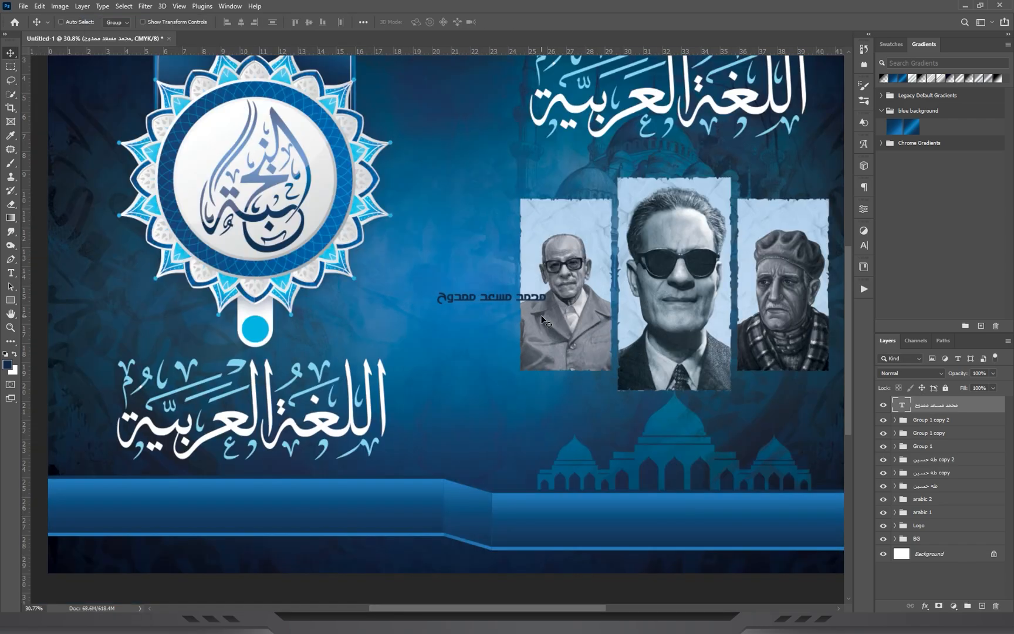
left_click_drag(548, 317, 347, 489)
key("ctrl+t")
key("Return")
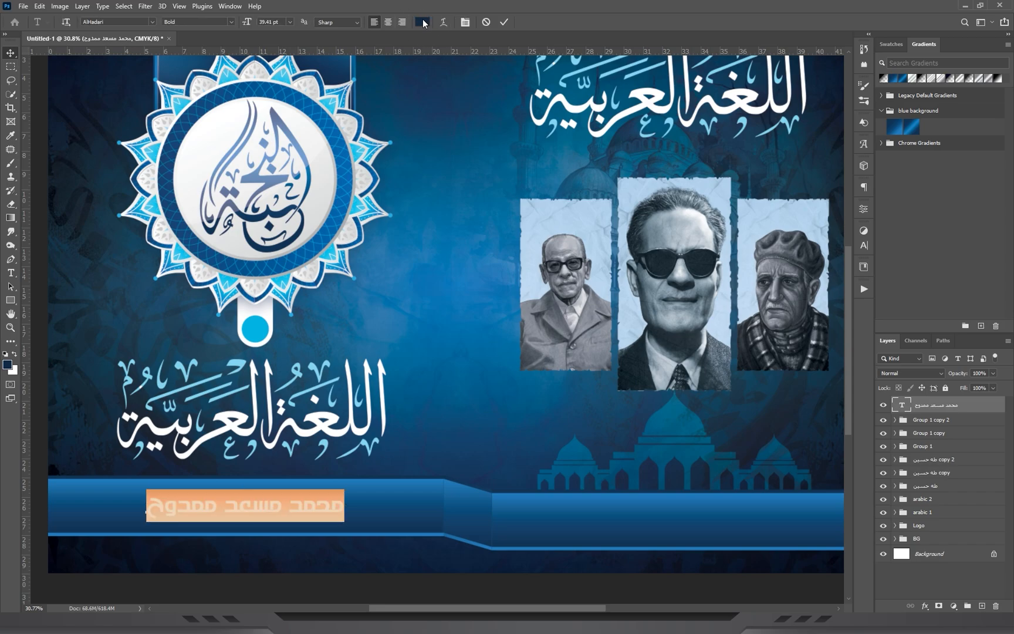
Colour the teacher's name white (#ffffff) and scale it to about 111.11% on the left bar.
left_click(423, 22)
left_click(542, 175)
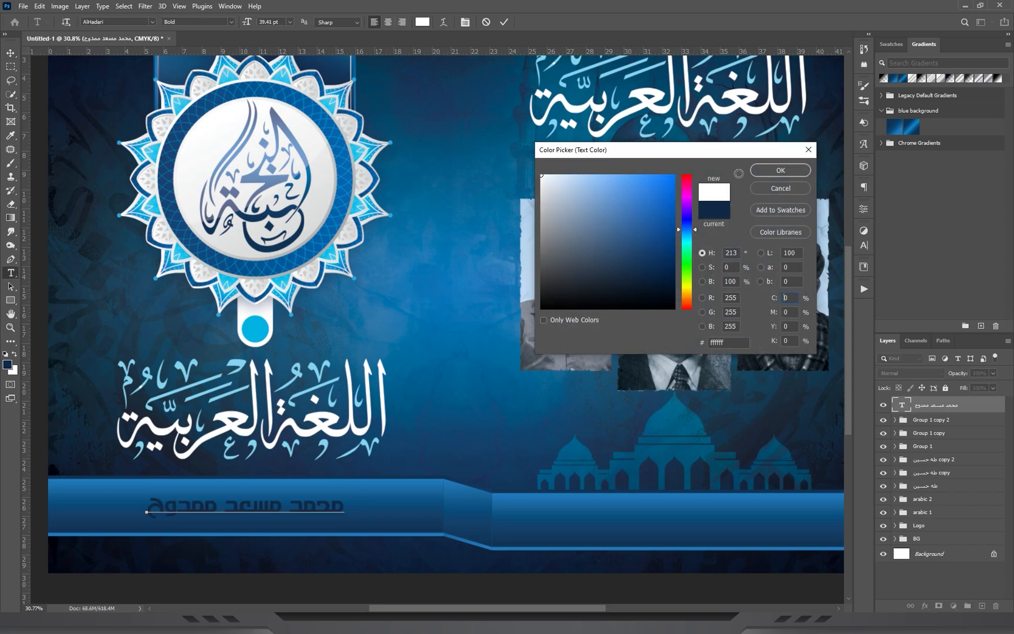
left_click(776, 172)
left_click(11, 56)
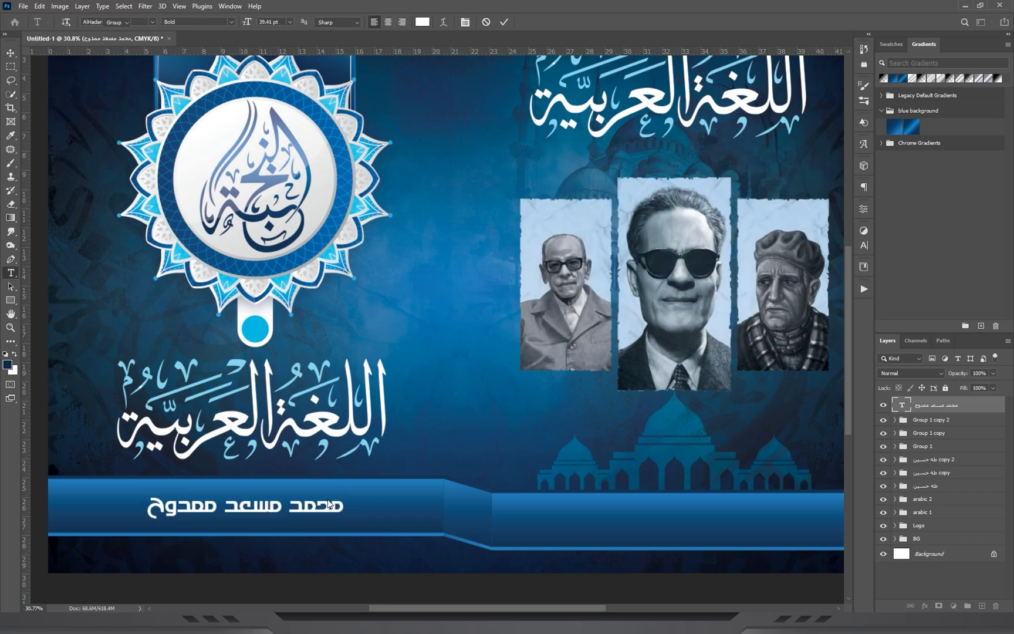
key("ctrl+t")
left_click_drag(346, 507, 356, 509)
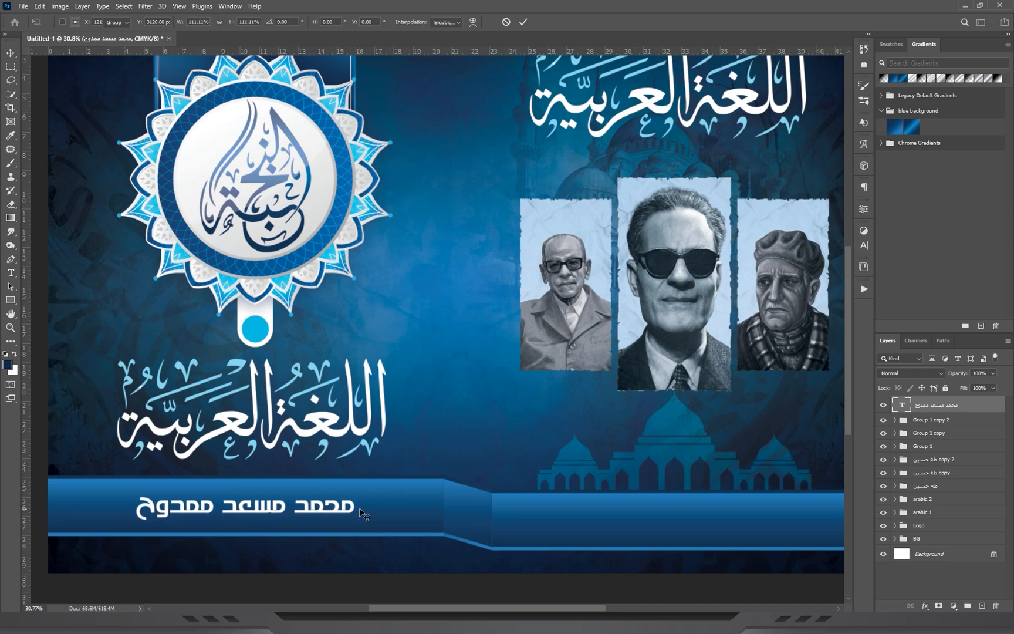
Open Arch.psd from the lesson folder as a separate document.
key("alt+Tab")
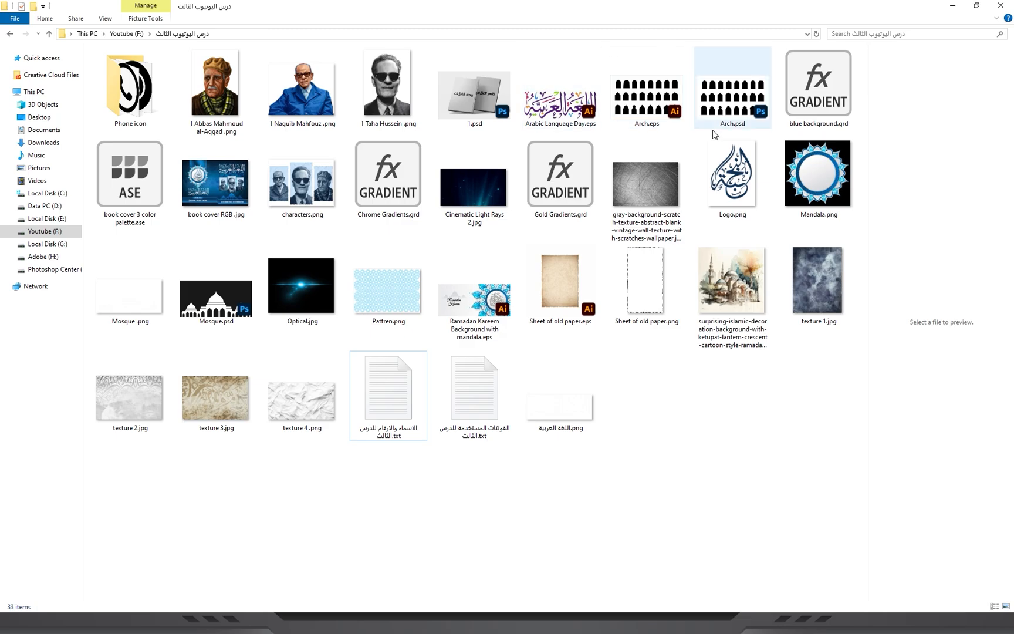
left_click_drag(739, 116, 968, 346)
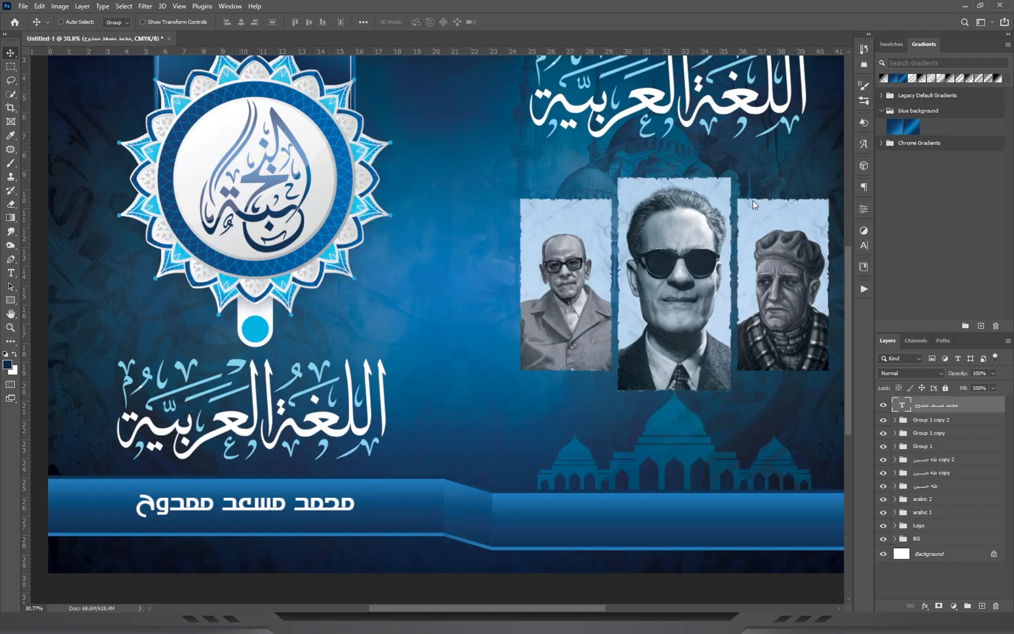
left_click_drag(753, 202, 751, 201)
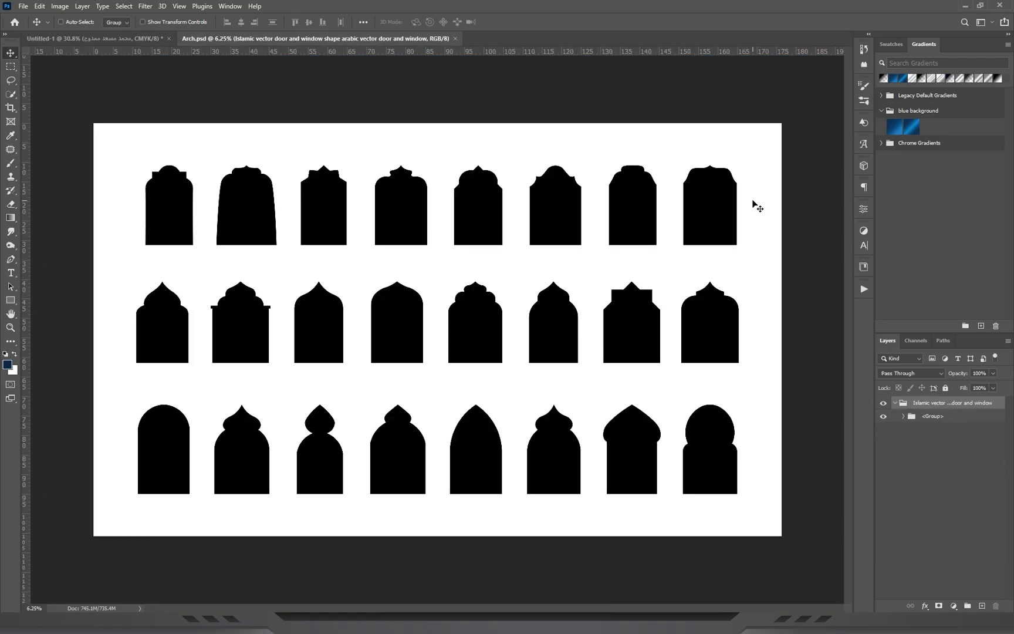
Lasso the seventh arch in the upper row of the arch artwork and copy it to its own layer.
key("z")
left_click(904, 417)
left_click(940, 433)
left_click_drag(715, 230, 625, 271)
left_click(11, 80)
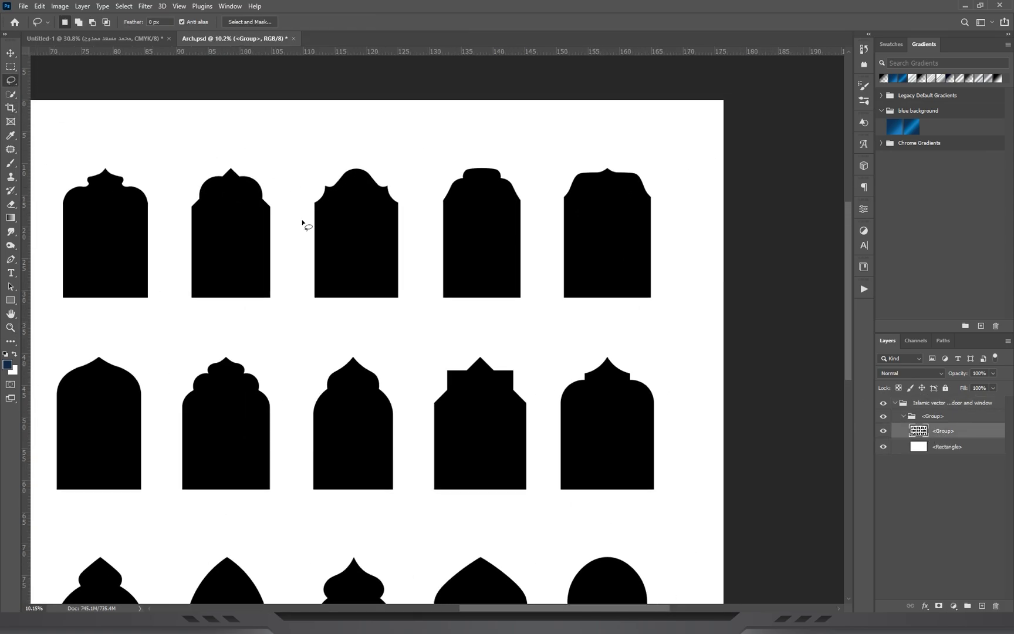
mouse_move(436, 156)
left_mouse_down()
mouse_move(447, 317)
mouse_move(521, 311)
left_mouse_up()
left_click_drag(481, 107, 480, 108)
key("ctrl+j")
Bring the copied arch into the cover document, rotated to -90° and scaled to 34.39%.
left_click(11, 53)
left_click_drag(520, 266, 469, 337)
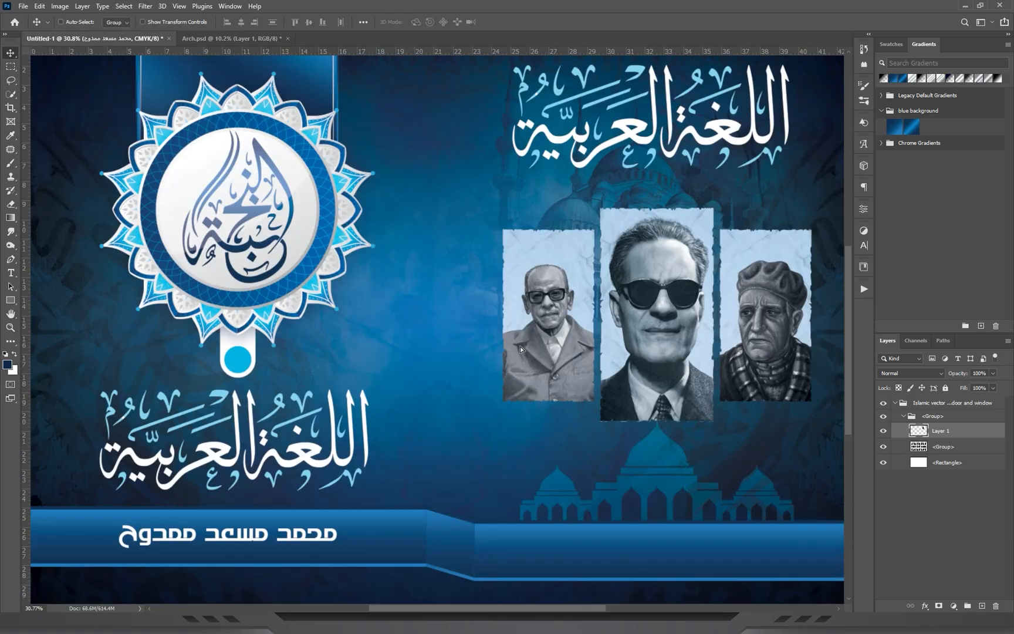
left_click_drag(414, 366, 452, 329)
key("ctrl+t")
left_click_drag(605, 381, 540, 197)
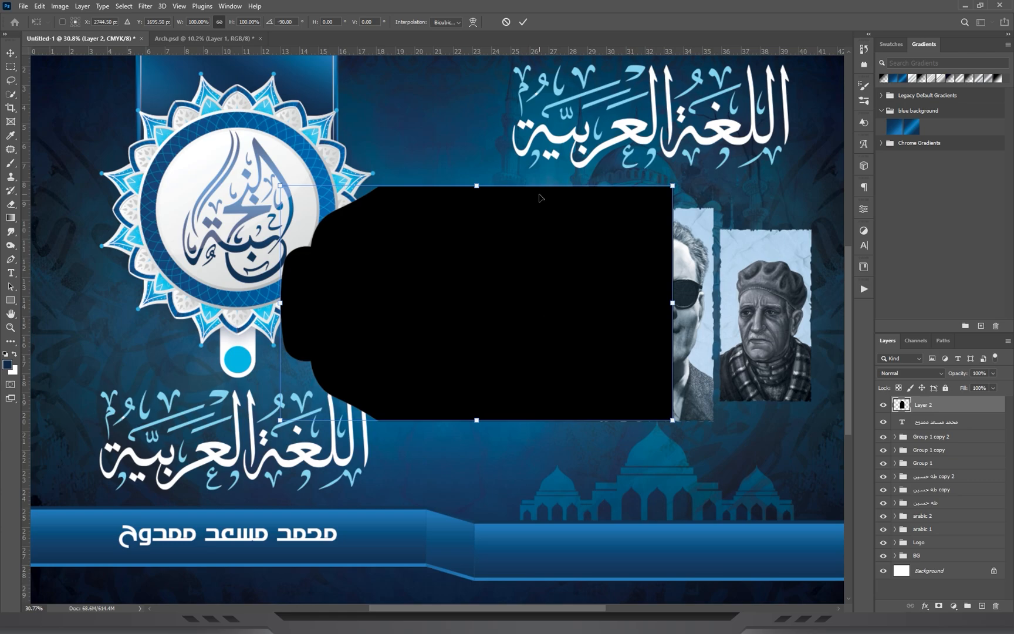
left_click_drag(675, 303, 415, 302)
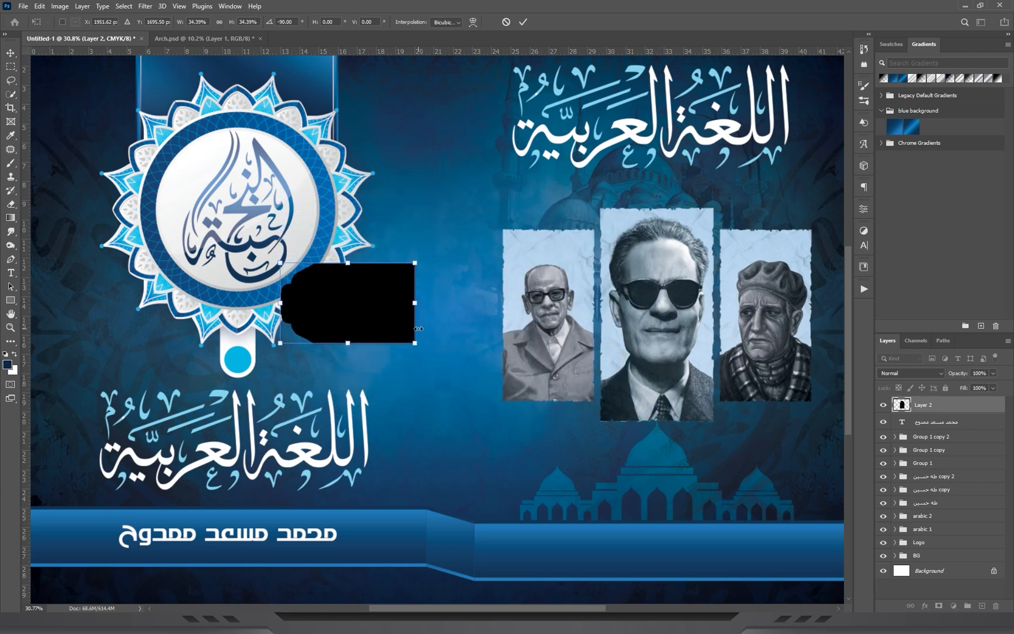
key("Return")
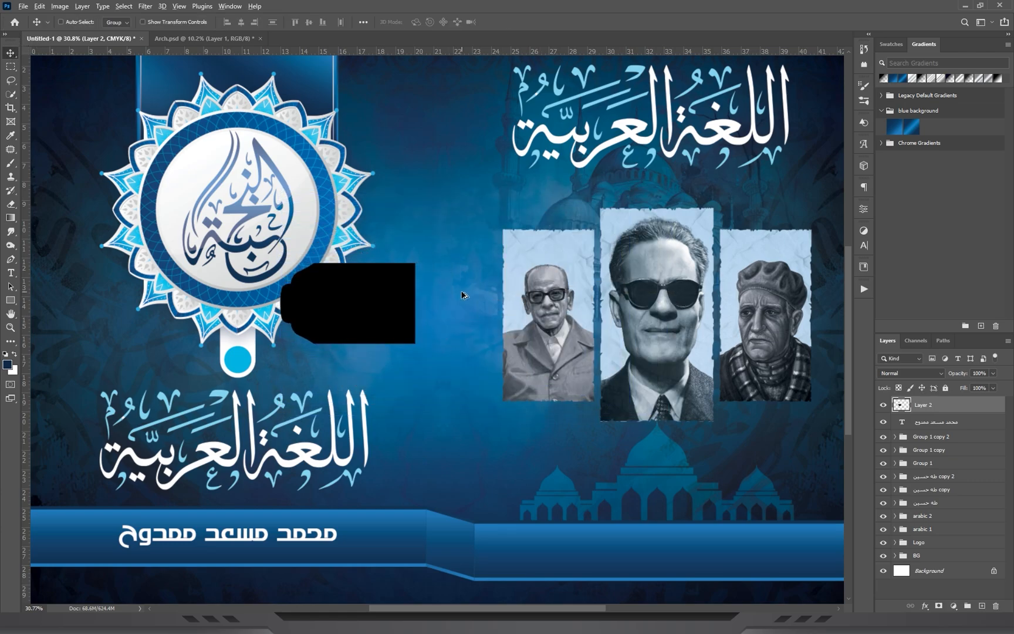
Join a duplicate turned 180° to the arch's flat end and merge both halves into one symmetrical plate layer.
left_click_drag(330, 303, 463, 303)
key("ctrl+t")
left_click_drag(494, 220, 495, 444)
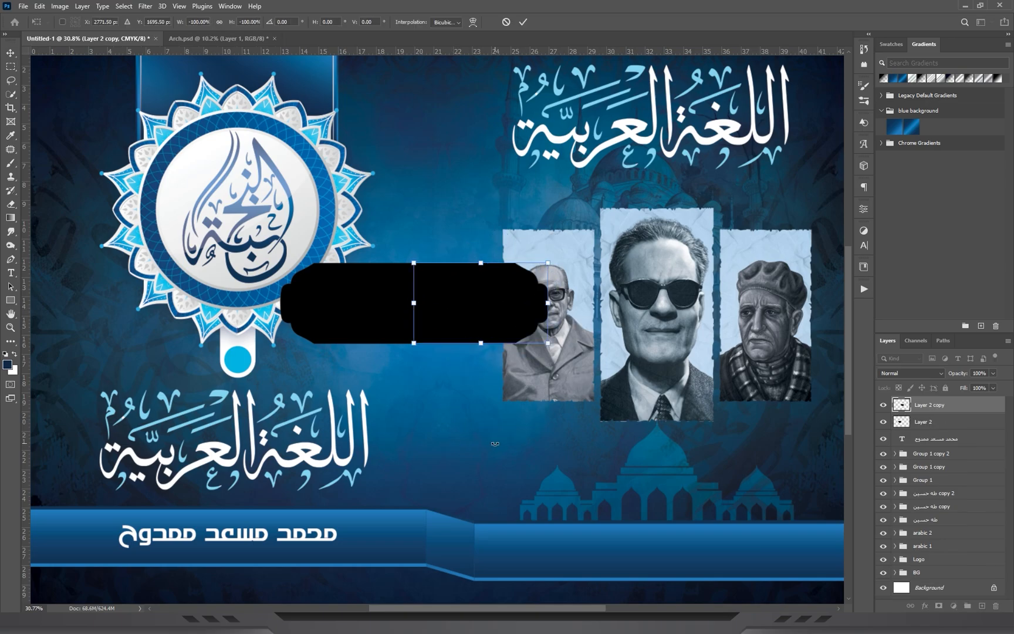
key("Return")
left_click_drag(524, 302, 551, 303)
left_click(944, 421, "shift")
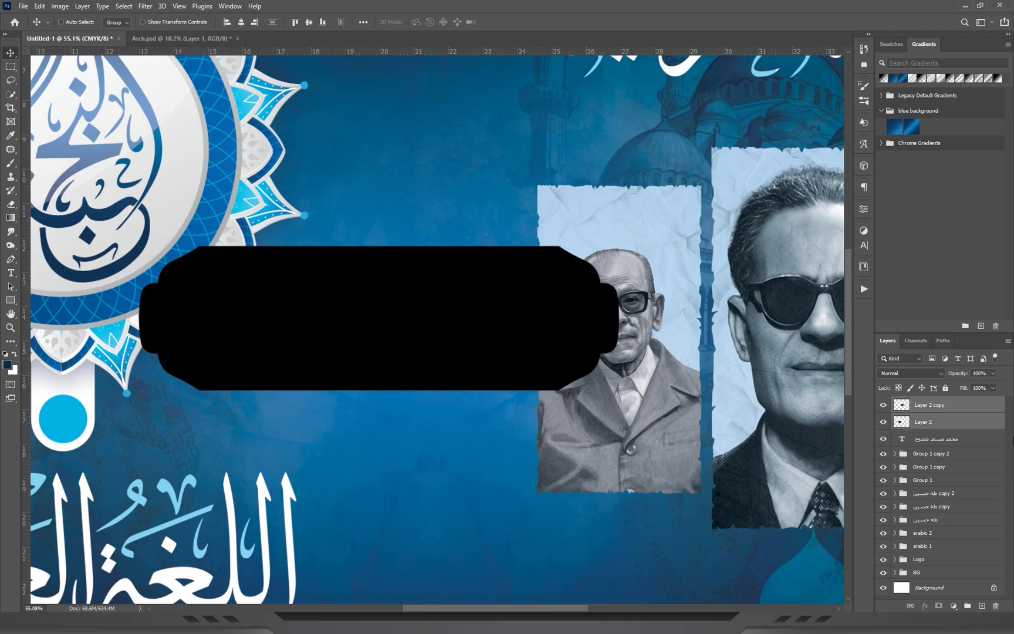
key("ctrl+e")
Scale the black plate to about 53.36% and move it toward the left blue bar.
key("z")
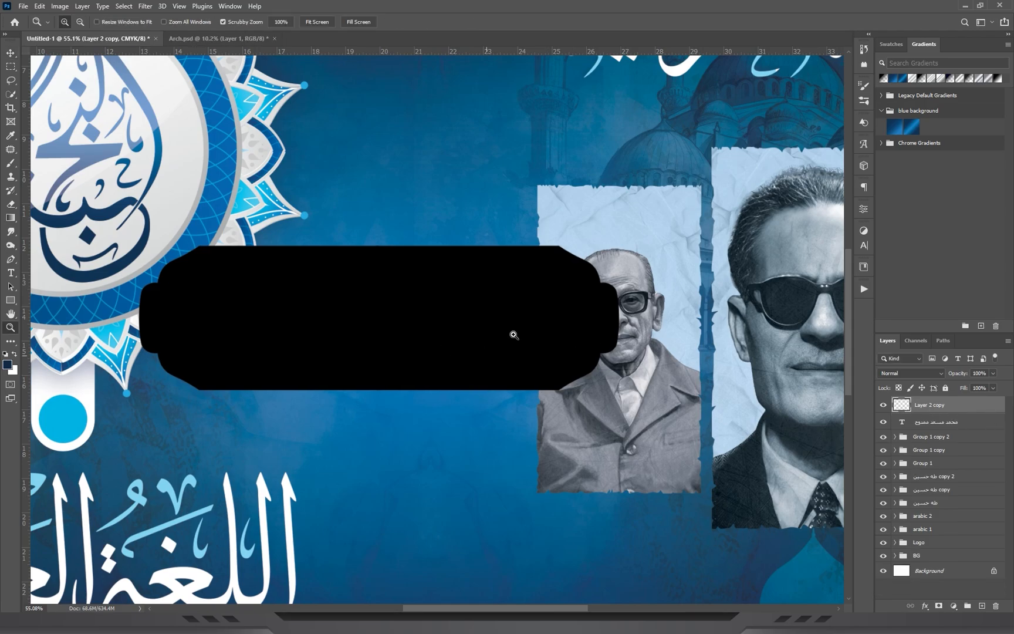
key("ctrl+0")
key("ctrl+t")
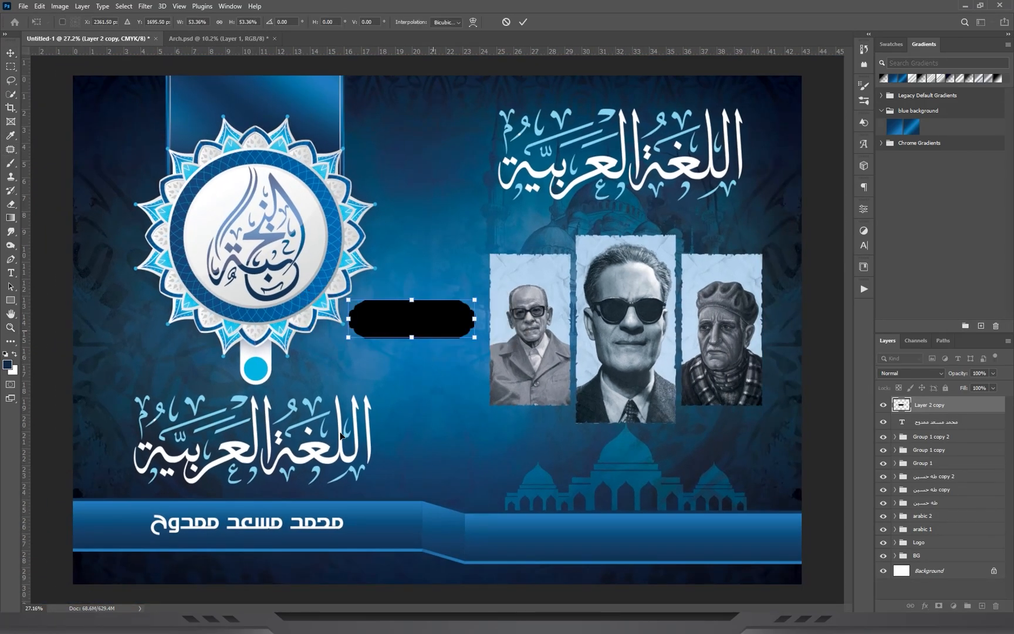
left_click_drag(433, 330, 561, 415)
key("Return")
Shrink the black plate further and centre it over the left bar's upper edge, above the teacher's name.
key("z")
key("ctrl+t")
key("Return")
key("ctrl+t")
left_click_drag(482, 390, 482, 412)
key("Return")
left_click_drag(634, 437, 425, 435)
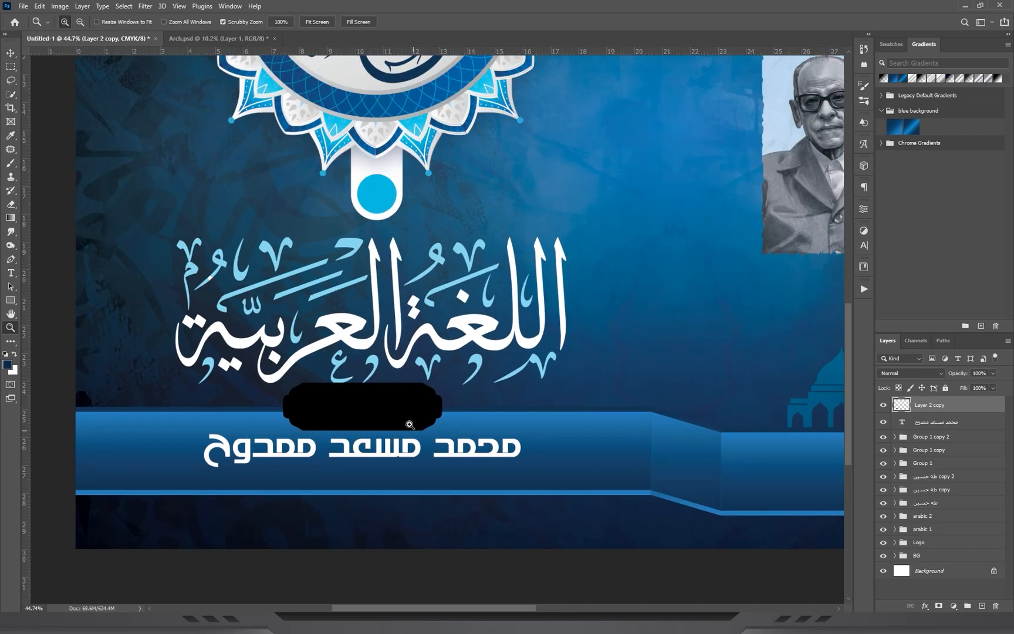
left_click(409, 425)
Nudge the arabic 1 title group slightly upward to clear space above the black plate.
left_click(10, 51)
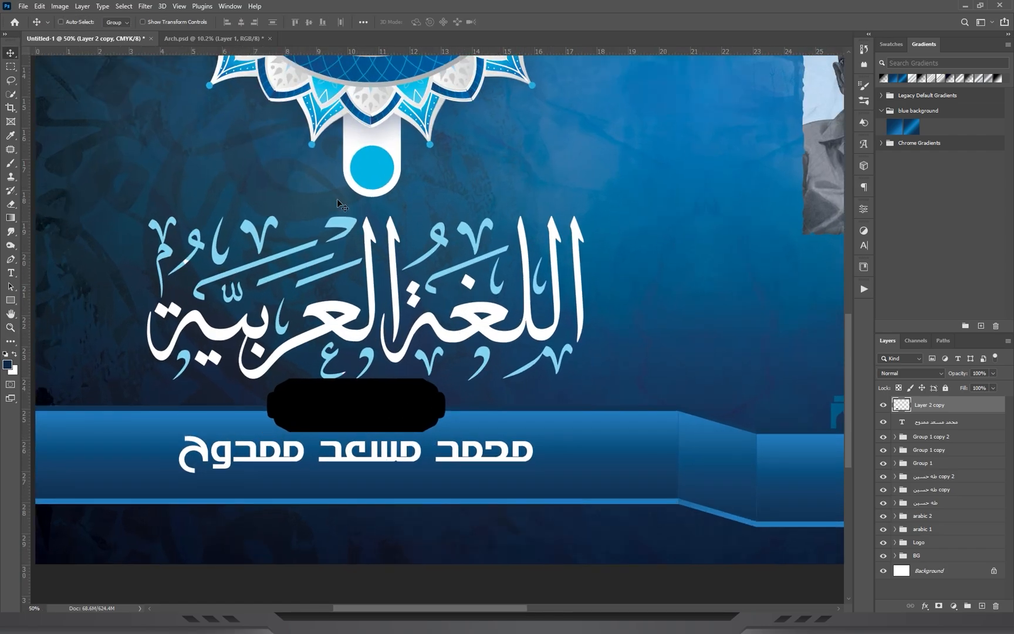
left_click(923, 531)
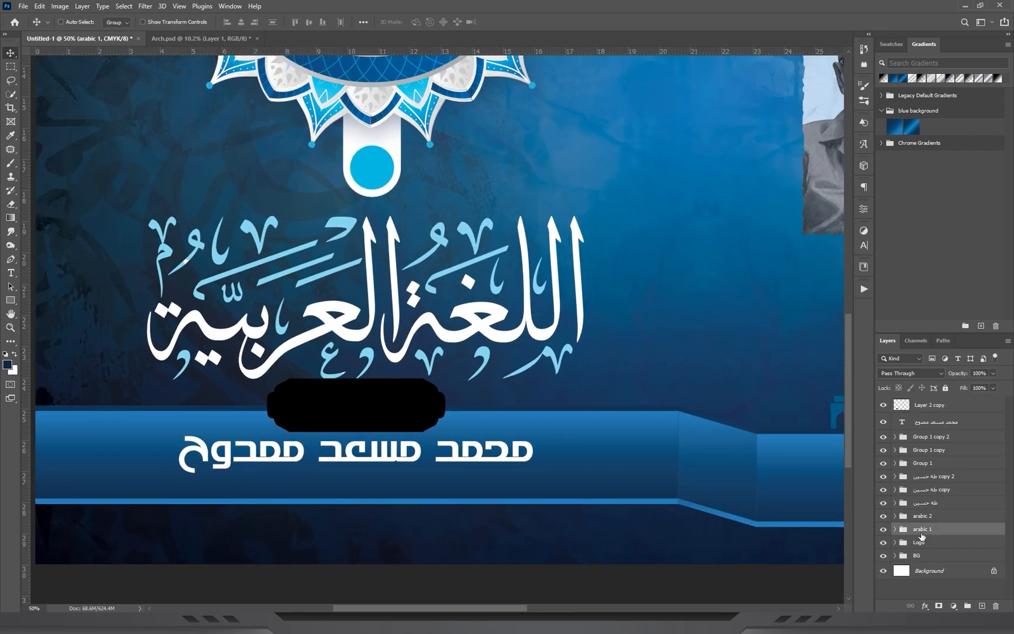
left_click_drag(384, 223, 385, 211)
Recolour the black plate with a Color Overlay in the bright blue of the bar's upper edge, #1f7cc0.
left_click_drag(407, 404, 539, 378)
left_click(11, 53)
left_click(462, 396, "ctrl")
left_click(926, 606)
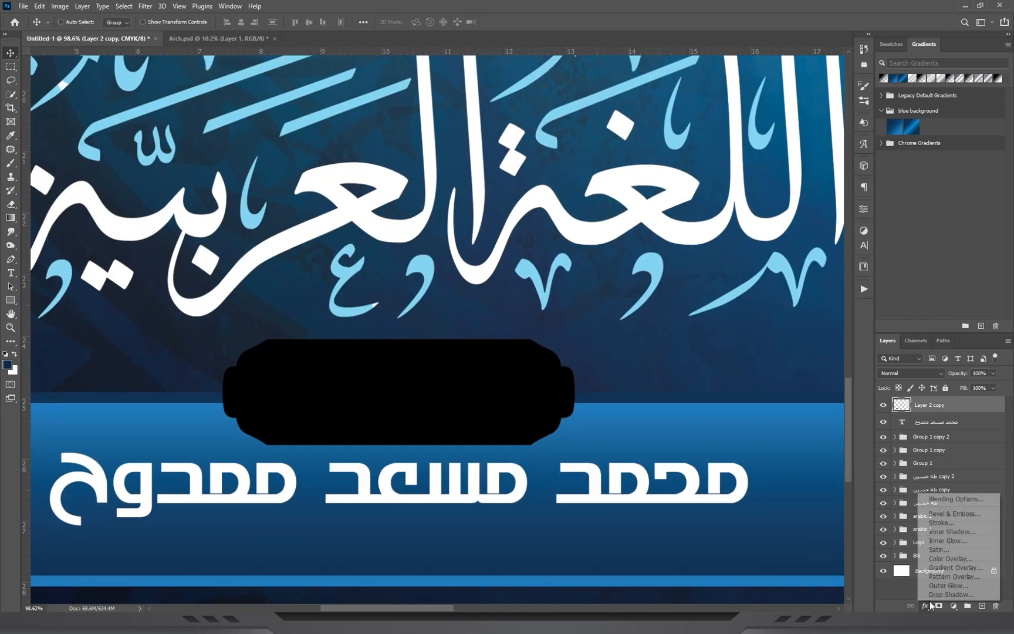
left_click(952, 559)
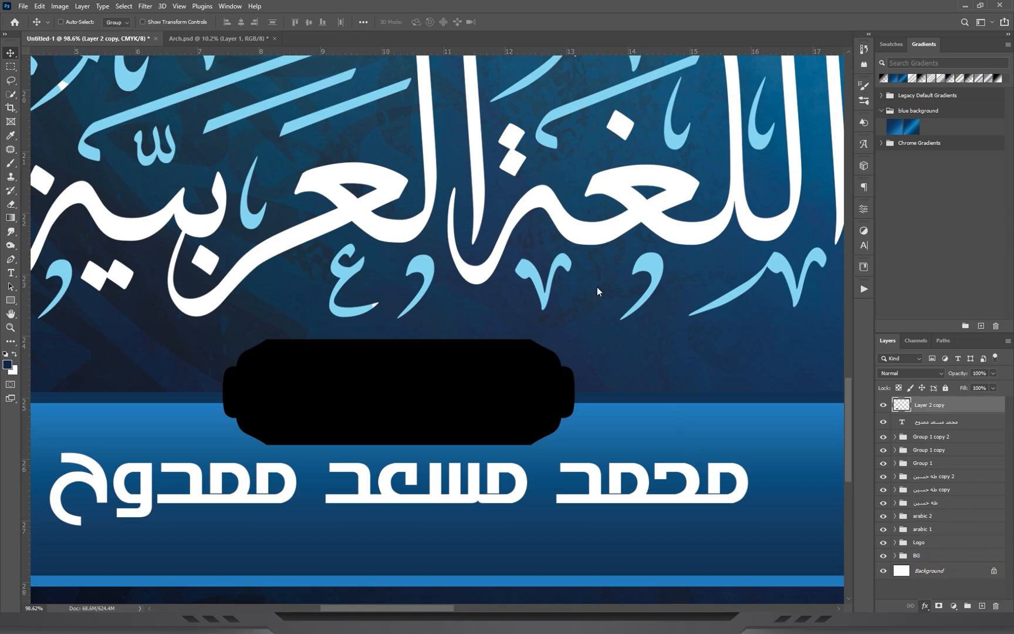
left_click(852, 141)
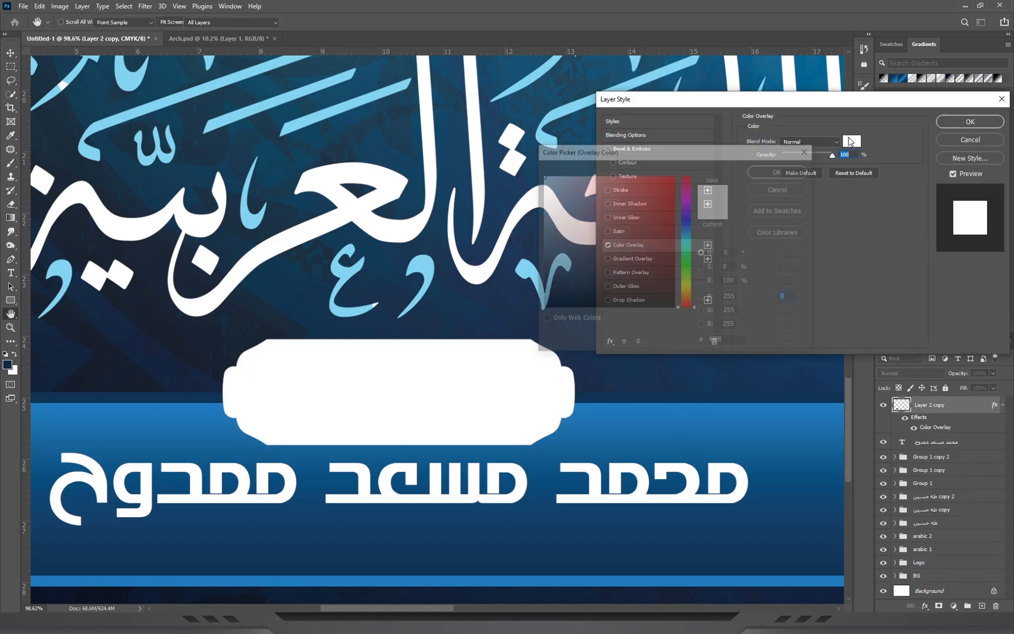
left_click(594, 394)
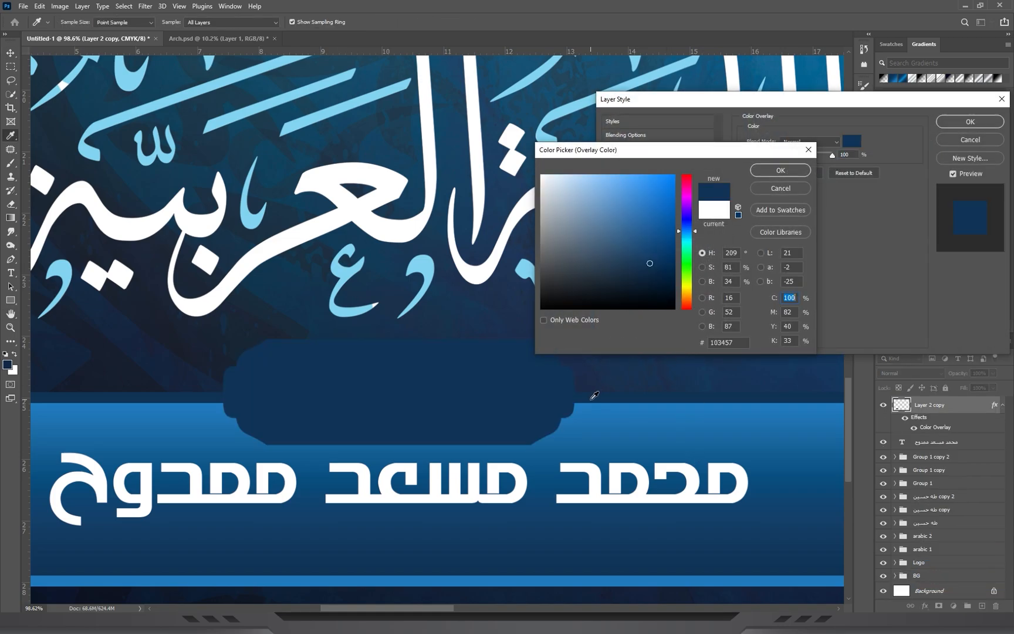
left_click(205, 408)
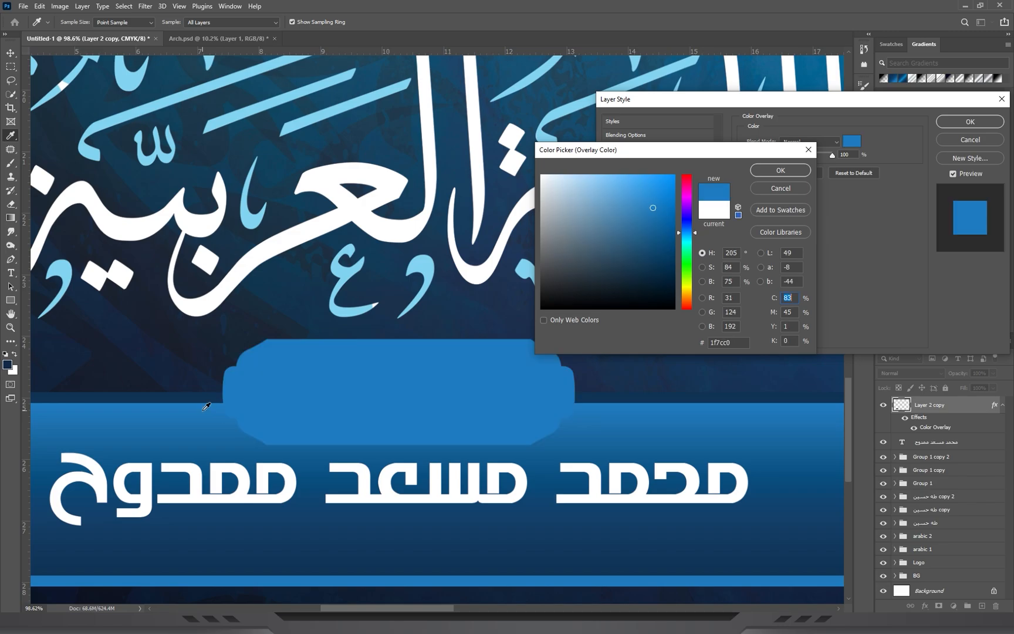
left_click(781, 171)
left_click(970, 122)
Reduce the blue plate's height to 82.84% while keeping its full width.
key("z")
left_click_drag(575, 296, 501, 358)
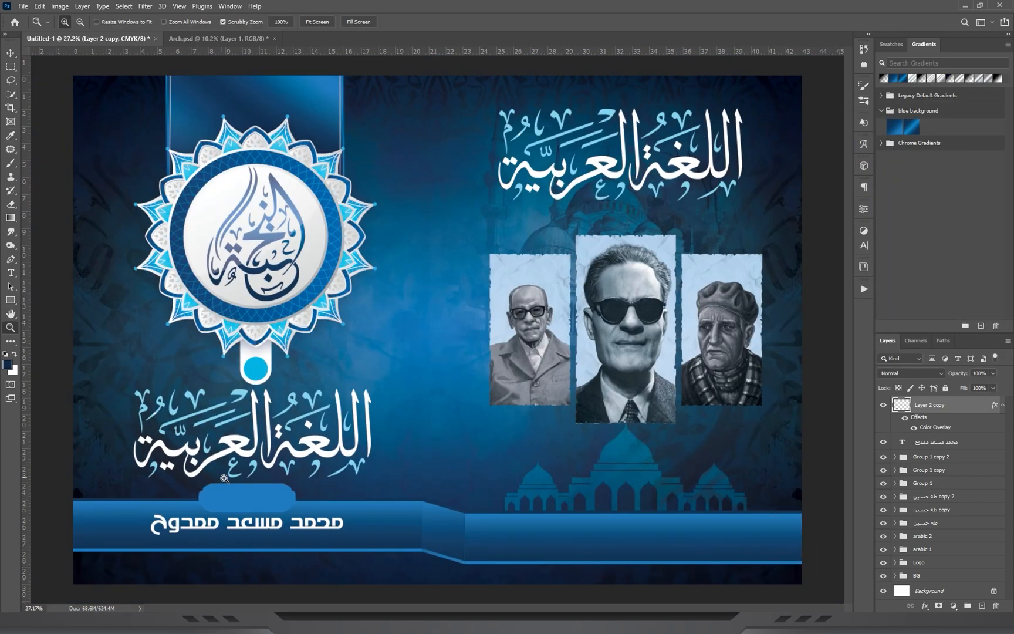
left_click_drag(222, 478, 254, 482)
left_click_drag(357, 530, 439, 358)
key("ctrl+t")
left_click_drag(258, 306, 258, 321)
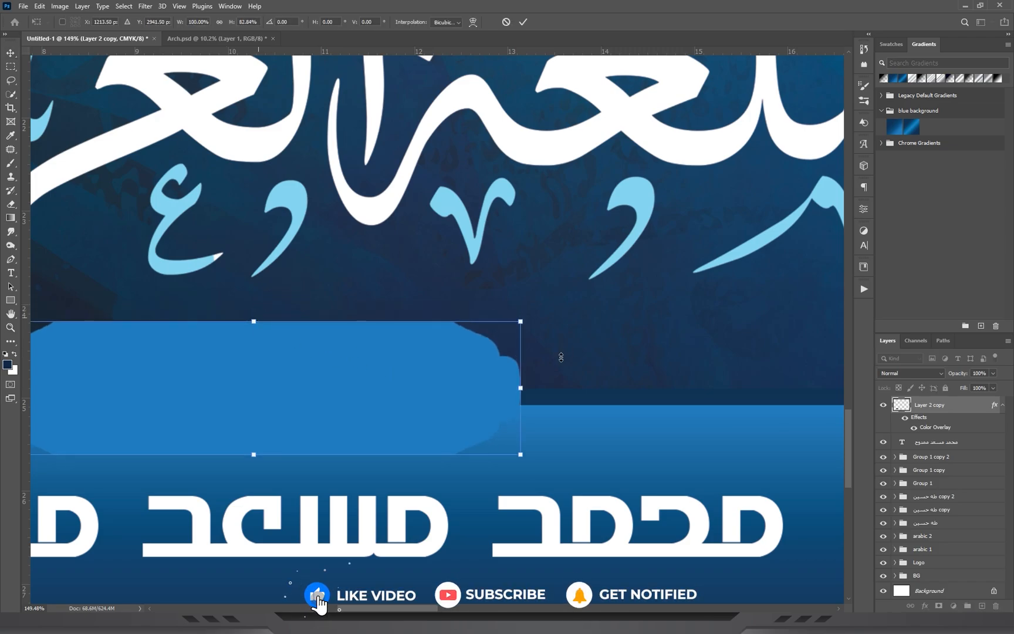
key("Return")
Duplicate the teacher's name text and place the copy beside the large Arabic title, under the portraits.
key("z")
left_click_drag(528, 378, 419, 407)
left_click(10, 53)
left_click_drag(523, 385, 306, 433)
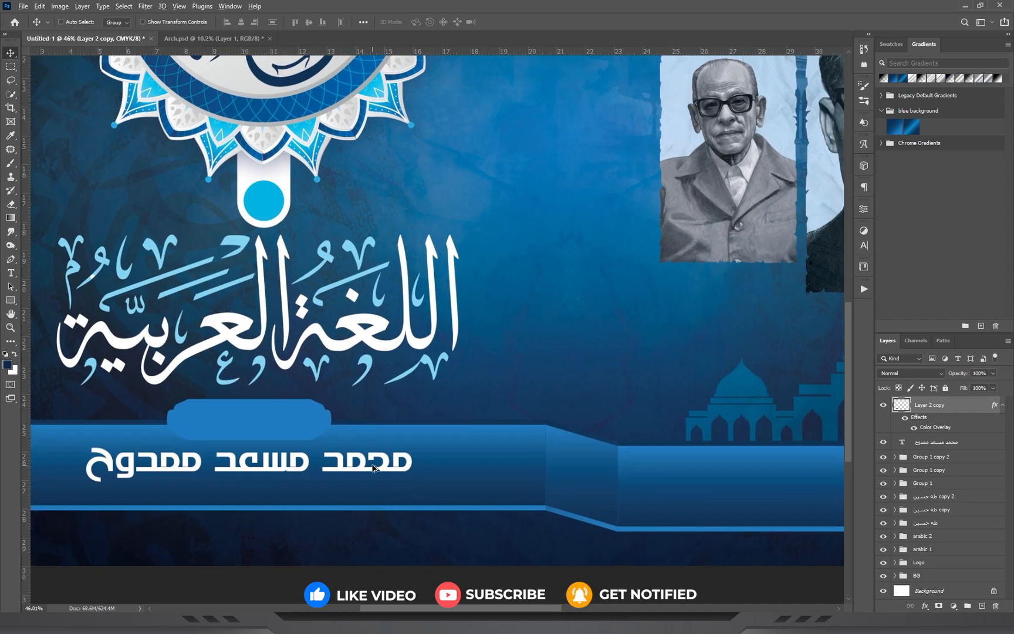
left_click_drag(488, 415, 579, 354)
key("ctrl+z")
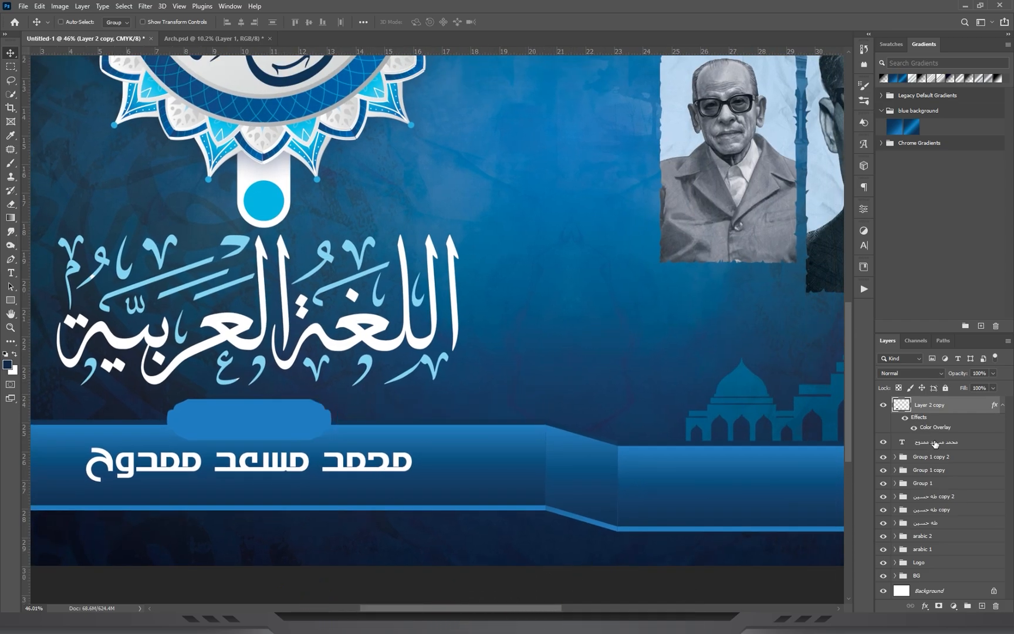
left_click(939, 443)
left_click_drag(379, 471, 599, 352)
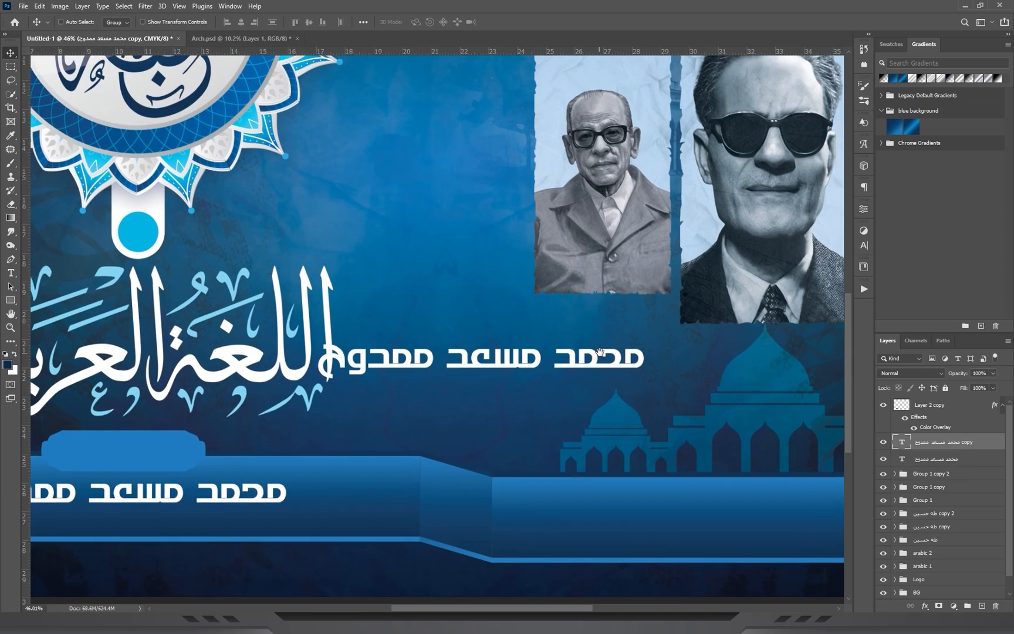
Replace the duplicated name text with "إعداد الأستاذ".
key("t")
left_click(587, 368)
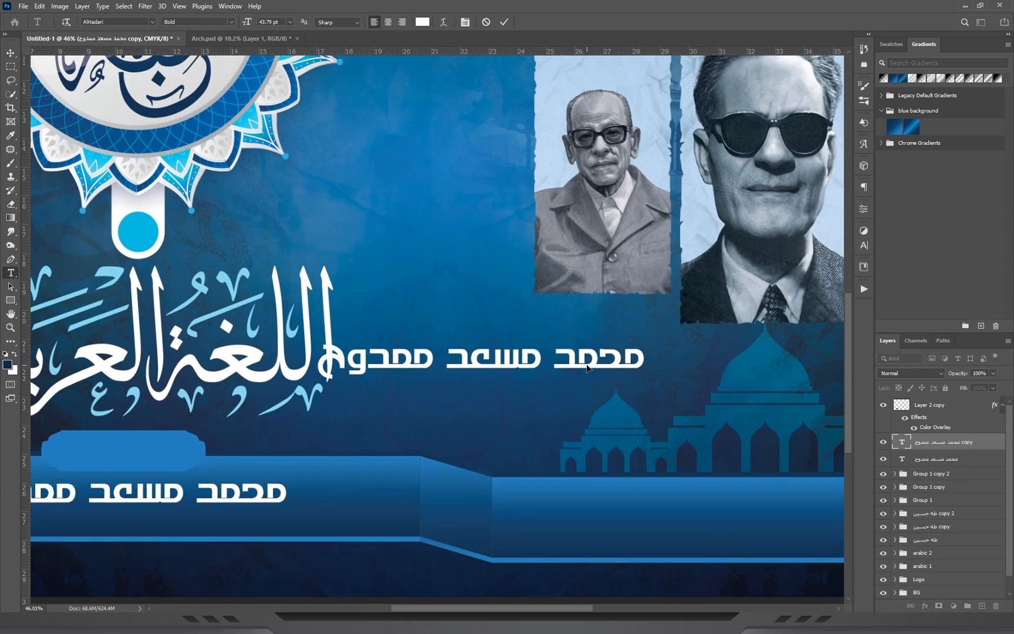
key("ctrl+a")
type("إعداد")
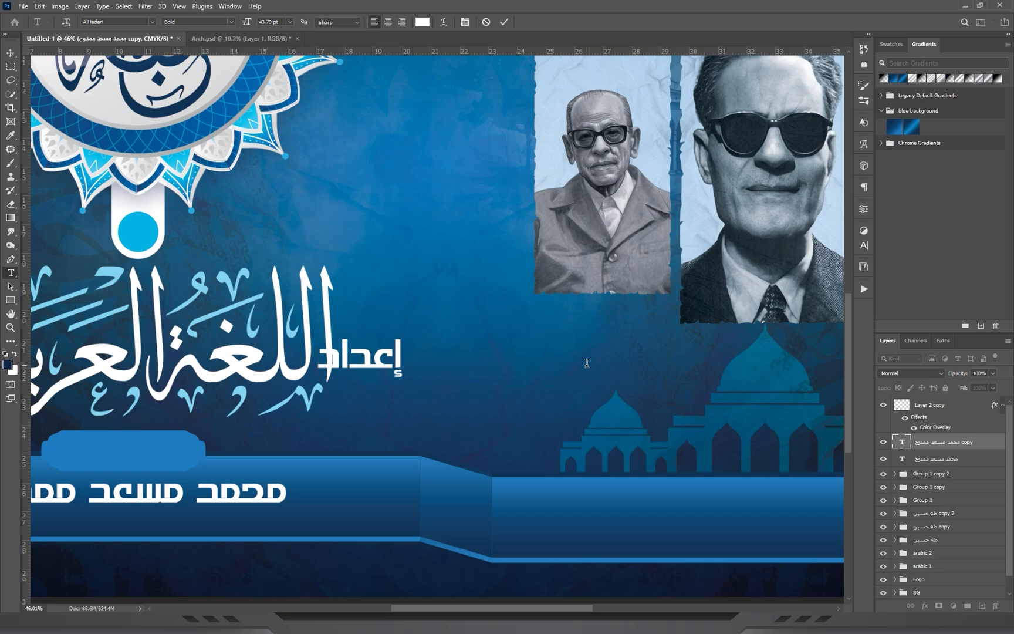
type(" الأستاذ")
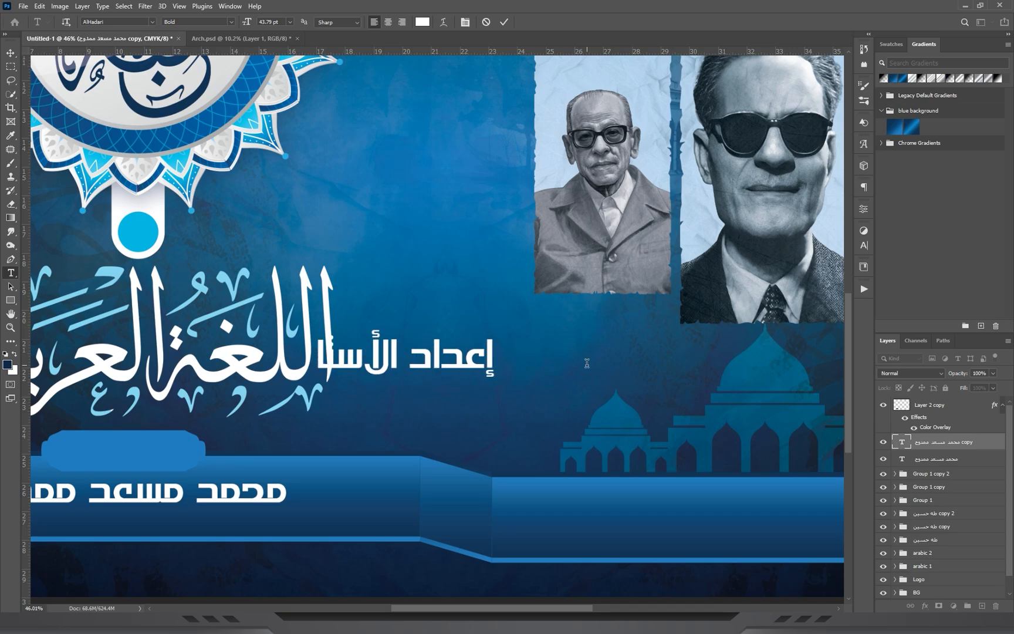
left_click(5, 52)
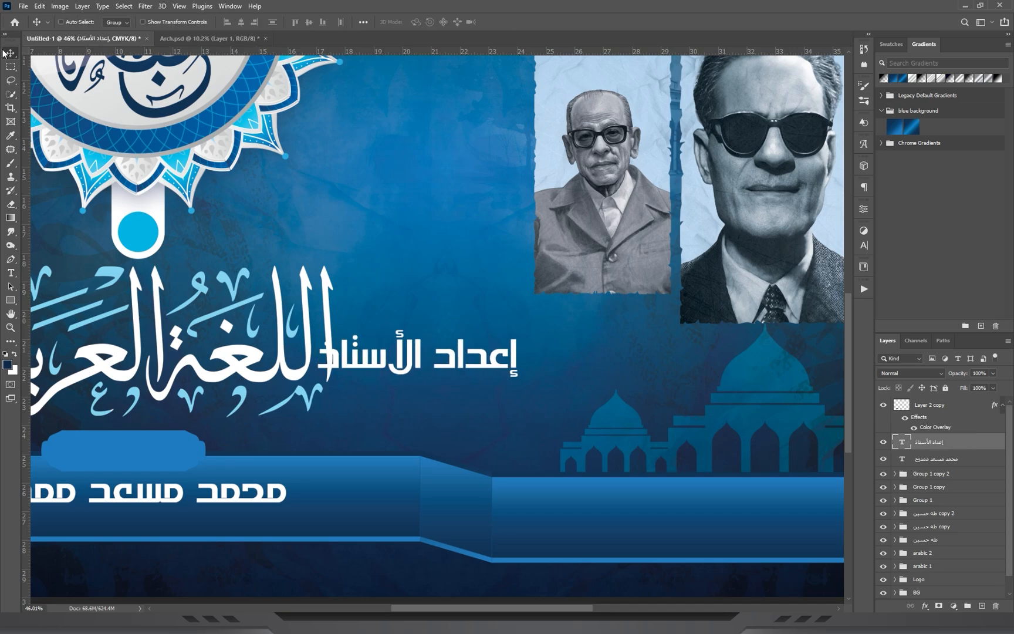
Move the "إعداد الأستاذ" text onto the blue plate and bring its layer above the plate layer.
left_click_drag(550, 364, 238, 459)
left_click_drag(182, 425, 410, 402)
left_click_drag(335, 404, 388, 405)
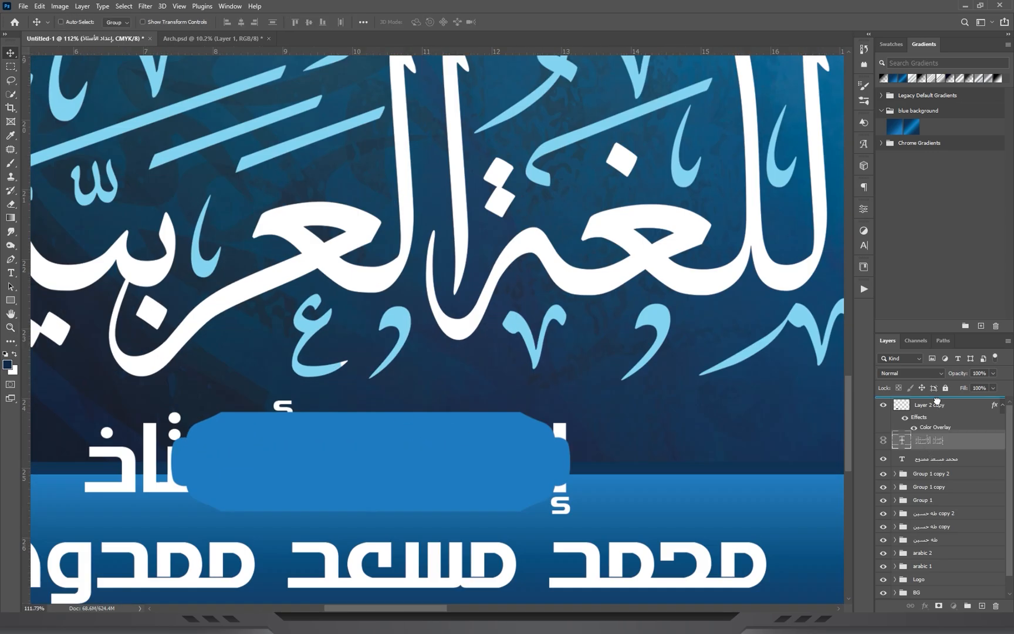
key("ctrl+]")
left_click_drag(487, 454, 388, 468)
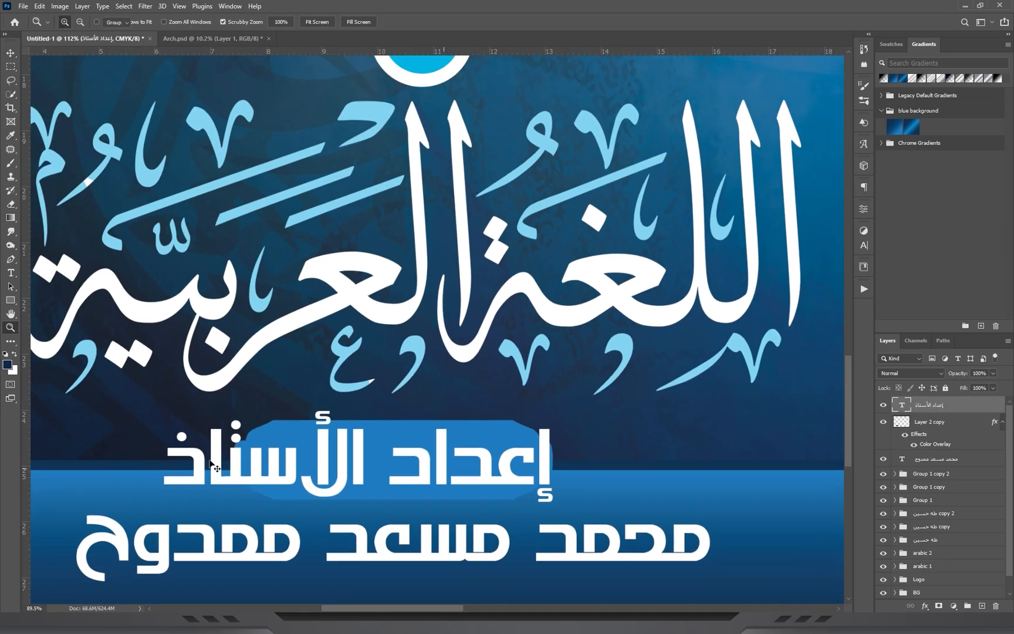
Scale the "إعداد الأستاذ" text to 63.5% and centre it on the blue plate.
key("ctrl+t")
left_click_drag(166, 455, 233, 461)
key("Return")
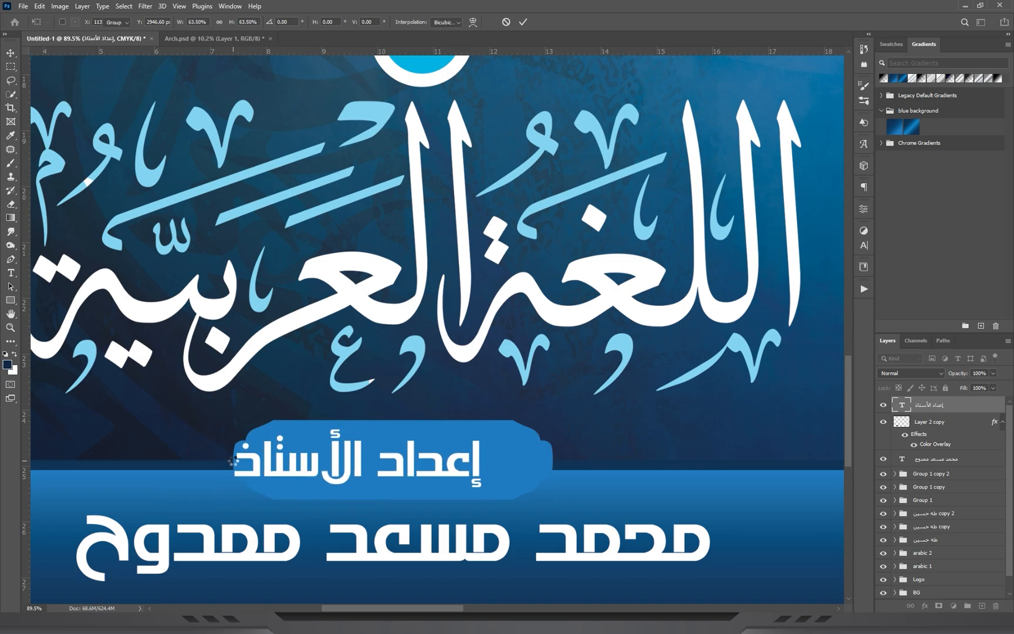
left_click_drag(418, 449, 453, 450)
key("z")
left_click_drag(593, 456, 612, 428)
left_click(11, 55)
left_click_drag(494, 457, 514, 419)
key("Up")
key("Up")
key("Up")
key("Up")
key("Up")
key("Up")
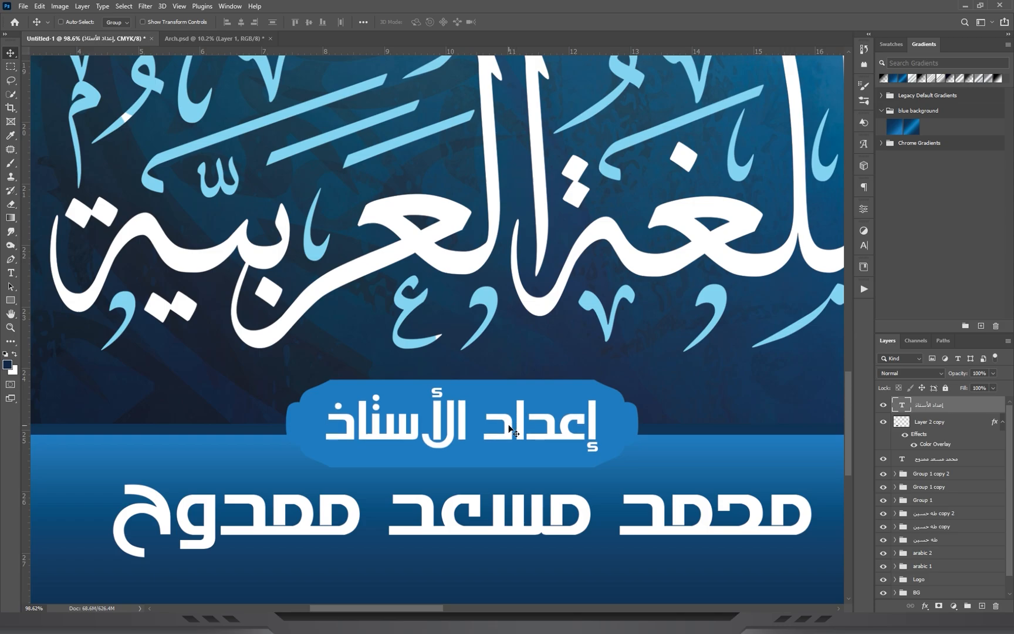
Add a Multiply drop shadow to the blue plate with about 84% opacity, 9 px distance and a slightly reduced size.
left_click(935, 428)
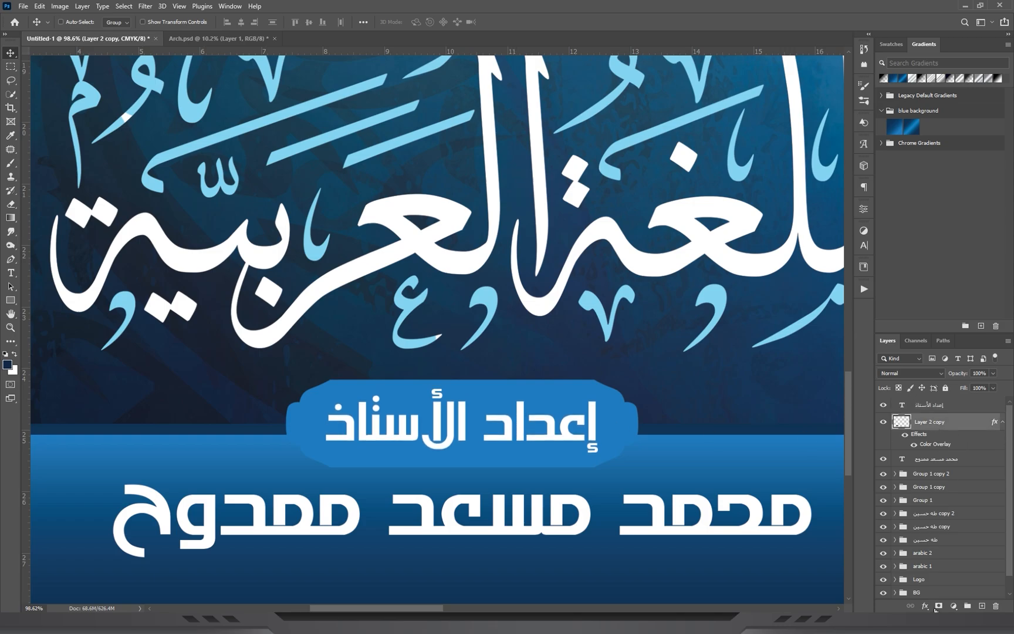
left_click(925, 607)
left_click(943, 602)
mouse_move(799, 212)
left_mouse_down()
mouse_move(808, 210)
mouse_move(794, 208)
left_mouse_up()
left_click_drag(801, 155, 826, 154)
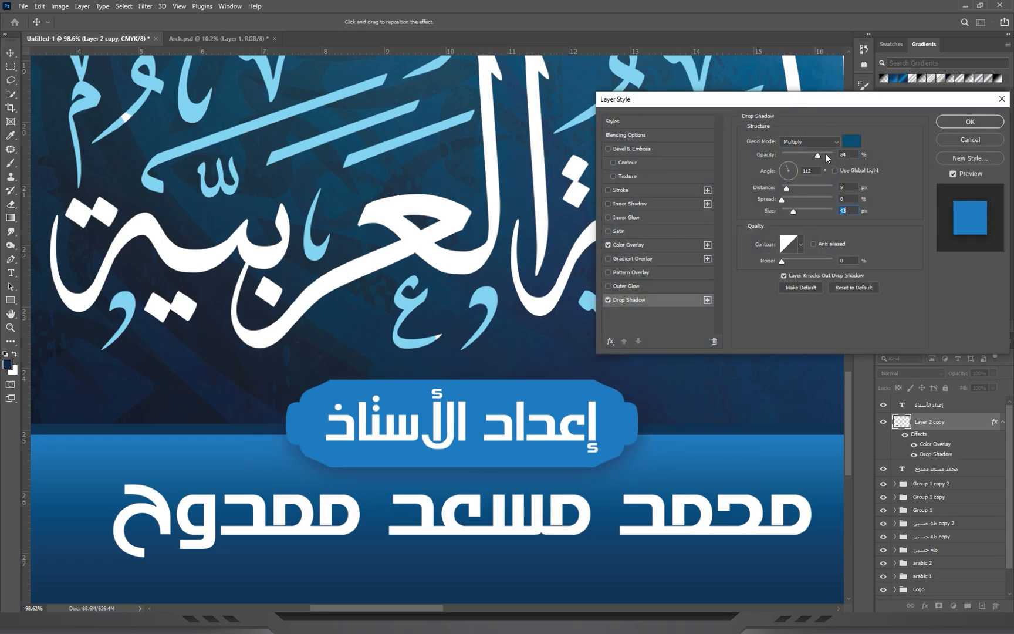
left_click_drag(793, 211, 790, 209)
Add an 8 px outside stroke to the plate in the dark navy sampled above the bar, #103457.
left_click(619, 188)
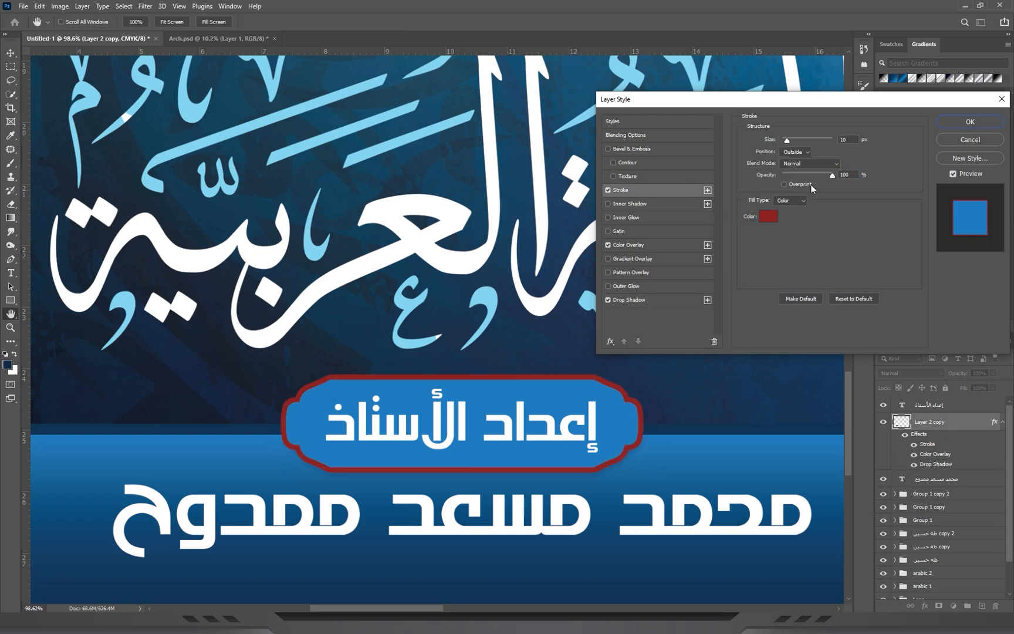
left_click(767, 217)
left_click(664, 432)
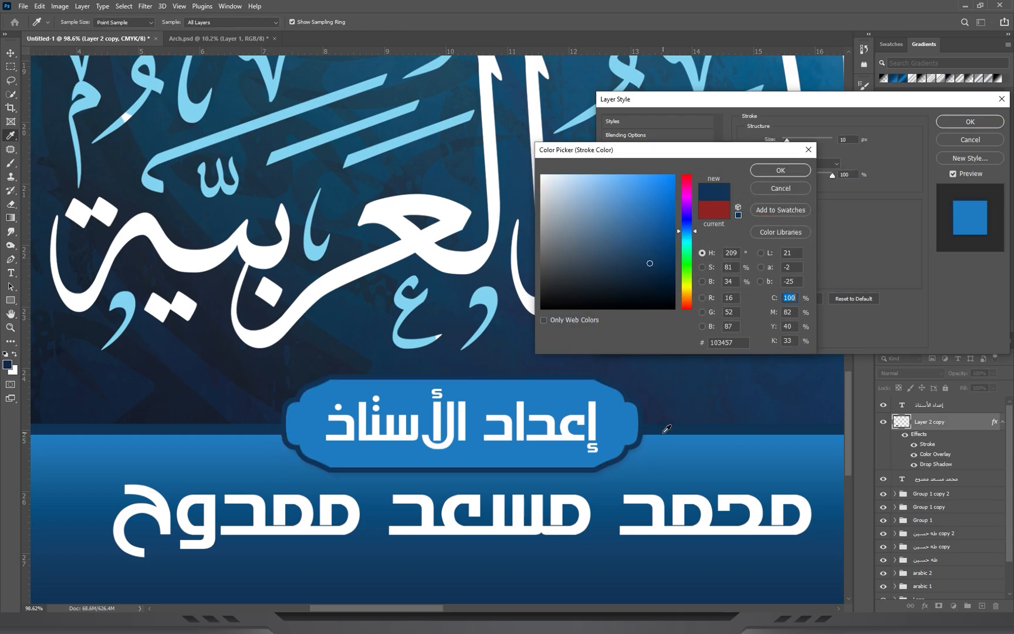
left_click(791, 172)
left_click_drag(790, 137, 787, 140)
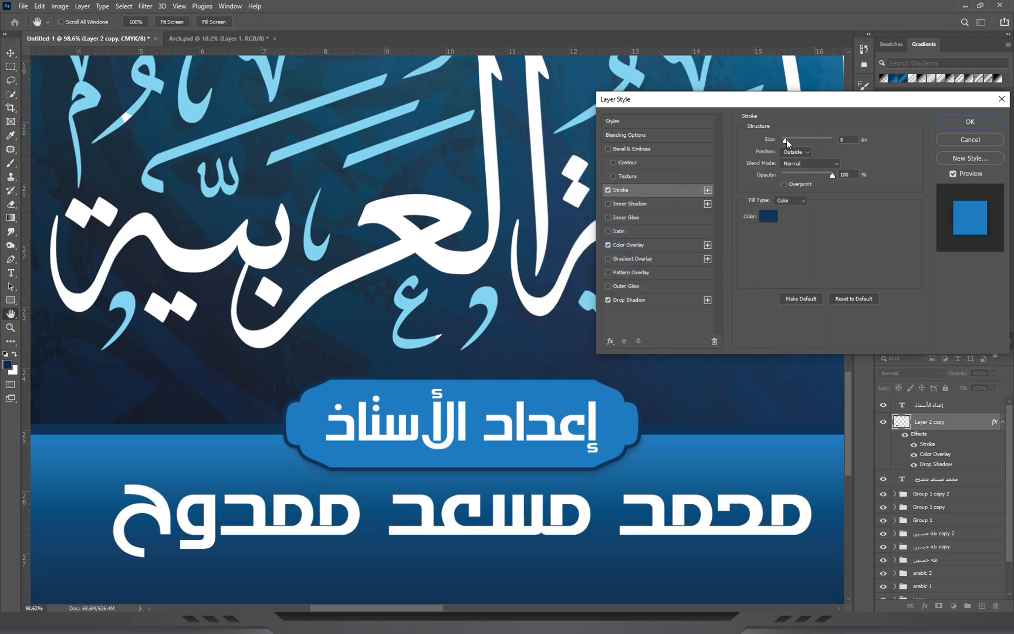
left_click(957, 122)
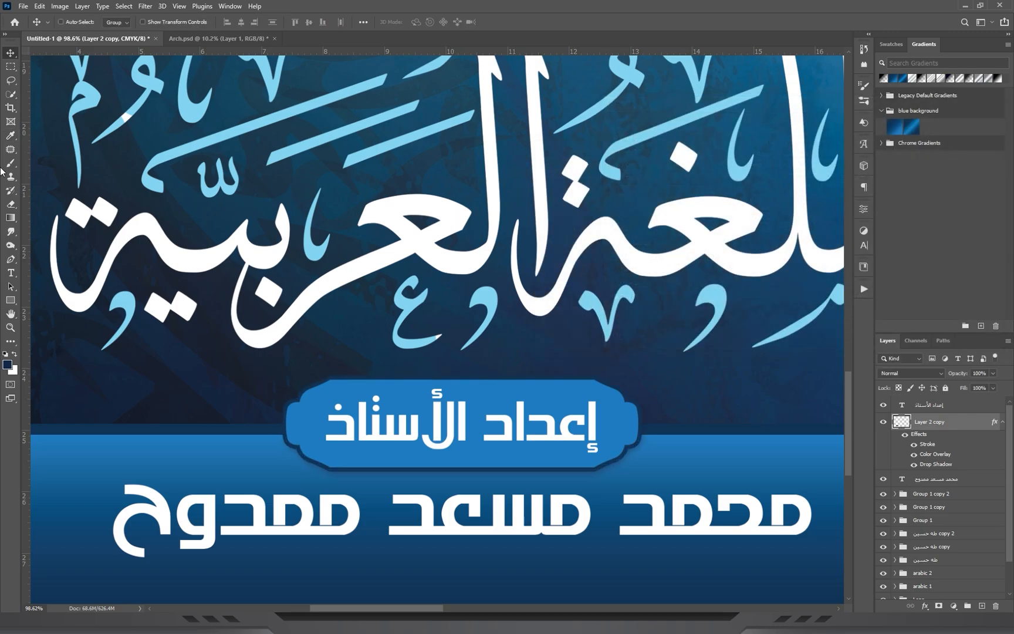
Enlarge the "إعداد الأستاذ" text on the plate to 104.63%.
left_click(509, 437, "ctrl")
key("ctrl+t")
left_click_drag(602, 426, 608, 426)
key("Return")
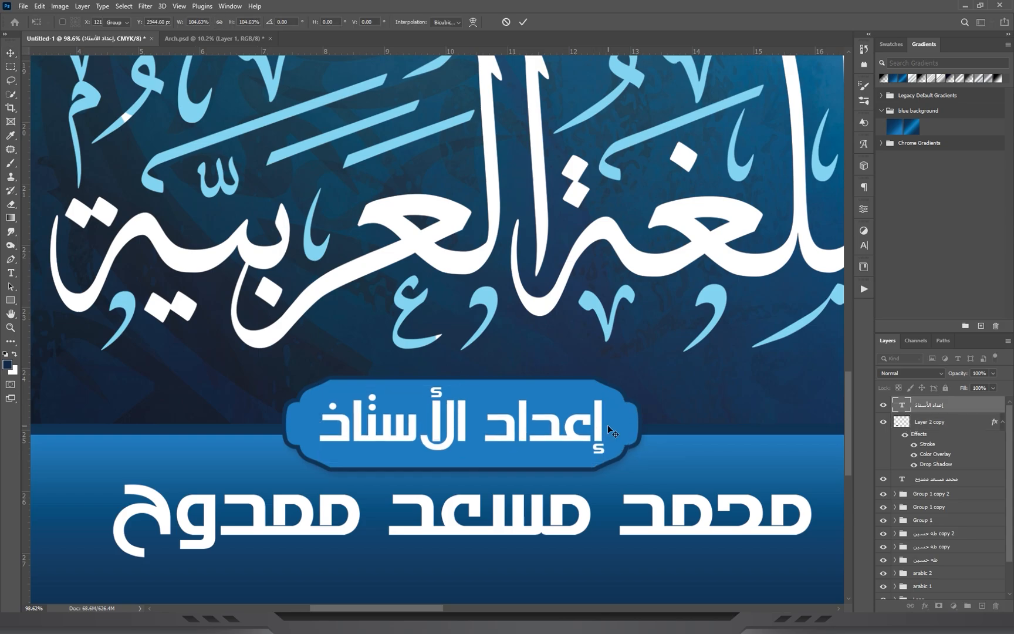
Scale the plate and its "إعداد الأستاذ" text together to 86.12%.
left_click(941, 428)
key("ctrl+t")
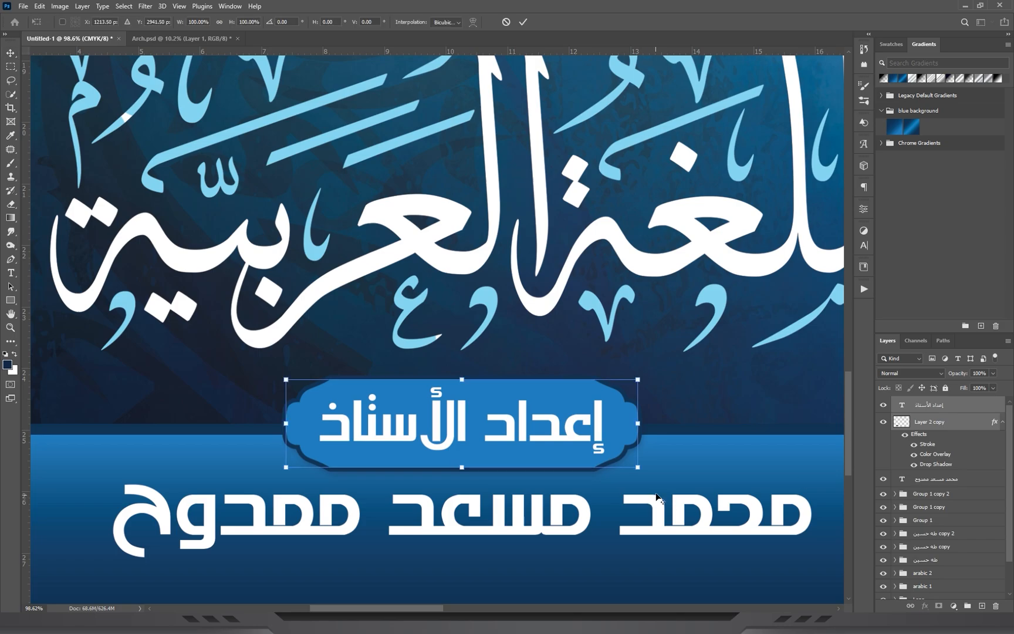
left_click_drag(640, 465, 617, 459)
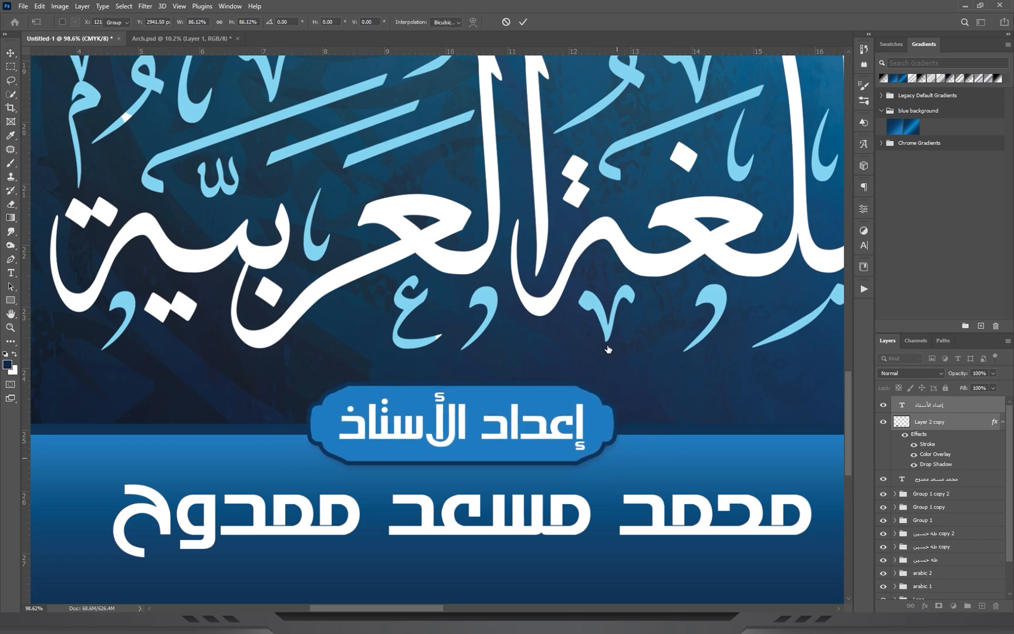
key("ctrl+0")
key("Return")
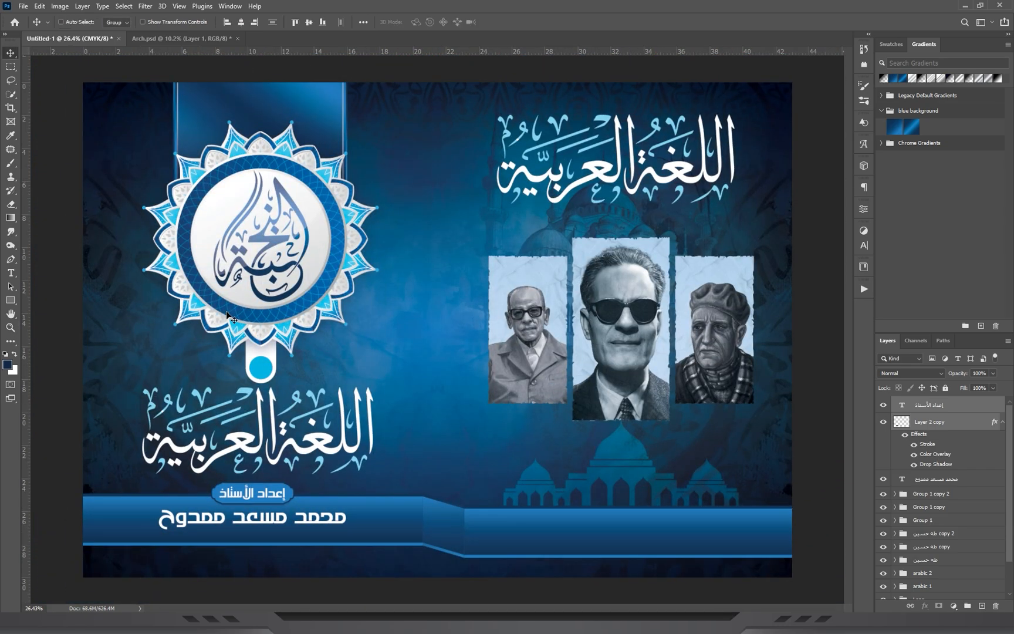
Switch to the Notepad file of names and numbers, copy the phone number, and return to the cover in Photoshop.
key("ctrl+h")
left_click_drag(593, 451, 603, 453)
left_click_drag(603, 453, 572, 399)
left_click_drag(668, 358, 690, 385)
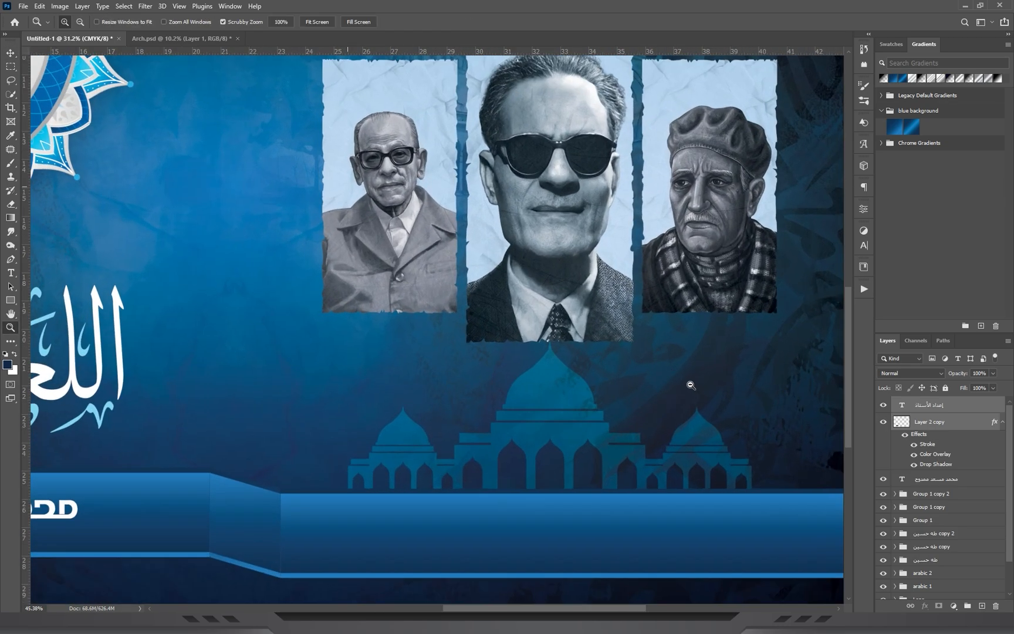
left_click(657, 577)
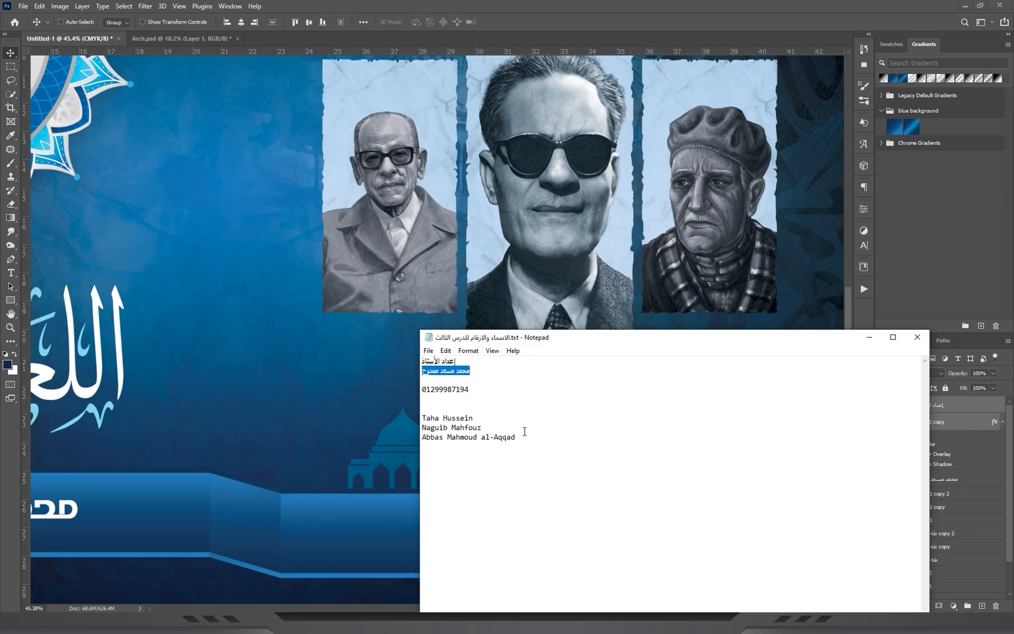
left_click_drag(487, 391, 421, 392)
key("ctrl+c")
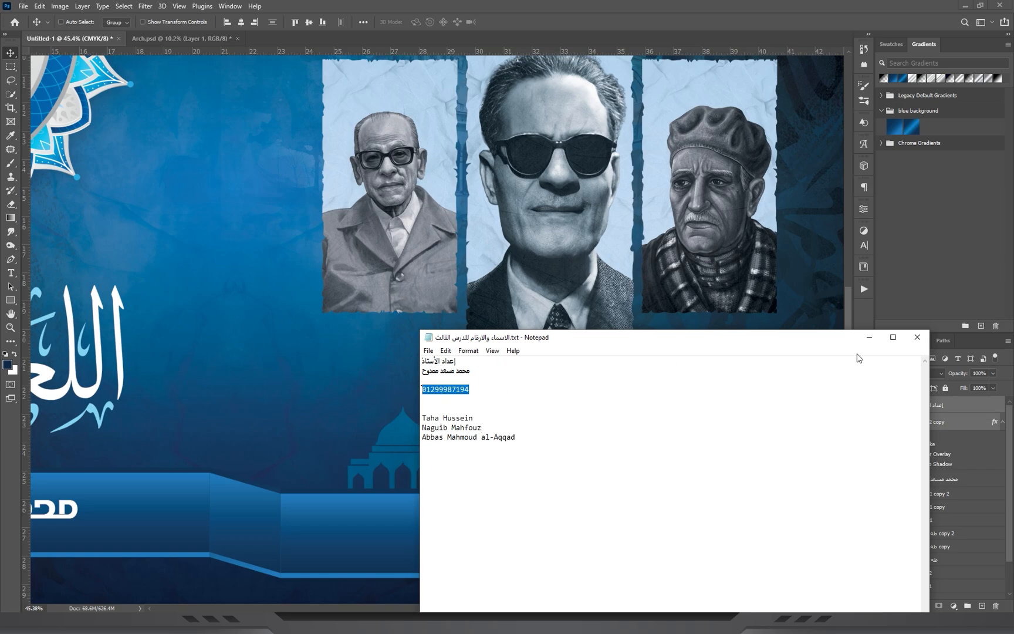
left_click(869, 337)
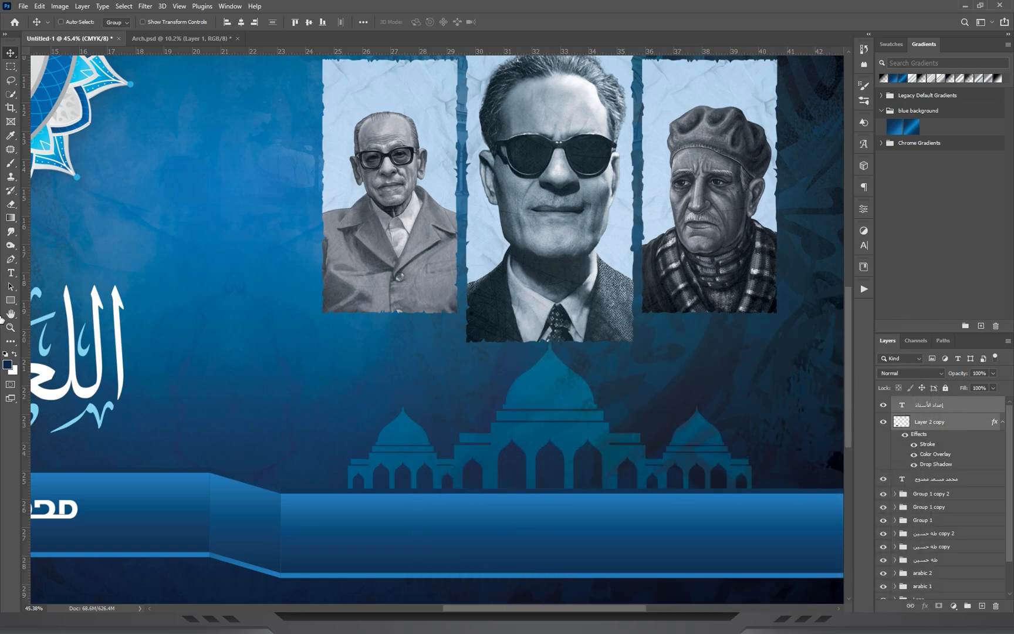
Insert a new text layer over the mosque's central dome and paste the phone number into it.
left_click(11, 273)
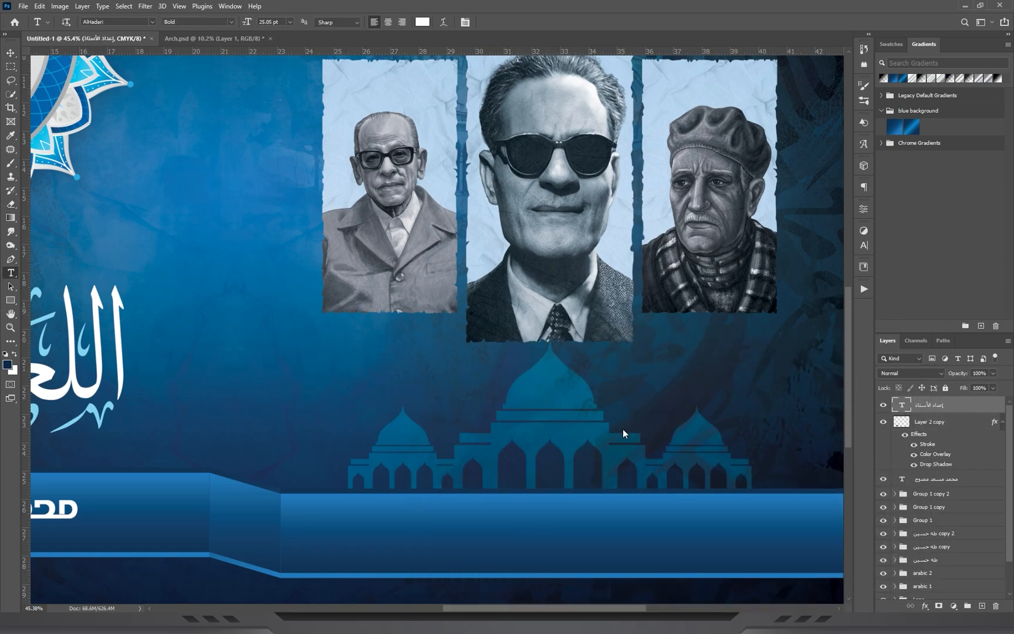
left_click(531, 381)
key("ctrl+v")
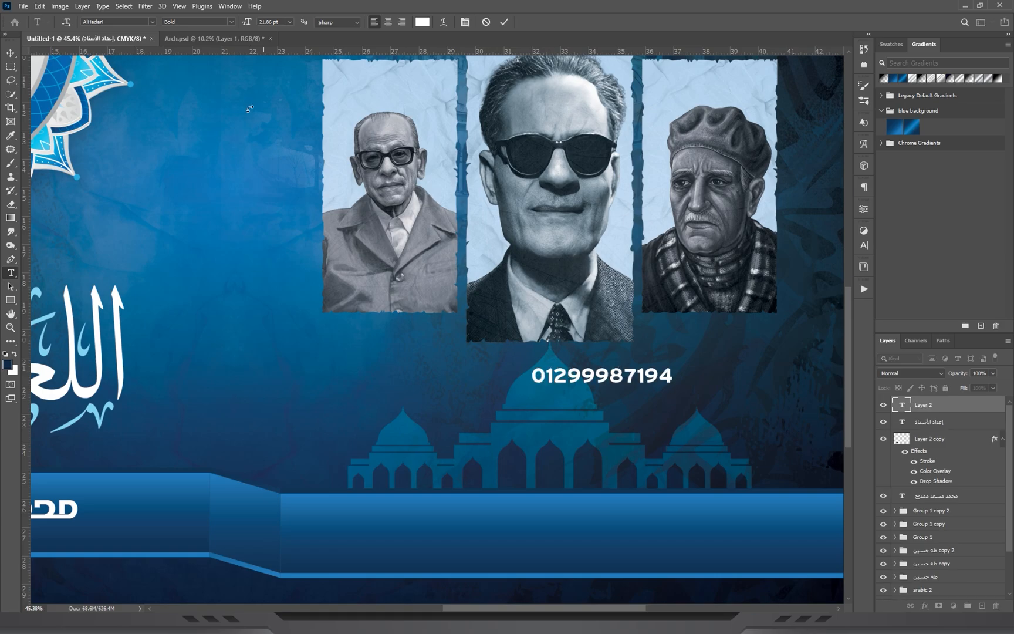
Change the phone number's font to Bebas AR Bold and finish editing the text.
type("لايbe")
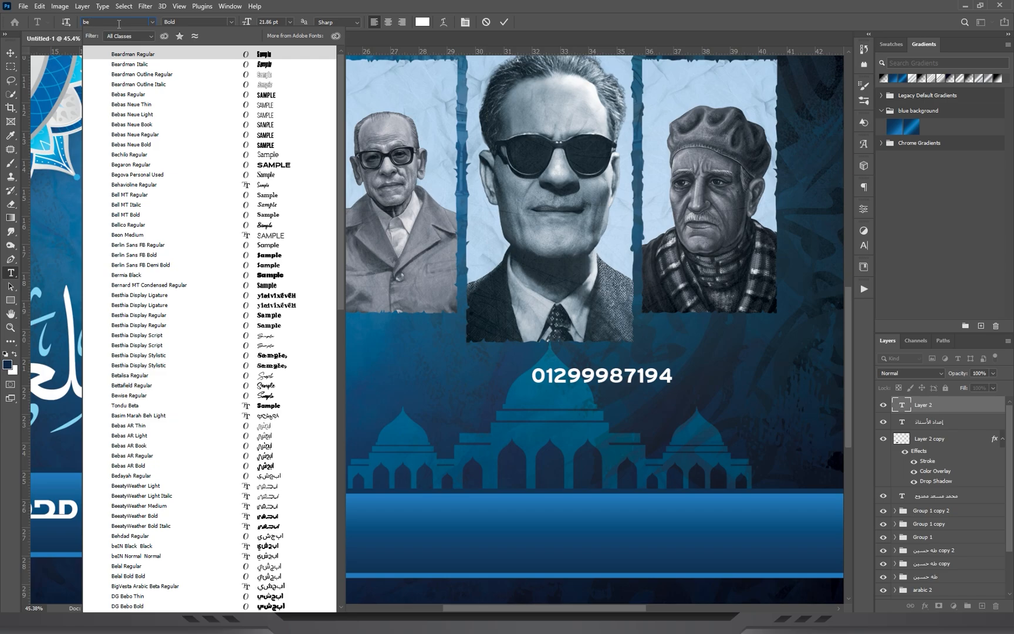
type("lb")
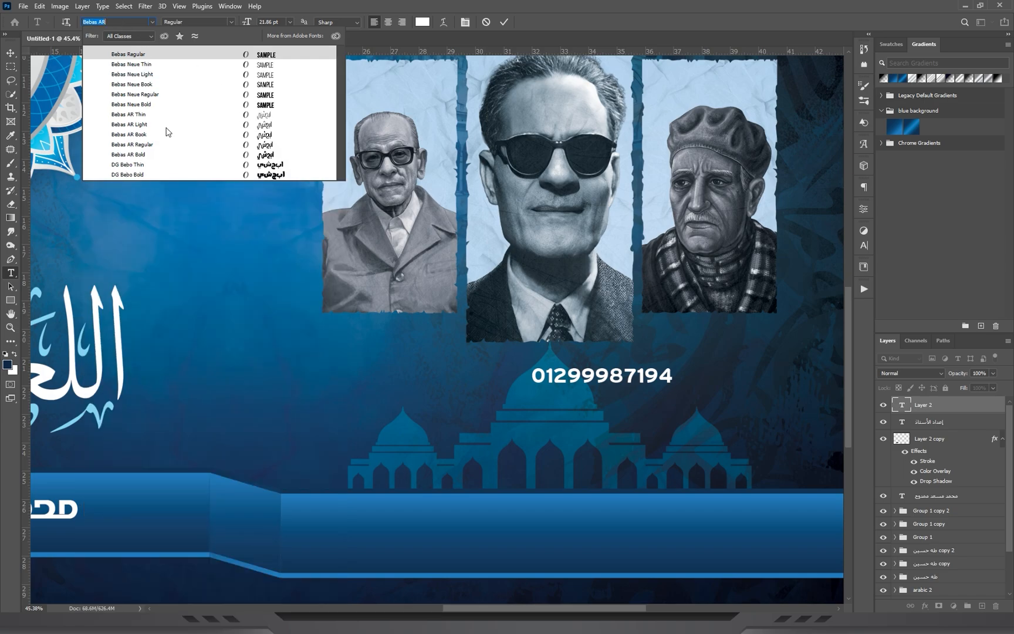
left_click(158, 155)
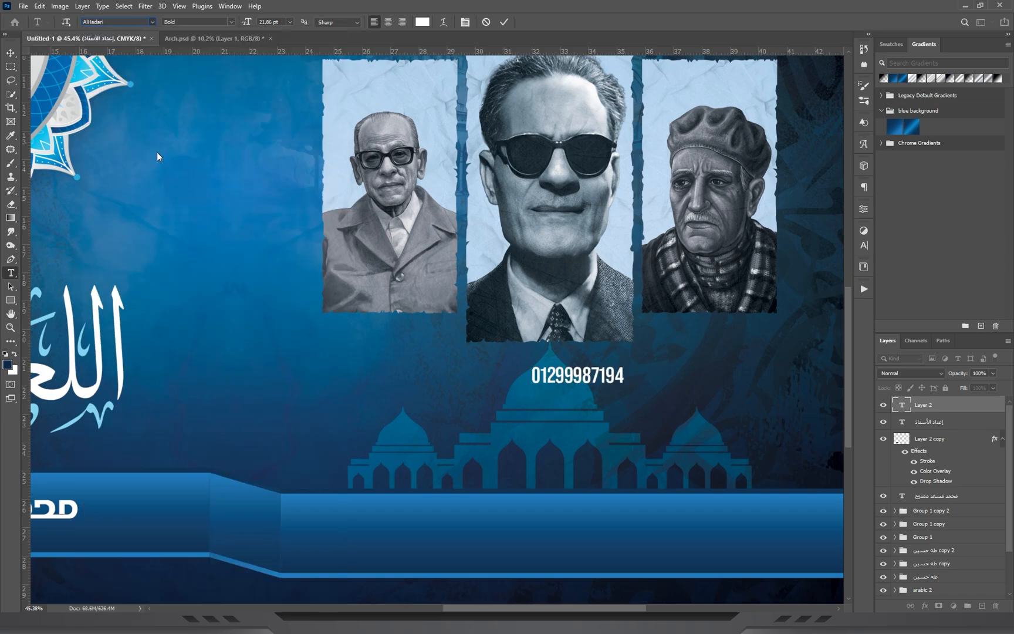
left_click(11, 53)
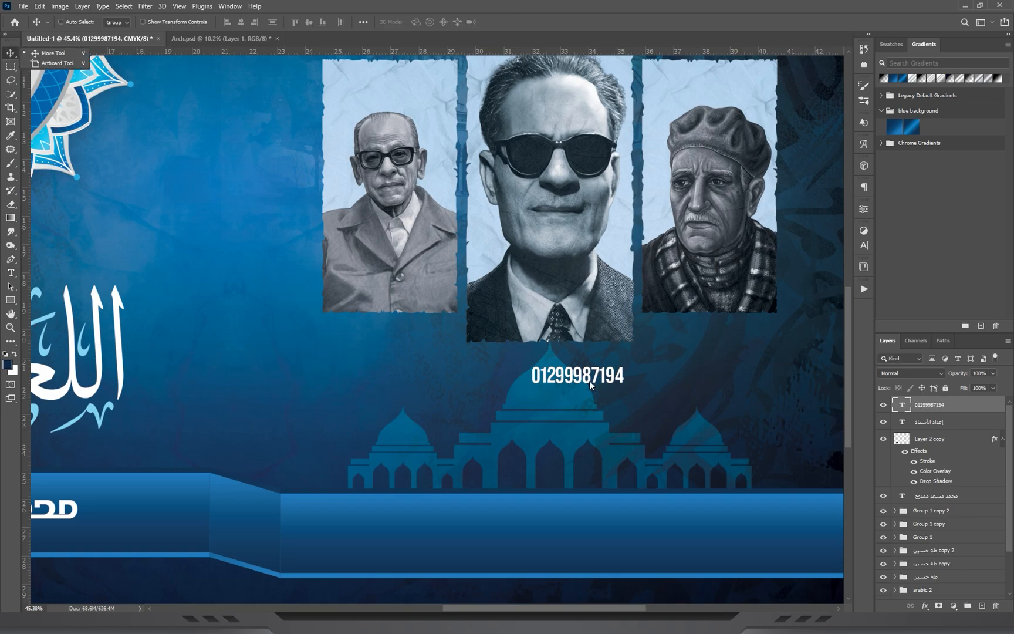
Move the phone number onto the blue band below the mosque and enlarge it to suit the band's height.
left_click_drag(602, 379, 560, 523)
key("ctrl+t")
key("Return")
left_click_drag(515, 451, 514, 468)
left_click_drag(489, 511, 488, 502)
Bring the telephone-symbol-button image from the Phone icon folder into the cover, scaled to 13.16%.
key("alt+Tab")
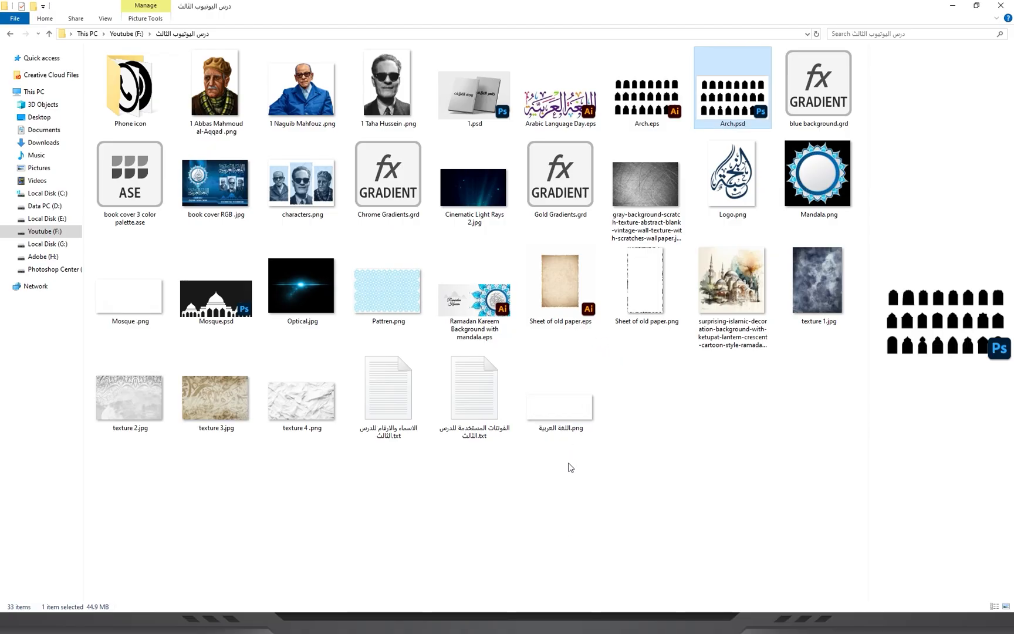
double_click(129, 88)
left_click_drag(599, 65, 508, 378)
left_click_drag(657, 550, 275, 168)
key("Return")
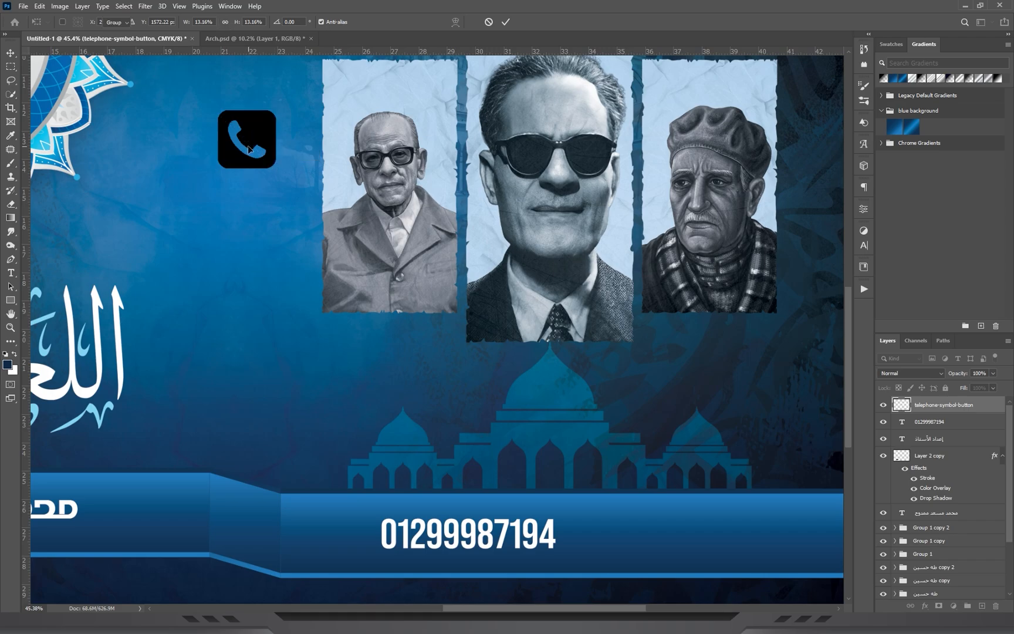
Move the telephone icon onto the band directly before the phone number and resize it to fit beside the digits.
left_click_drag(353, 464, 459, 419)
key("ctrl+t")
left_click_drag(364, 296, 325, 339)
left_click_drag(229, 404, 266, 402)
key("Return")
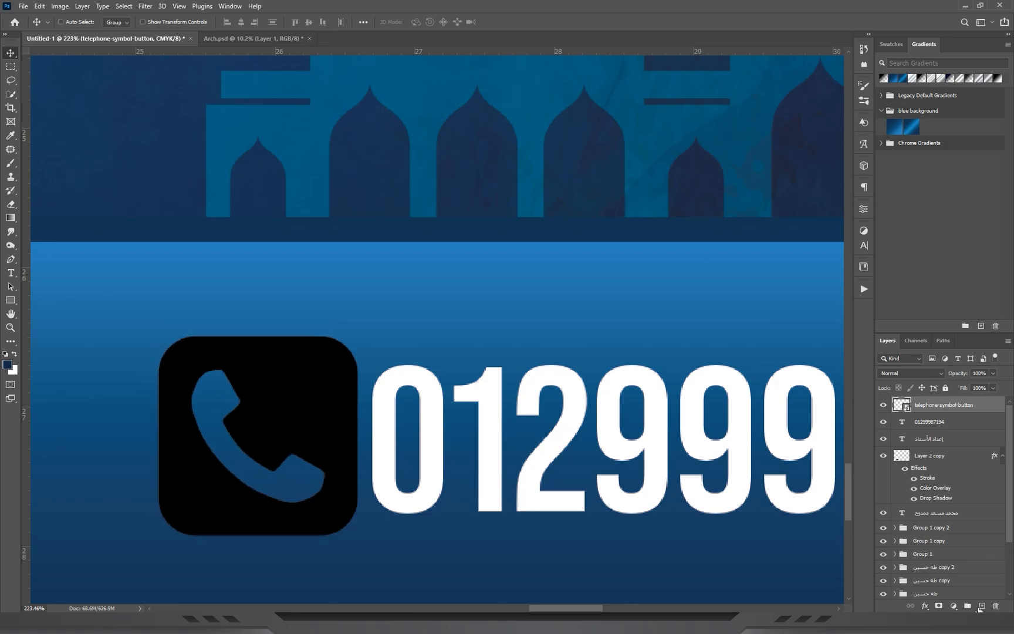
Add a Color Overlay effect to the telephone icon layer.
left_click(891, 44)
left_click(926, 606)
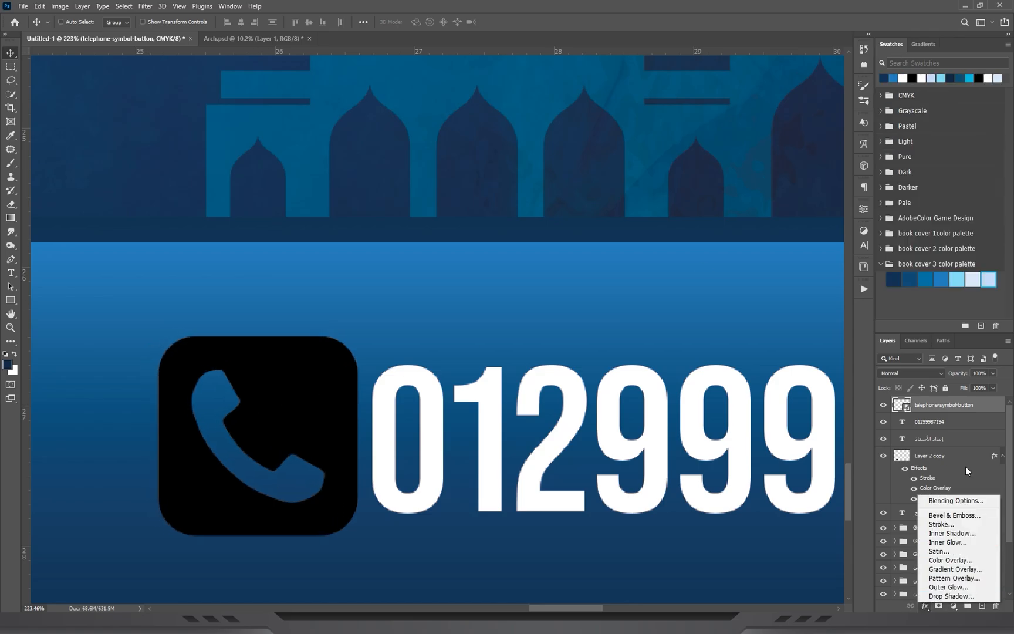
left_click(950, 561)
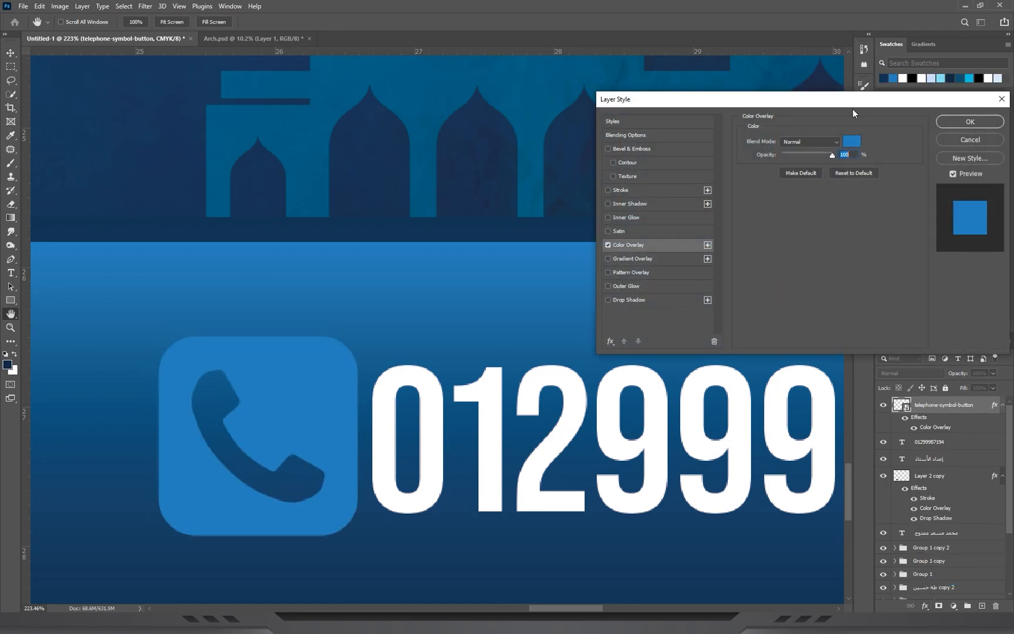
left_click_drag(851, 104, 586, 37)
Compare the book cover 3 palette colours on the telephone icon and set its overlay colour to #c6dcfa.
left_click(589, 74)
left_click(957, 278)
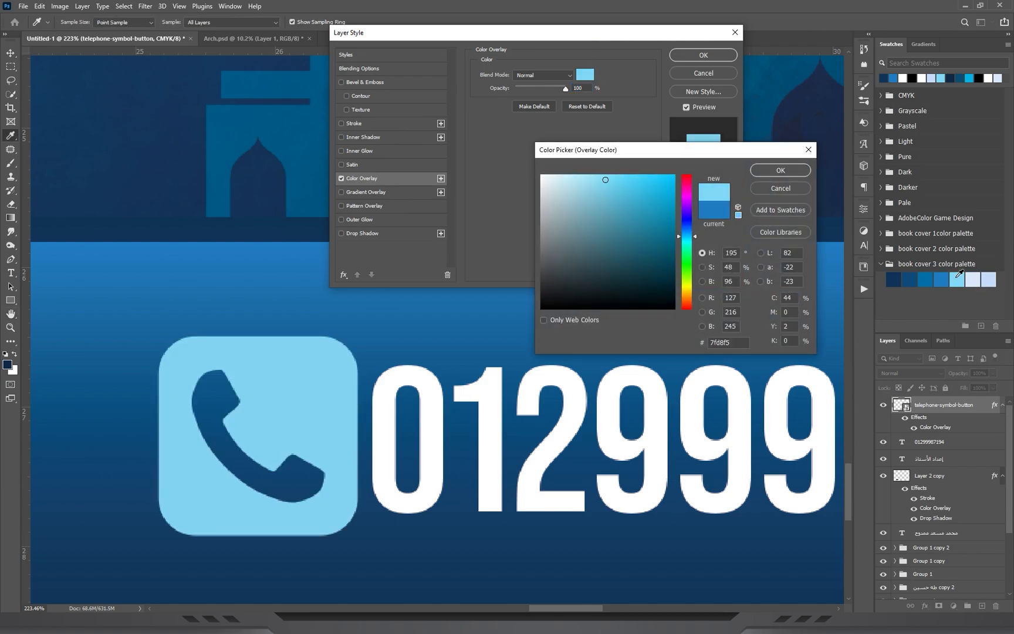
left_click(989, 280)
left_click(942, 280)
left_click(925, 280)
left_click(959, 280)
left_click(974, 280)
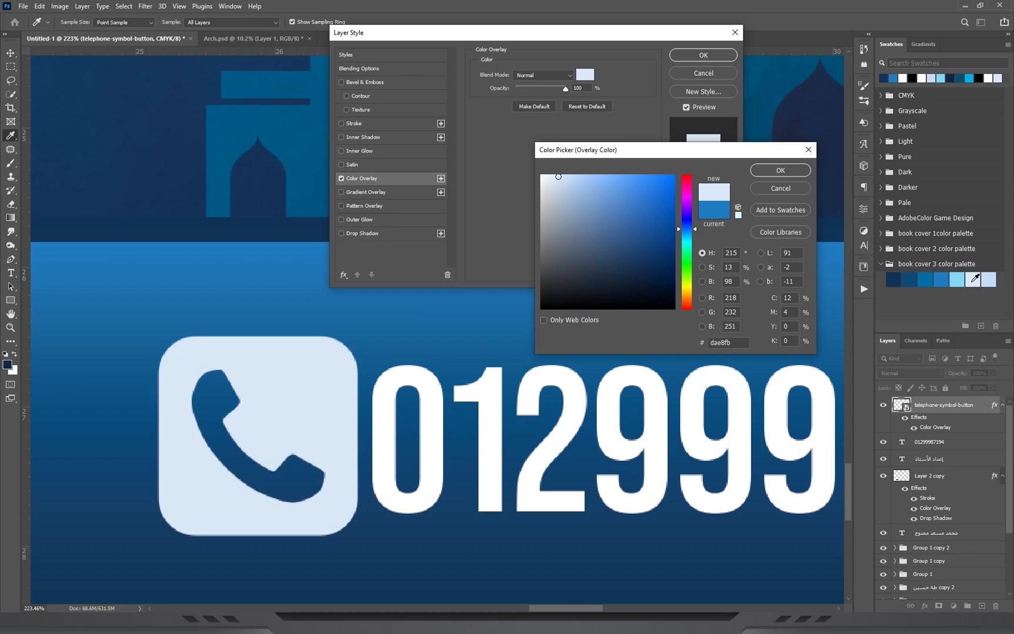
left_click(988, 280)
left_click(959, 283)
left_click(970, 282)
left_click(958, 284)
left_click(987, 281)
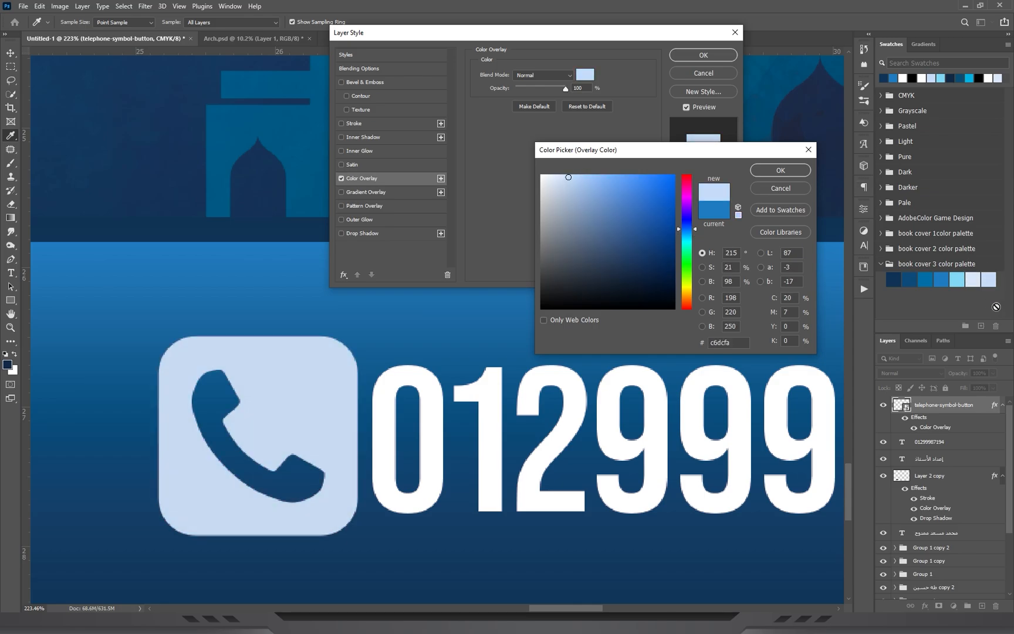
key("Return")
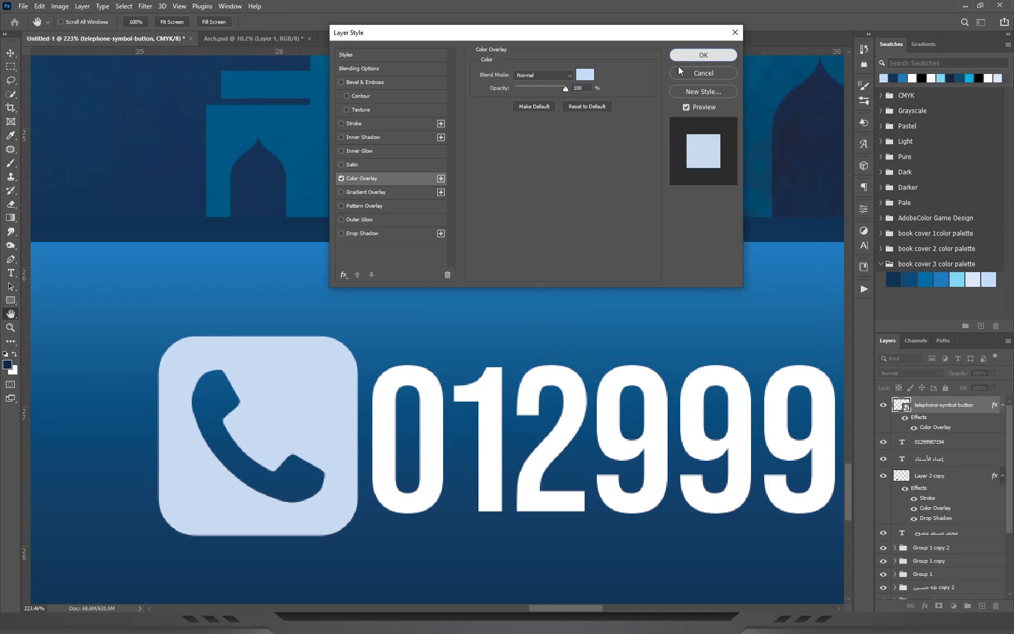
left_click(695, 55)
Scale the telephone icon down to about the height of the phone number's digits.
key("ctrl+t")
left_click_drag(357, 535, 333, 511)
key("Return")
key("z")
left_click_drag(544, 303, 435, 338)
left_click_drag(587, 512, 607, 551)
left_click_drag(580, 452, 598, 450)
key("v")
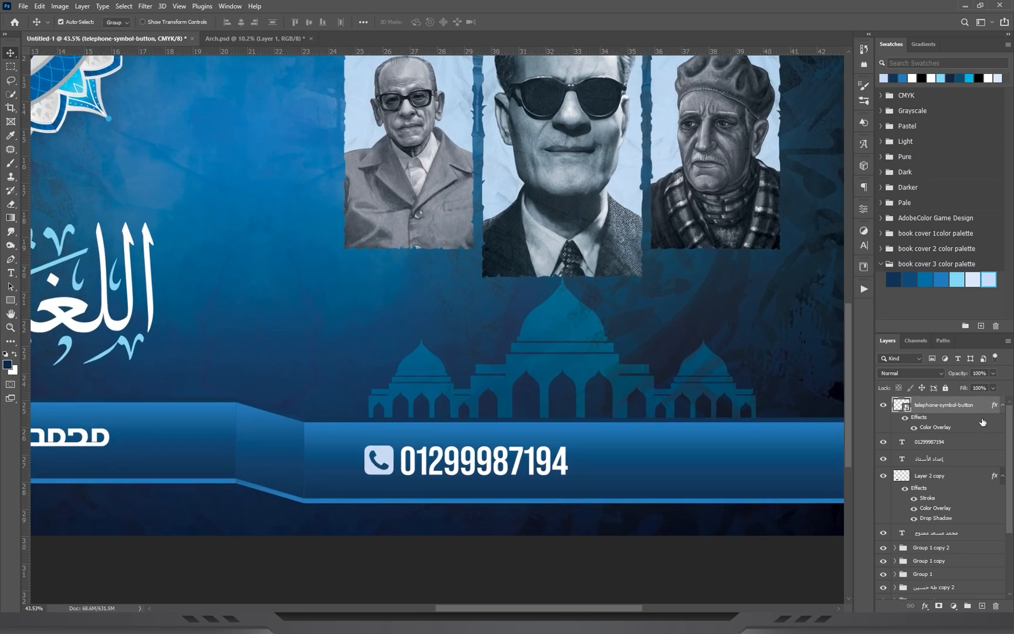
Group the telephone icon with the phone number and place a duplicate of the group further along the blue band.
left_click(960, 442, "shift")
key("ctrl+g")
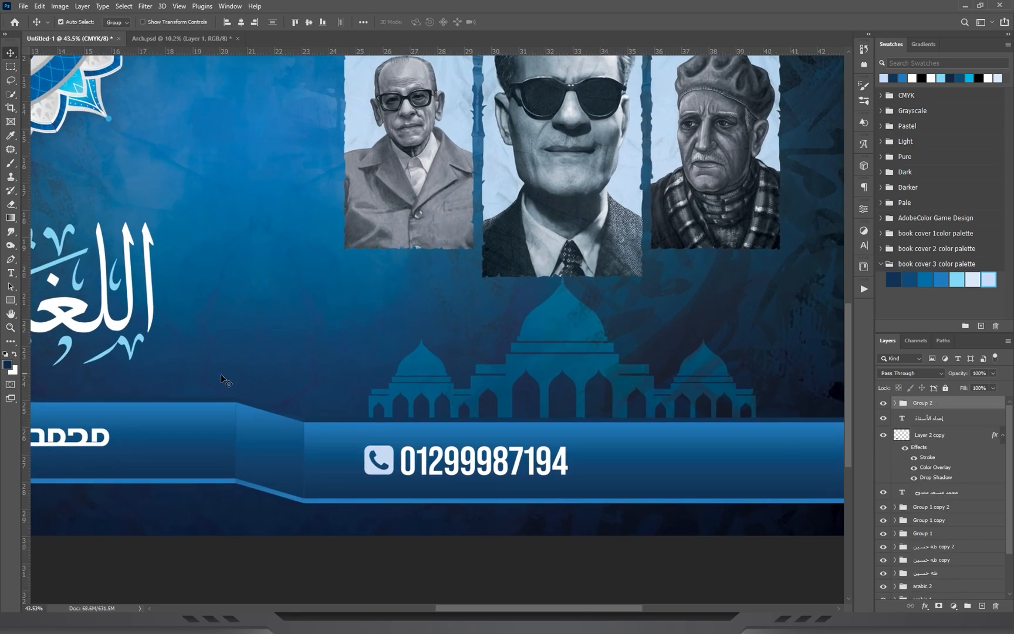
key("shift+v")
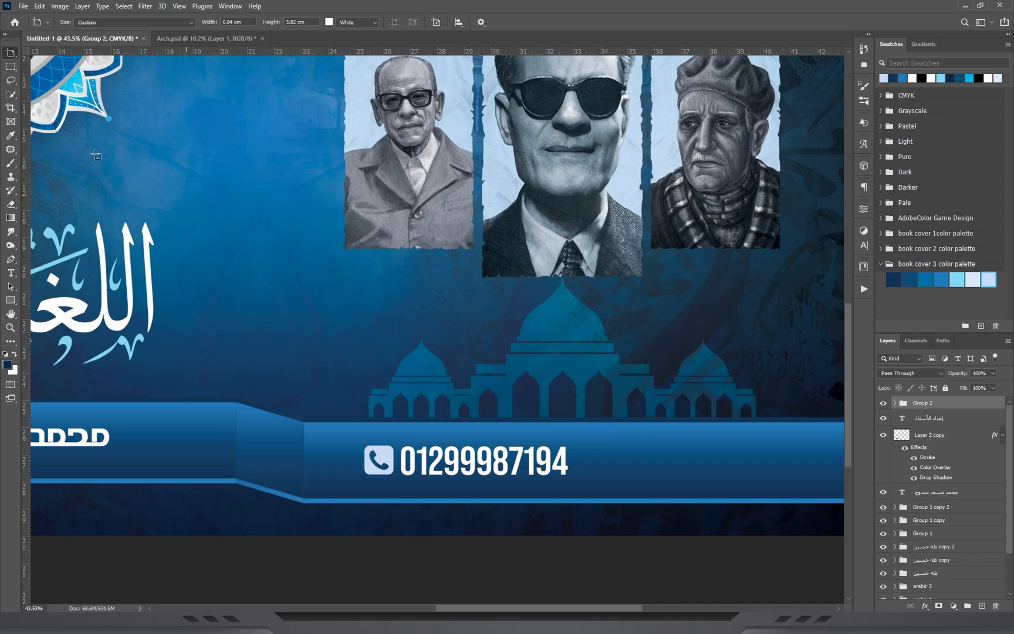
right_click(10, 58)
left_click(36, 55)
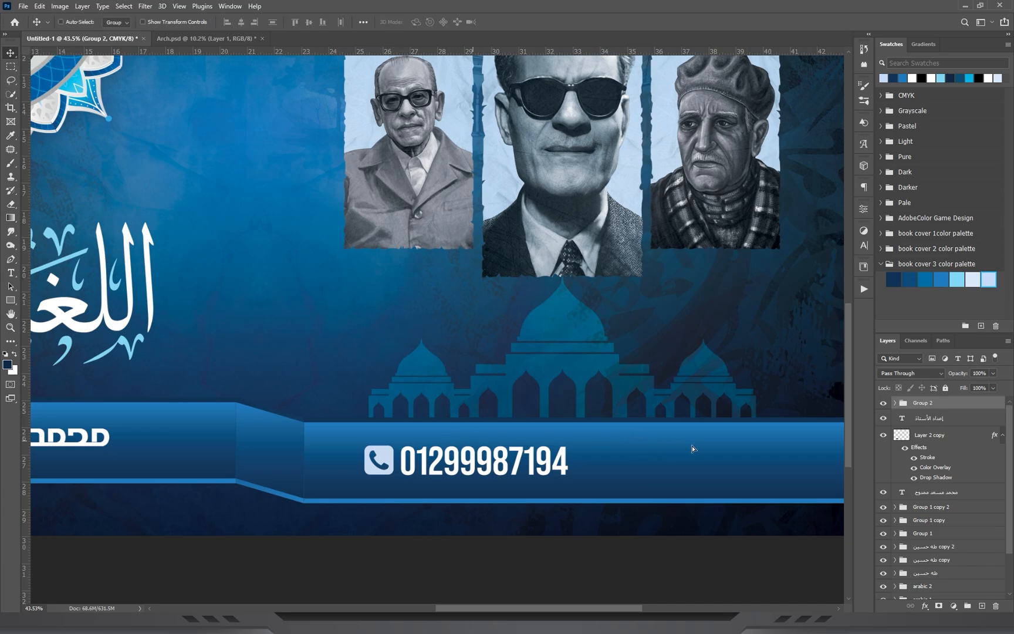
left_click_drag(692, 449, 715, 445, "alt")
key("ctrl+space")
left_click_drag(678, 305, 635, 324)
left_click_drag(629, 468, 612, 450)
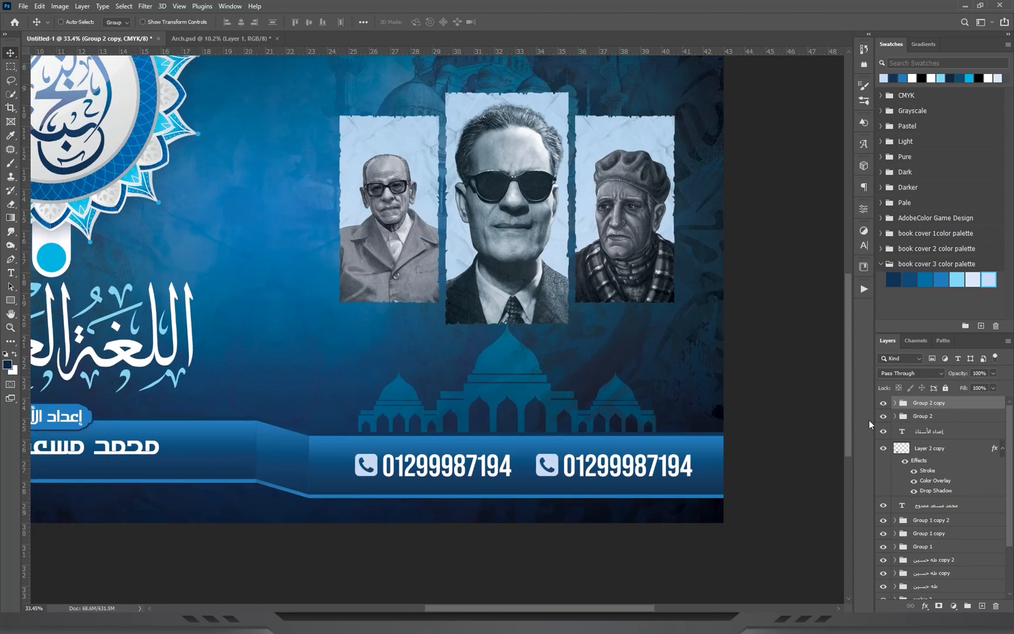
Scale both phone number groups together to 94.39% within the blue band.
left_click(921, 417, "shift")
key("ctrl+t")
left_click_drag(694, 477, 684, 476)
key("Return")
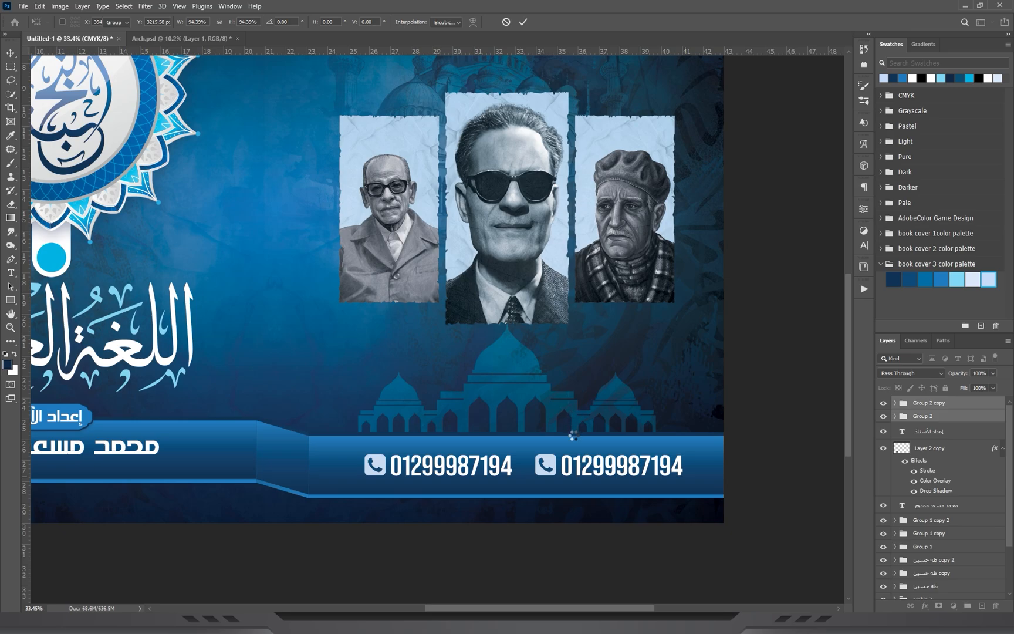
left_click_drag(579, 443, 579, 445)
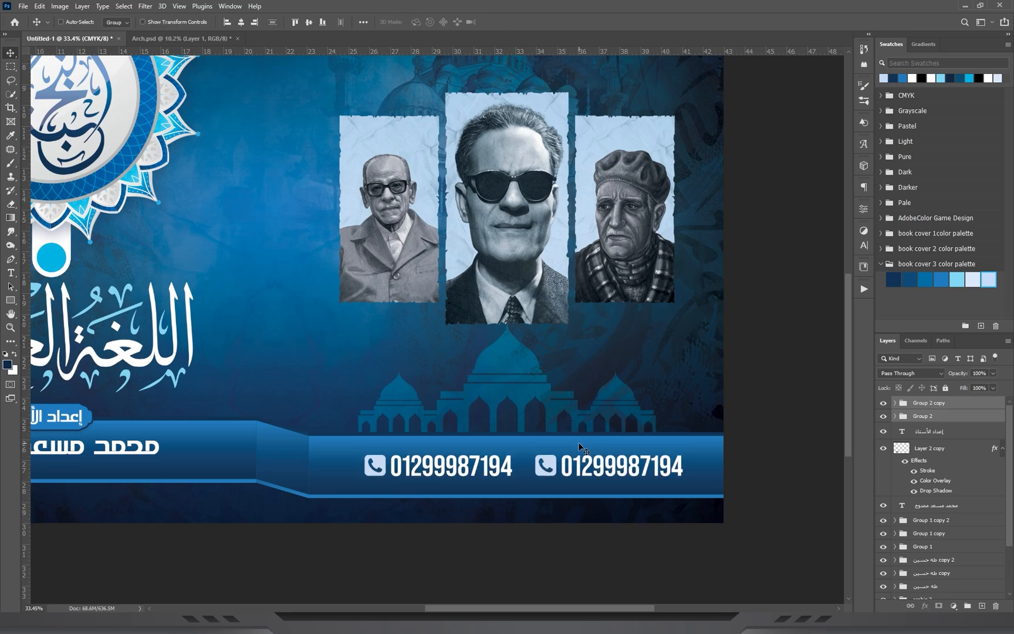
Add a Drop Shadow with a size of 65 px to the old paper layer behind the central Taha Hussein portrait.
left_click_drag(530, 234, 441, 192)
left_click_drag(675, 350, 719, 340)
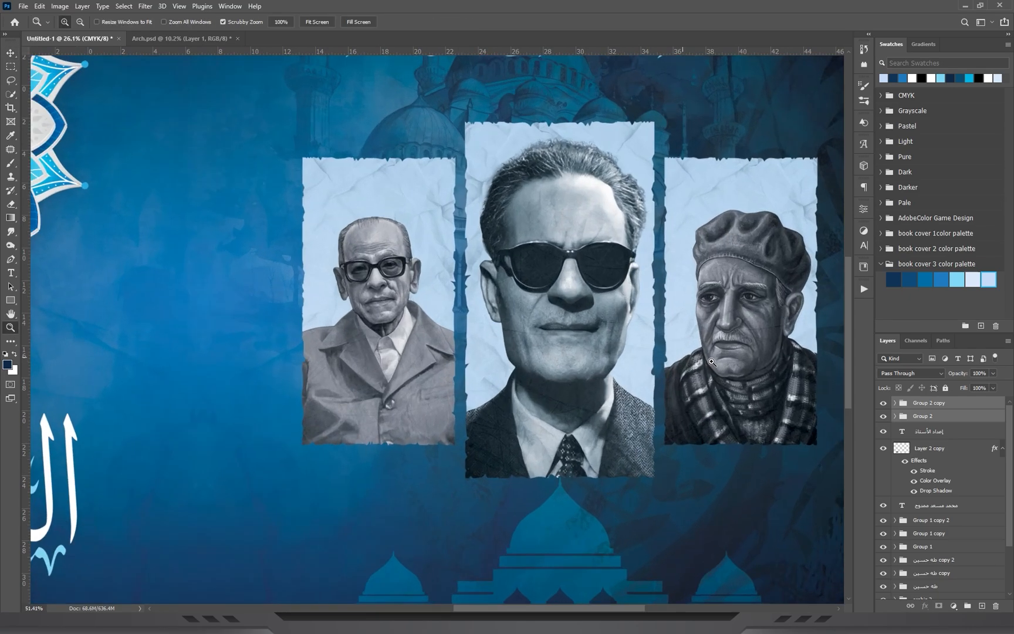
left_click_drag(671, 314, 560, 205)
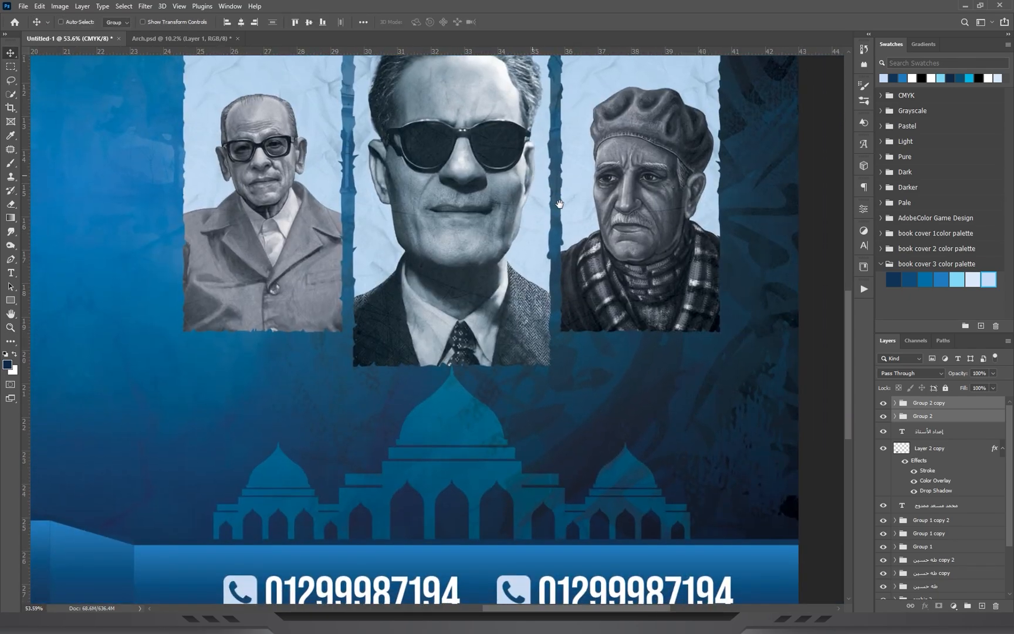
left_click(470, 342, "ctrl")
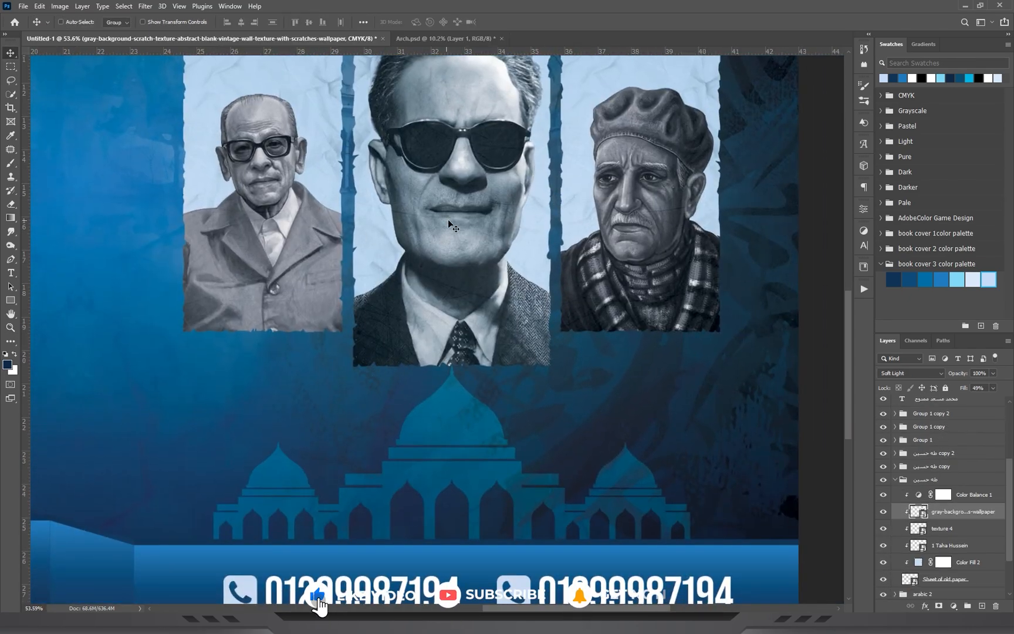
scroll(945, 517, "down", 2)
left_click(945, 526)
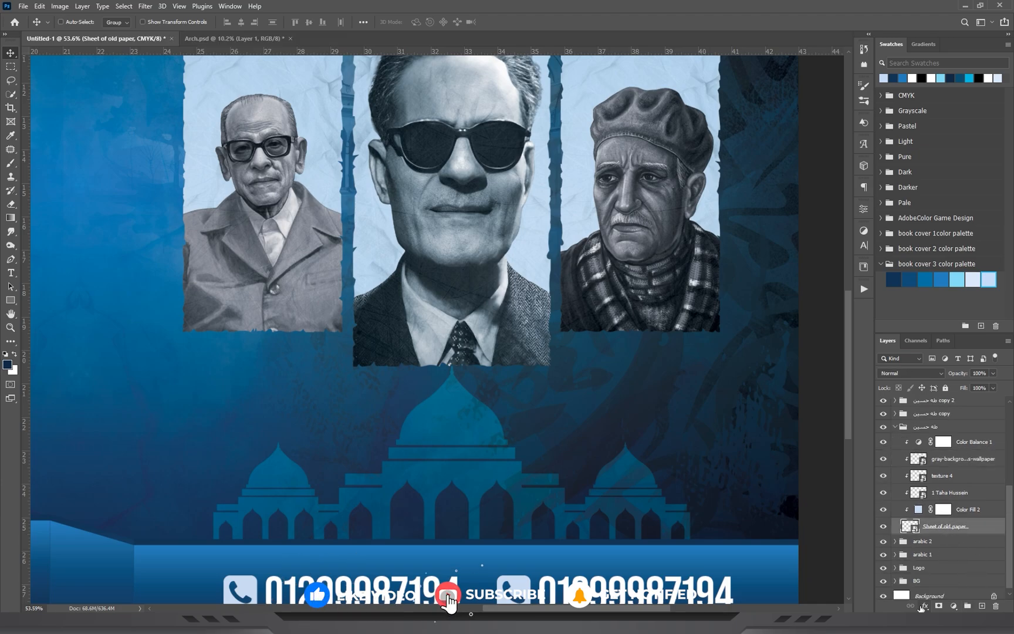
left_click(922, 607)
key("Escape")
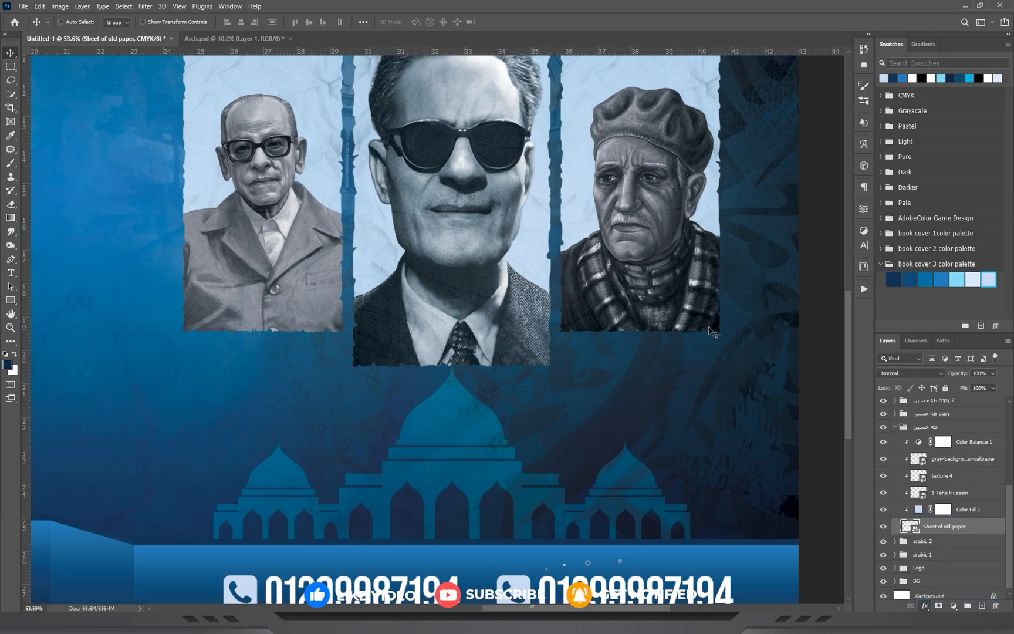
left_click_drag(500, 30, 644, 32)
left_click_drag(661, 138, 686, 140)
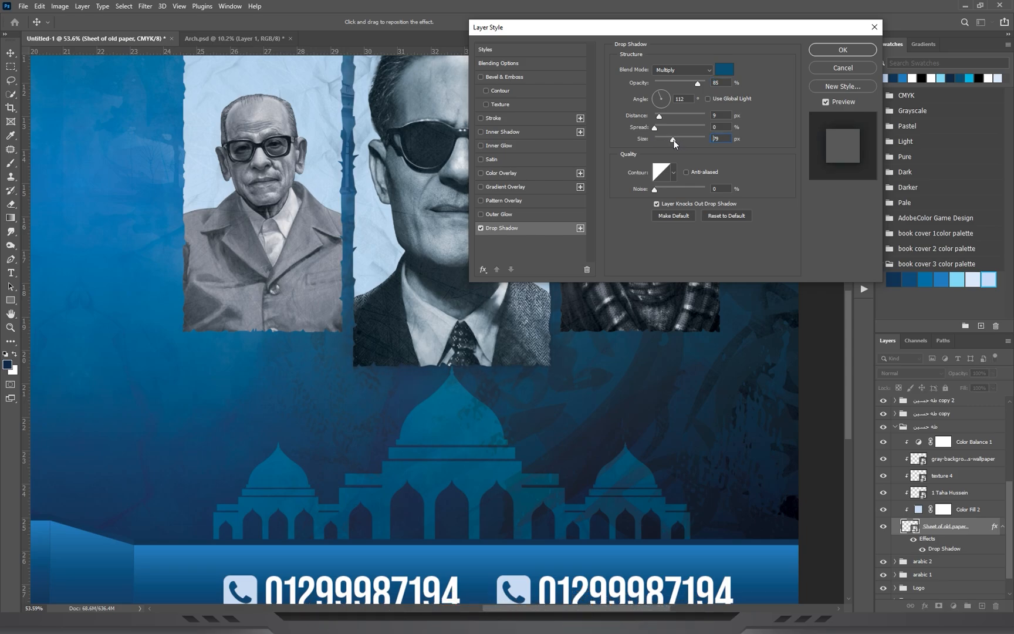
left_click(815, 51)
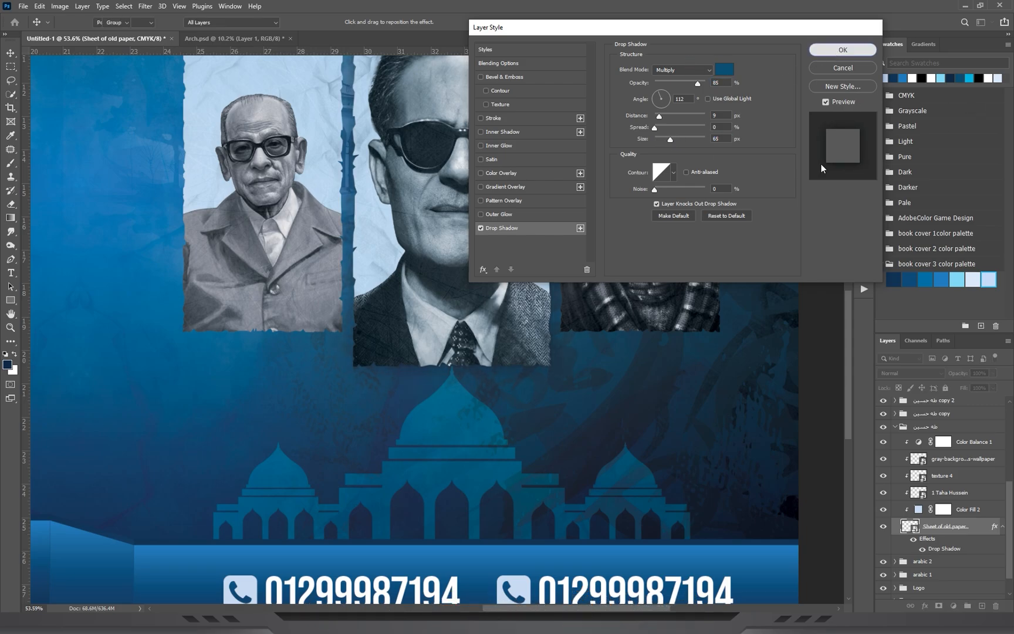
Copy the central portrait's drop shadow style and paste it onto the old paper layer behind the Naguib Mahfouz portrait.
right_click(994, 527)
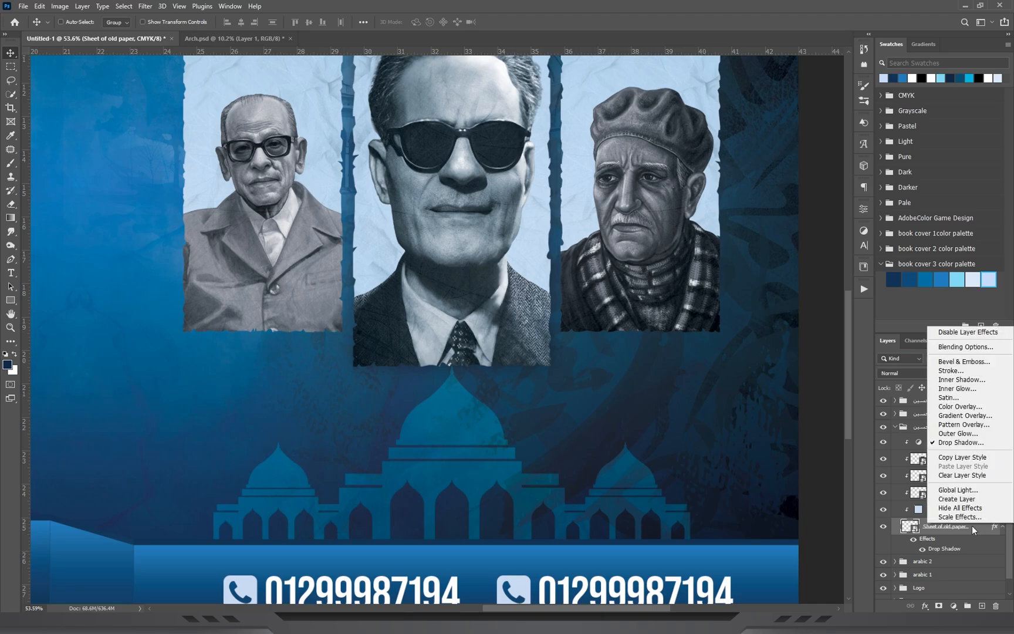
right_click(960, 528)
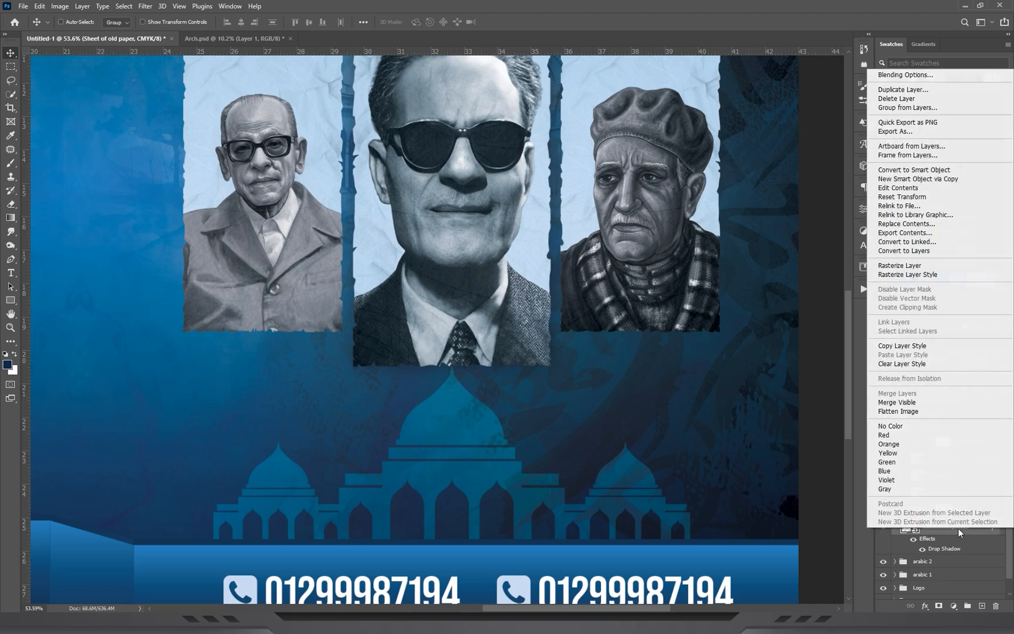
left_click(893, 347)
left_click(895, 426)
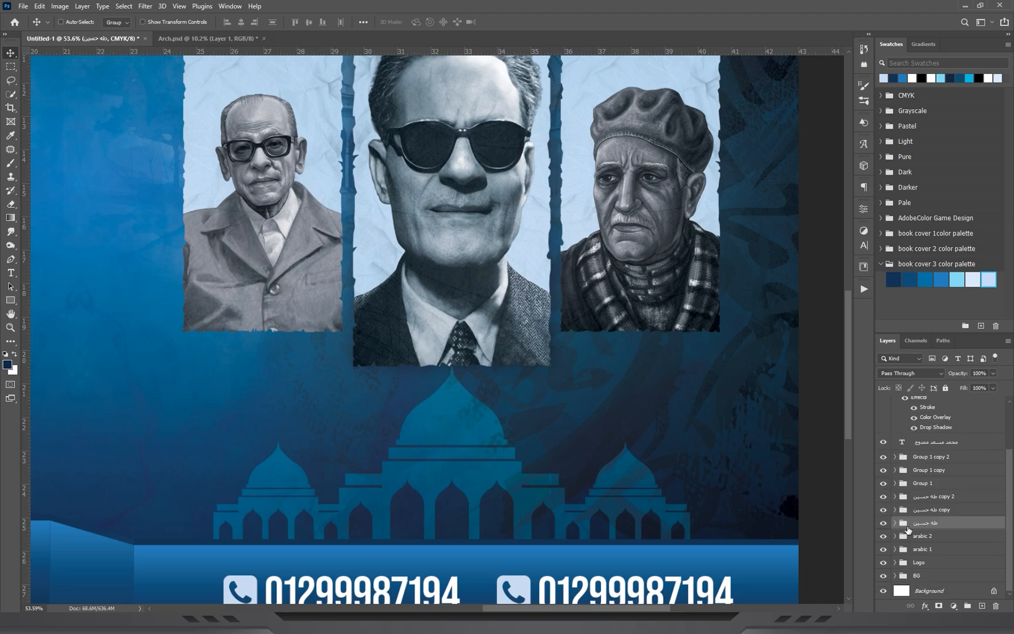
left_click(892, 511)
scroll(965, 547, "down", 5)
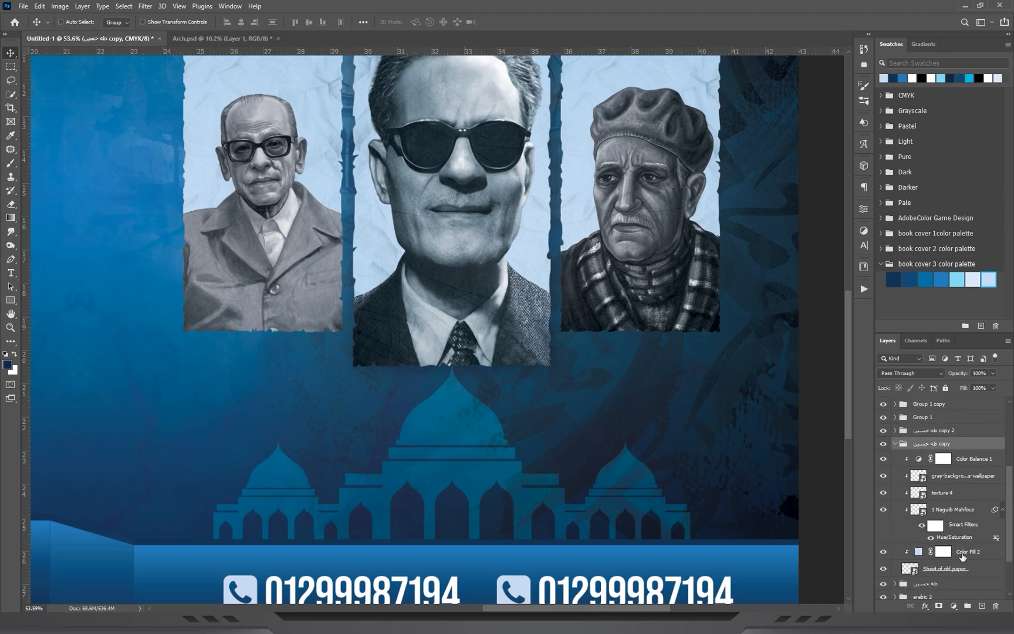
right_click(961, 567)
left_click(910, 391)
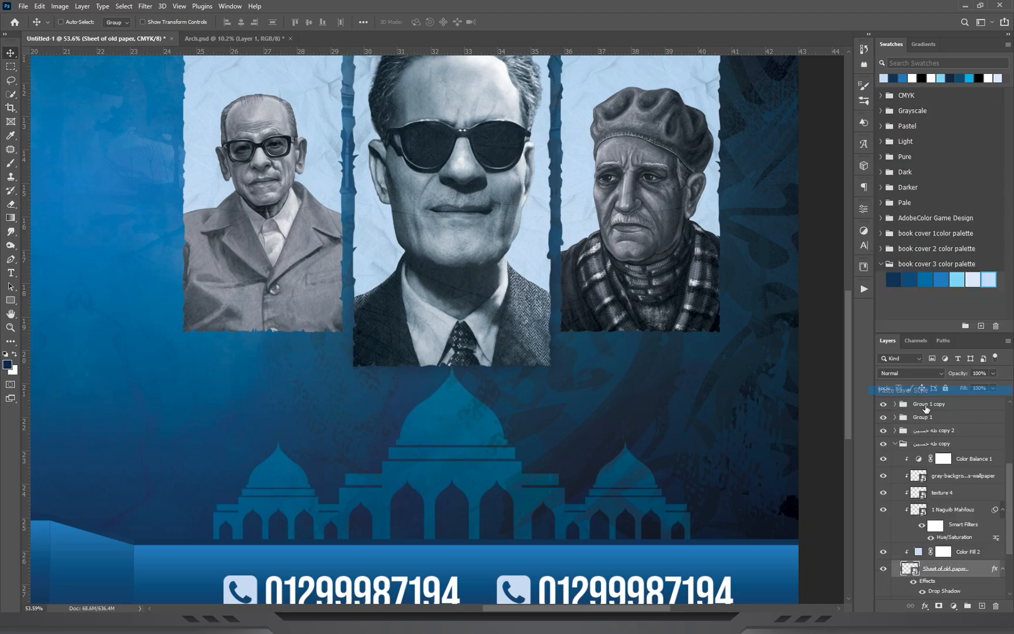
left_click(896, 443)
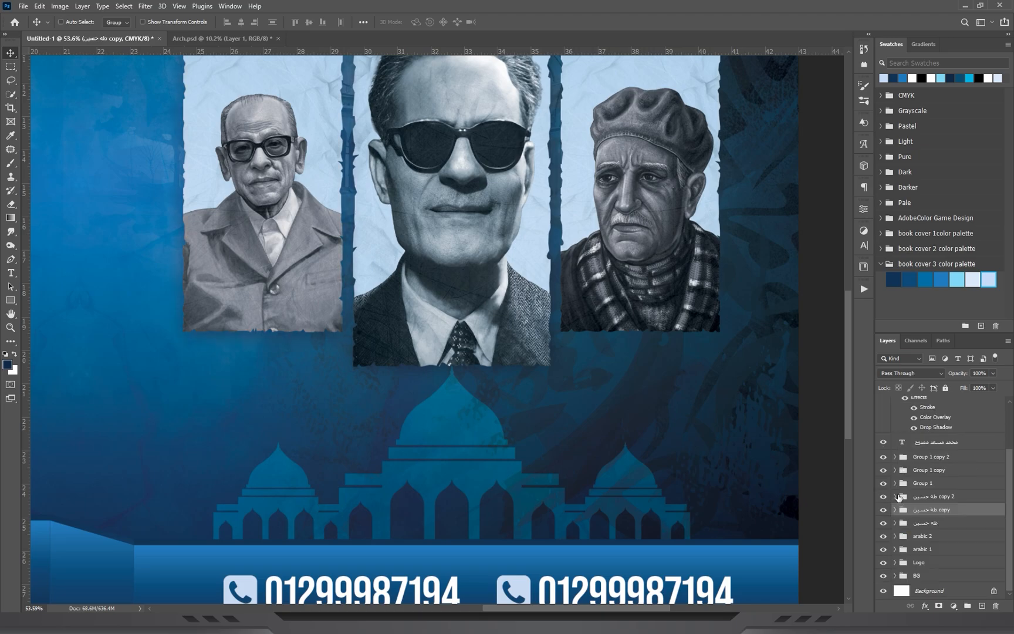
Paste the copied drop shadow style onto the old paper layer behind the Abbas Mahmoud al-Aqqad portrait.
left_click(896, 496)
scroll(969, 558, "down", 5)
right_click(974, 559)
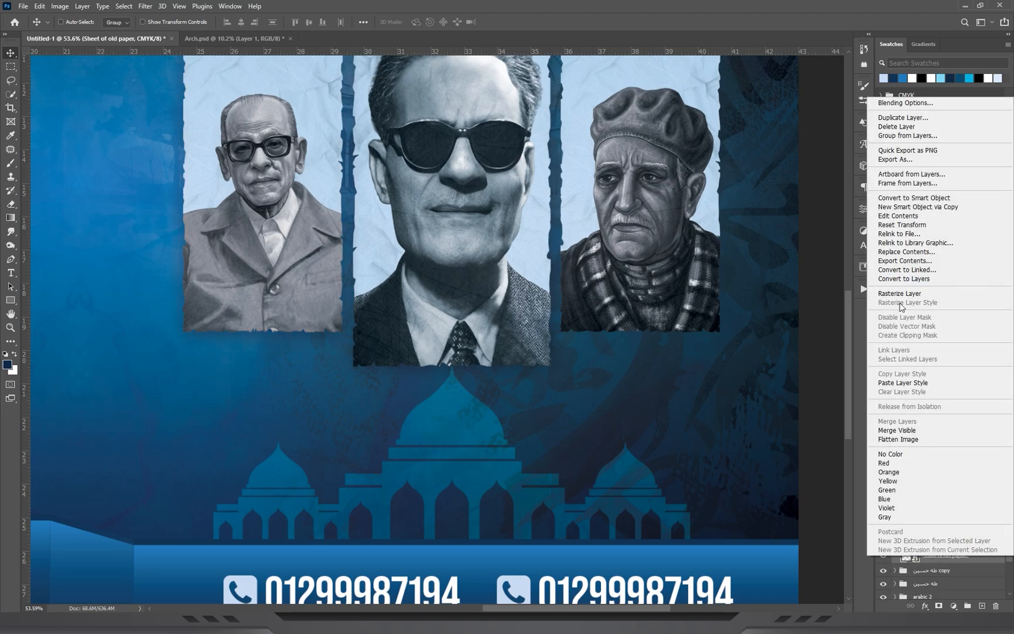
left_click(910, 383)
key("z")
left_click_drag(631, 276, 582, 290)
key("v")
key("z")
left_click_drag(720, 254, 749, 253)
key("v")
left_click_drag(681, 400, 640, 274)
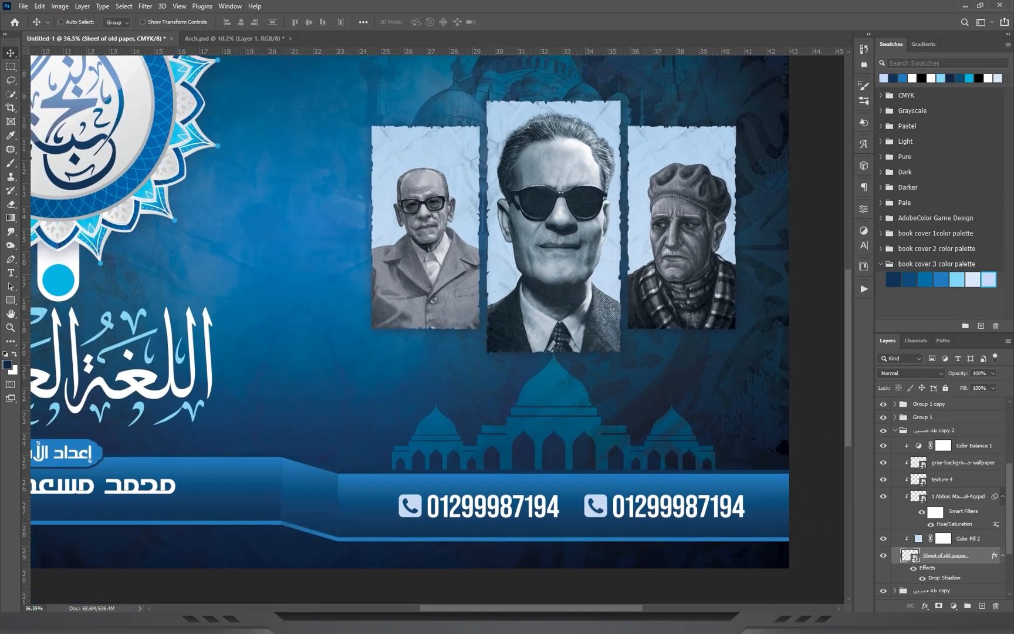
key("alt+Tab")
left_click(417, 398)
left_click(11, 36)
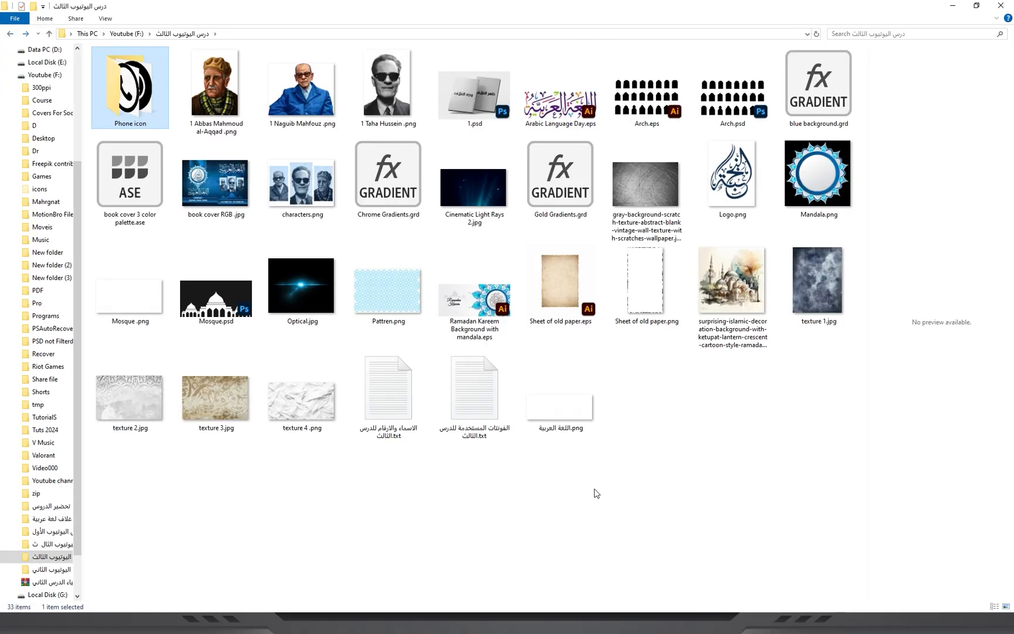
left_click_drag(301, 288, 484, 292)
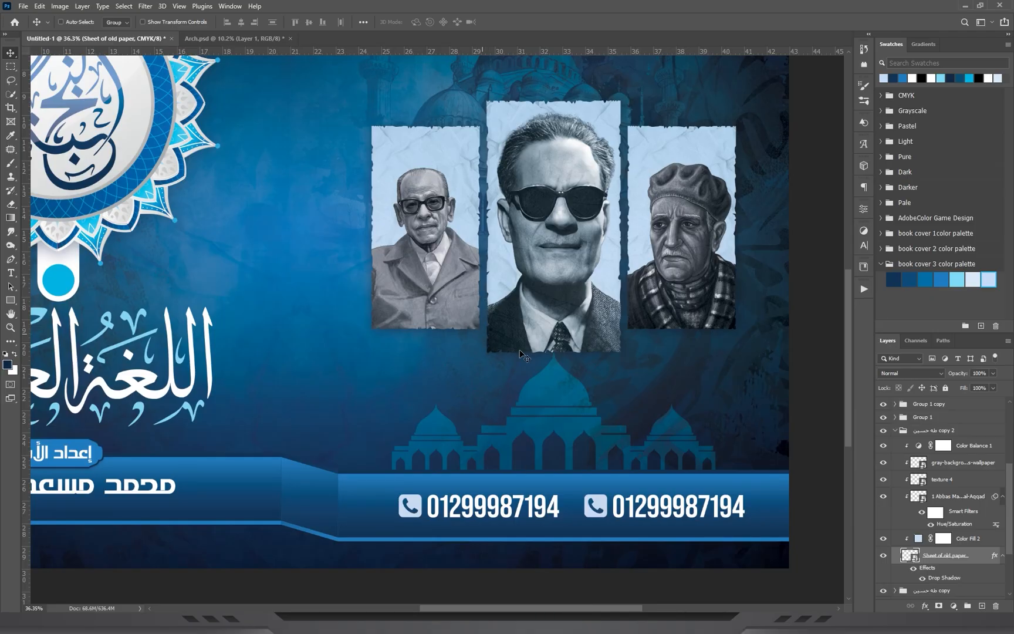
Collapse the Abbas Mahmoud al-Aqqad portrait group, place Optical.jpg above Group 1 copy 2, and scale it to 9.28%.
scroll(910, 503, "up", 3)
left_click(894, 510)
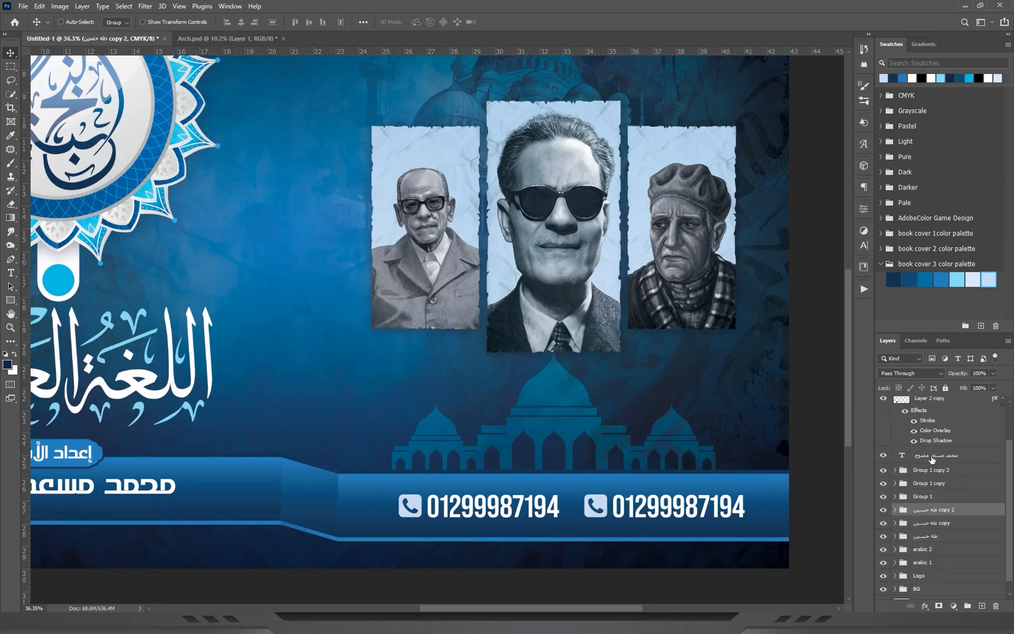
left_click(940, 458)
left_click(938, 470)
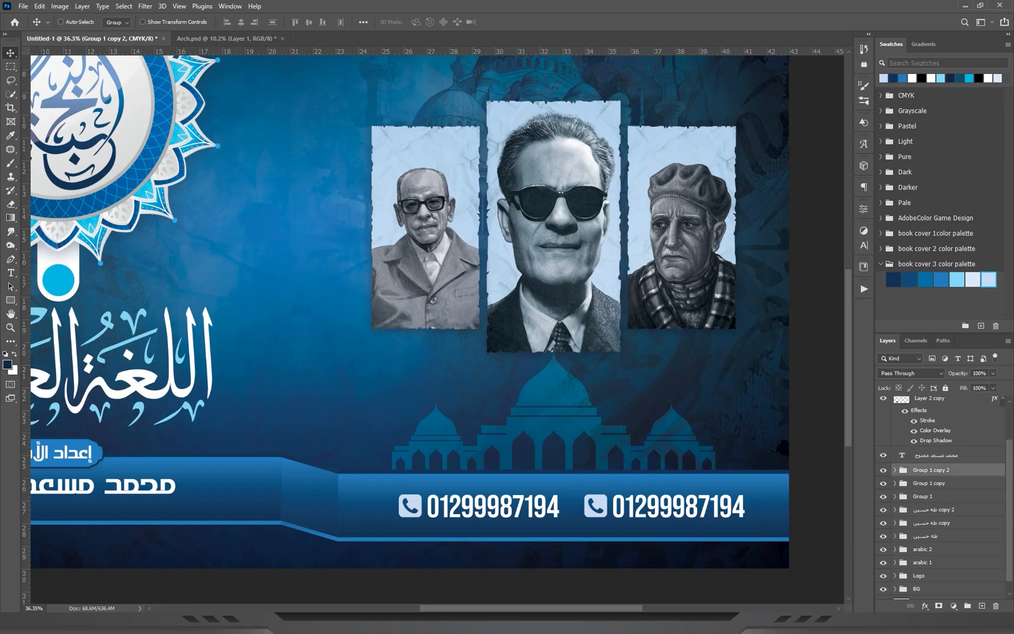
key("alt+Tab")
left_click_drag(305, 280, 523, 278)
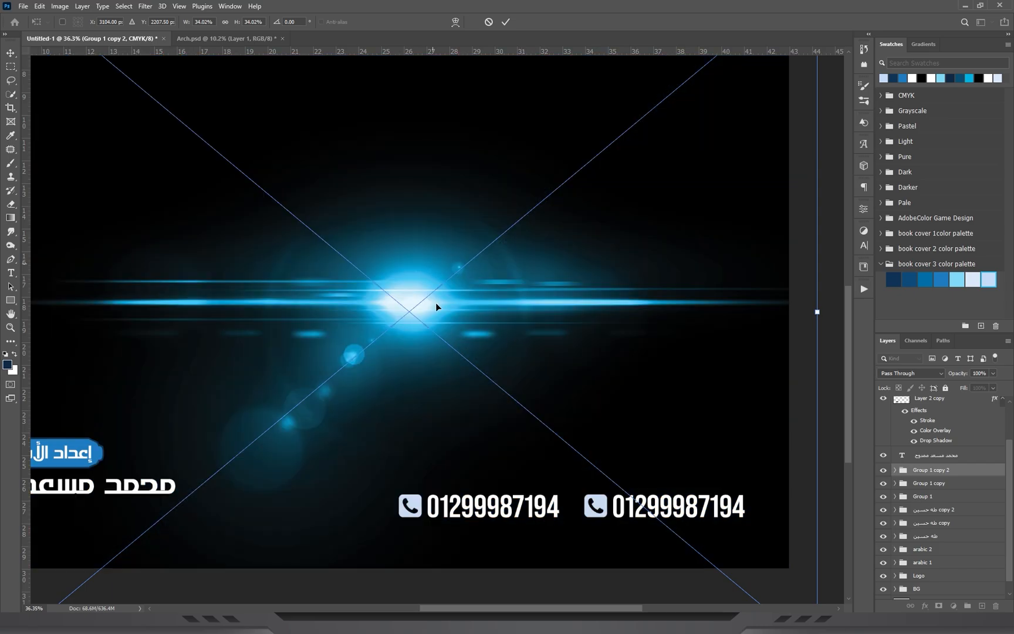
scroll(436, 302, "down", 3)
left_click(437, 303, "alt")
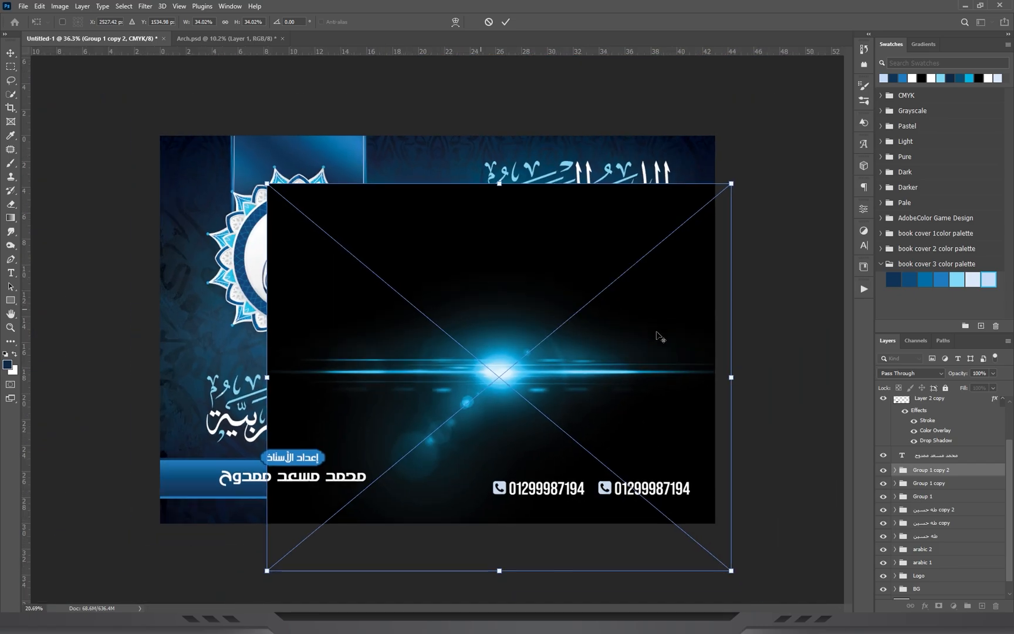
left_click_drag(662, 367, 563, 361)
key("Return")
Rotate the optical flare 90° counterclockwise so its streak stands vertically, and scale it down beside the Naguib Mahfouz portrait.
key("z")
key("ctrl+t")
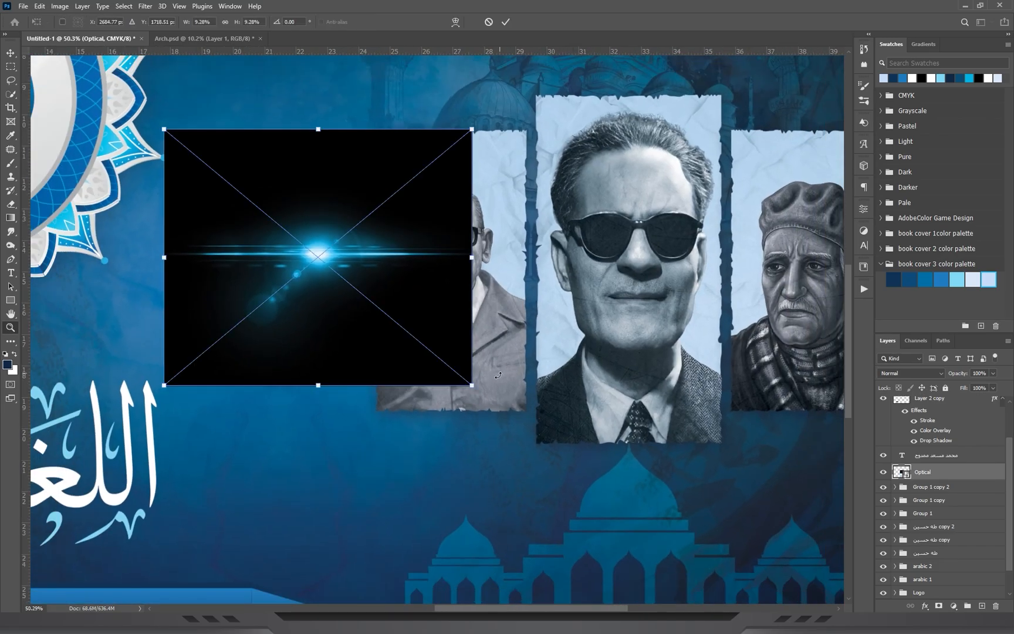
mouse_move(387, 111)
left_mouse_down()
mouse_move(347, 86)
mouse_move(393, 119)
left_mouse_up()
left_click_drag(317, 103, 312, 219)
key("Return")
Set the Optical layer to Screen blending and raise its Levels black input to 70.
key("z")
left_click(901, 372)
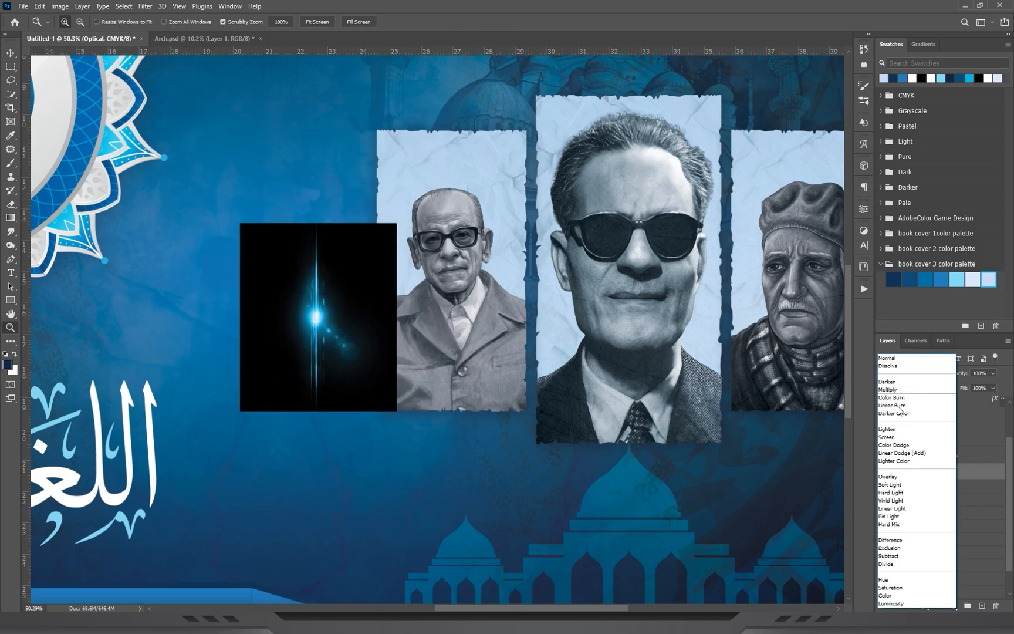
left_click(904, 438)
left_click_drag(332, 314, 386, 222)
left_click(11, 52)
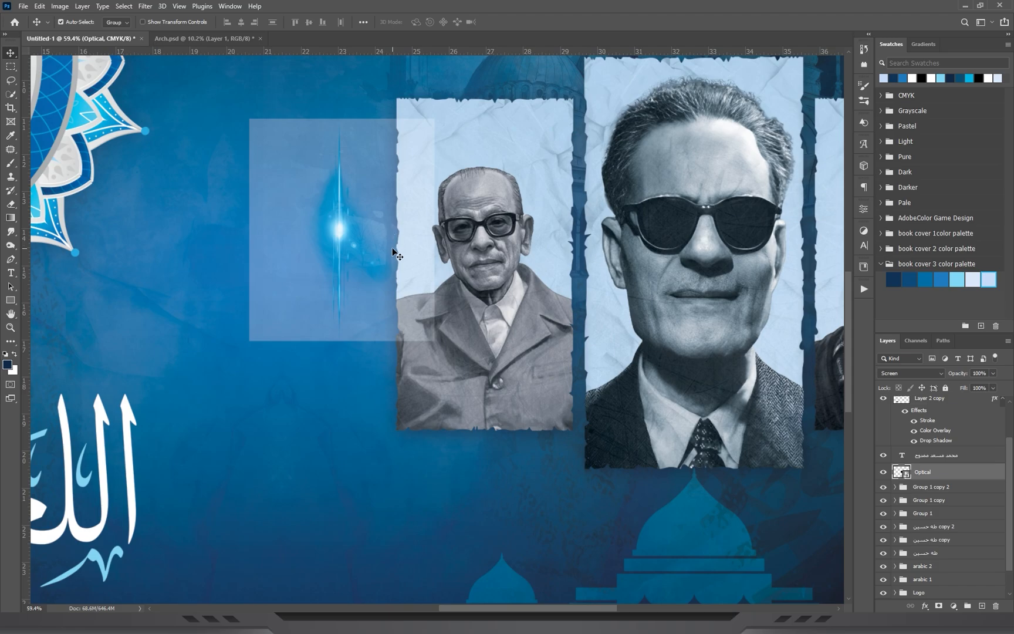
key("ctrl+l")
left_click_drag(425, 246, 426, 245)
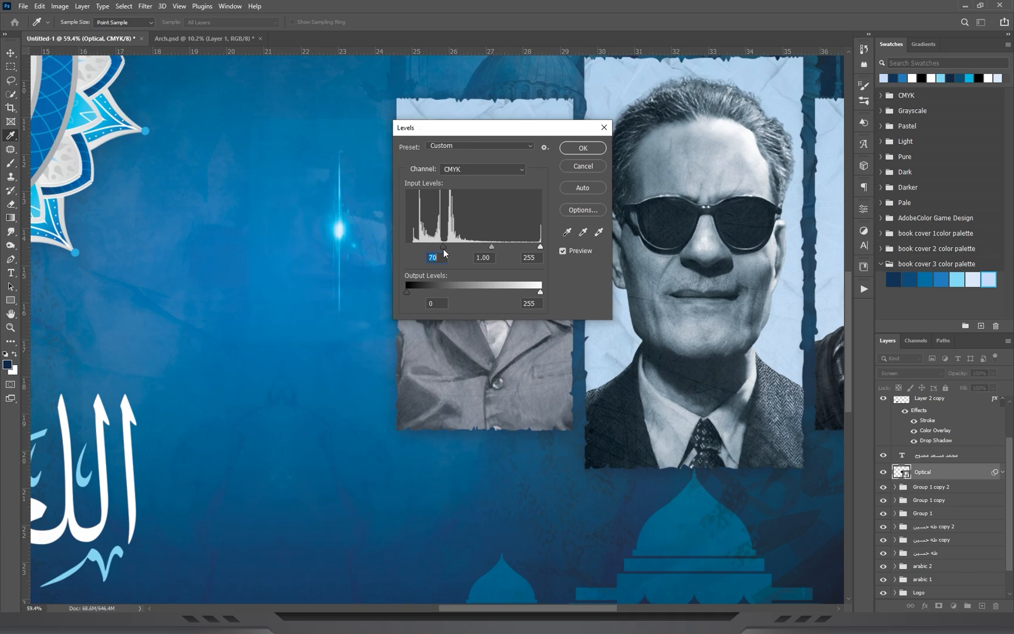
left_click(583, 148)
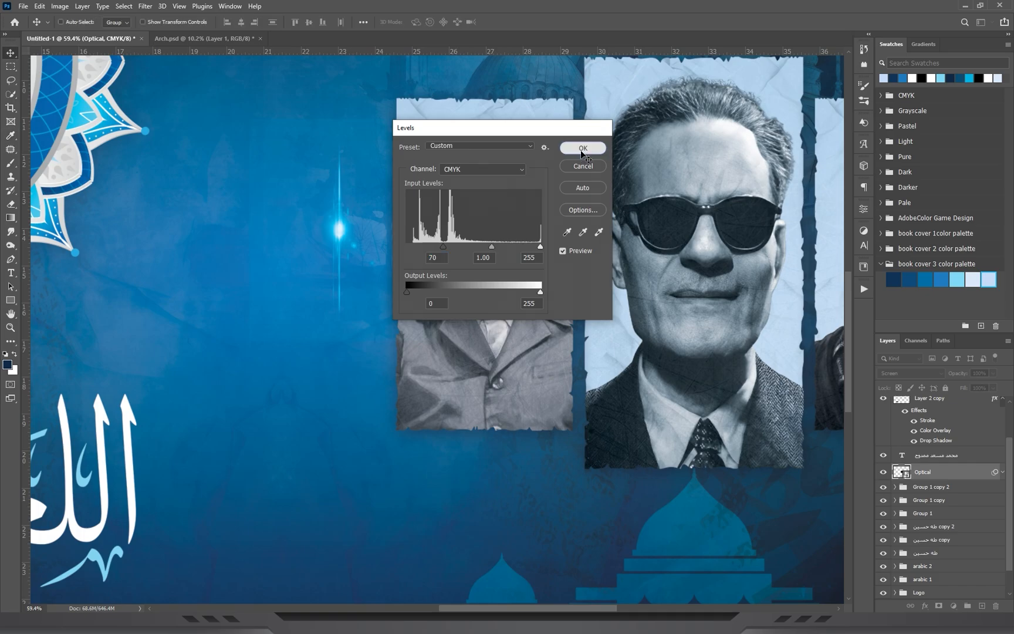
Add a layer mask to the flare and fade its edges with a black gradient.
left_click_drag(447, 173, 352, 299)
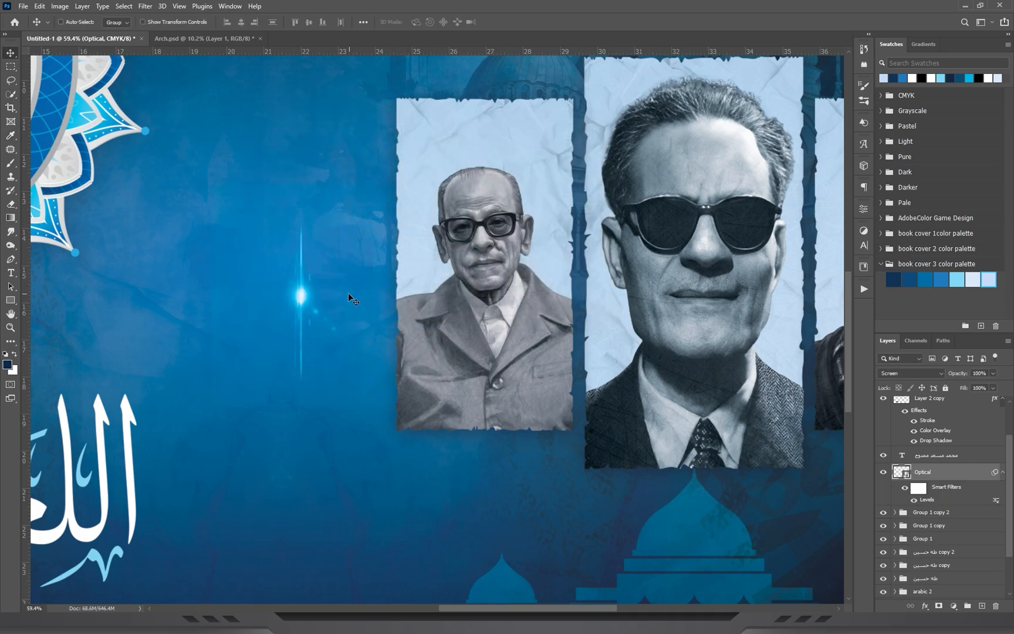
left_click(942, 605)
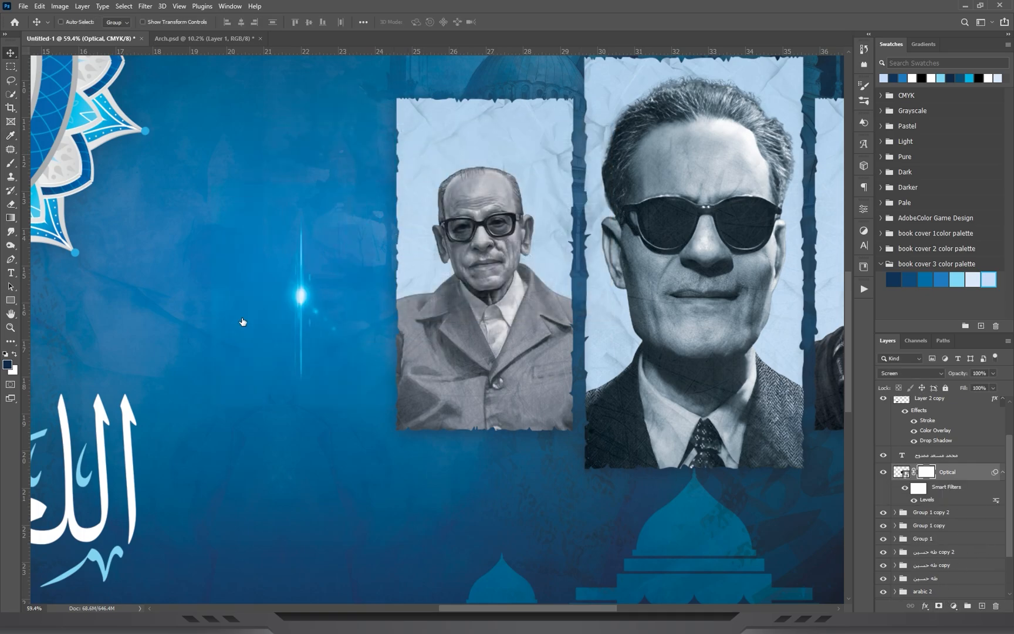
left_click(11, 218)
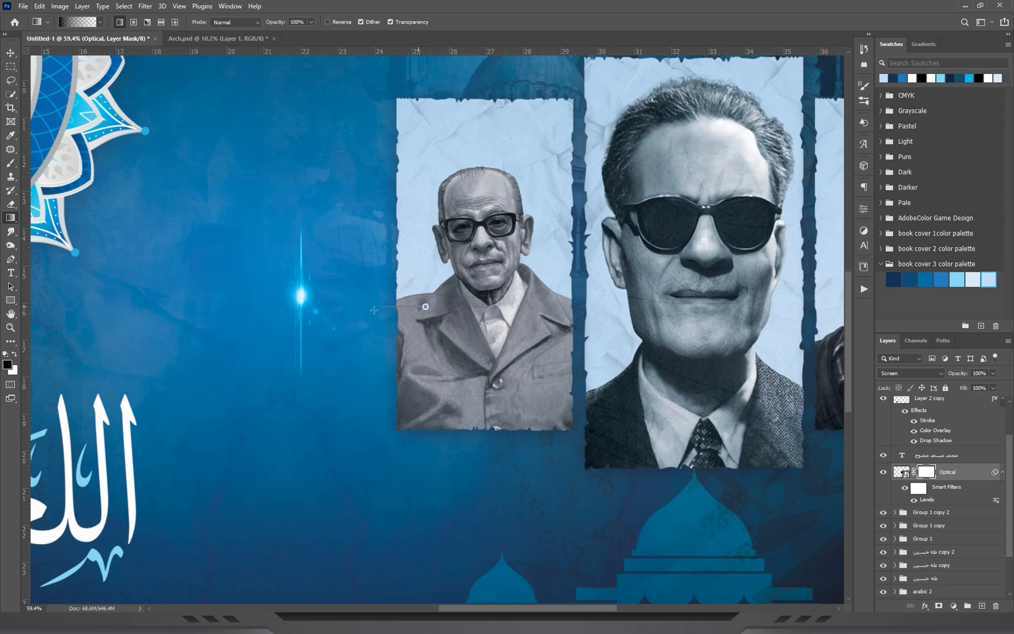
Move the flare onto the Naguib Mahfouz portrait's upper left edge and duplicate it onto the lower right edge.
left_click(11, 53)
left_click_drag(374, 376, 472, 253)
left_click_drag(601, 188, 501, 243)
left_click_drag(357, 215, 362, 215)
left_click_drag(447, 349, 460, 373)
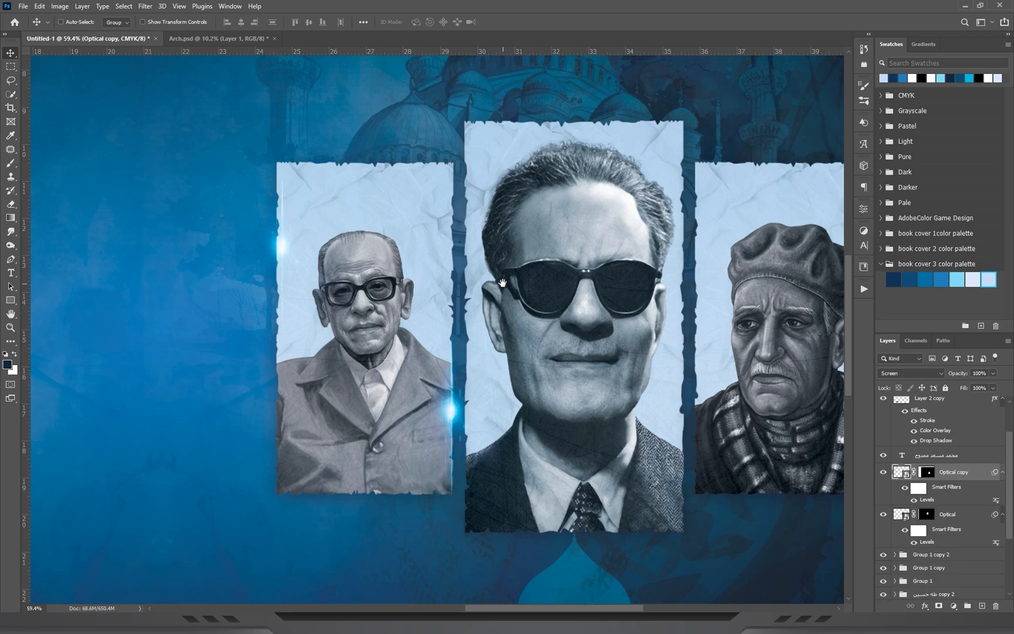
Duplicate the flare onto the Taha Hussein portrait's upper left edge and lower right edge.
left_click_drag(481, 312, 387, 432)
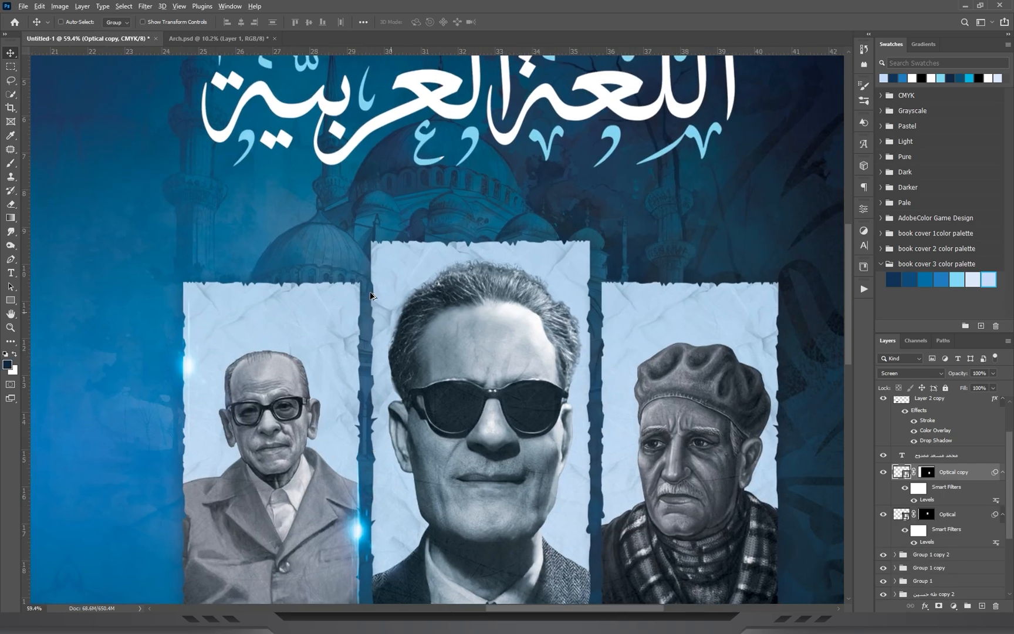
left_click_drag(365, 425, 385, 283)
left_click_drag(530, 382, 390, 252)
left_click_drag(242, 206, 447, 458)
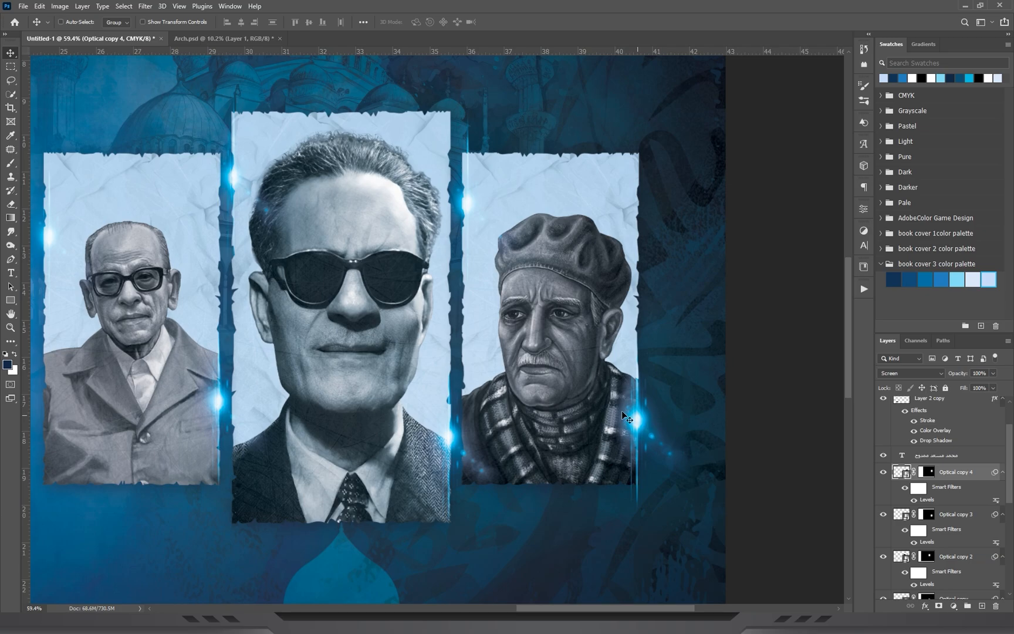
Add flare copies to both side edges of the Abbas Mahmoud al-Aqqad portrait, flipping the right one horizontally and shortening it.
key("ctrl+alt+t")
key("Return")
right_click(652, 429)
left_click(701, 411)
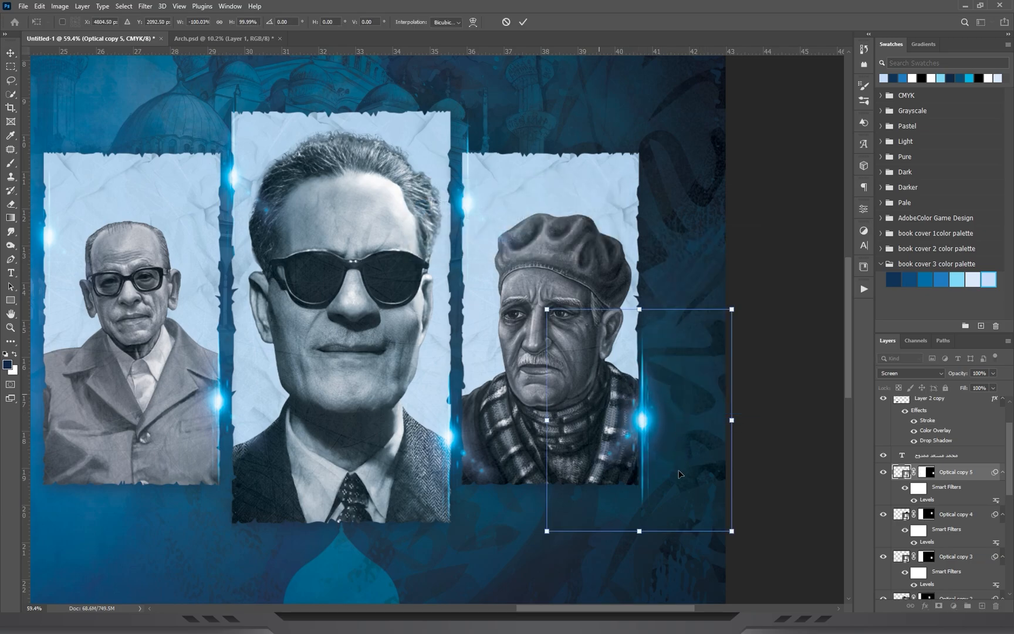
left_click_drag(640, 532, 639, 493)
key("Return")
Place the Cinematic Light Rays 2.jpg image into the cover design at 100% scale.
key("z")
left_click_drag(523, 230, 448, 233)
left_click_drag(684, 262, 719, 263)
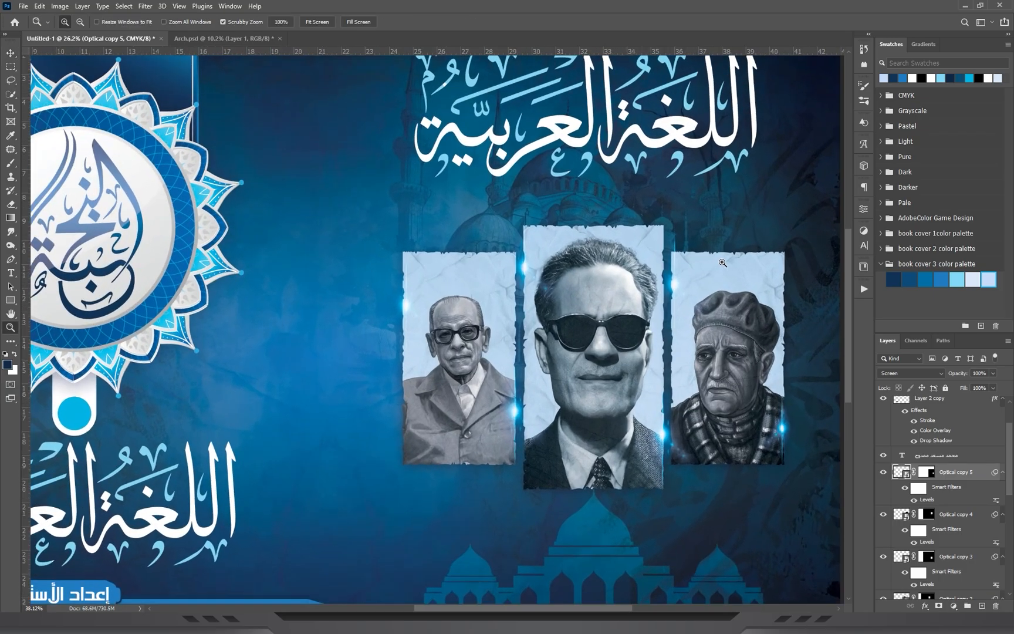
key("ctrl+0")
key("v")
key("alt+Tab")
left_click_drag(493, 218, 551, 380)
left_click_drag(506, 247, 509, 250)
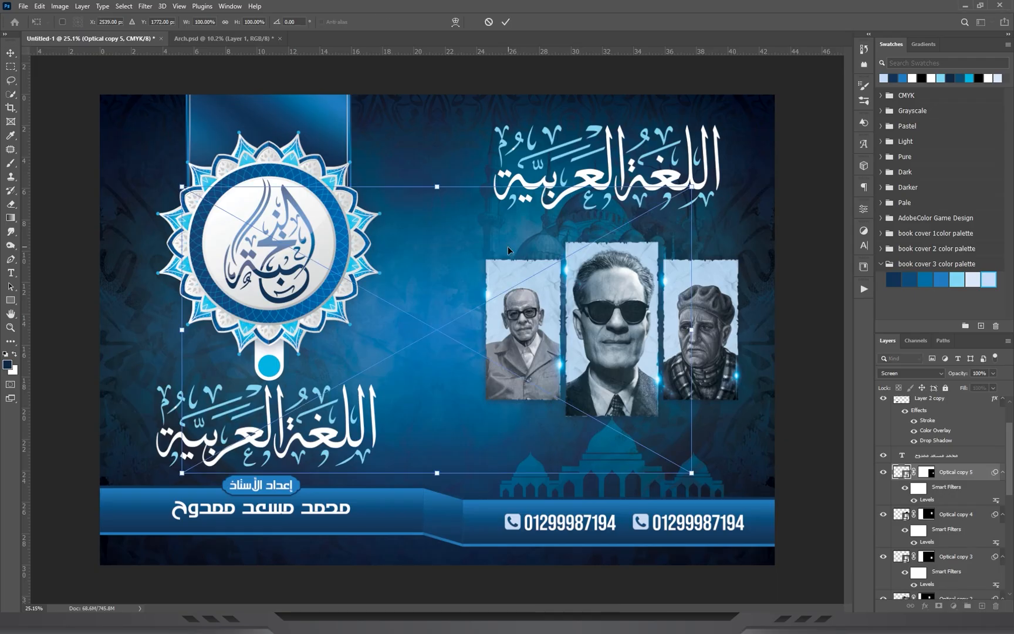
key("Return")
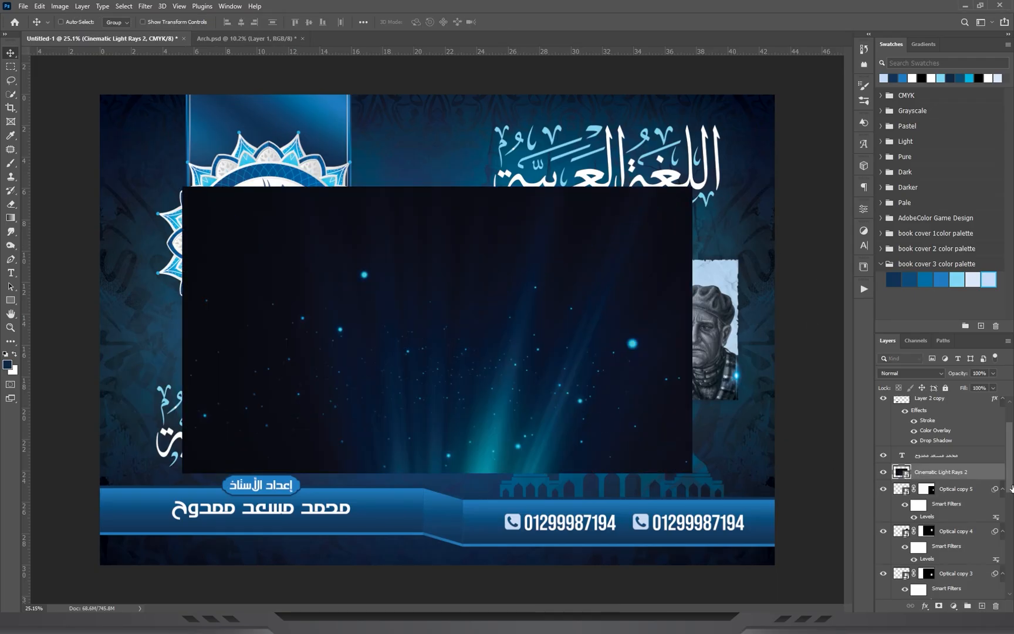
Reorder the Cinematic Light Rays 2 layer beneath the three portrait groups and shift it over the front cover's upper area.
scroll(995, 464, "down", 5)
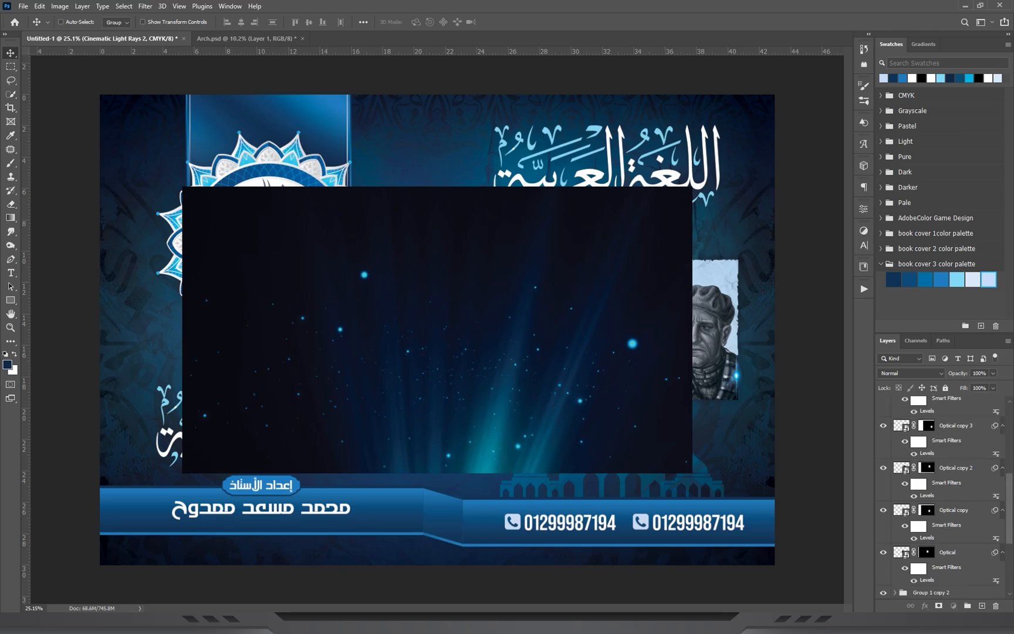
scroll(995, 528, "down", 5)
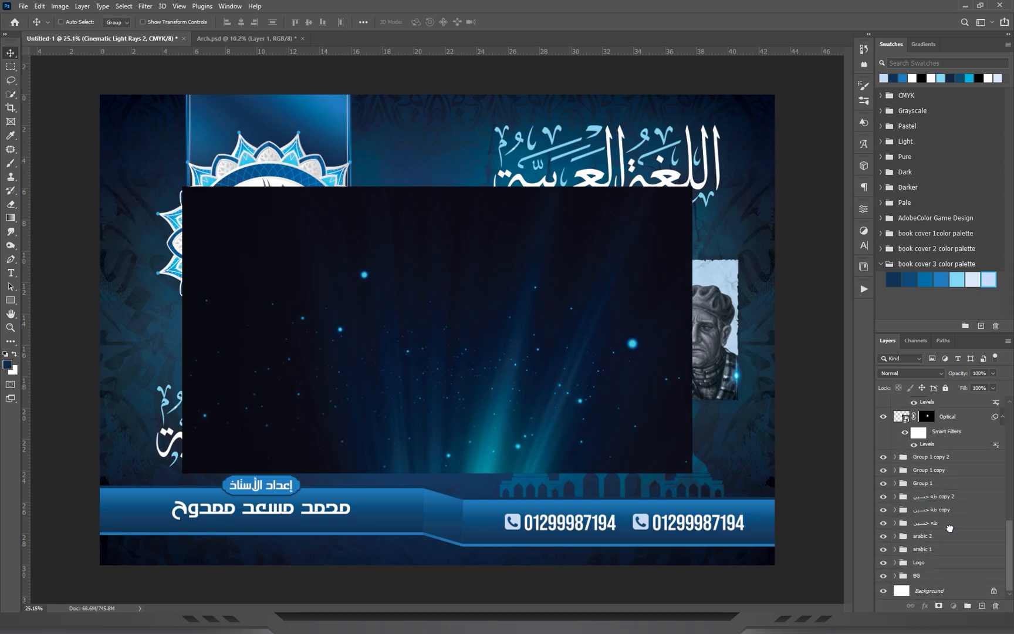
left_click_drag(645, 250, 675, 210)
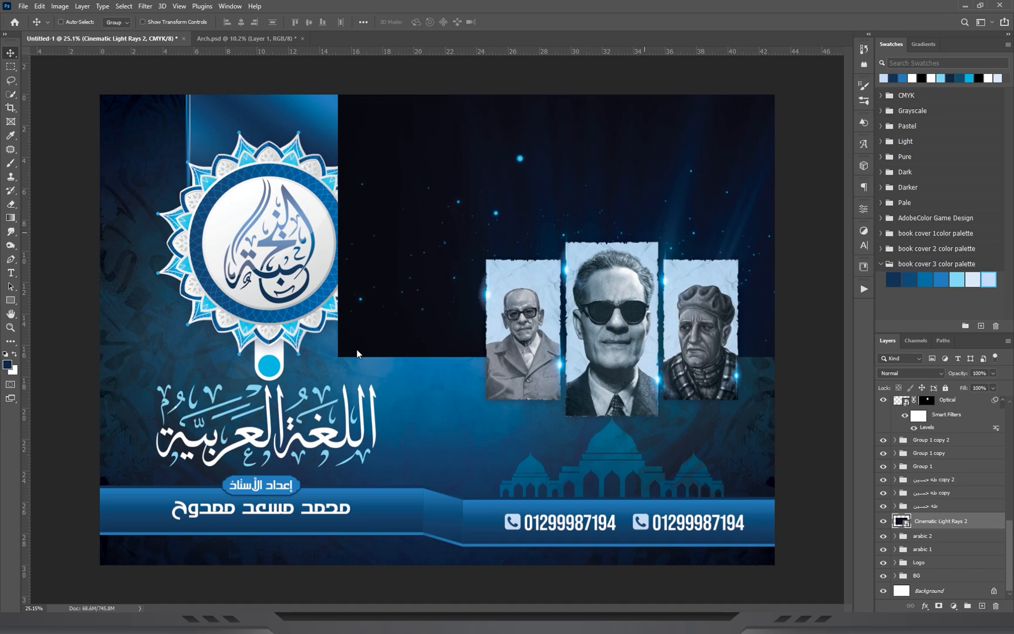
Scale down the light rays image and position it behind the portraits, over the mosque artwork and the title's lower part.
key("ctrl+t")
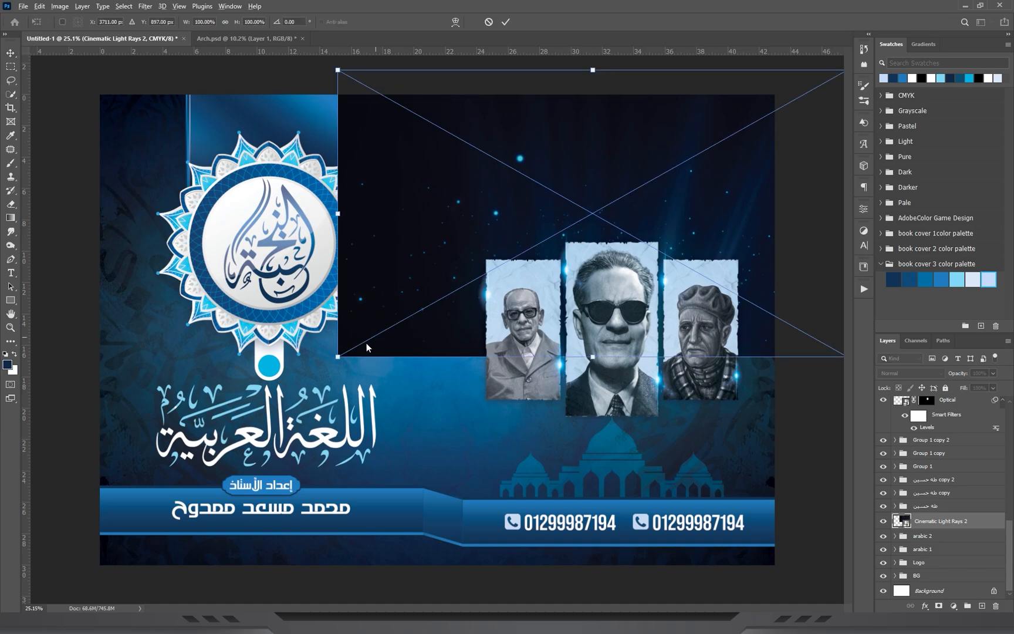
left_click_drag(338, 356, 470, 279)
key("Return")
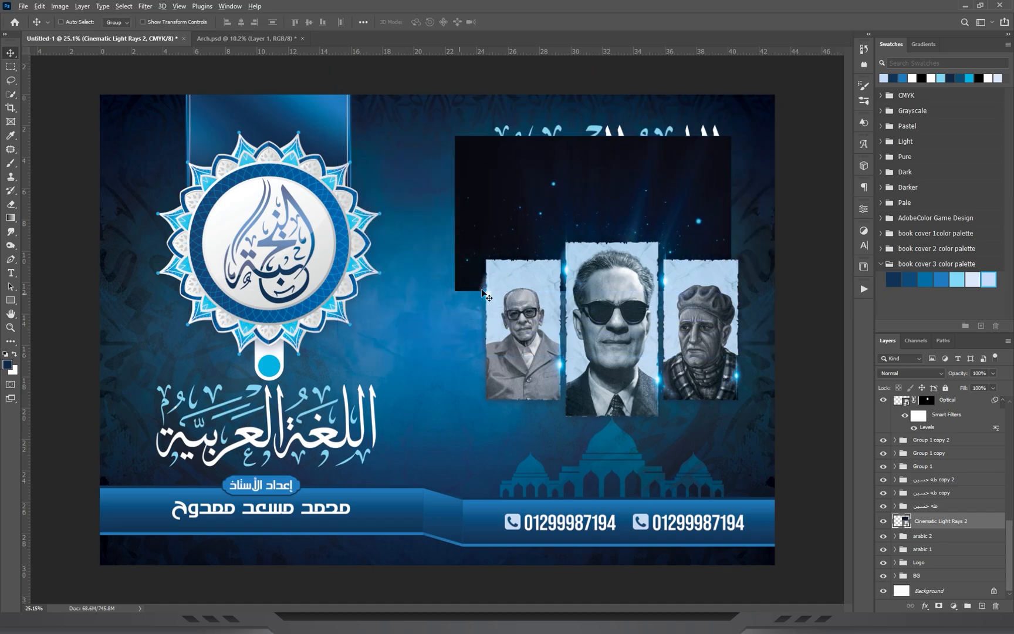
left_click_drag(628, 171, 644, 205)
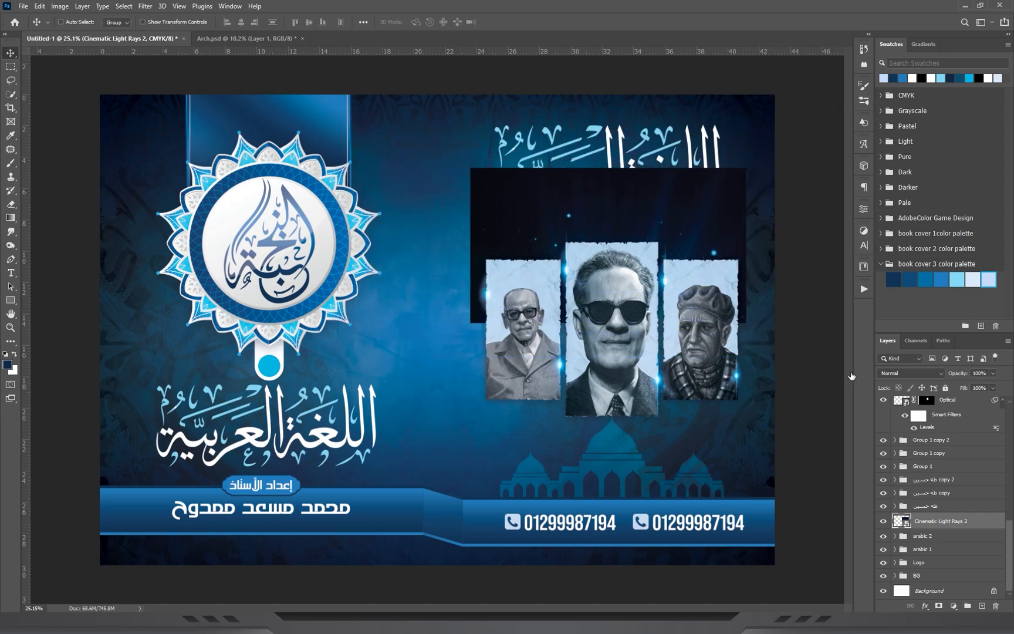
Set the Cinematic Light Rays 2 layer to Screen blending and raise its Levels black input to 69.
left_click(884, 374)
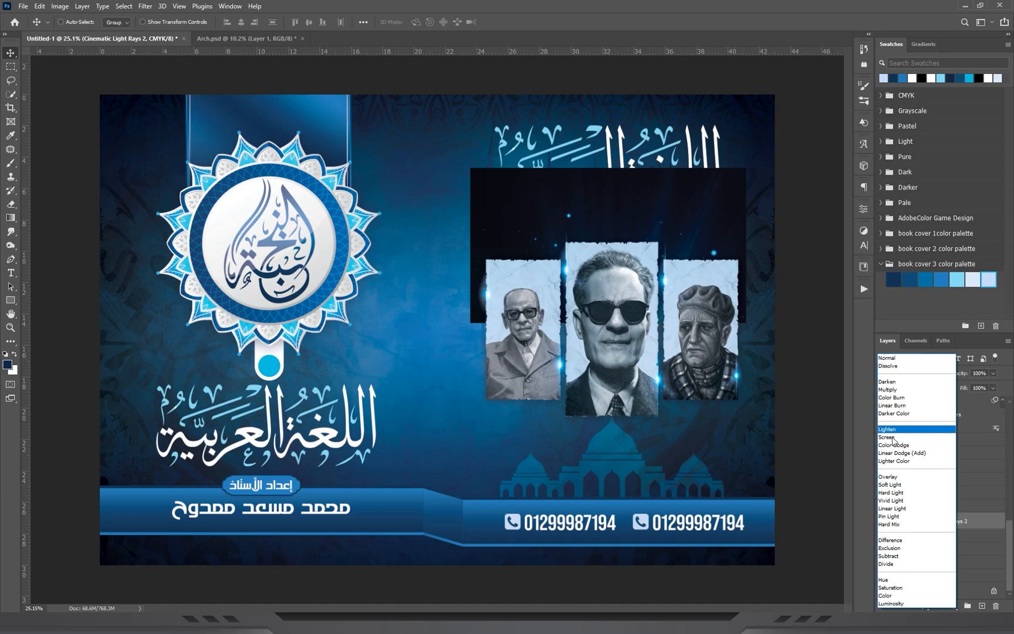
left_click(889, 437)
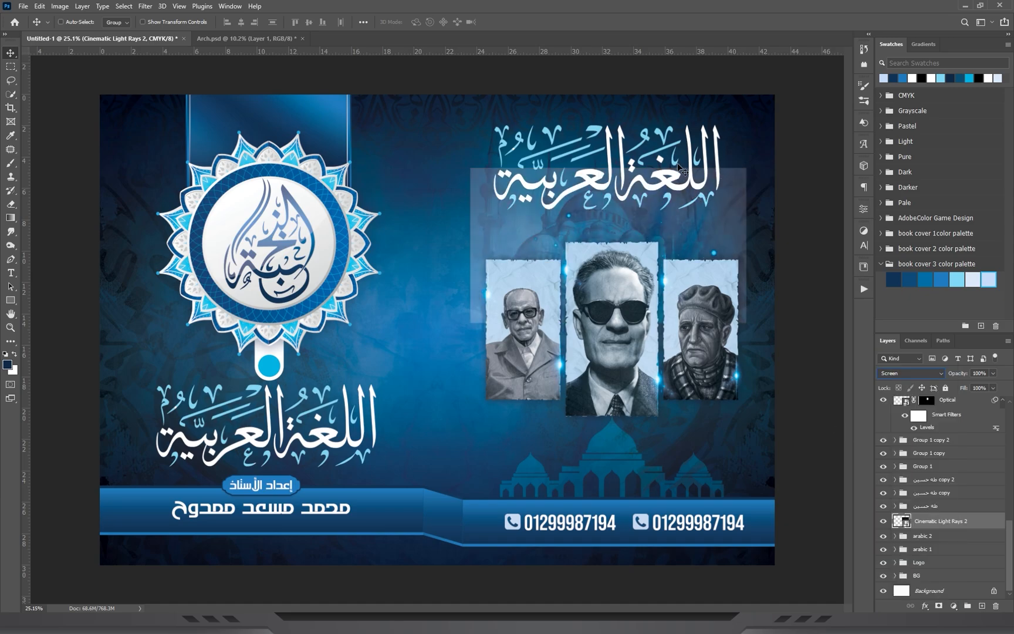
scroll(681, 164, "up", 3)
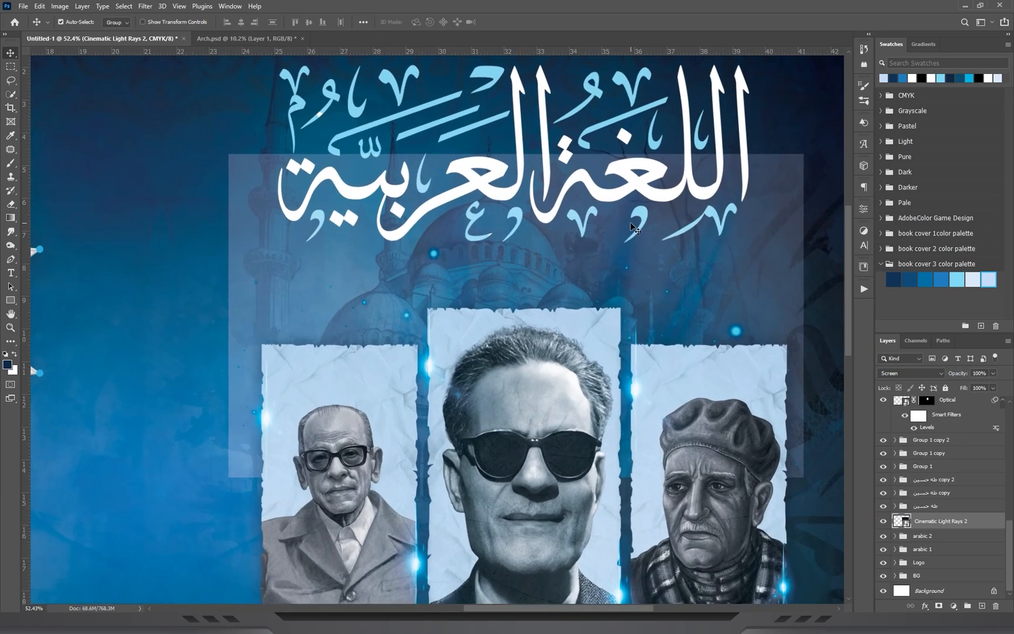
key("ctrl+l")
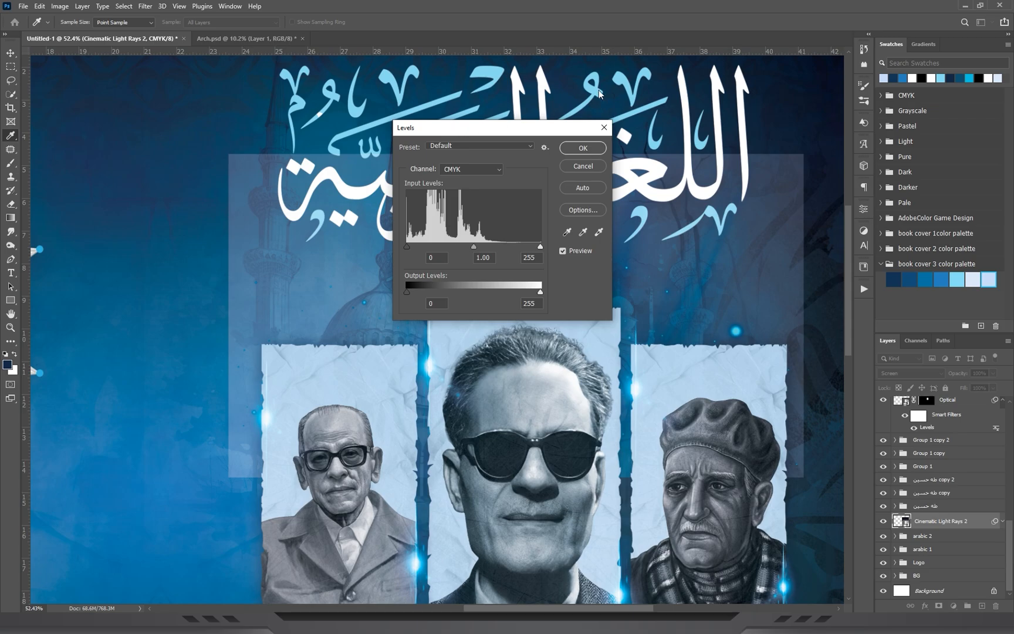
left_click_drag(443, 127, 586, 93)
left_click(429, 248)
left_click_drag(550, 211, 603, 204)
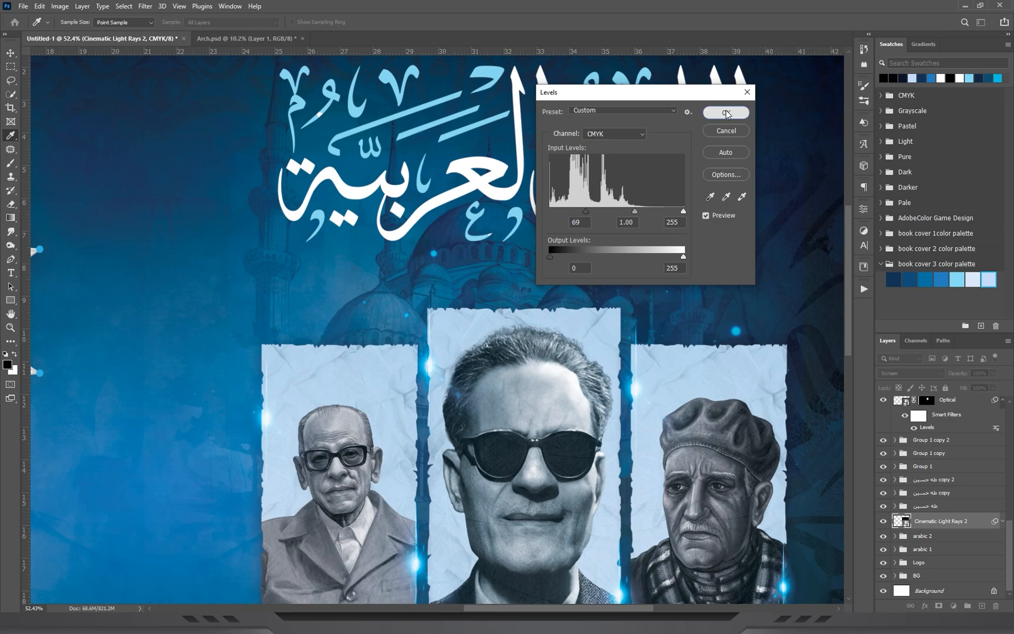
left_click(711, 111)
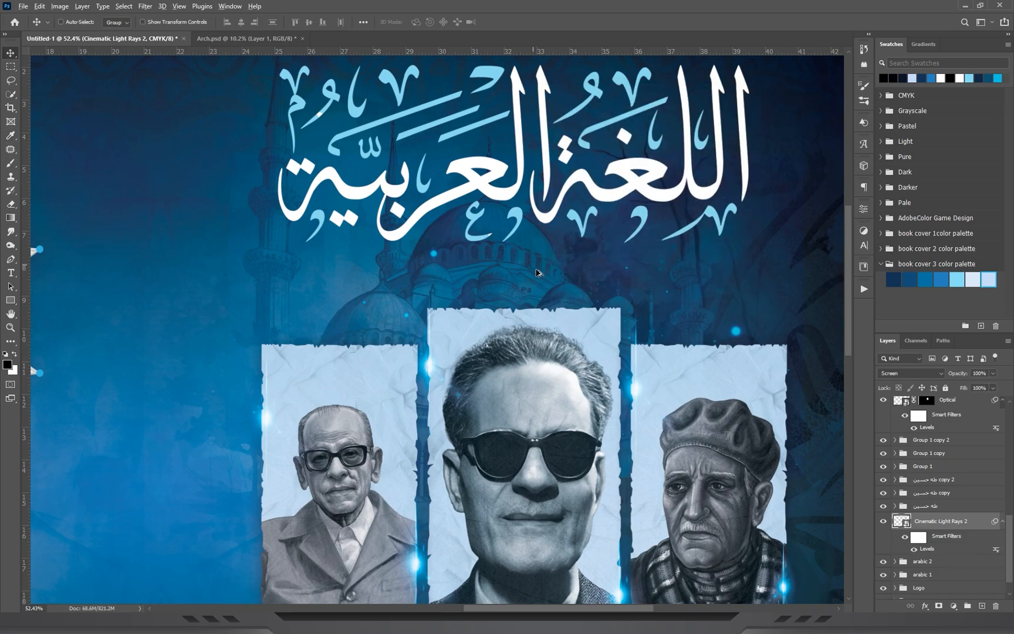
Duplicate the teacher's name text above the back cover's calligraphy title and change the copy's wording to "في".
left_click_drag(437, 282, 387, 281)
left_click_drag(152, 529, 378, 464)
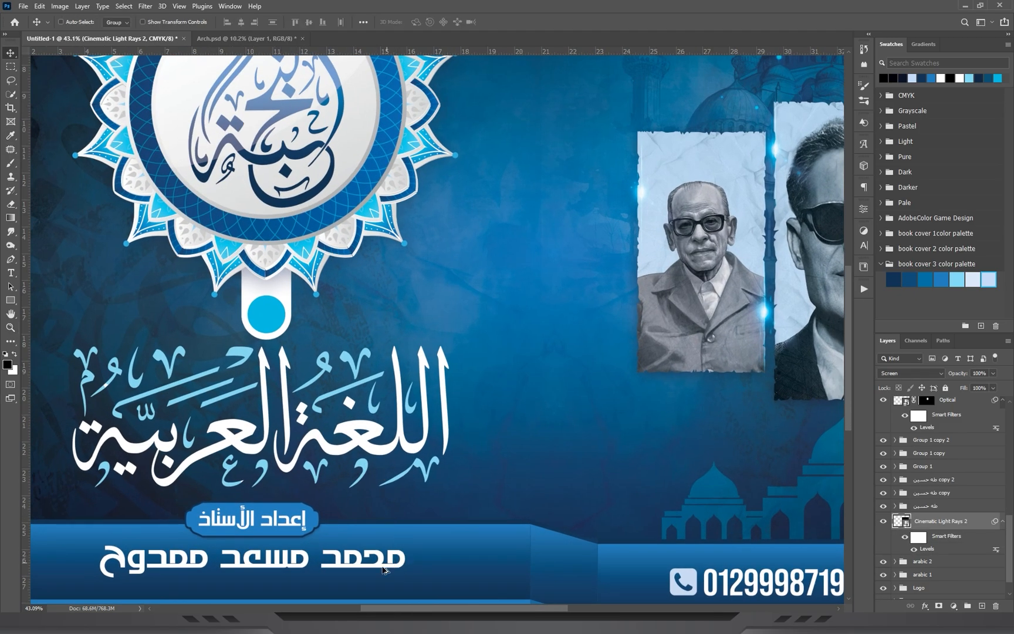
left_click(374, 567, "ctrl")
left_click_drag(499, 424, 573, 317)
key("t")
left_click(472, 307)
key("ctrl+a")
type("في")
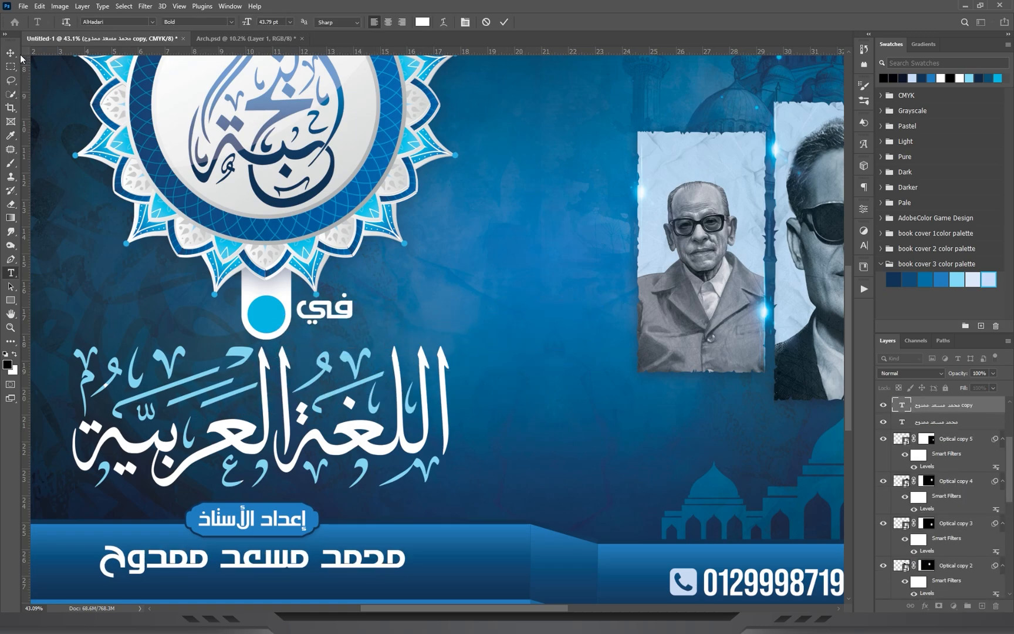
Scale down the "في" text and centre it inside the cyan circle of the pendant below the mandala emblem.
left_click(241, 320)
key("z")
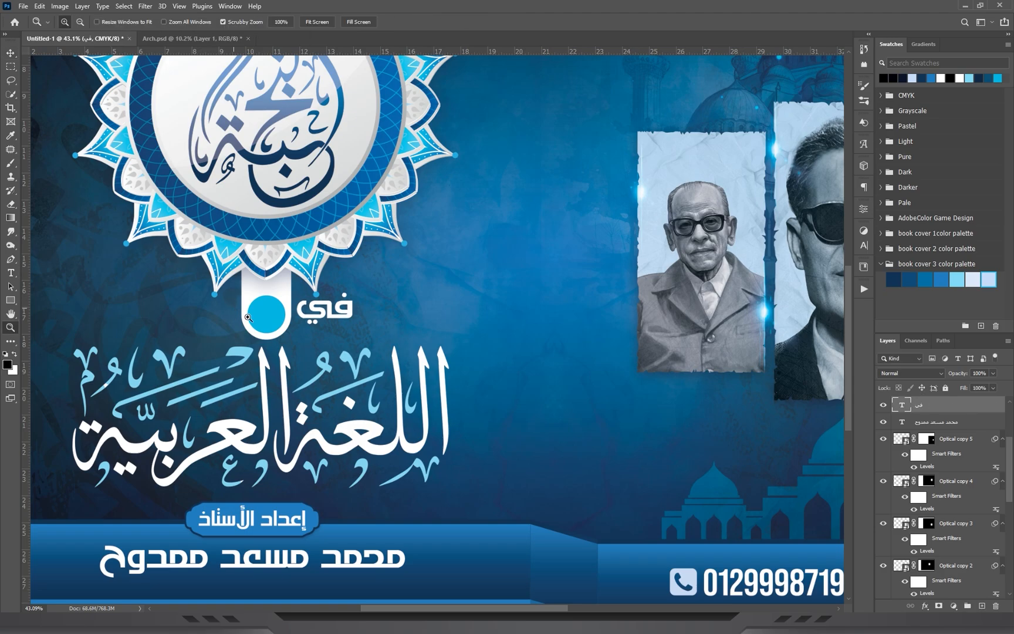
left_click_drag(309, 327, 388, 330)
left_click_drag(538, 302, 519, 304)
left_click(8, 53)
key("ctrl+t")
left_click_drag(594, 300, 525, 292)
key("Return")
left_click_drag(432, 332, 448, 272)
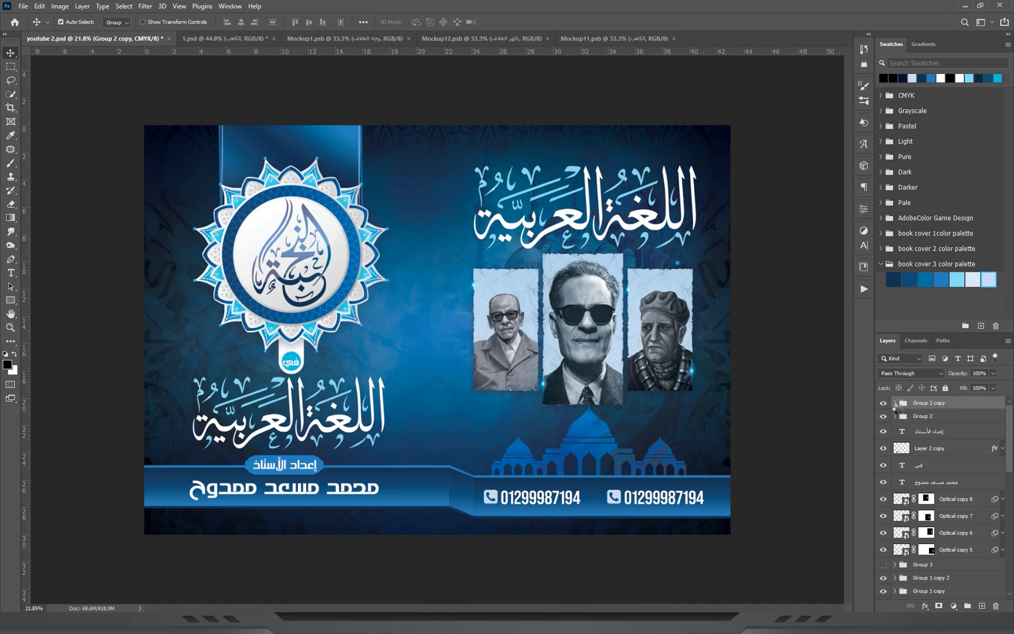
Stamp all visible cover artwork into a new merged layer and copy that layer into Mockup1.psb.
key("ctrl+shift+alt+e")
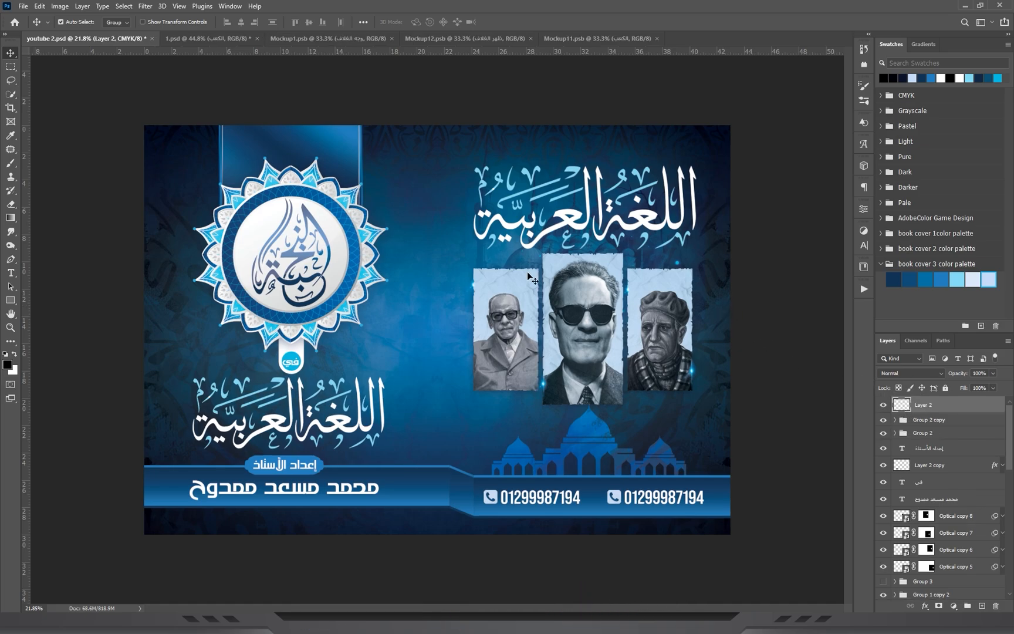
left_click(223, 38)
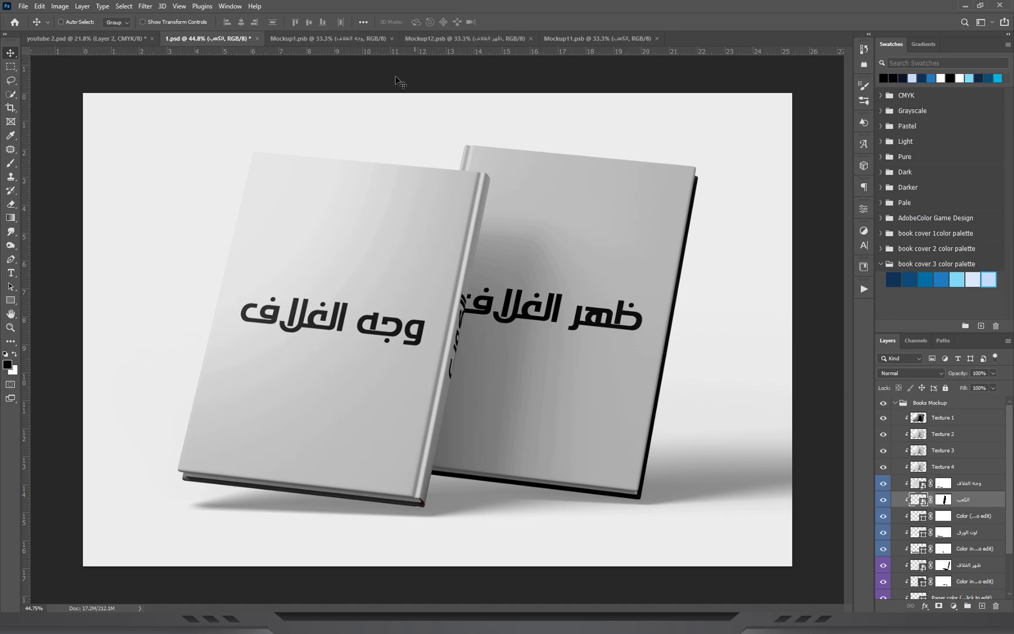
left_click(329, 39)
left_click(87, 39)
left_click_drag(396, 325, 353, 43)
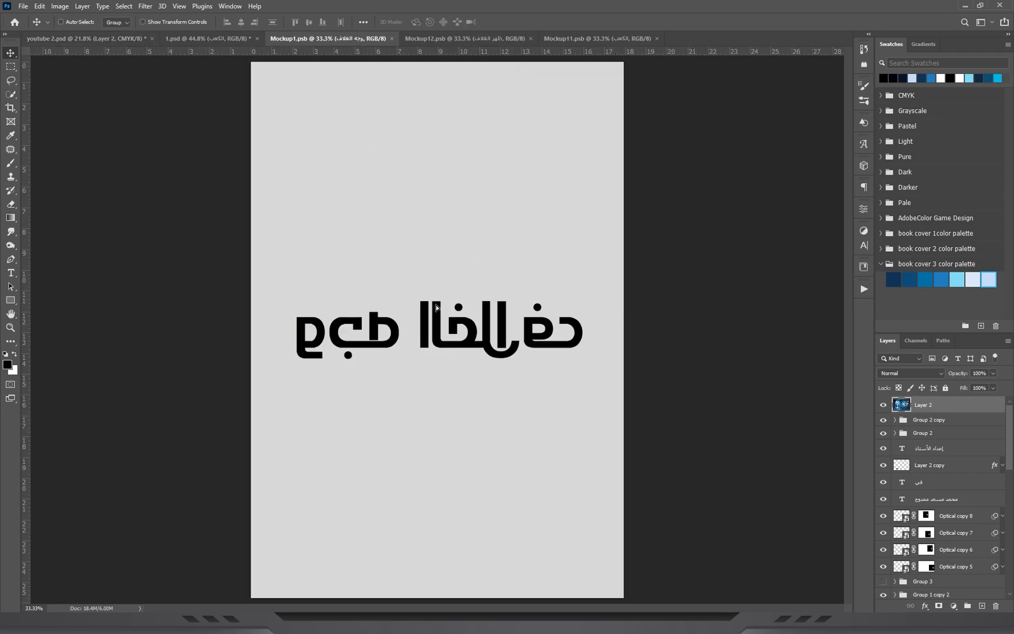
left_click_drag(436, 307, 436, 307)
Scale down the pasted cover artwork and position it so the mandala half fills the Mockup1.psb canvas.
key("ctrl+minus")
key("ctrl+t")
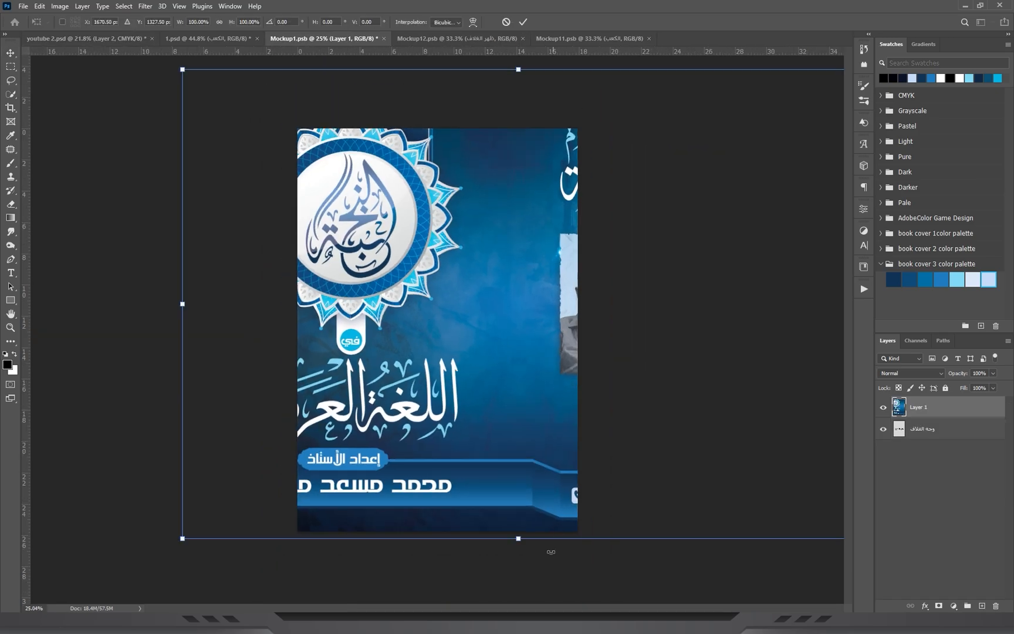
left_click_drag(520, 536, 518, 439)
left_click_drag(470, 280, 512, 338)
scroll(638, 273, "down", 4)
left_click_drag(542, 449, 523, 470)
left_click_drag(442, 341, 458, 343)
left_click_drag(736, 329, 724, 329)
key("Return")
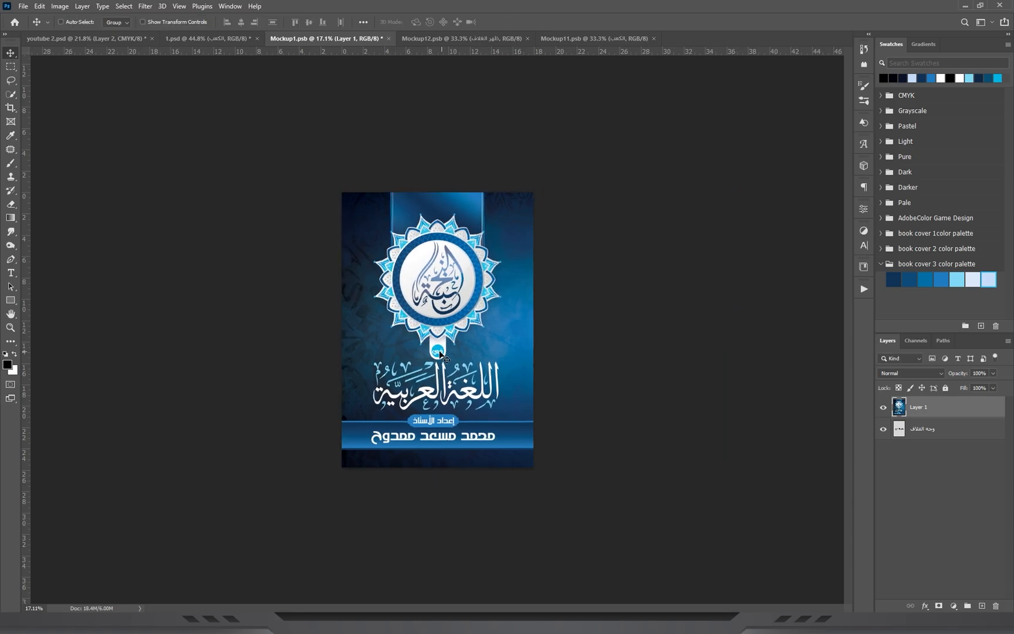
scroll(441, 354, "up", 4)
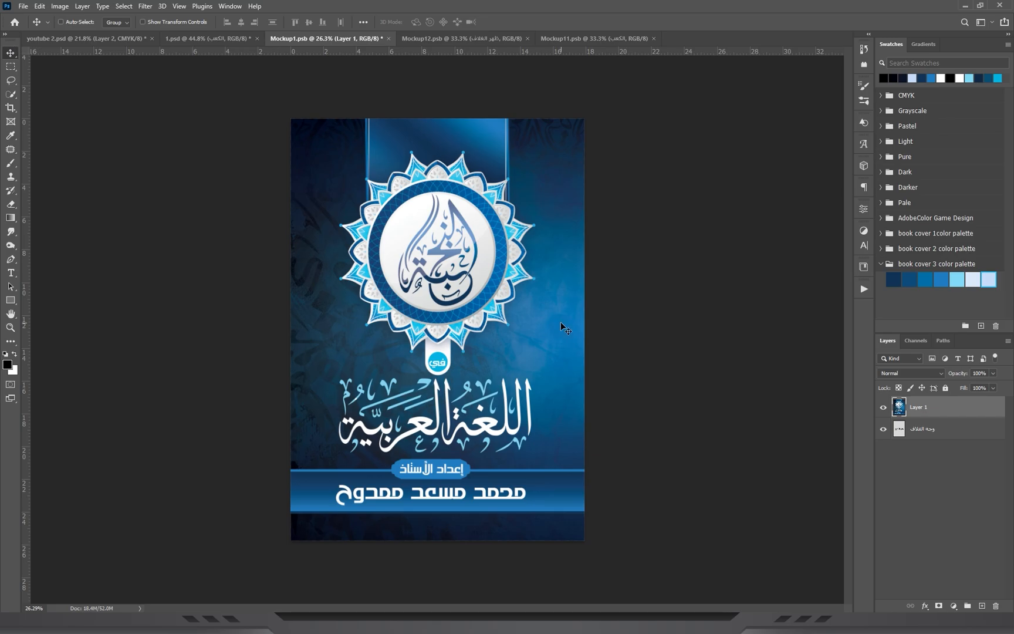
Flip the cover artwork horizontally and shift it so the mirrored mandala half fills the canvas again.
key("ctrl+t")
right_click(425, 290)
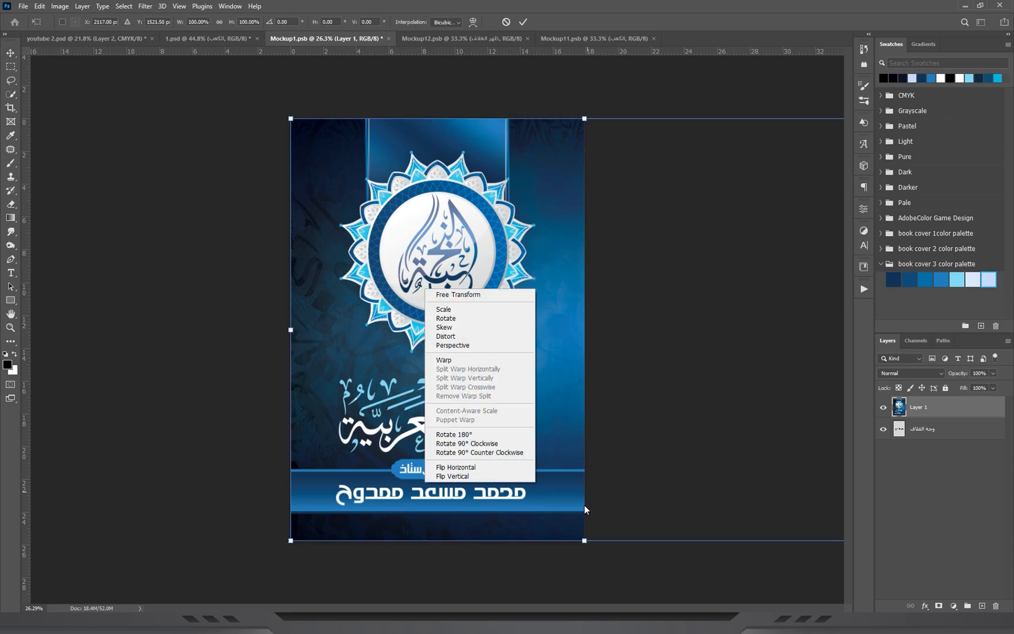
left_click(441, 467)
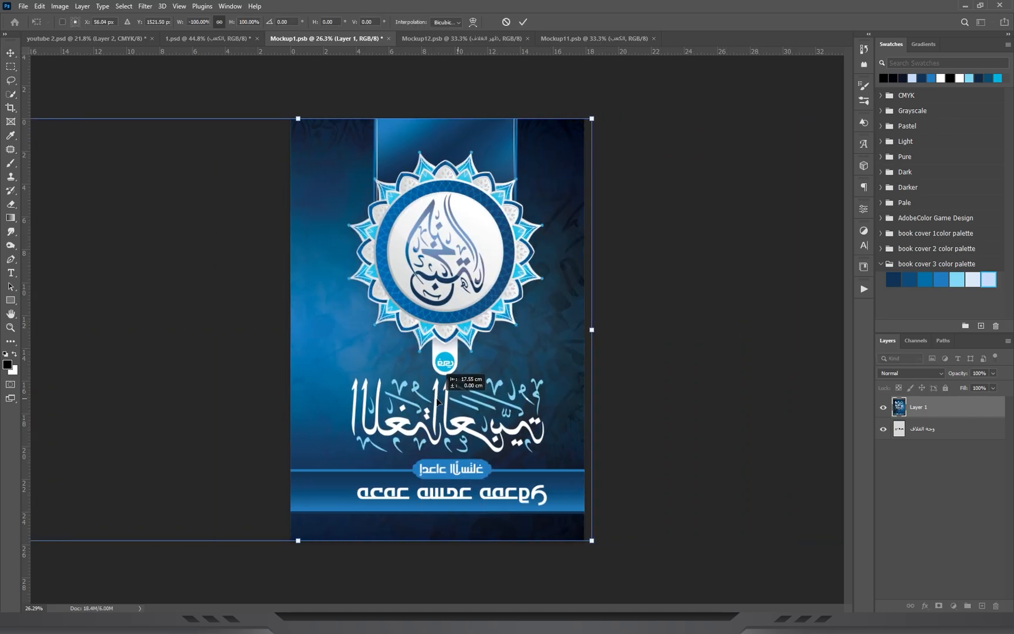
key("Return")
scroll(440, 271, "up", 2)
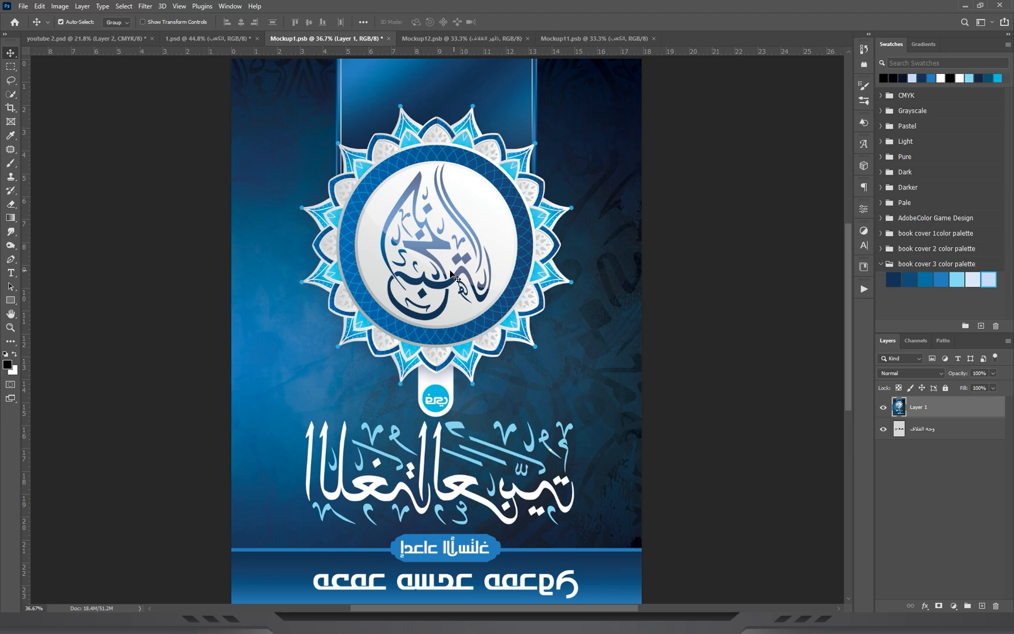
Save the Mockup1.psb smart object and close it.
key("ctrl+s")
key("ctrl+w")
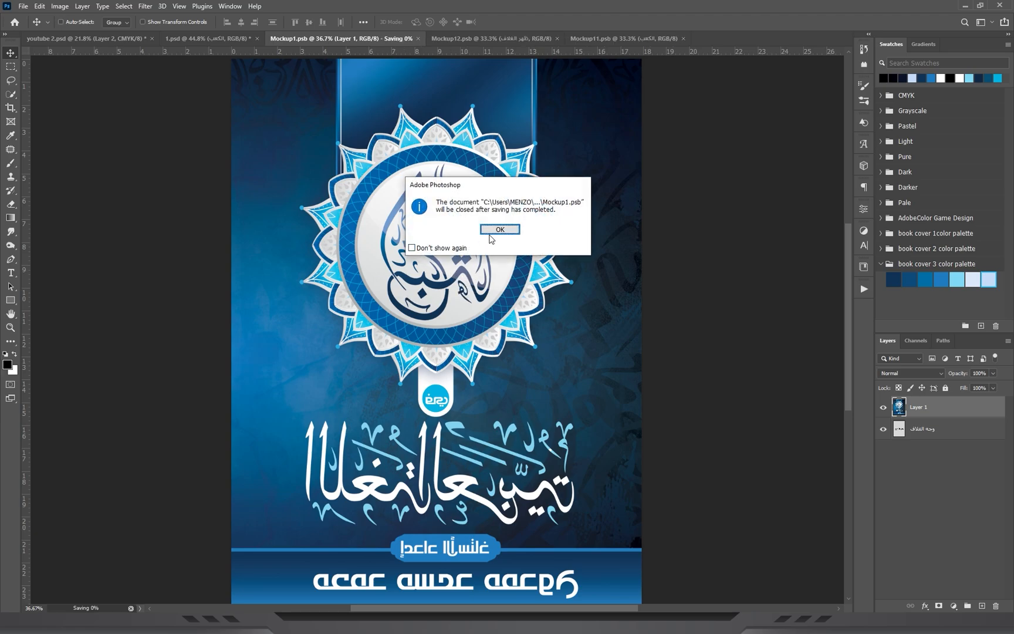
left_click(500, 230)
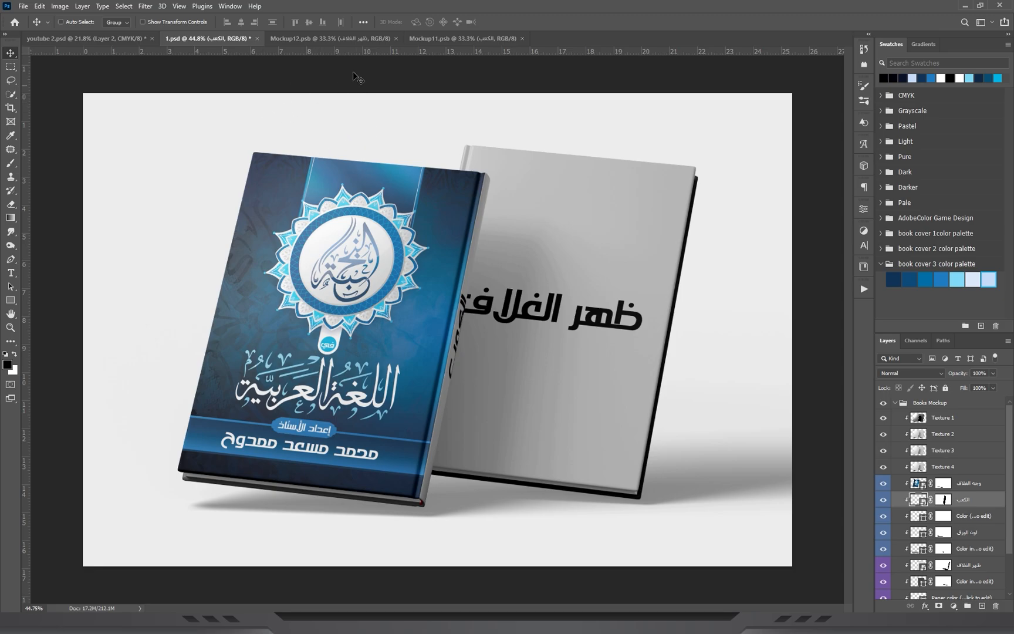
Paste the mirrored artwork into Mockup12.psb with the portraits half filling the canvas, then save and close the file.
left_click(351, 38)
key("ctrl+v")
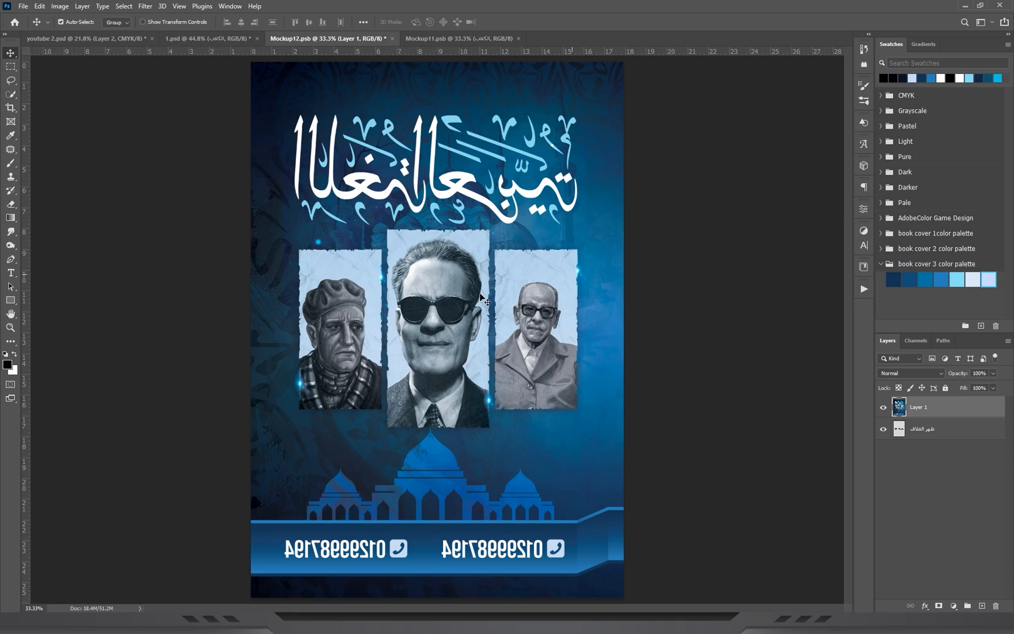
key("ctrl+s")
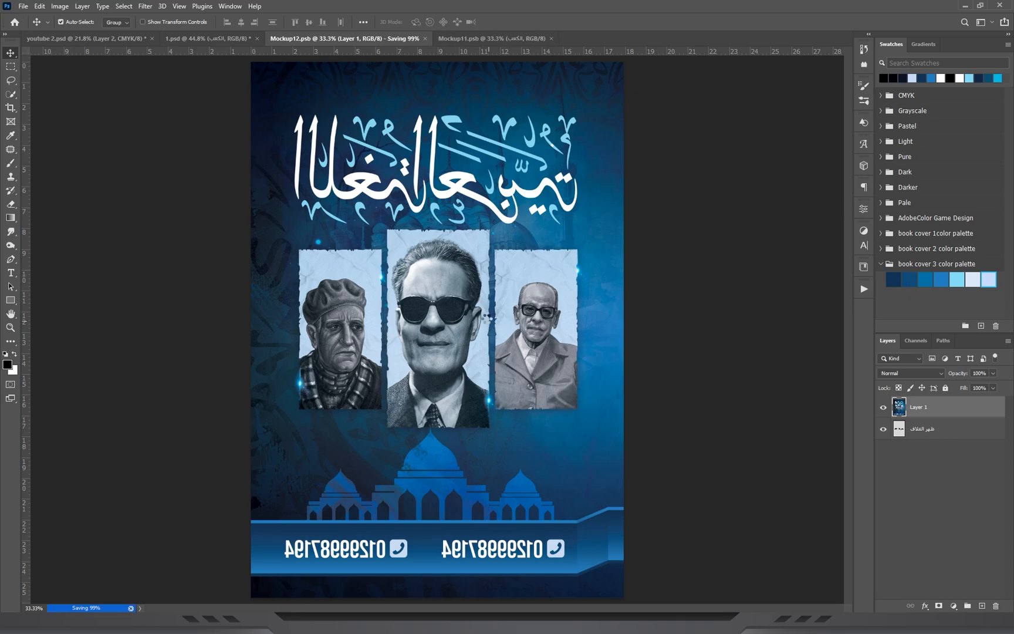
key("ctrl+w")
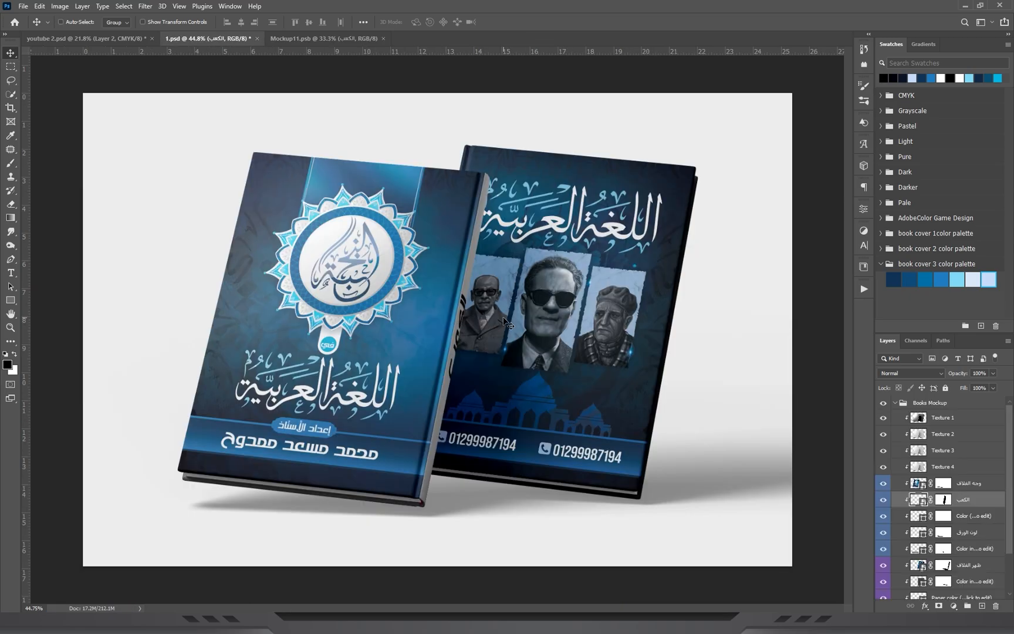
Paste the artwork into the spine file Mockup11.psb, fit it over the canvas, then save and close the file.
left_click(326, 38)
key("ctrl+v")
key("ctrl+t")
left_click_drag(512, 306, 427, 345)
key("Return")
key("ctrl+s")
key("ctrl+w")
mouse_move(553, 288)
left_mouse_down()
mouse_move(540, 289)
mouse_move(552, 289)
left_mouse_up()
key("v")
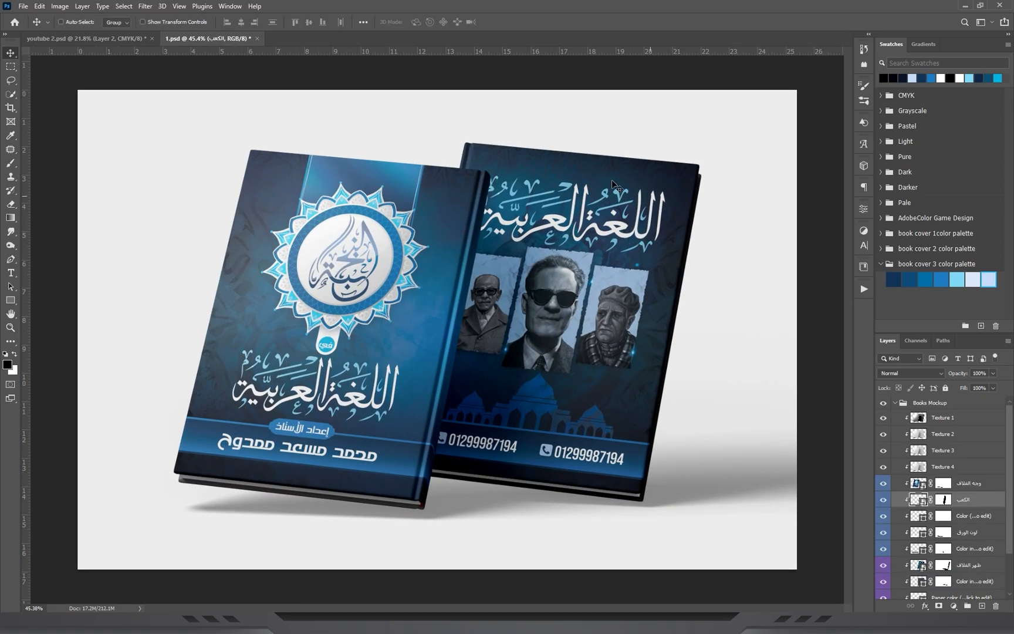